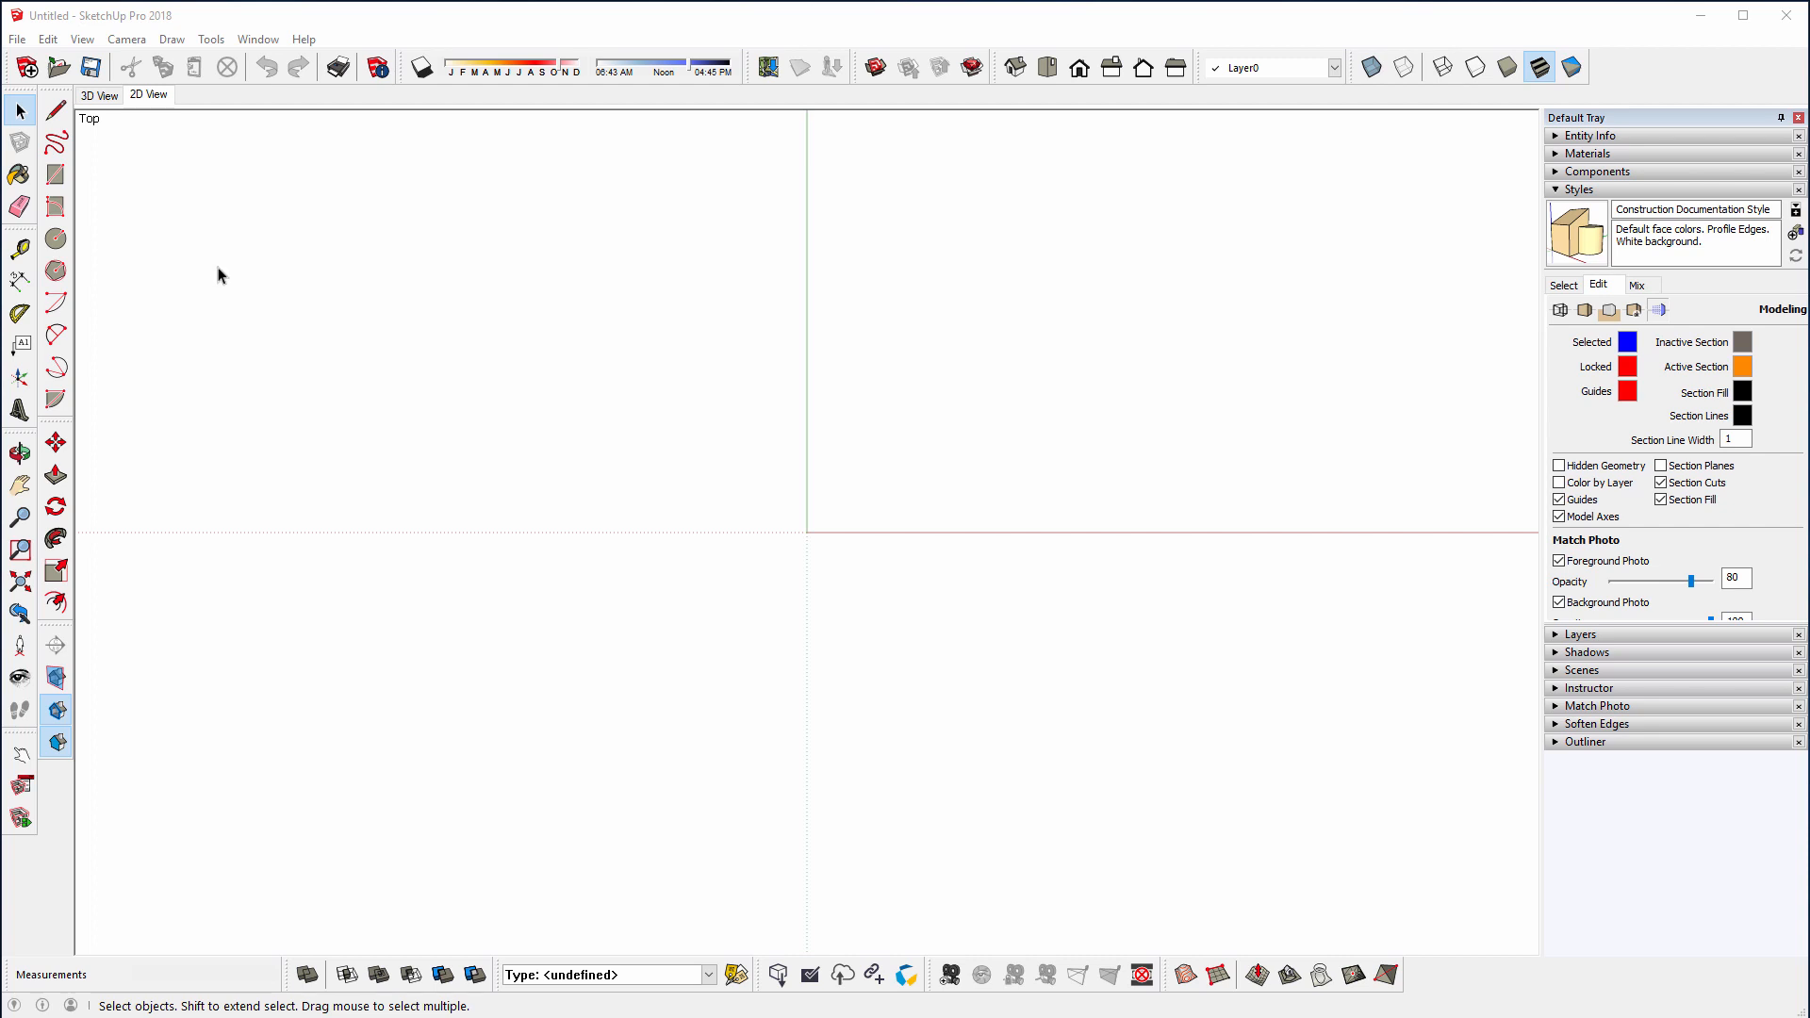
- Draw a 100 x 100 mm square on the ground plane starting from the origin and fit it in the view
left_click(59, 172)
left_click(807, 532)
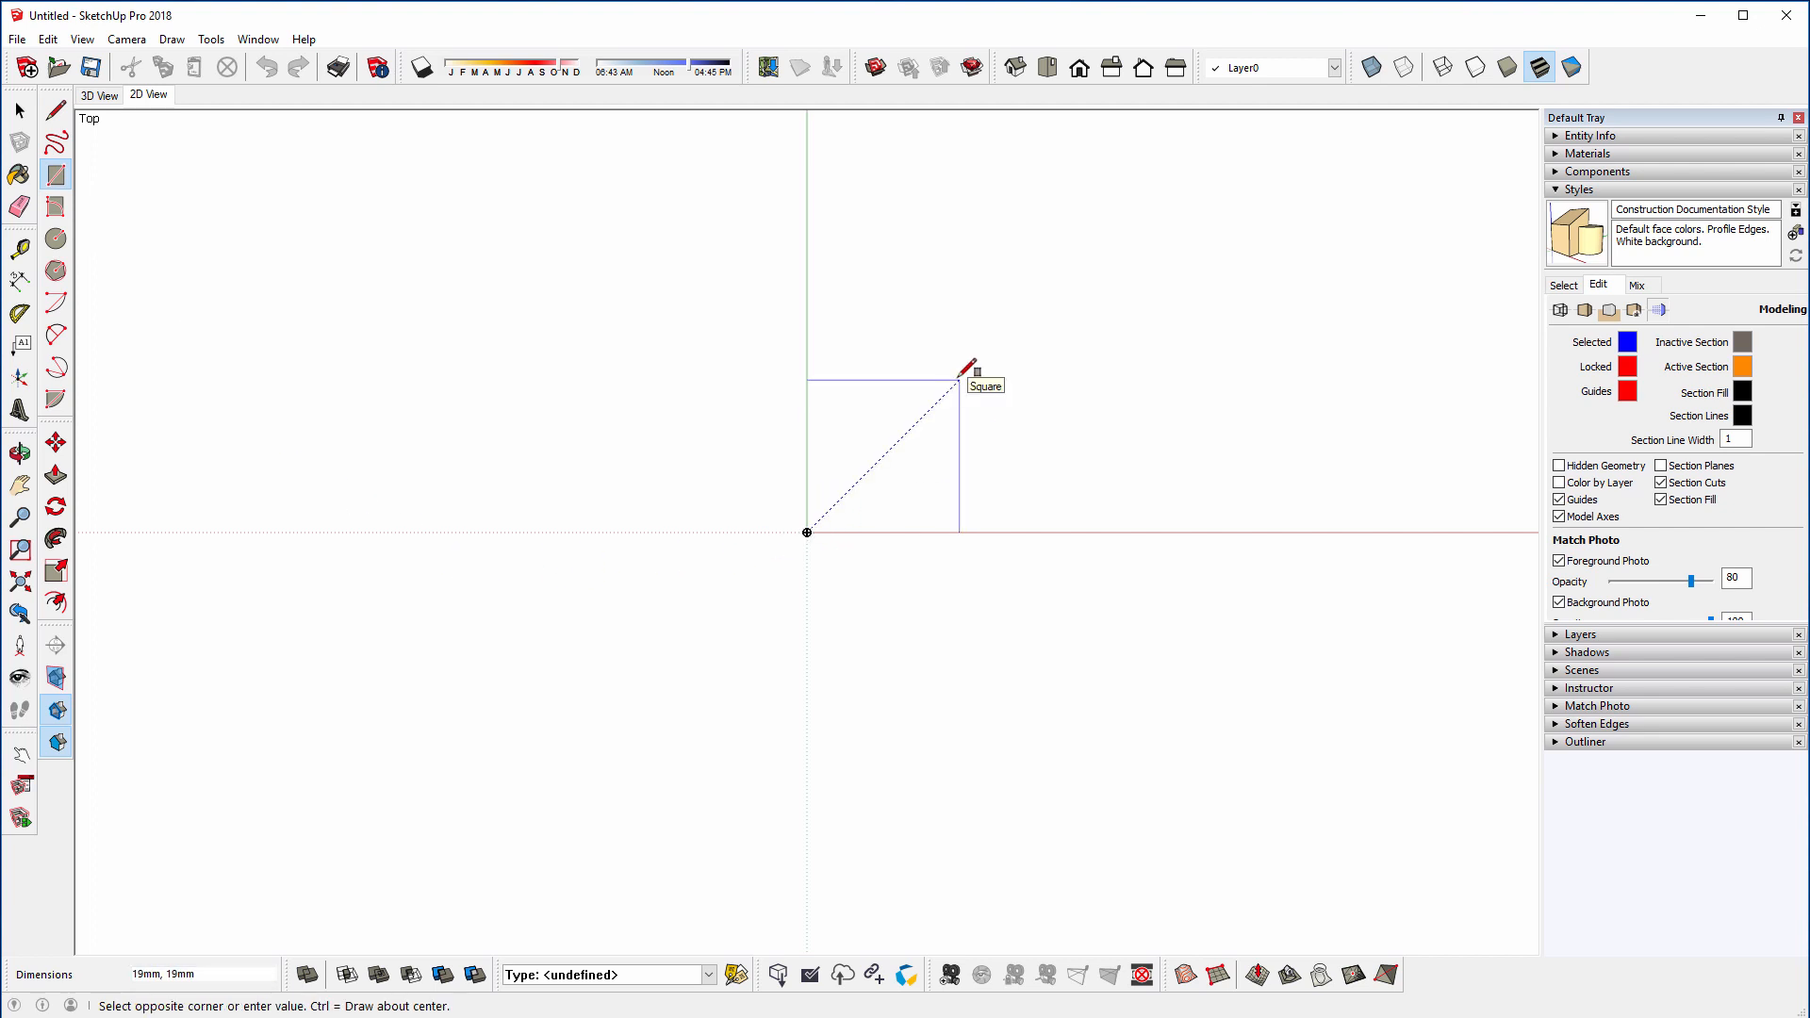
type("100,100")
key("Return")
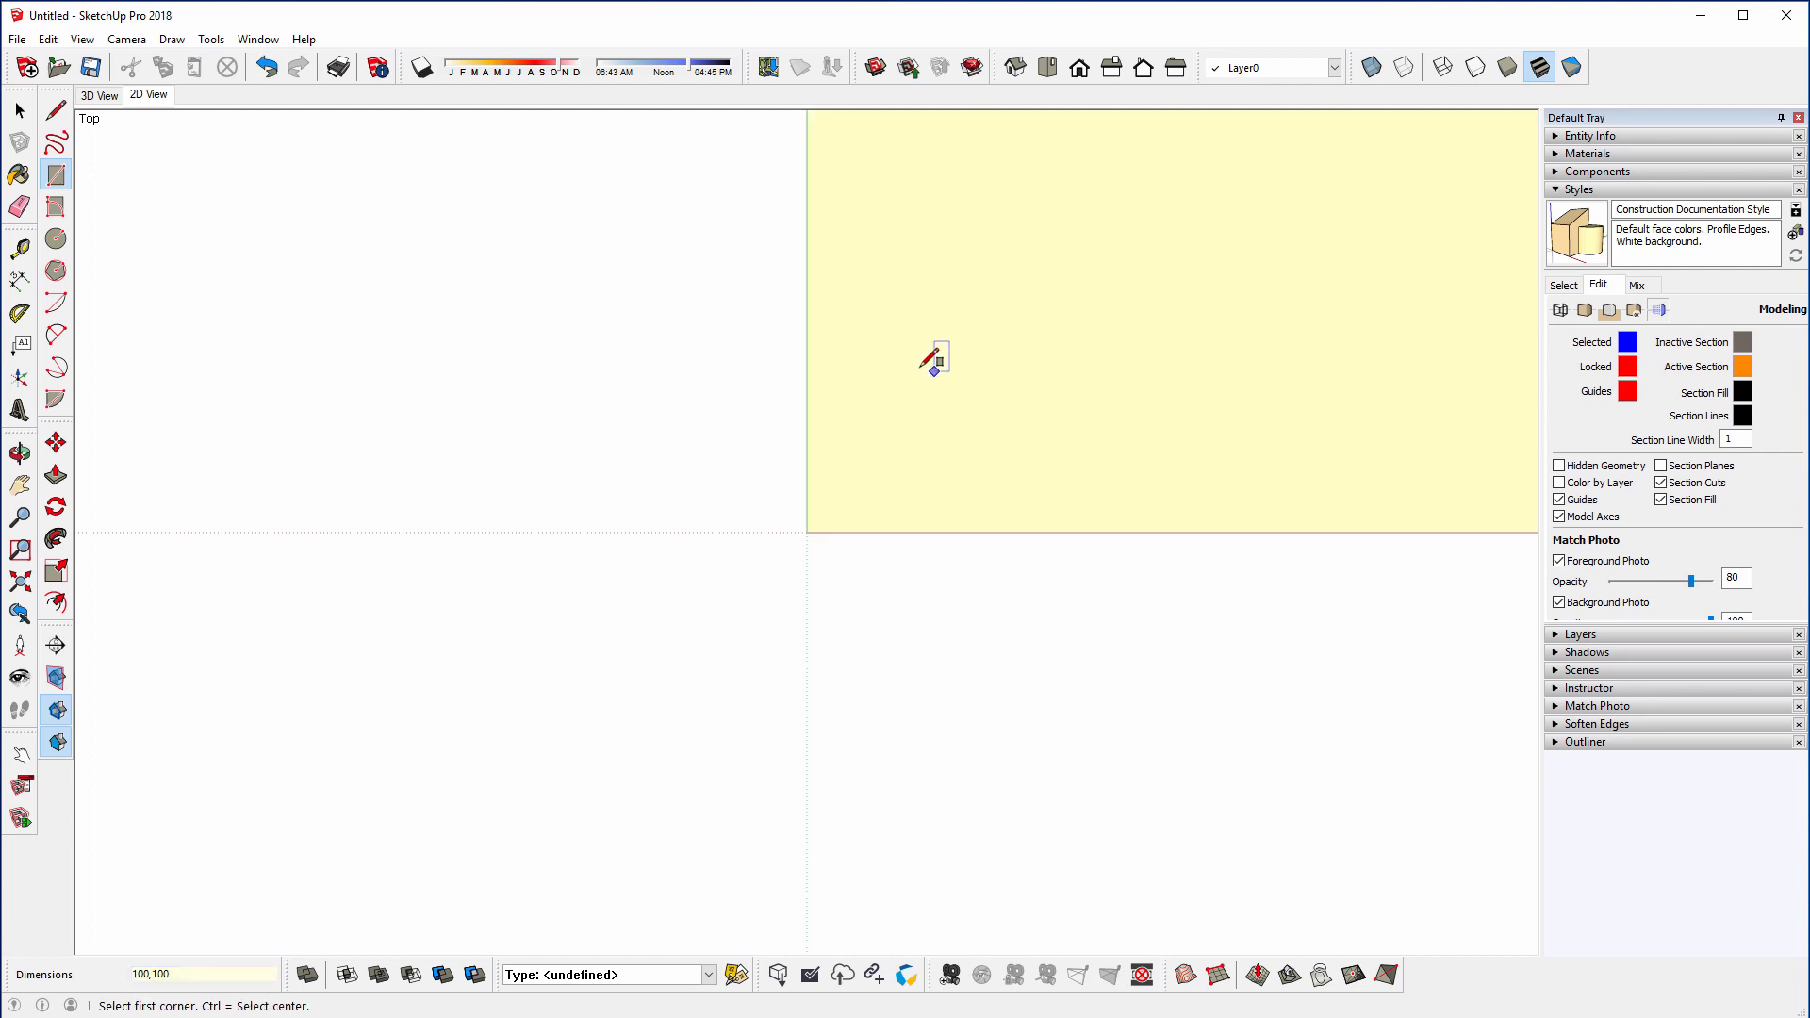
left_click(20, 111)
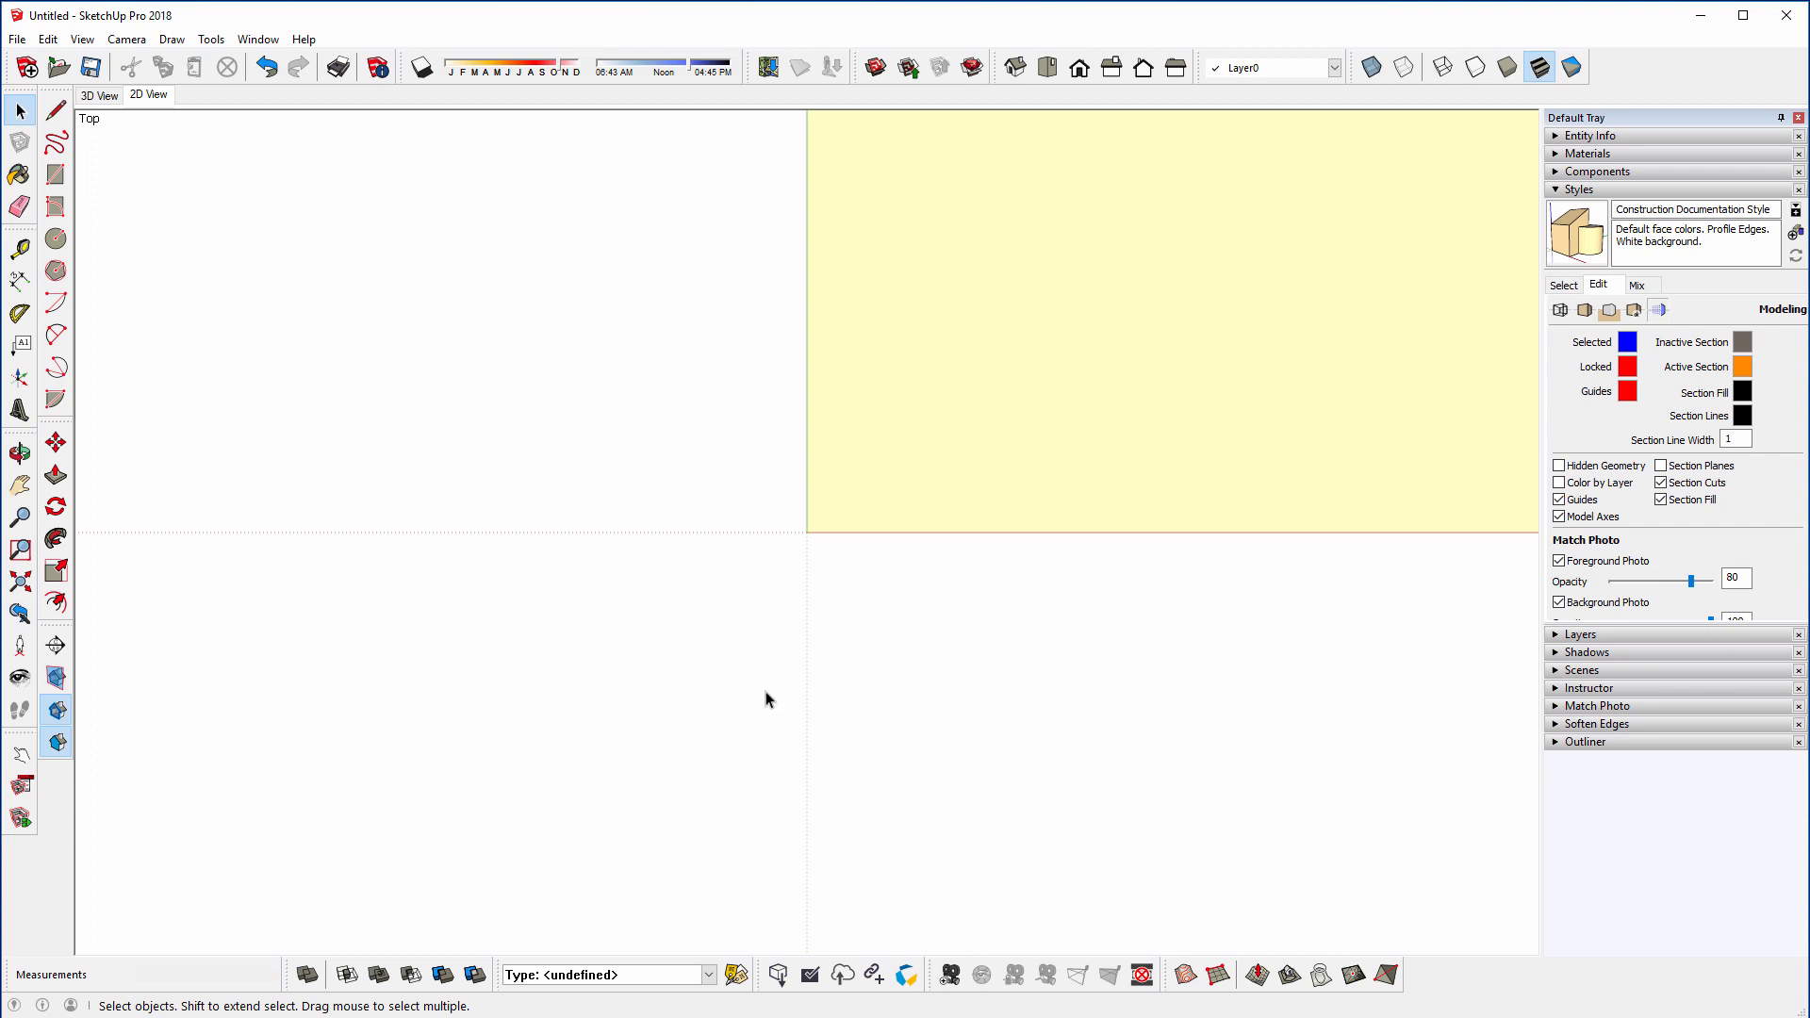
left_click(21, 585)
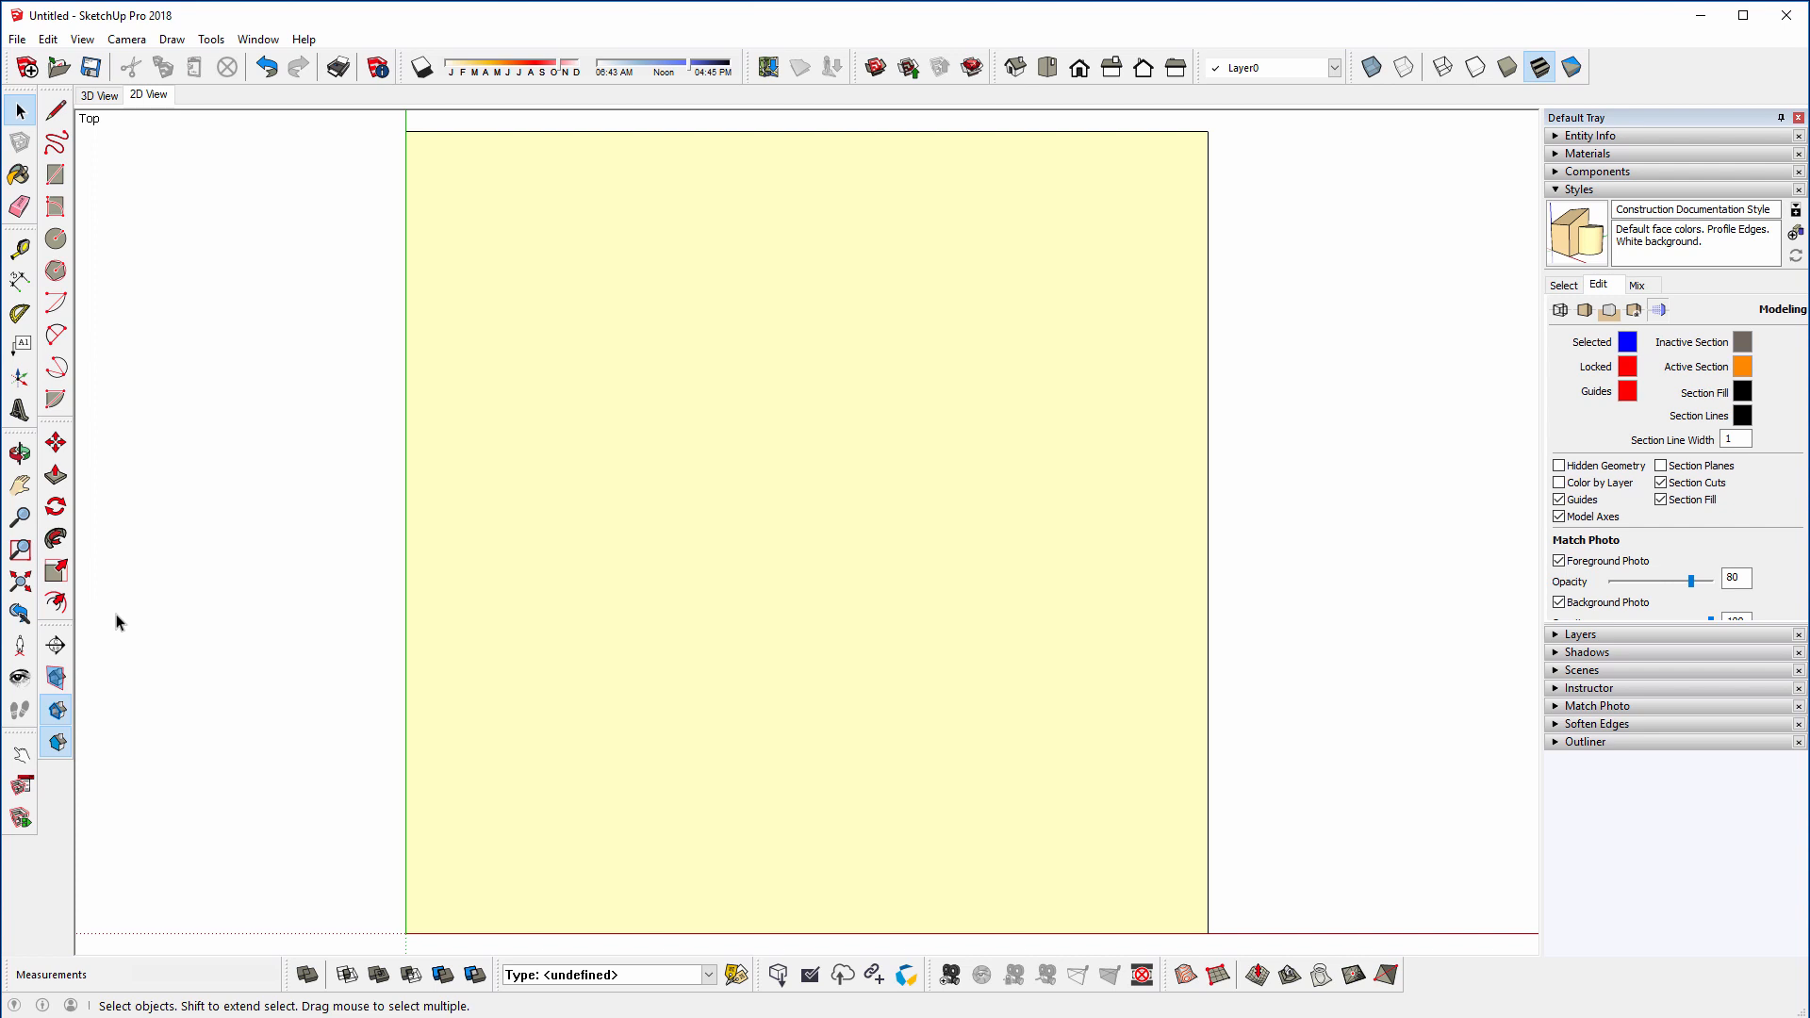
- Switch to an isometric view and set the camera to Perspective with the whole square visible
left_click(1014, 68)
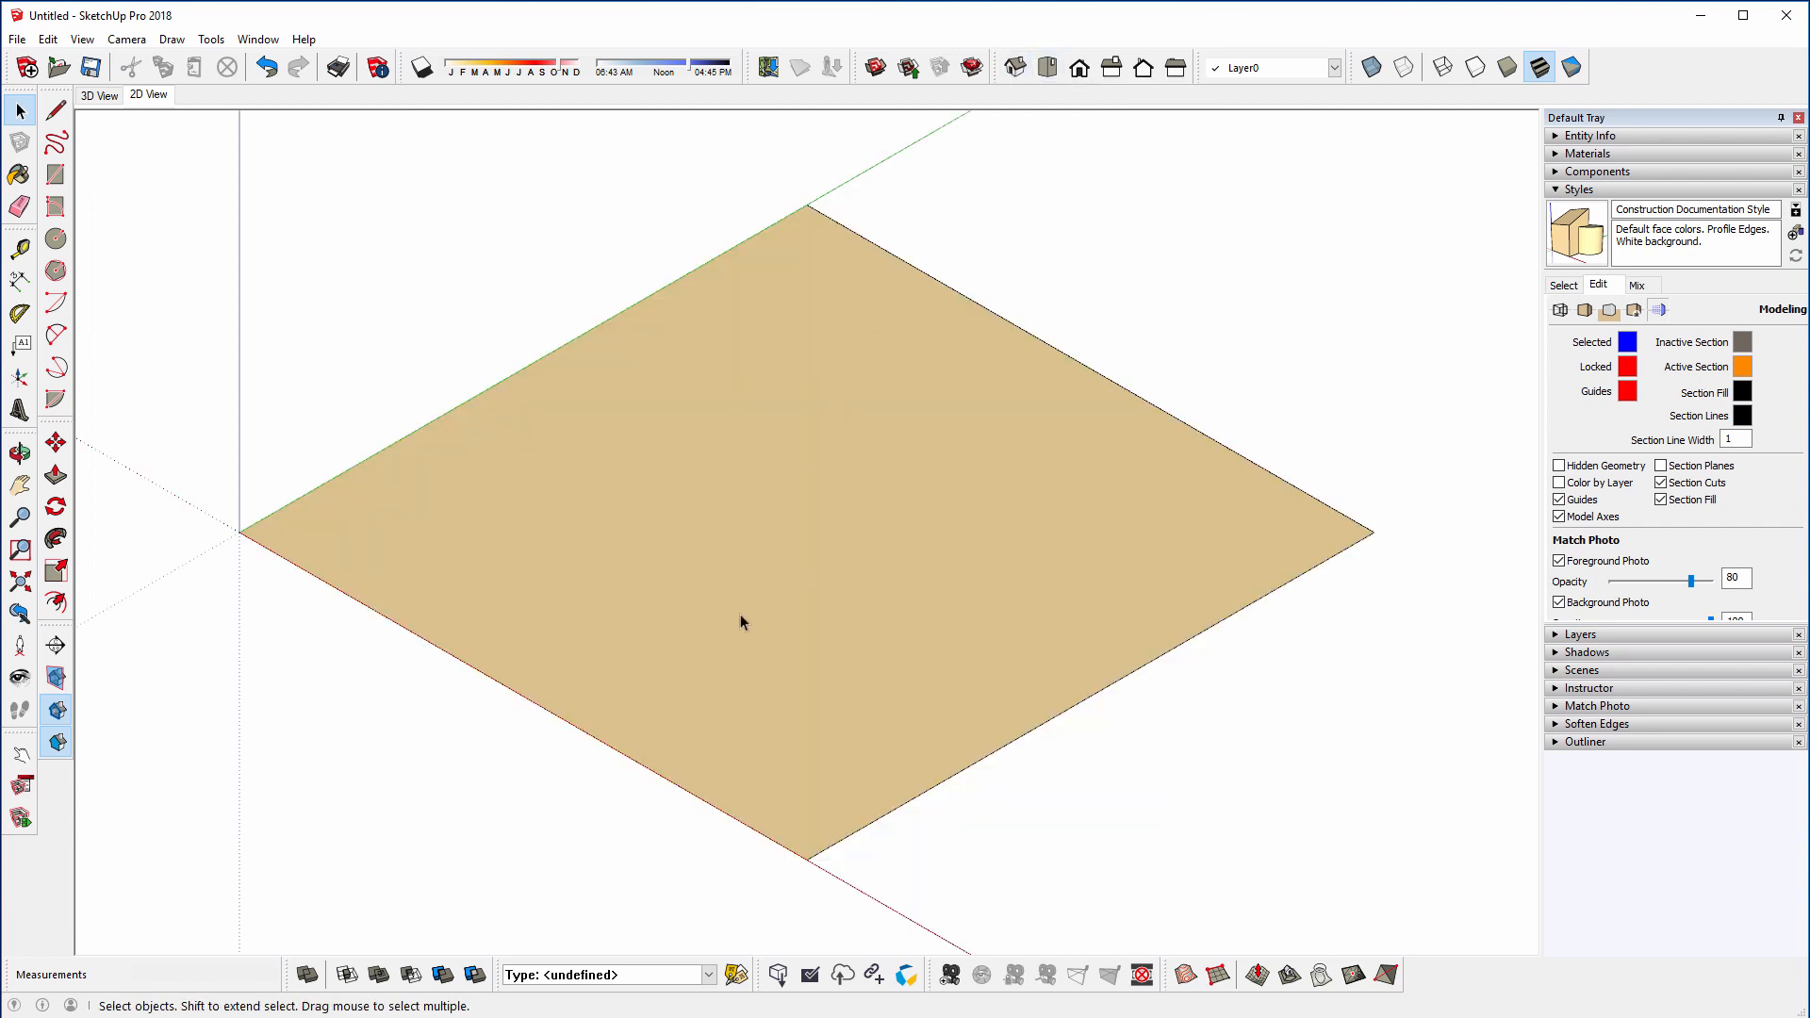
scroll(564, 814, "down", 1)
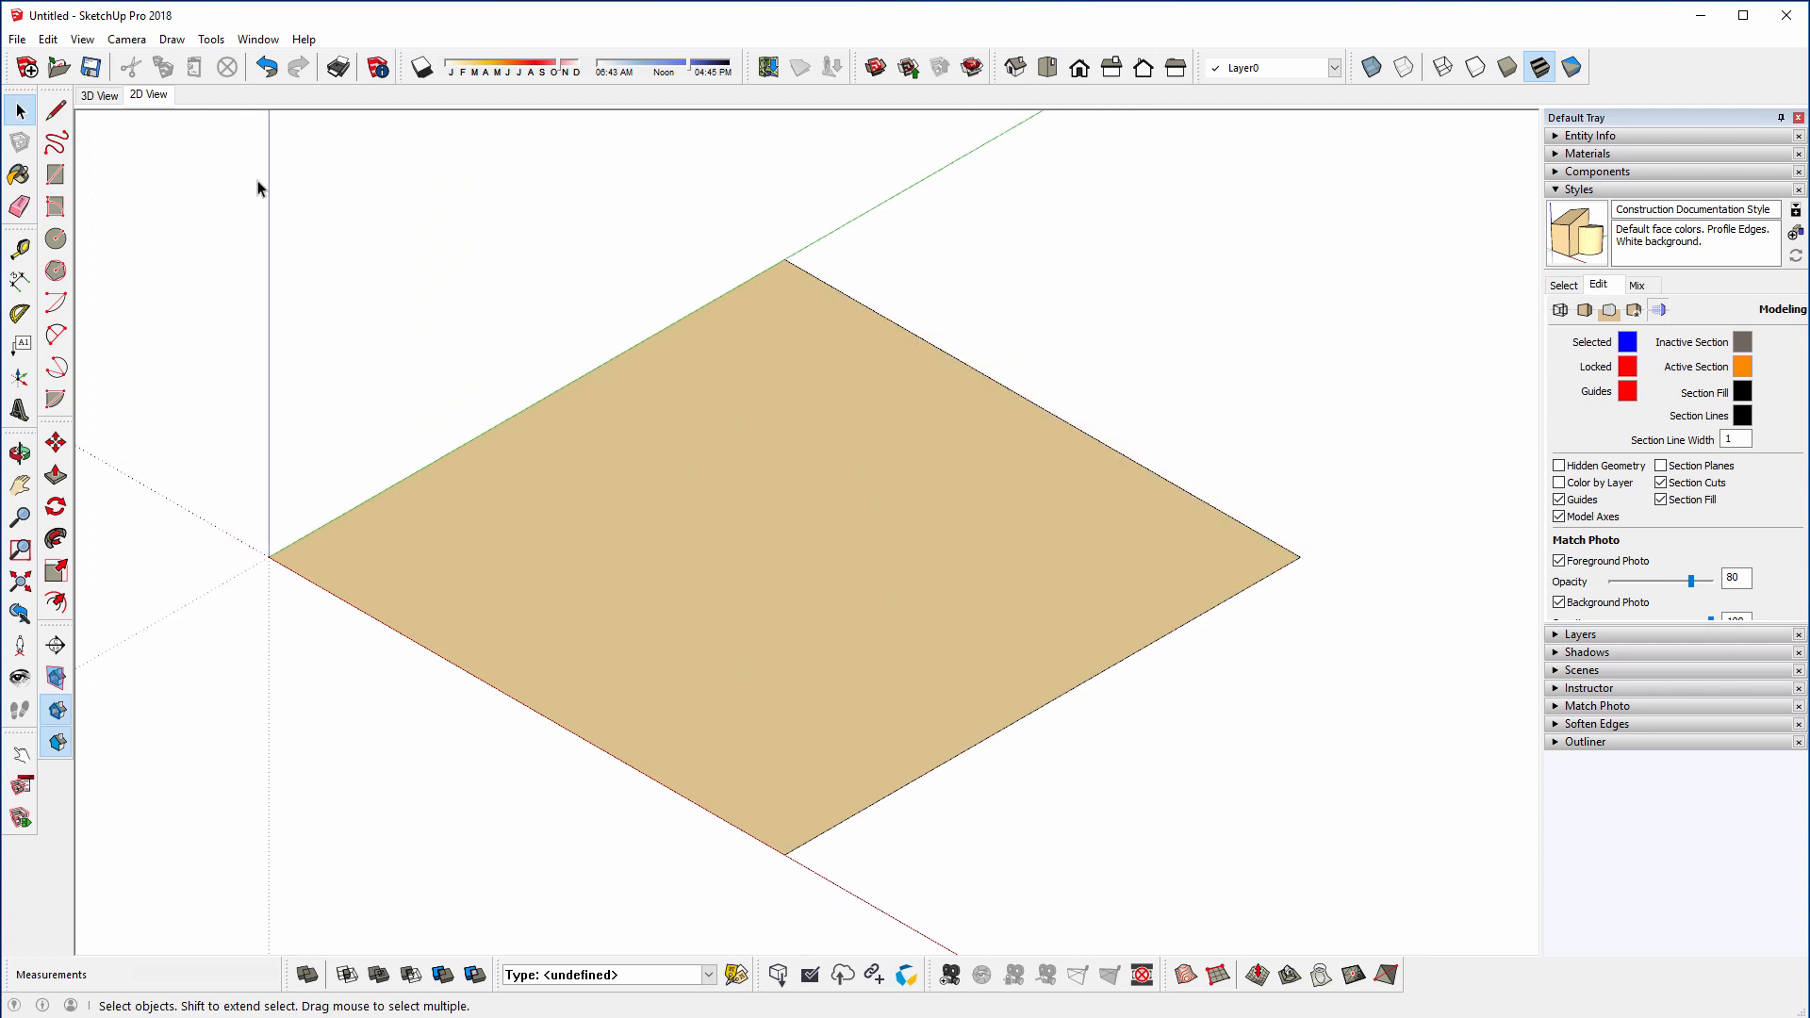
left_click(126, 39)
left_click(132, 153)
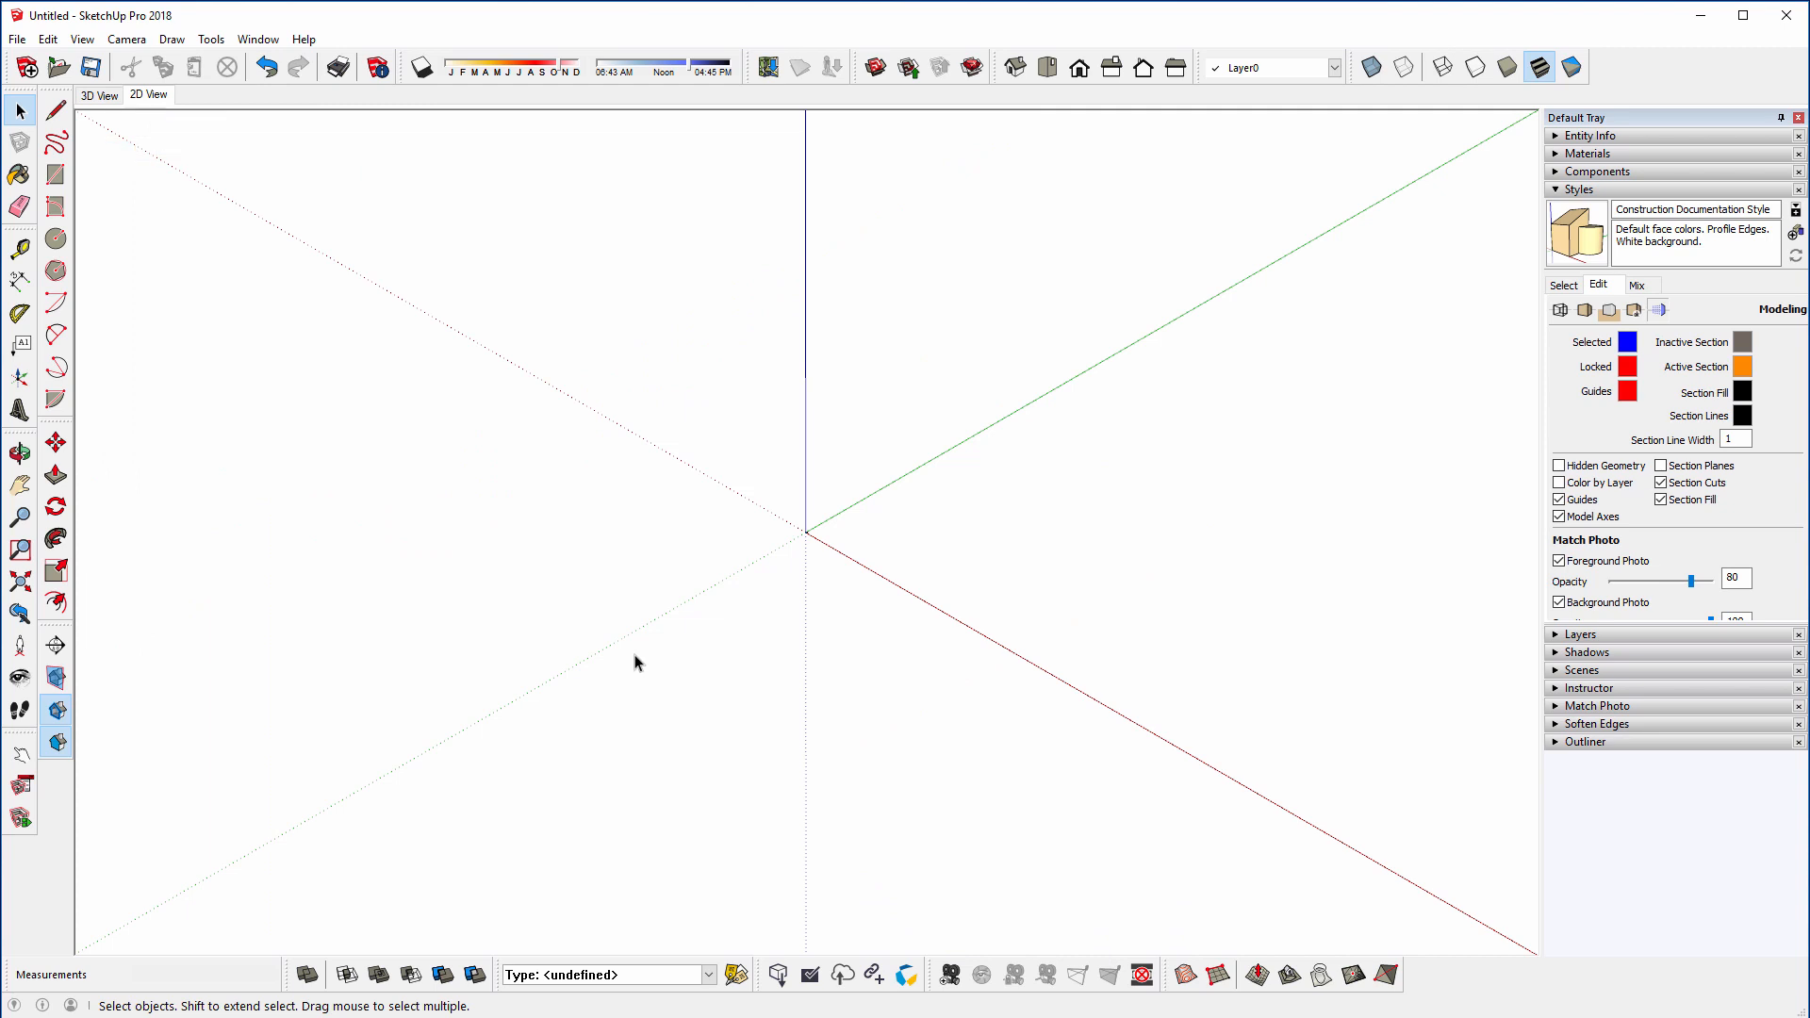
left_click(17, 594)
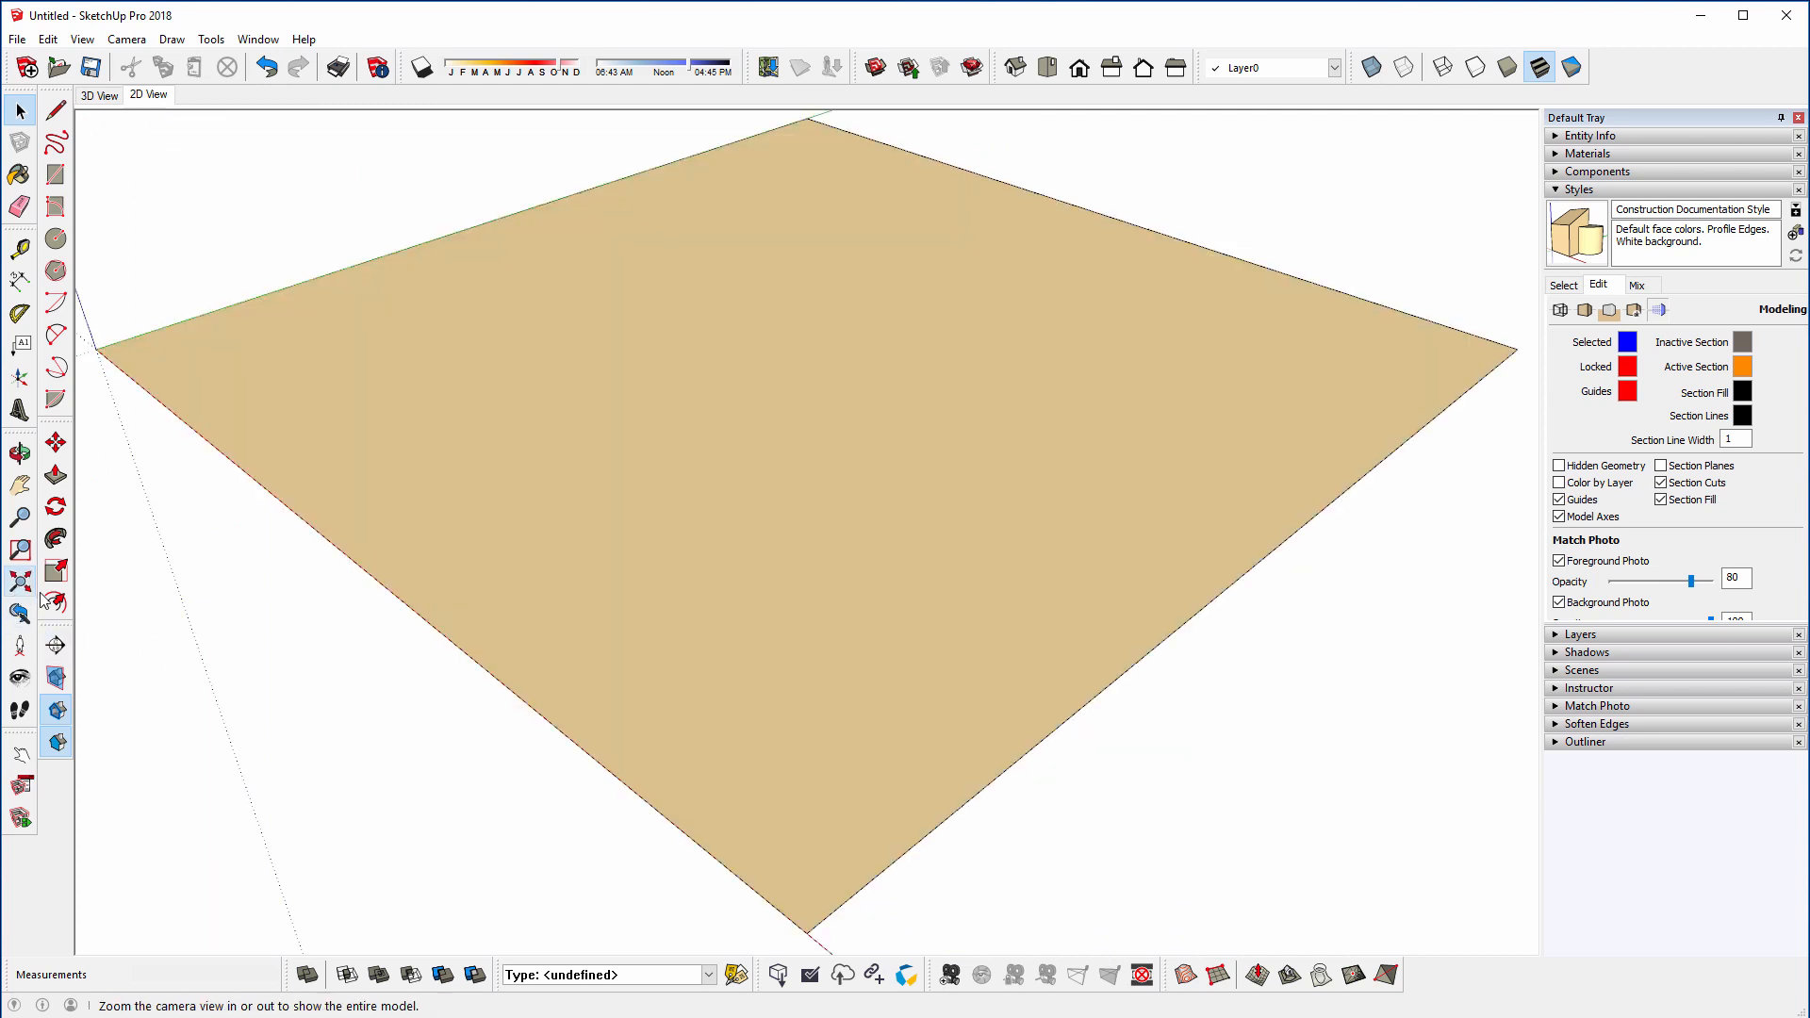
scroll(764, 831, "down", 5)
middle_click_drag(727, 820, 727, 742)
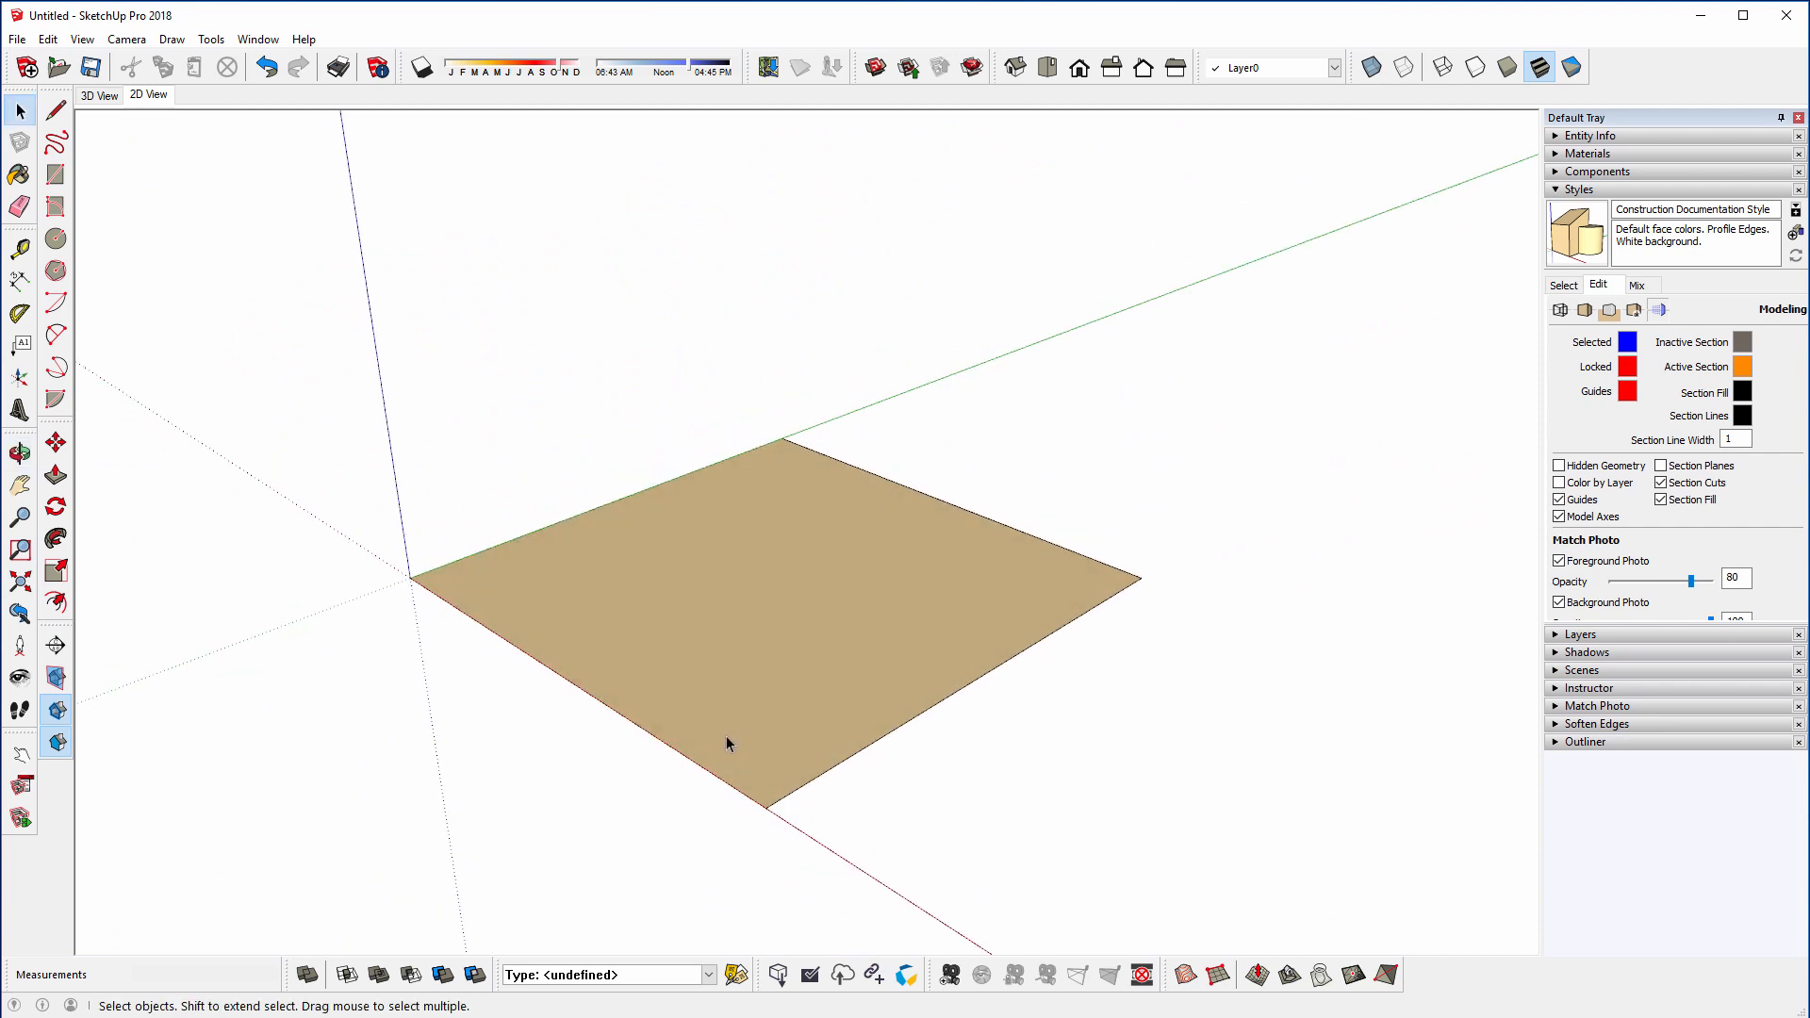
- Push/Pull the square face upward 100 mm to form a cube
left_click(58, 479)
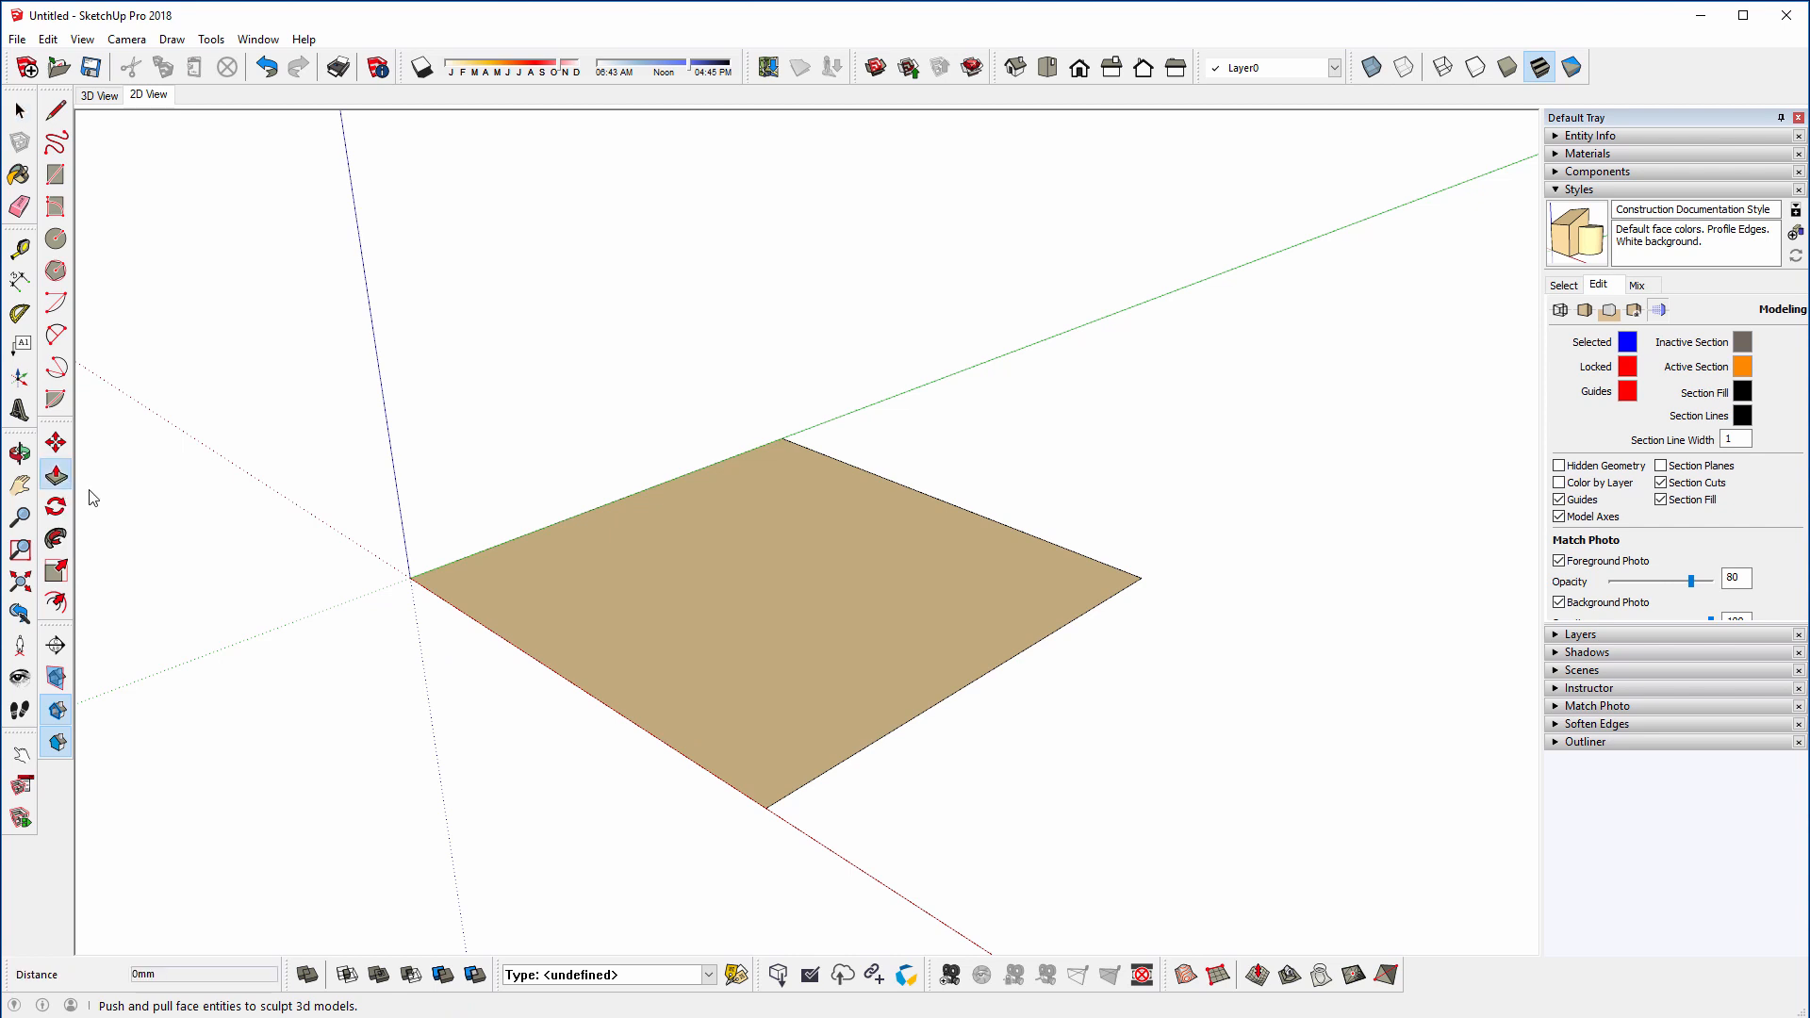
left_click_drag(584, 667, 586, 563)
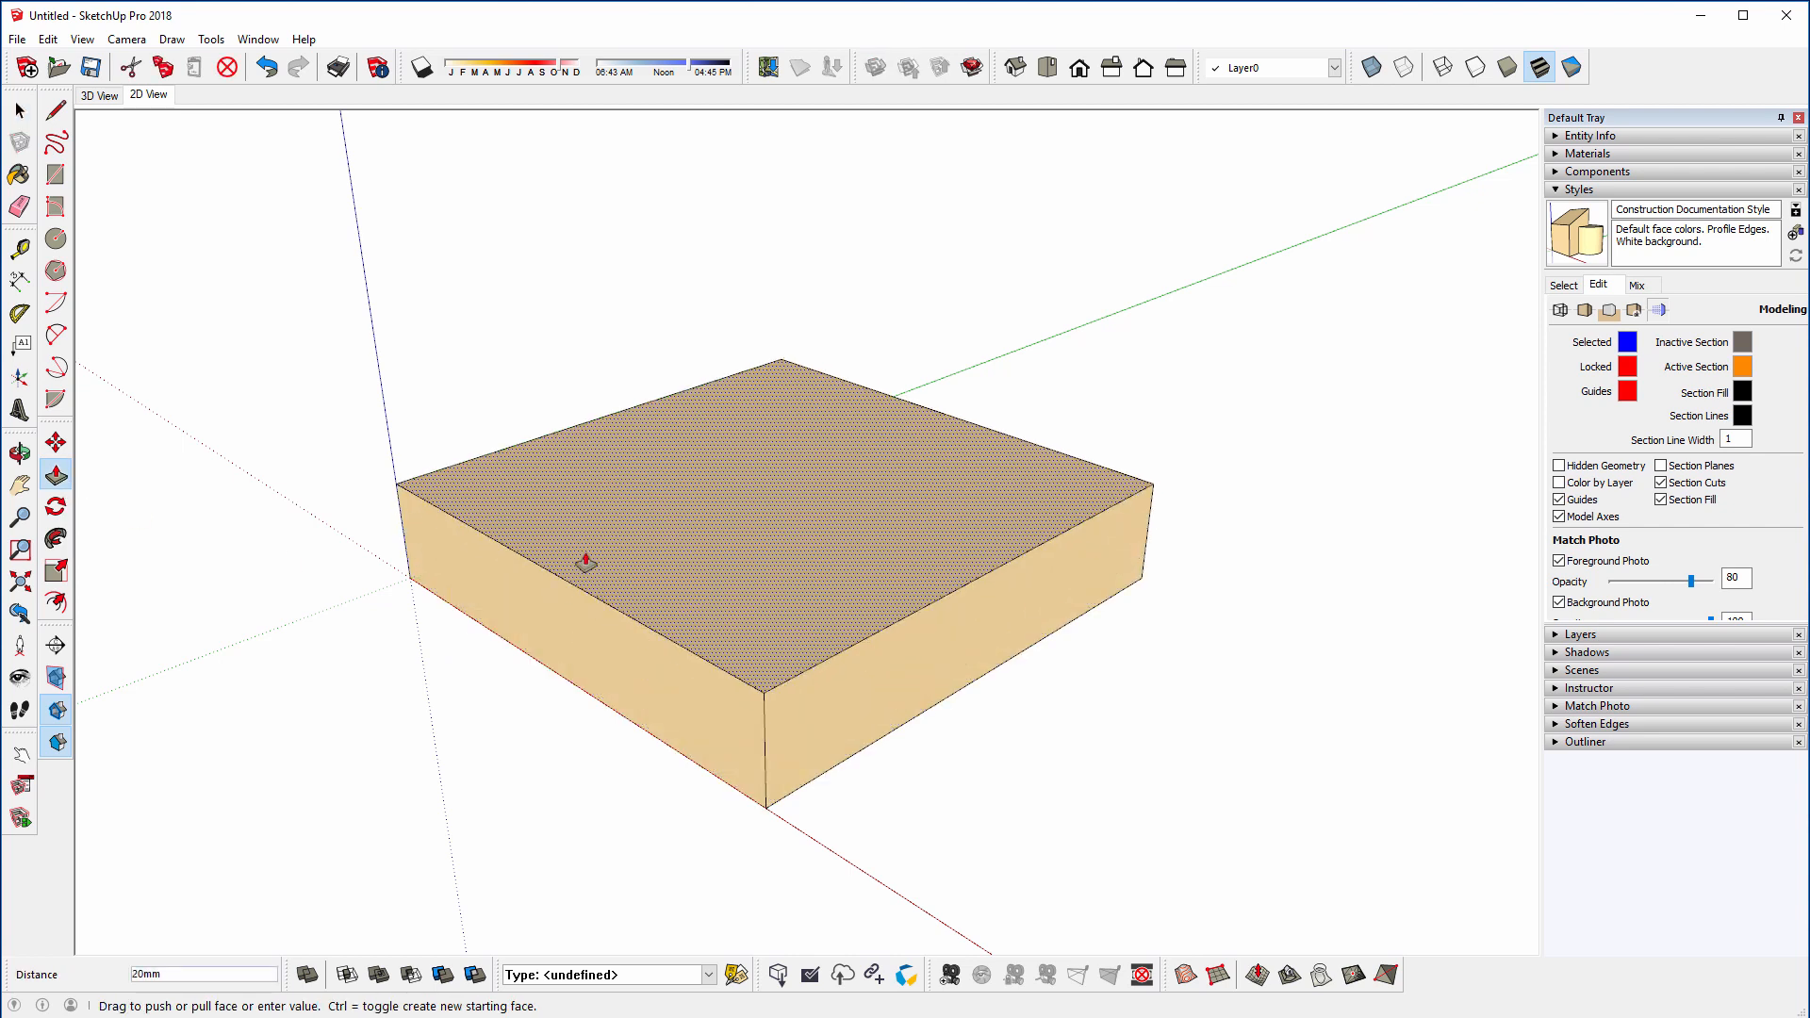
key("Return")
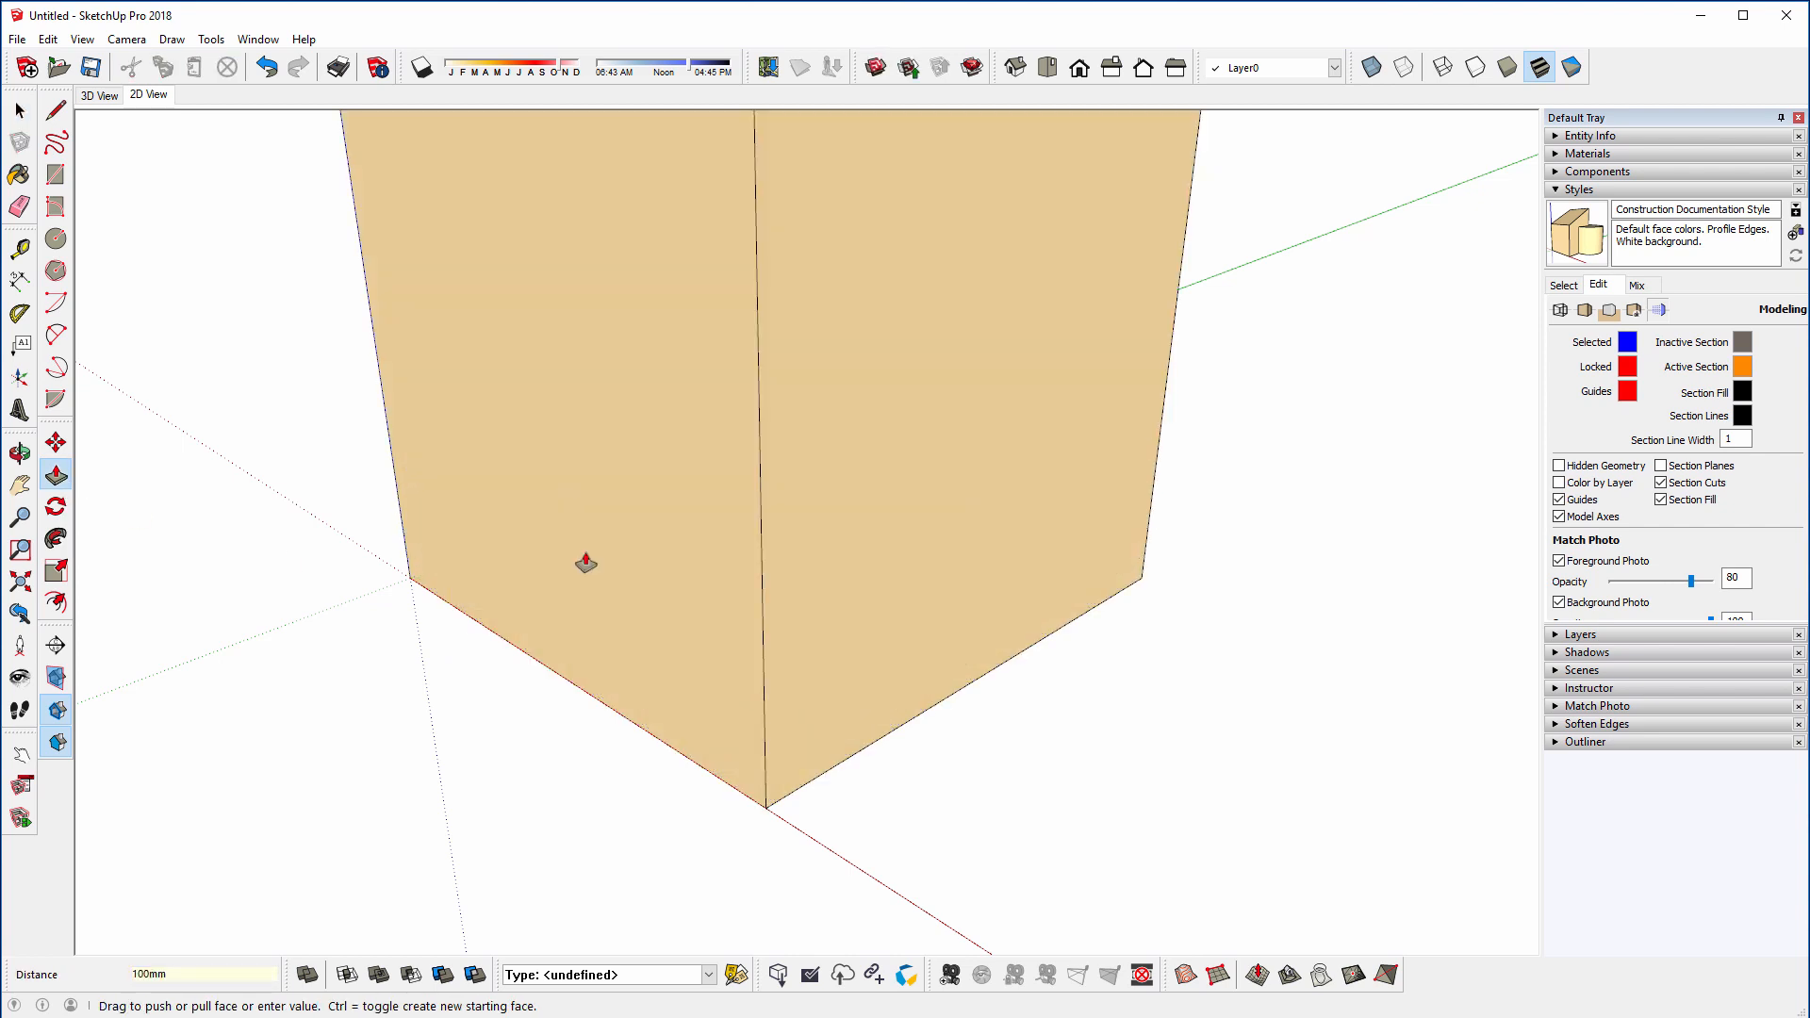
scroll(573, 625, "down", 4)
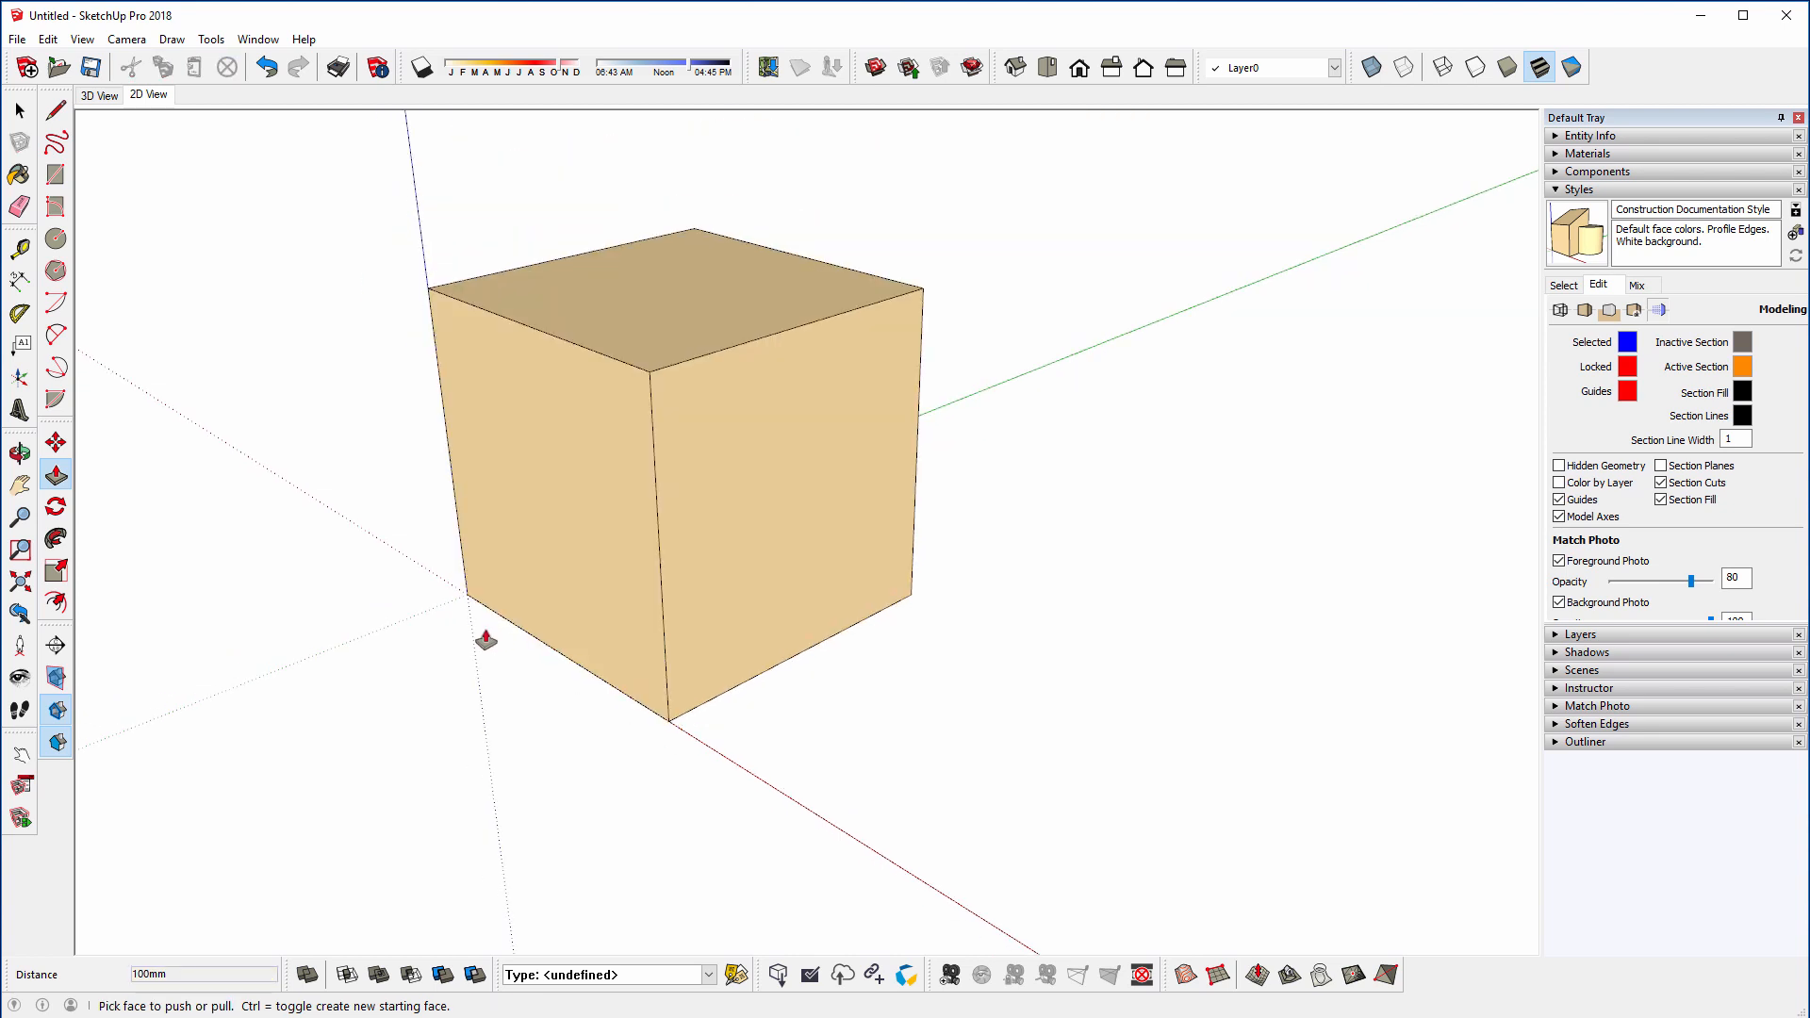
key("space")
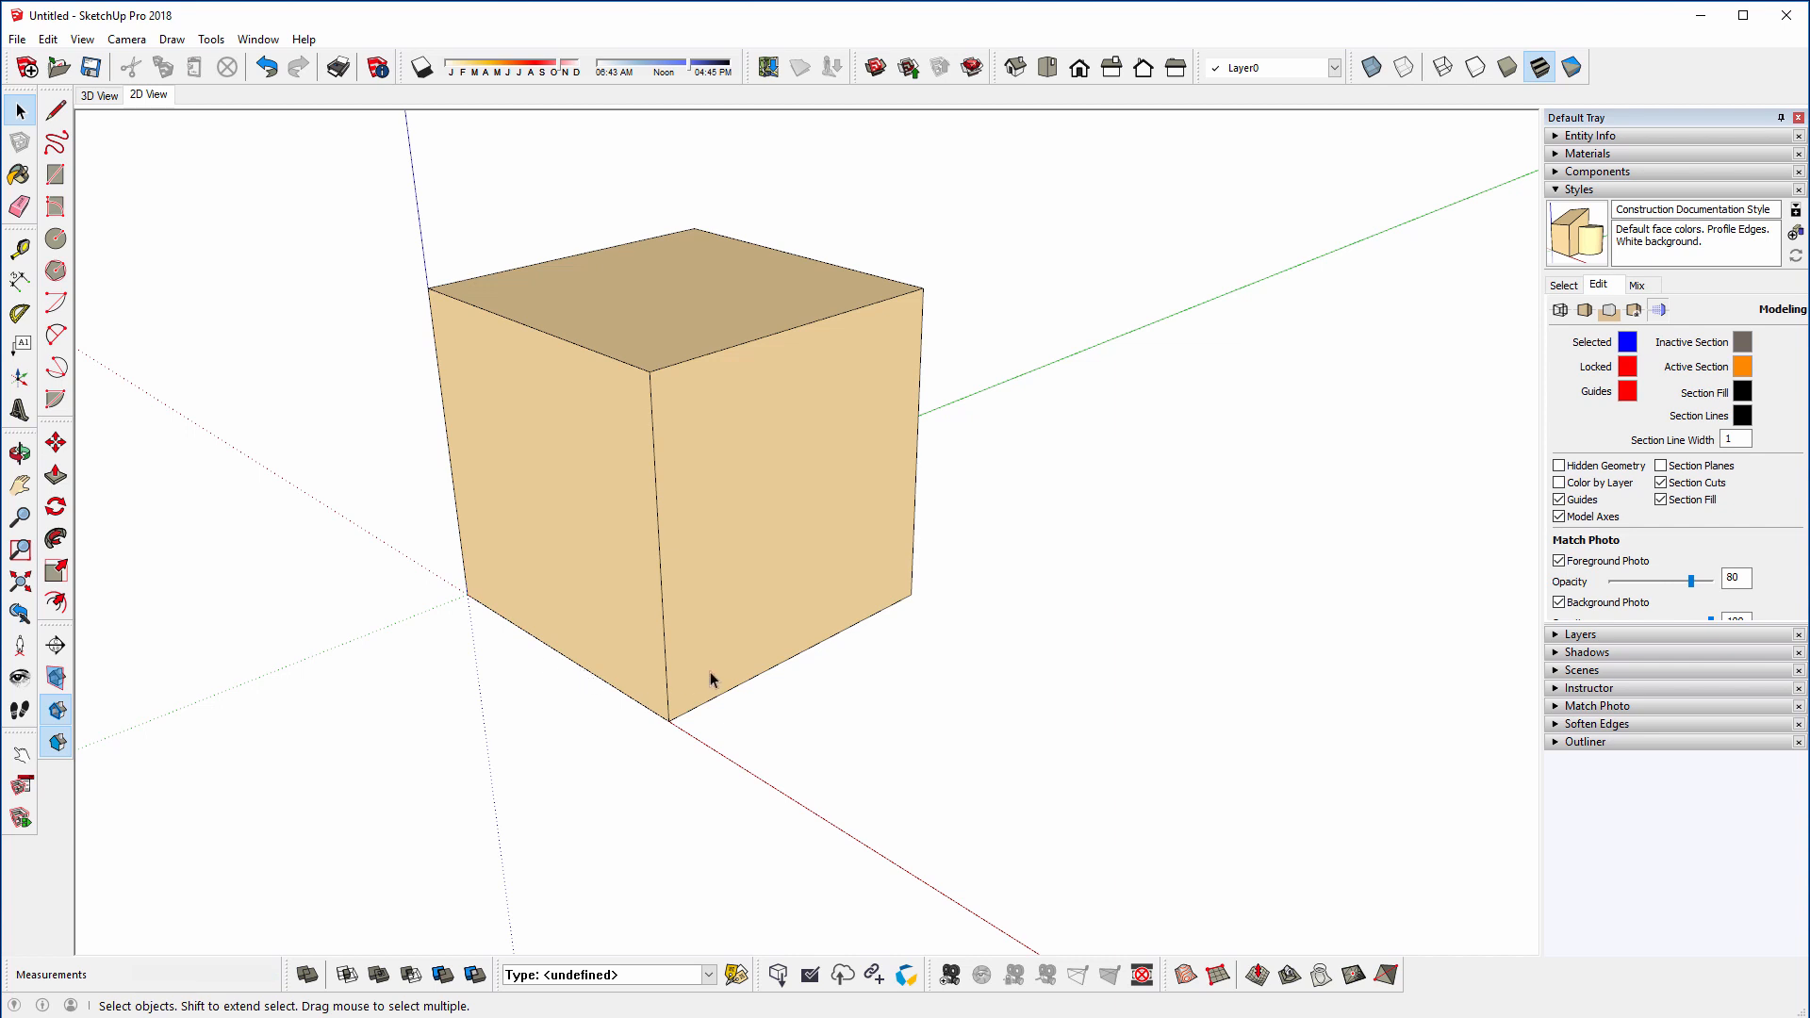
- Draw a rectangle about 73 by 59 mm on the cube's side face, starting at its lower corner on the red axis
key("o")
left_click_drag(848, 711, 801, 693)
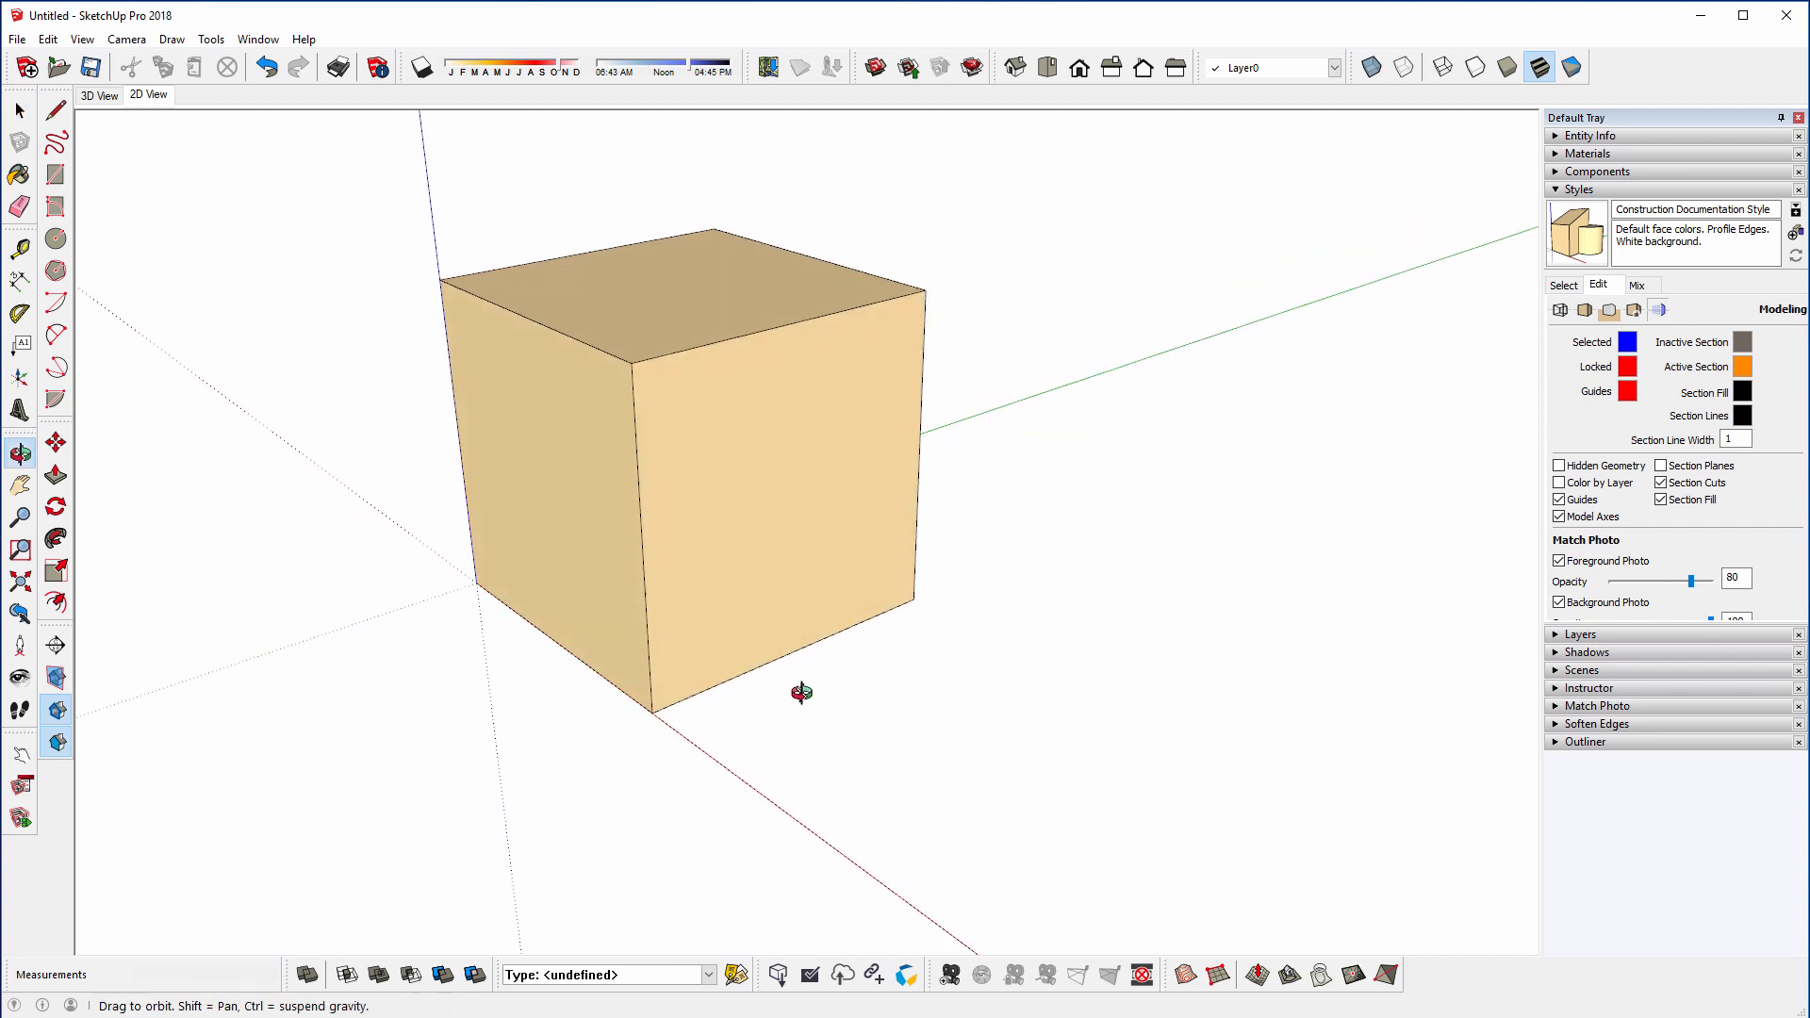
key("space")
middle_click_drag(720, 667, 681, 622)
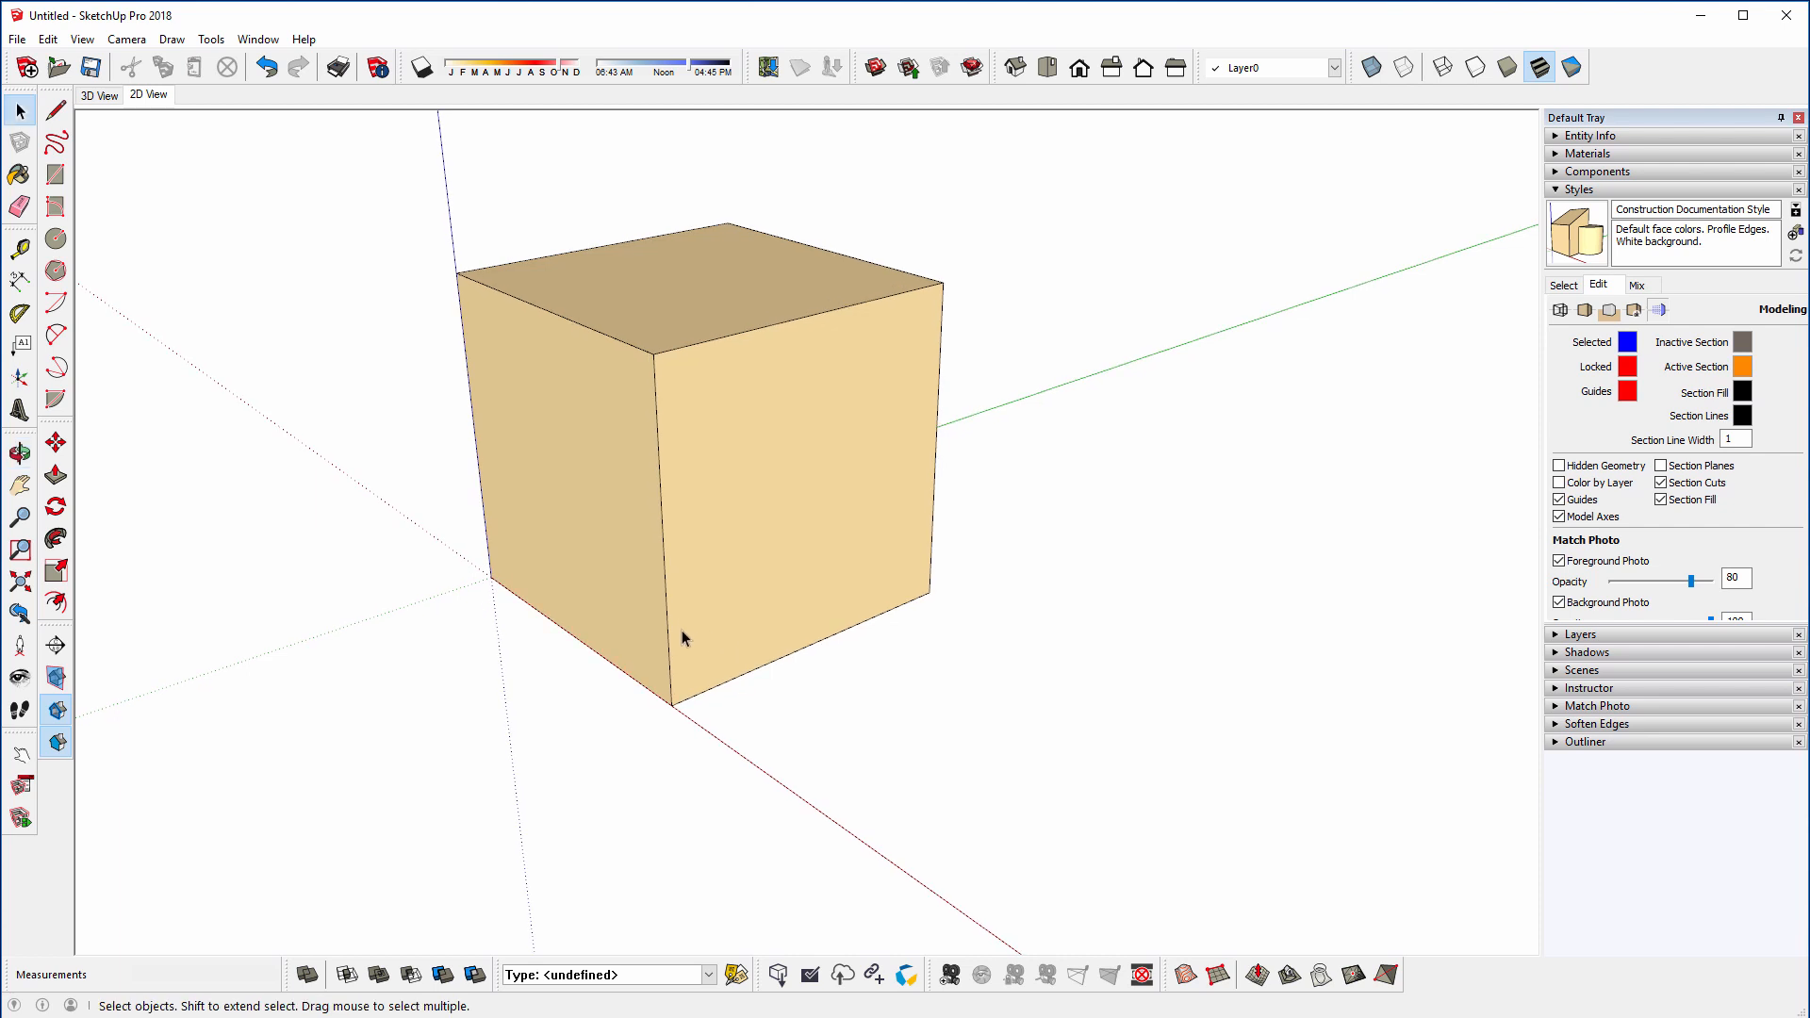
mouse_move(682, 629)
middle_mouse_down()
mouse_move(689, 654)
mouse_move(634, 611)
mouse_move(651, 618)
middle_mouse_up()
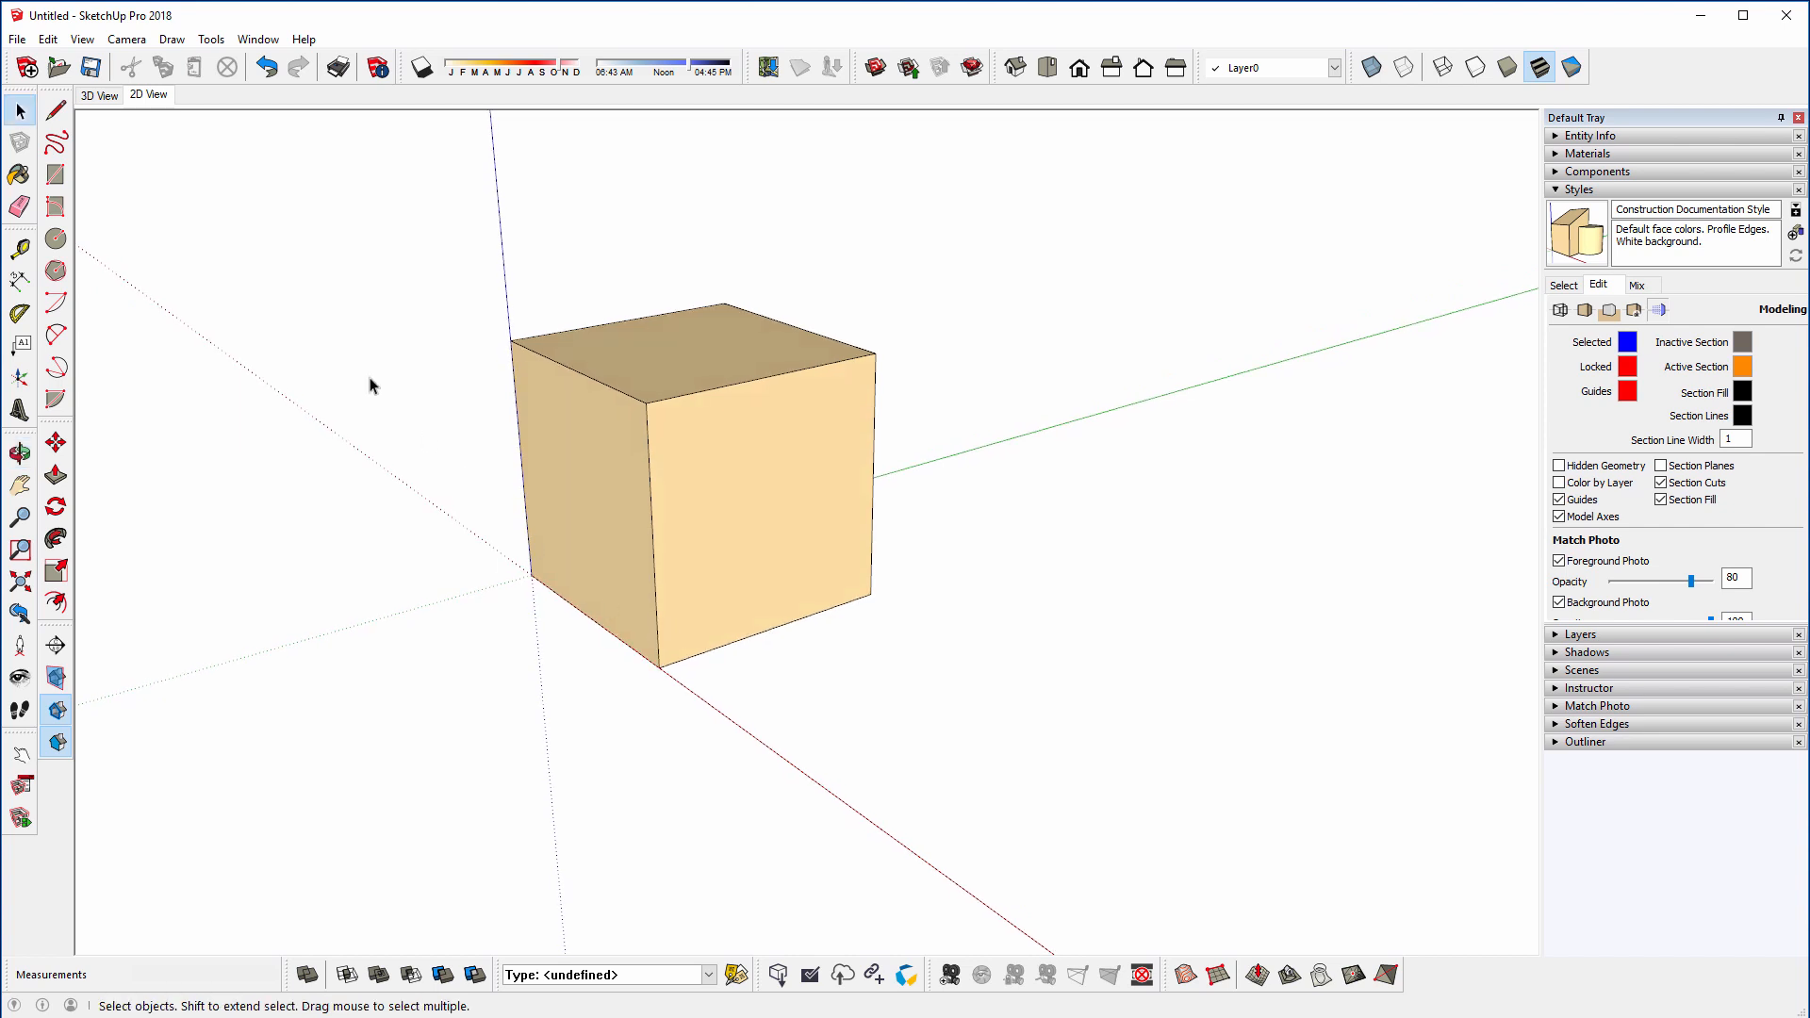
left_click(56, 175)
left_click(659, 667)
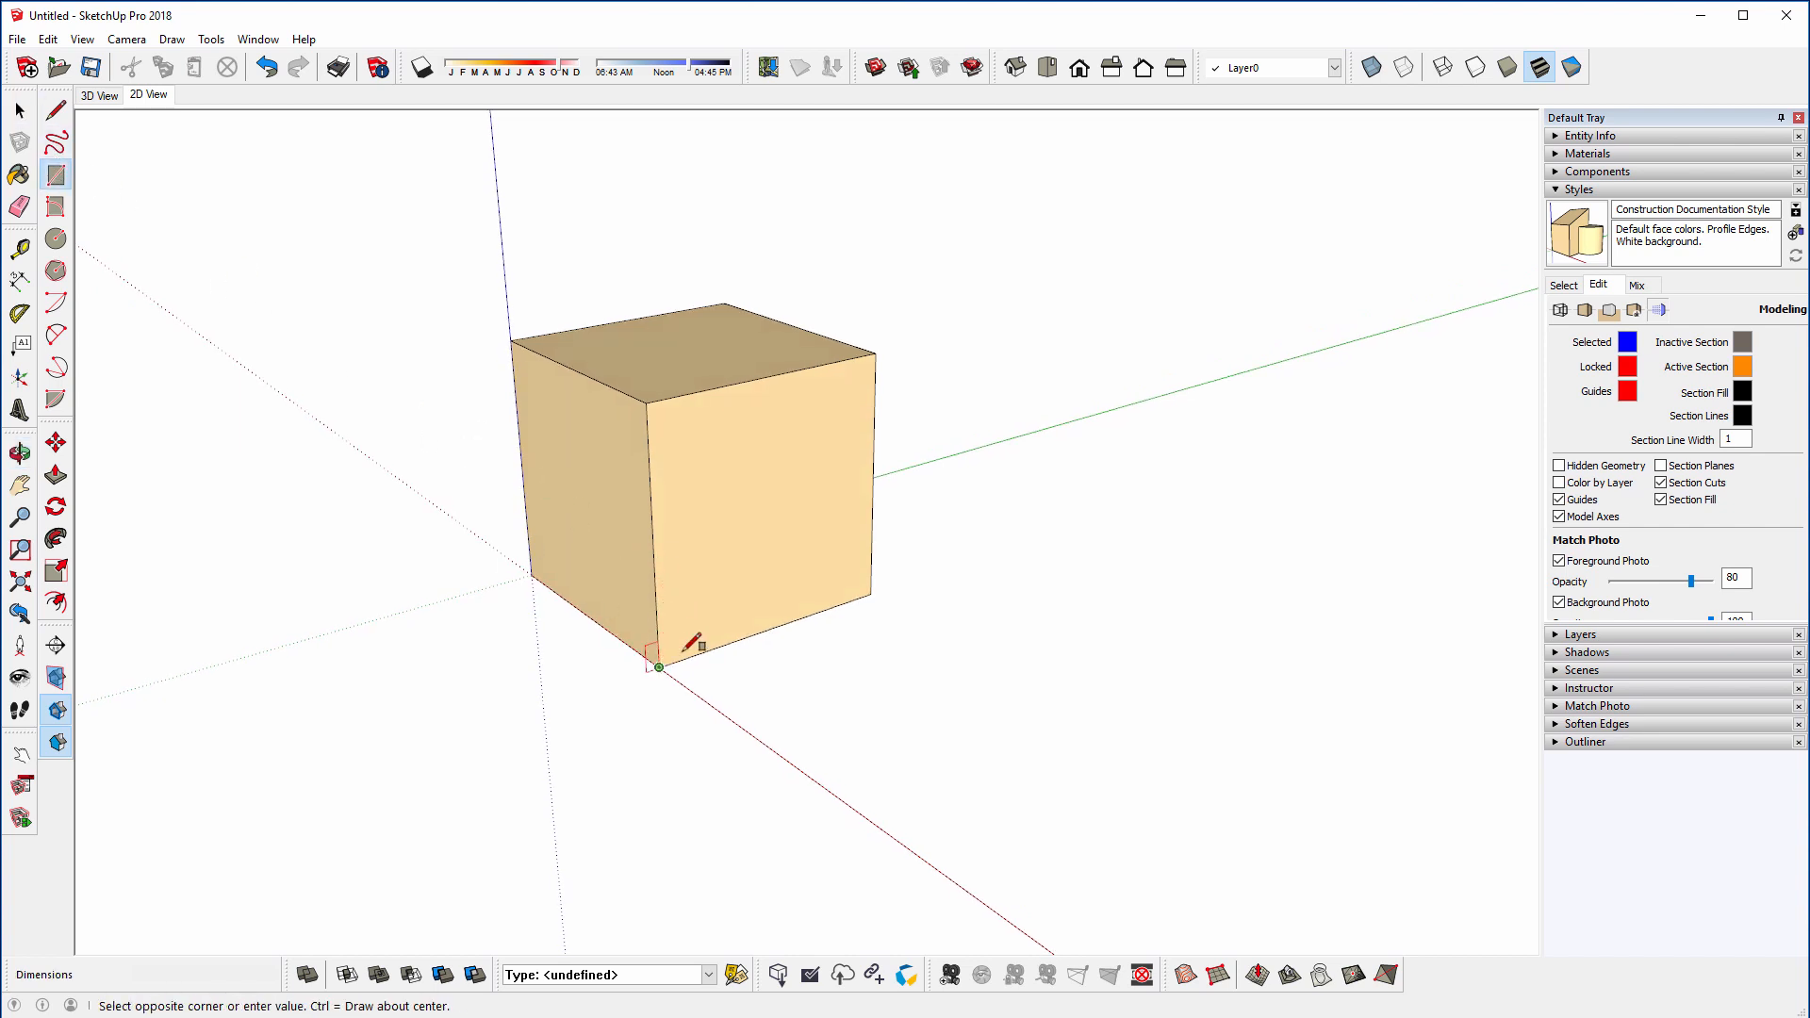
left_click(789, 445)
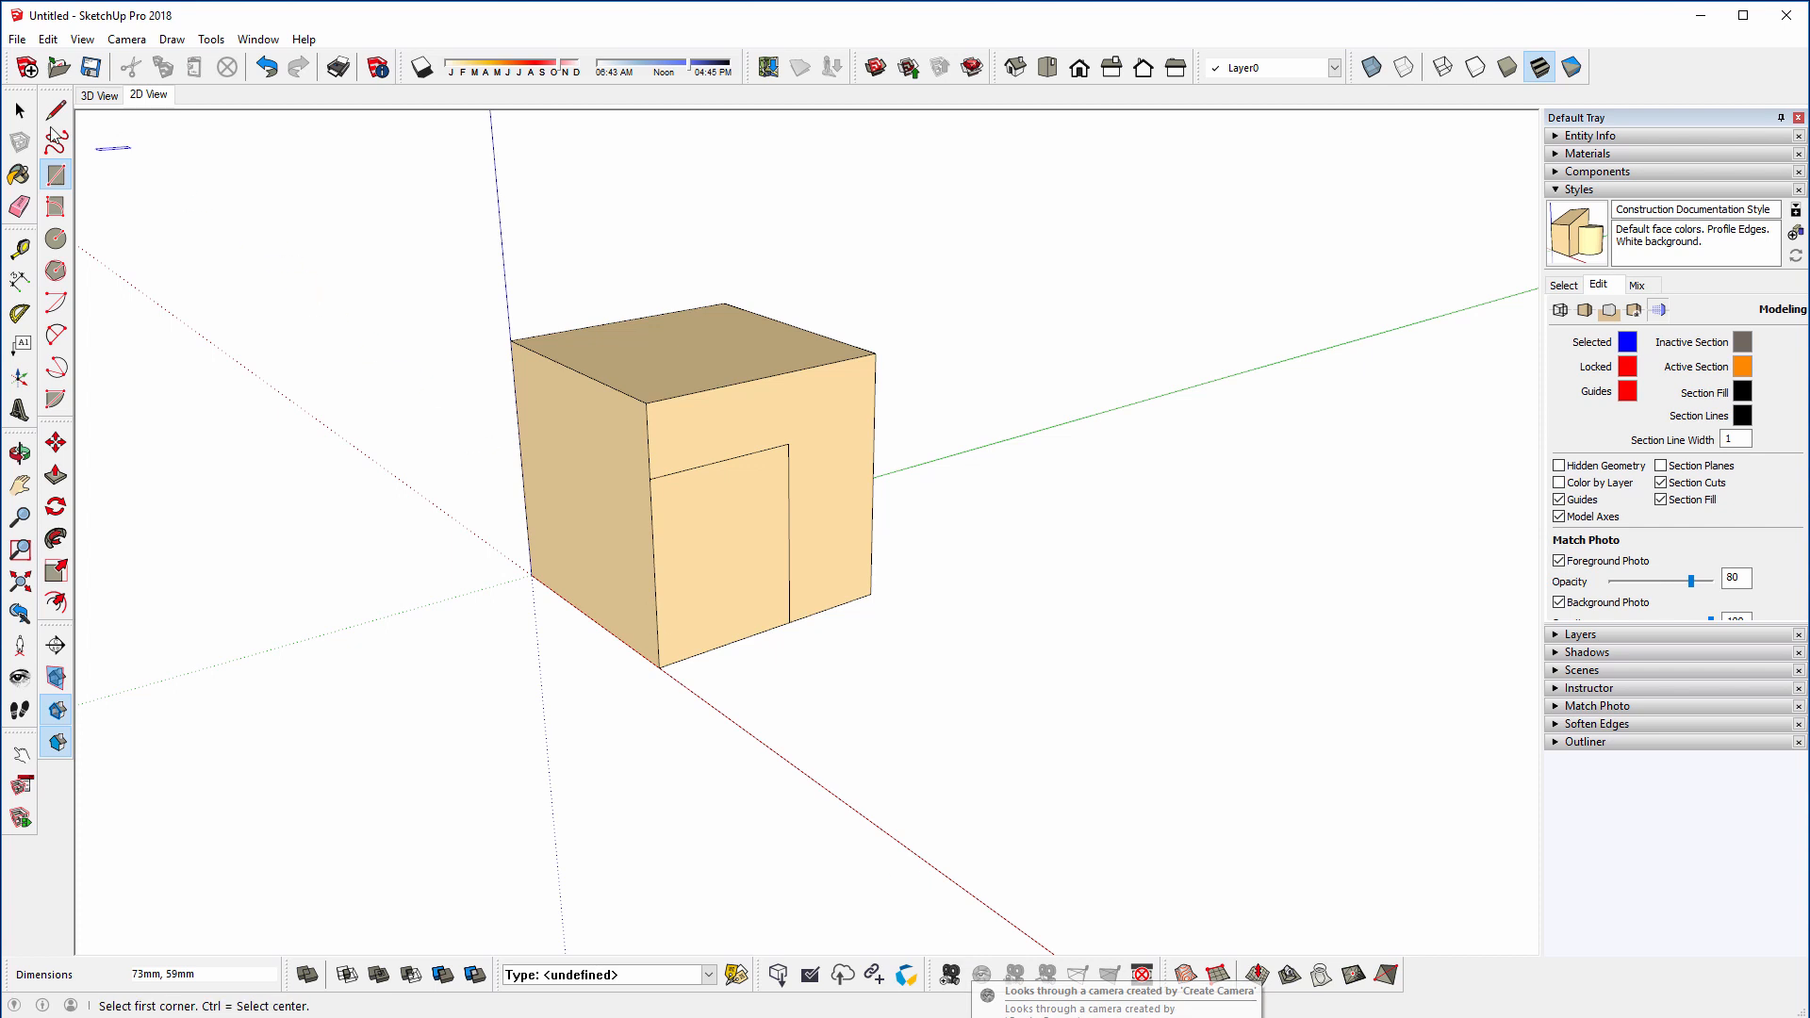
left_click(20, 111)
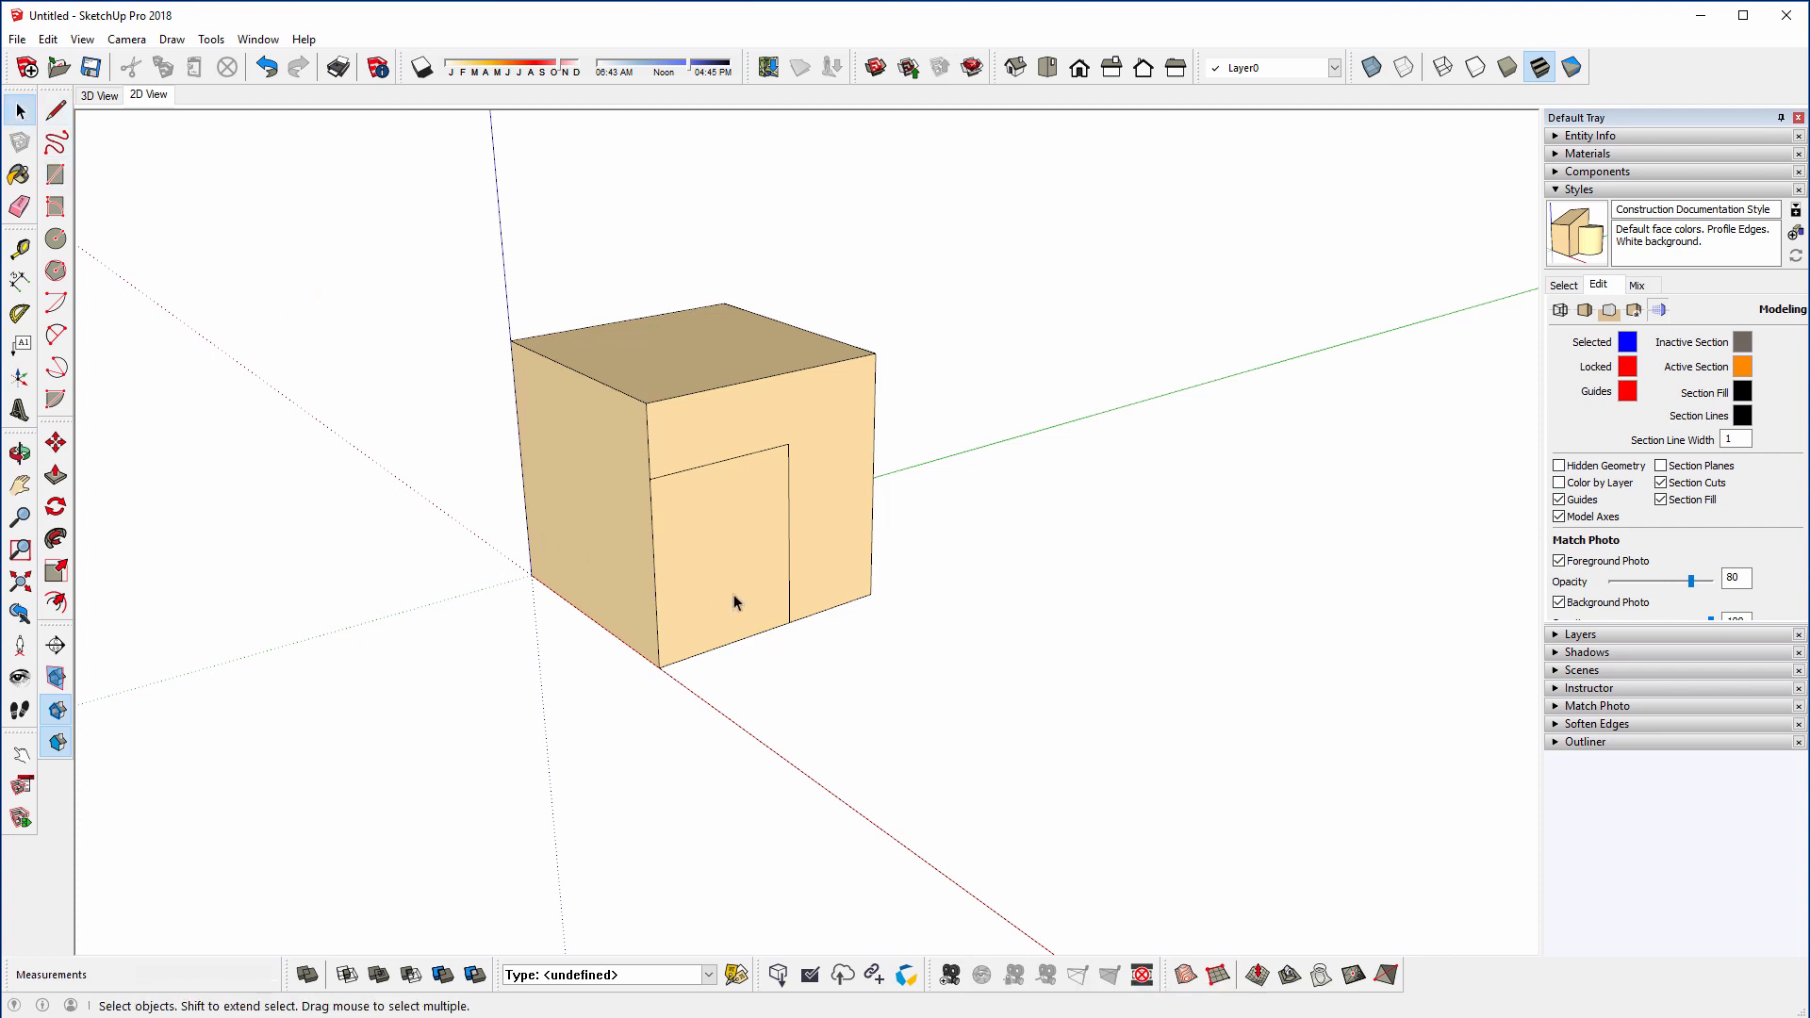
- Move the rectangular face straight up from the cube's nearest lower corner to the upper corner above it
middle_click_drag(629, 586, 743, 557)
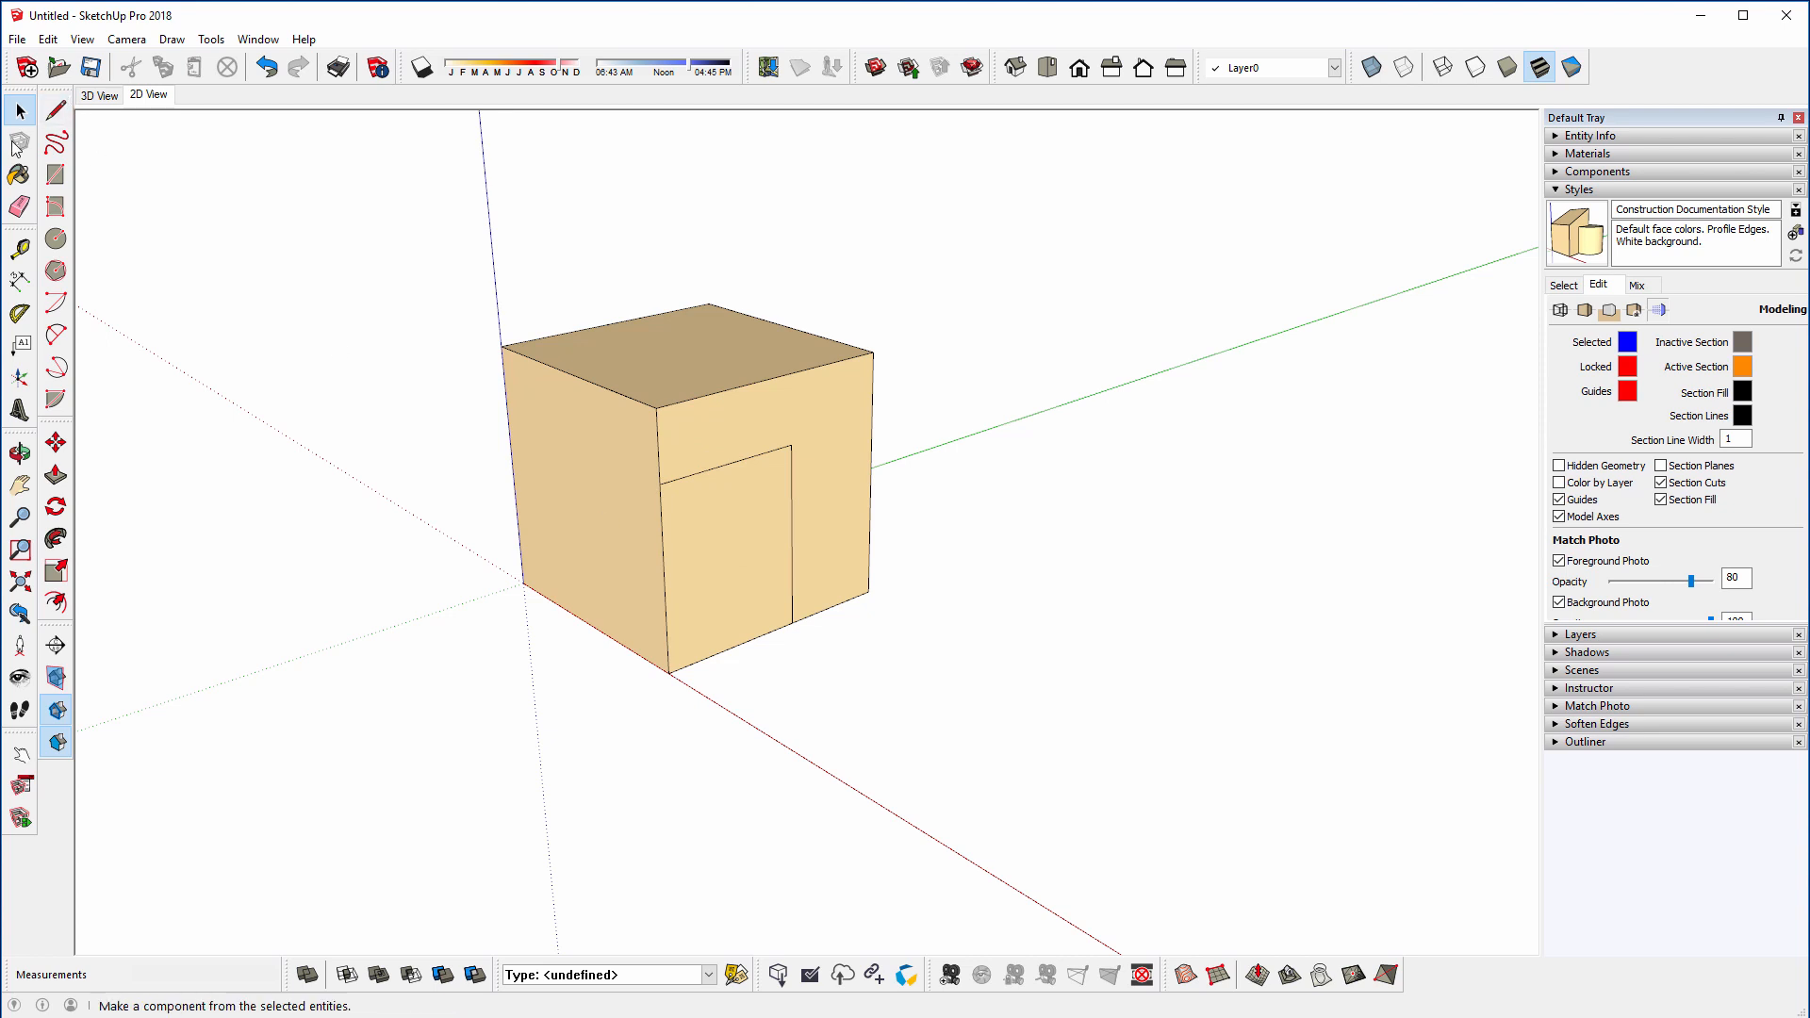
left_click(679, 567)
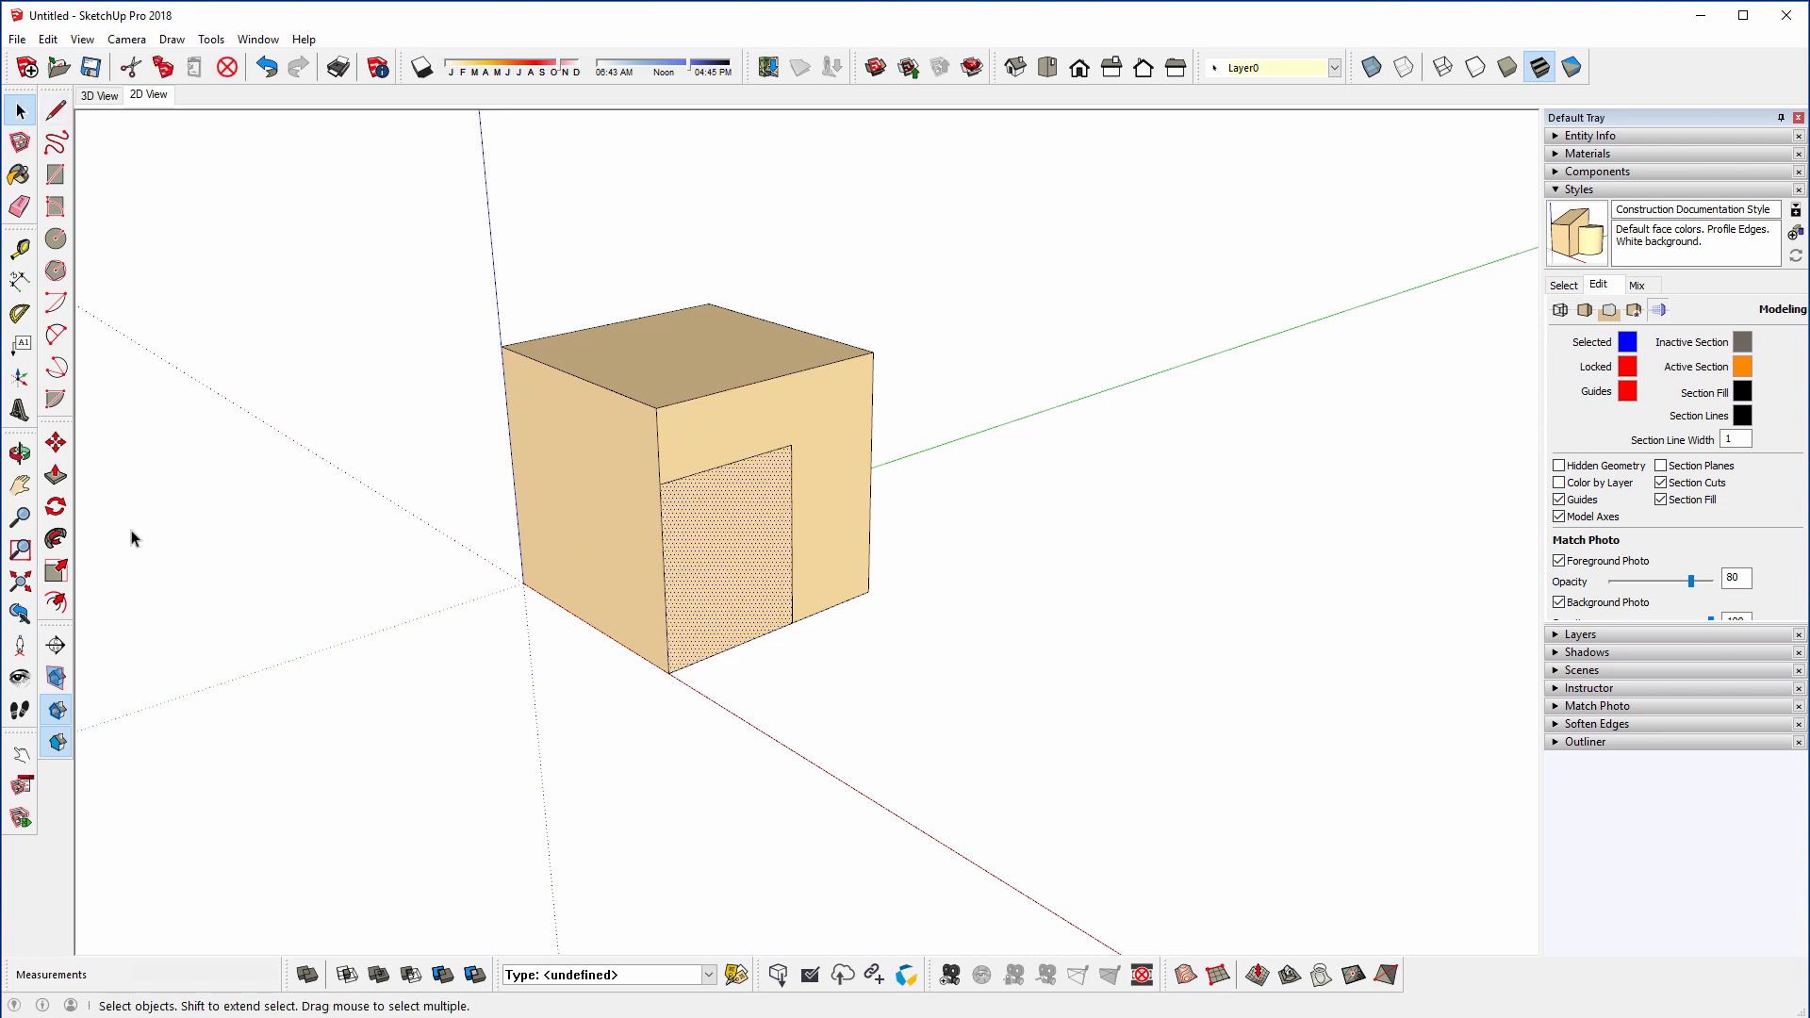
left_click(56, 442)
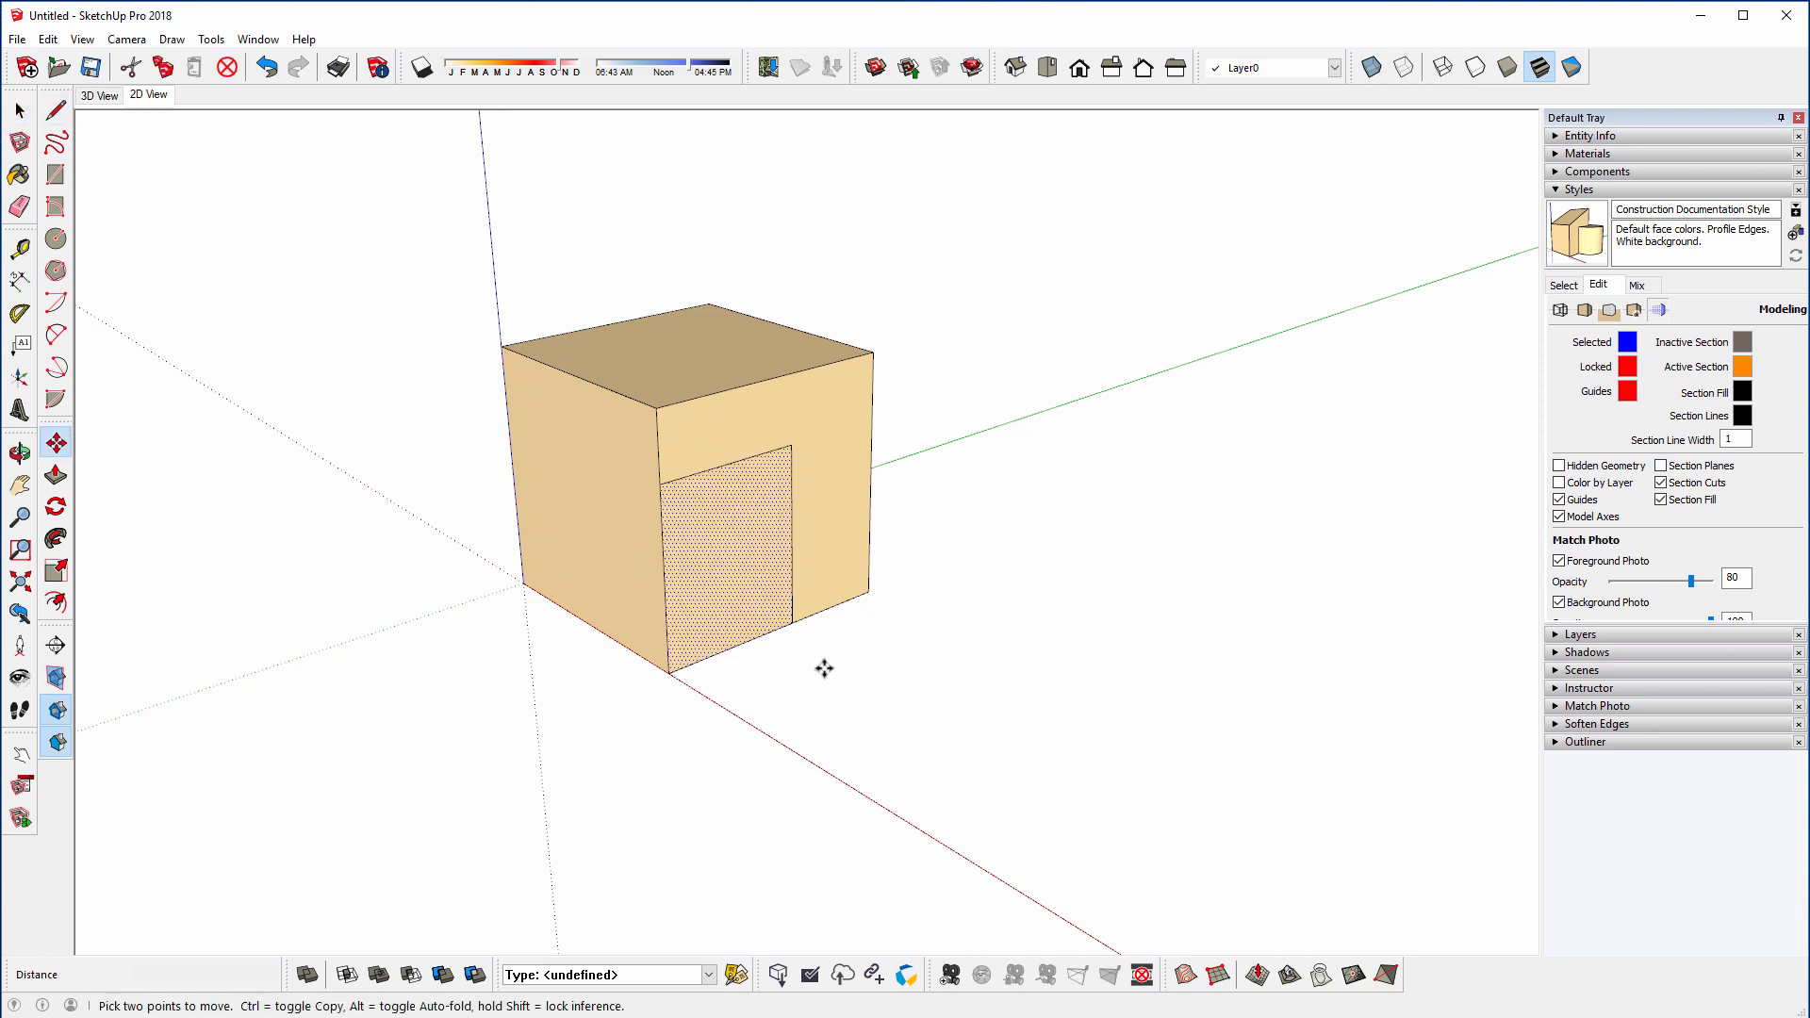
left_click(673, 663)
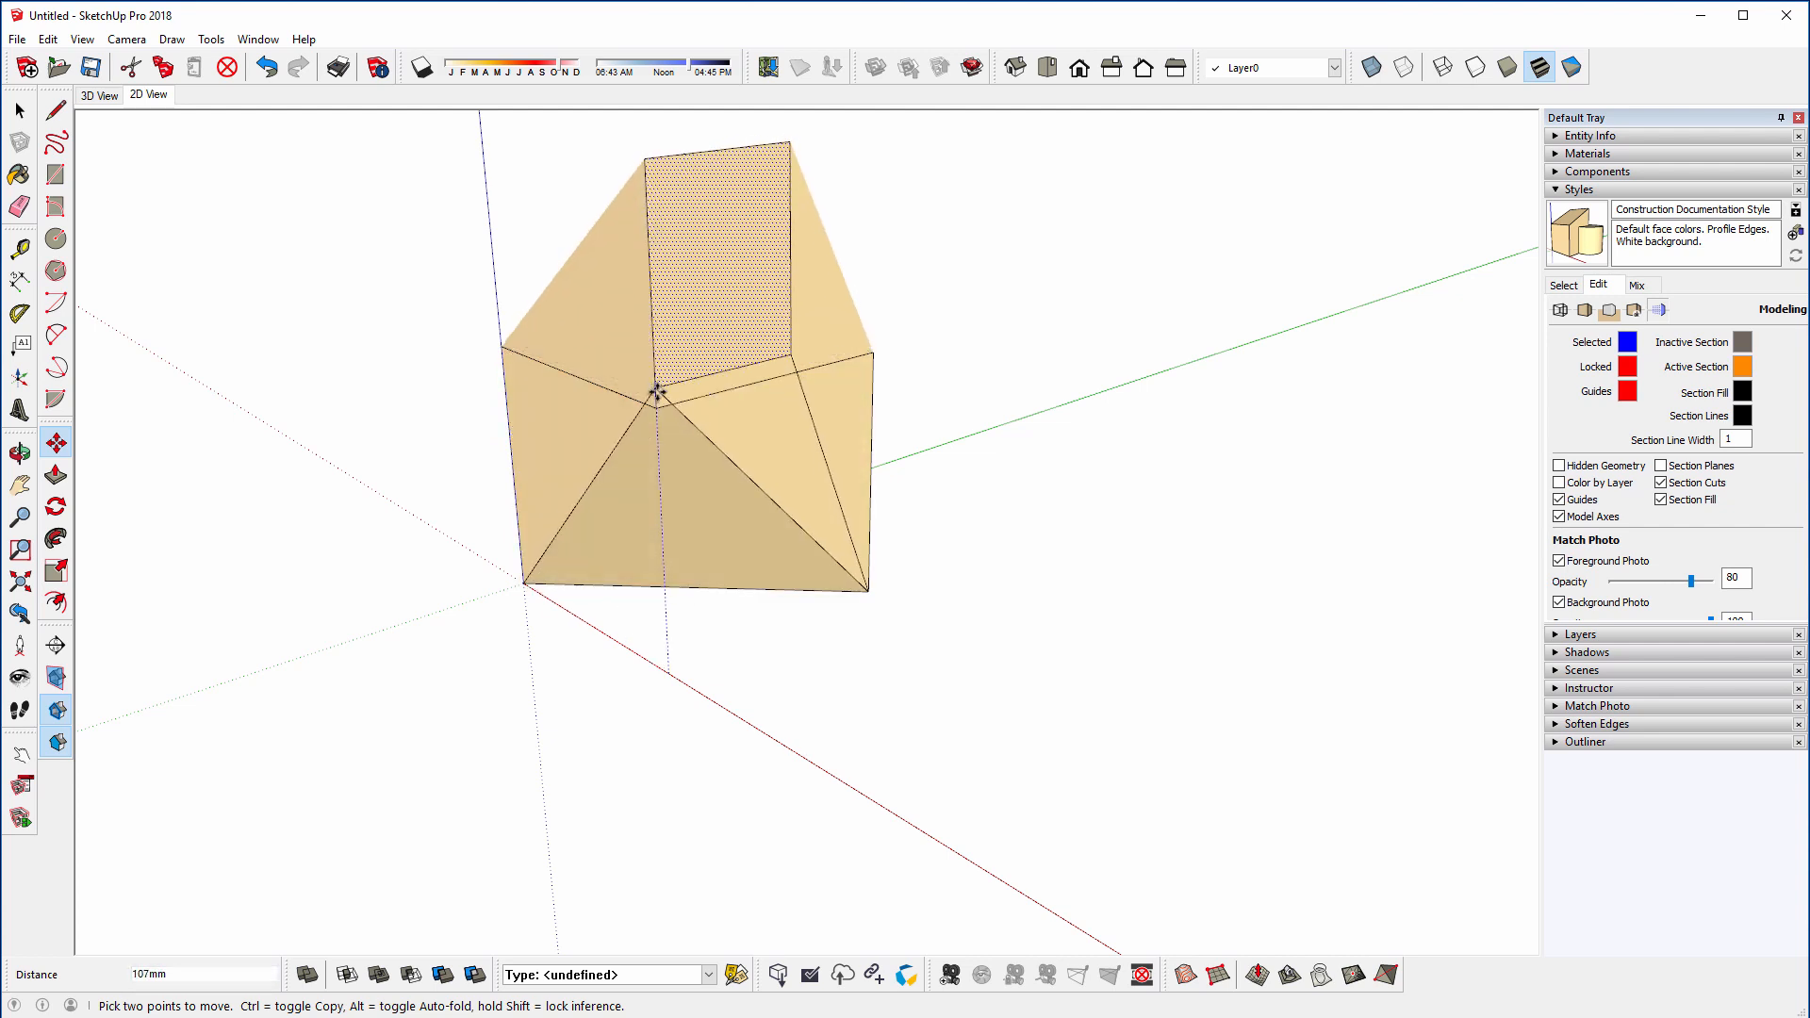
left_click(658, 404)
middle_click_drag(521, 433, 660, 550)
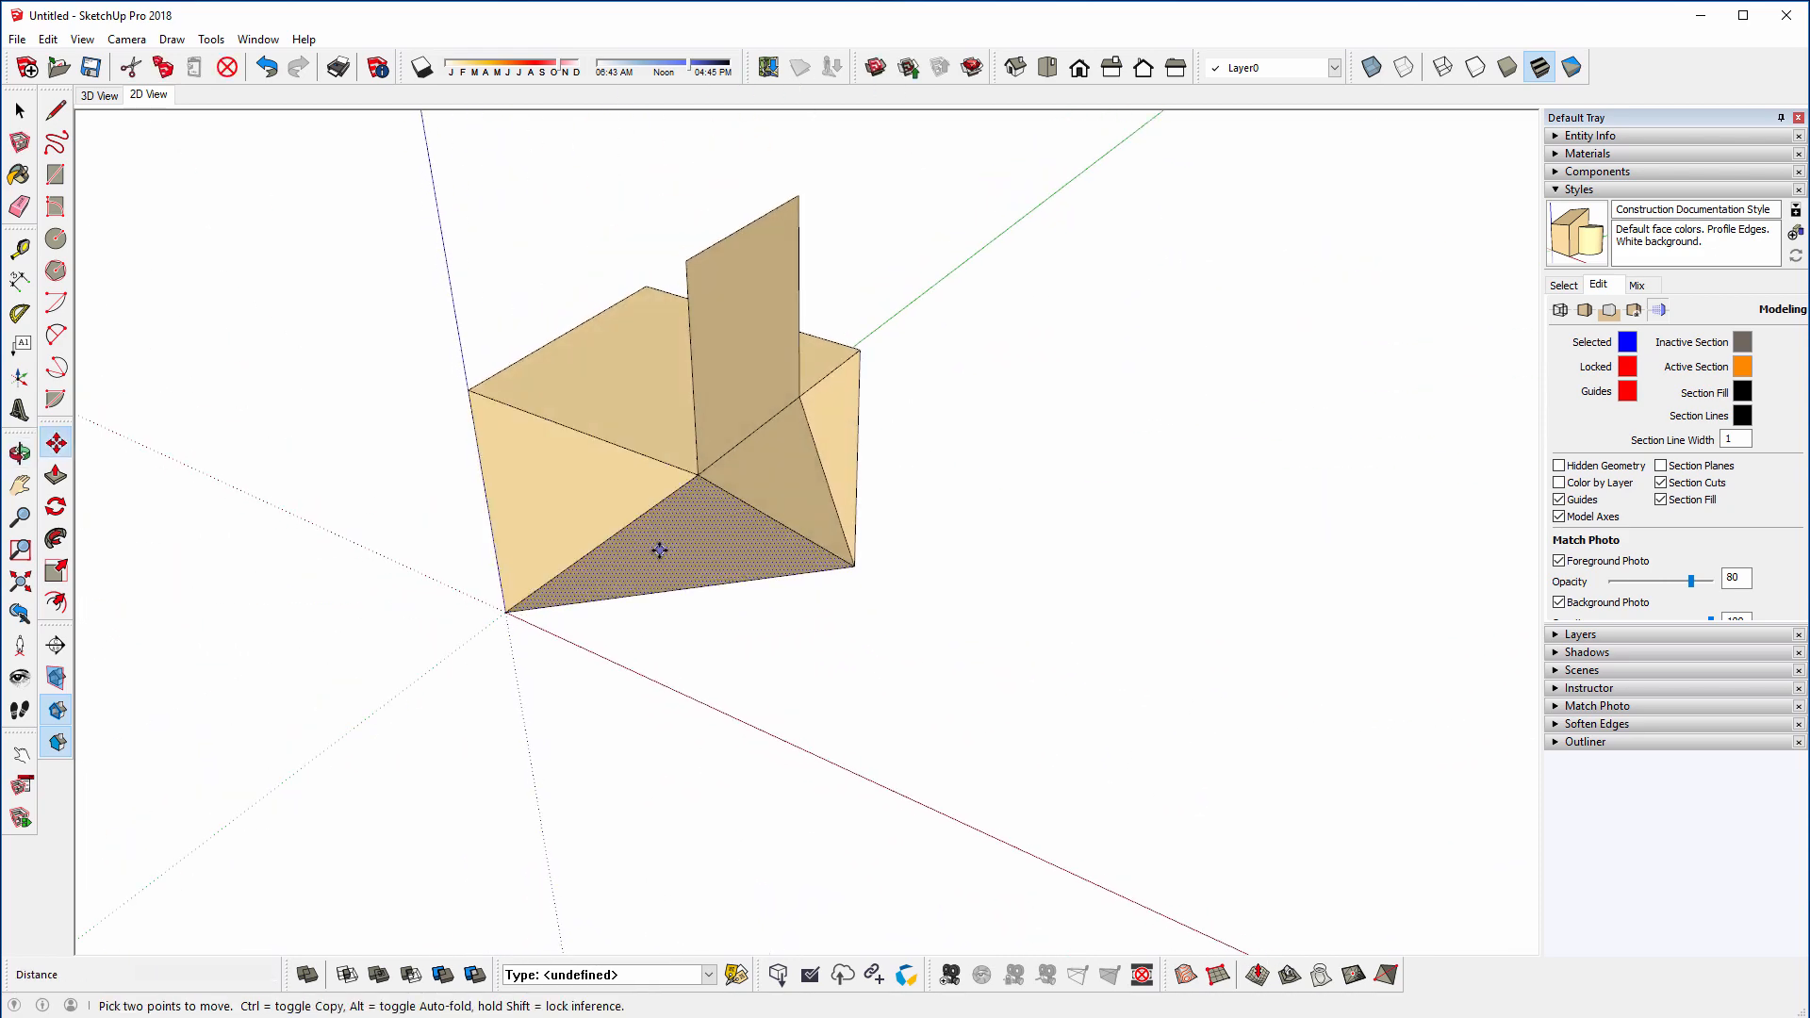
- Undo the face move and the rectangle drawn on the cube
key("ctrl+z")
middle_click_drag(727, 702, 625, 675)
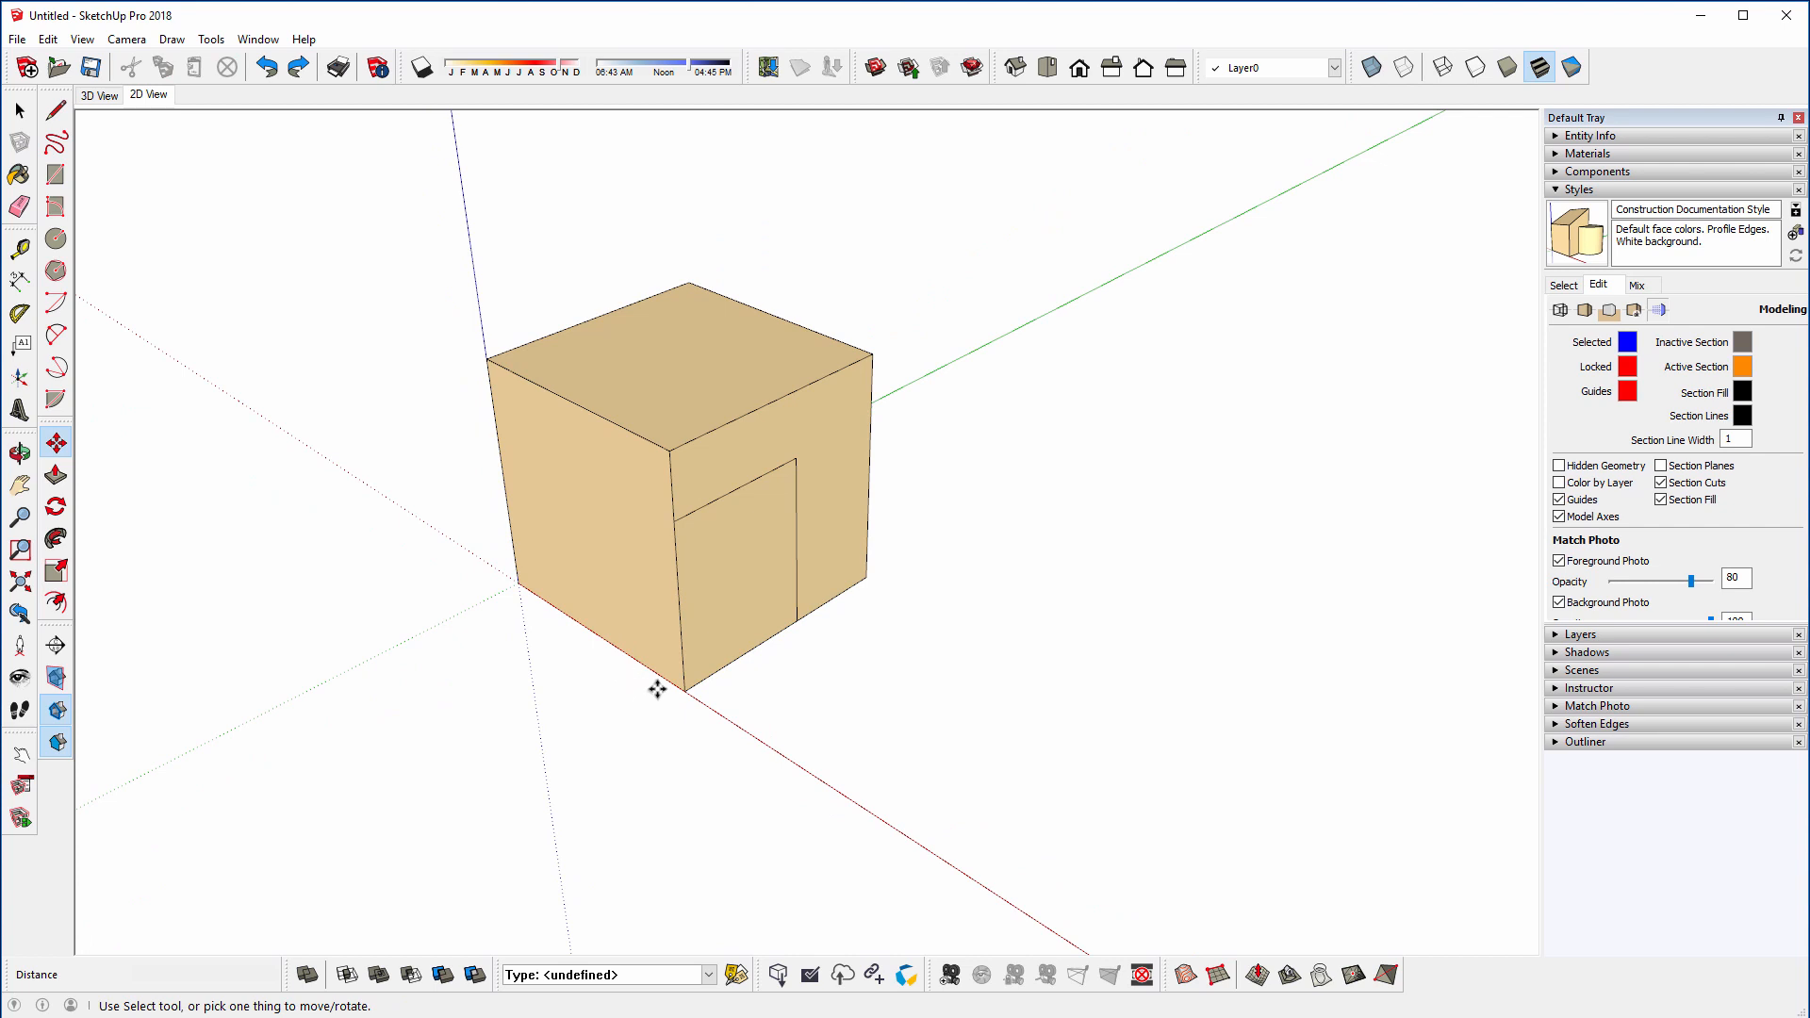
key("ctrl+z")
key("space")
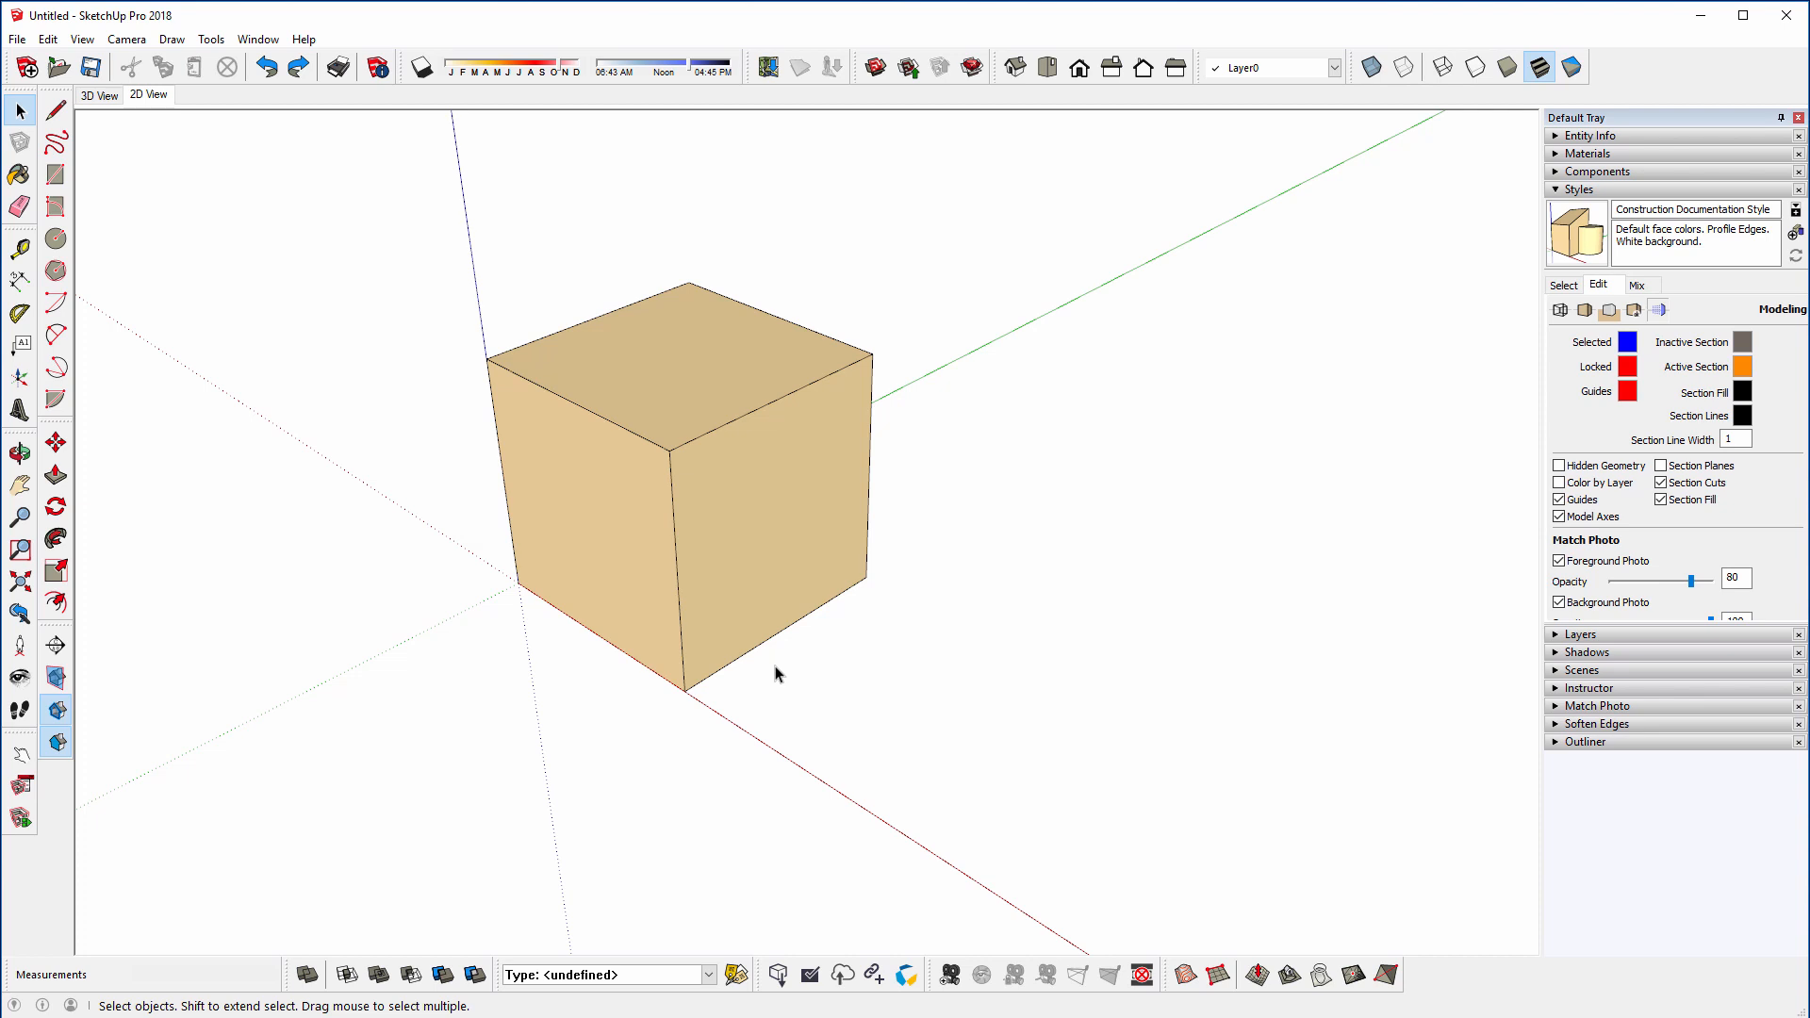
- Select all faces and edges of the cube and make them a group
middle_click_drag(776, 675, 740, 627)
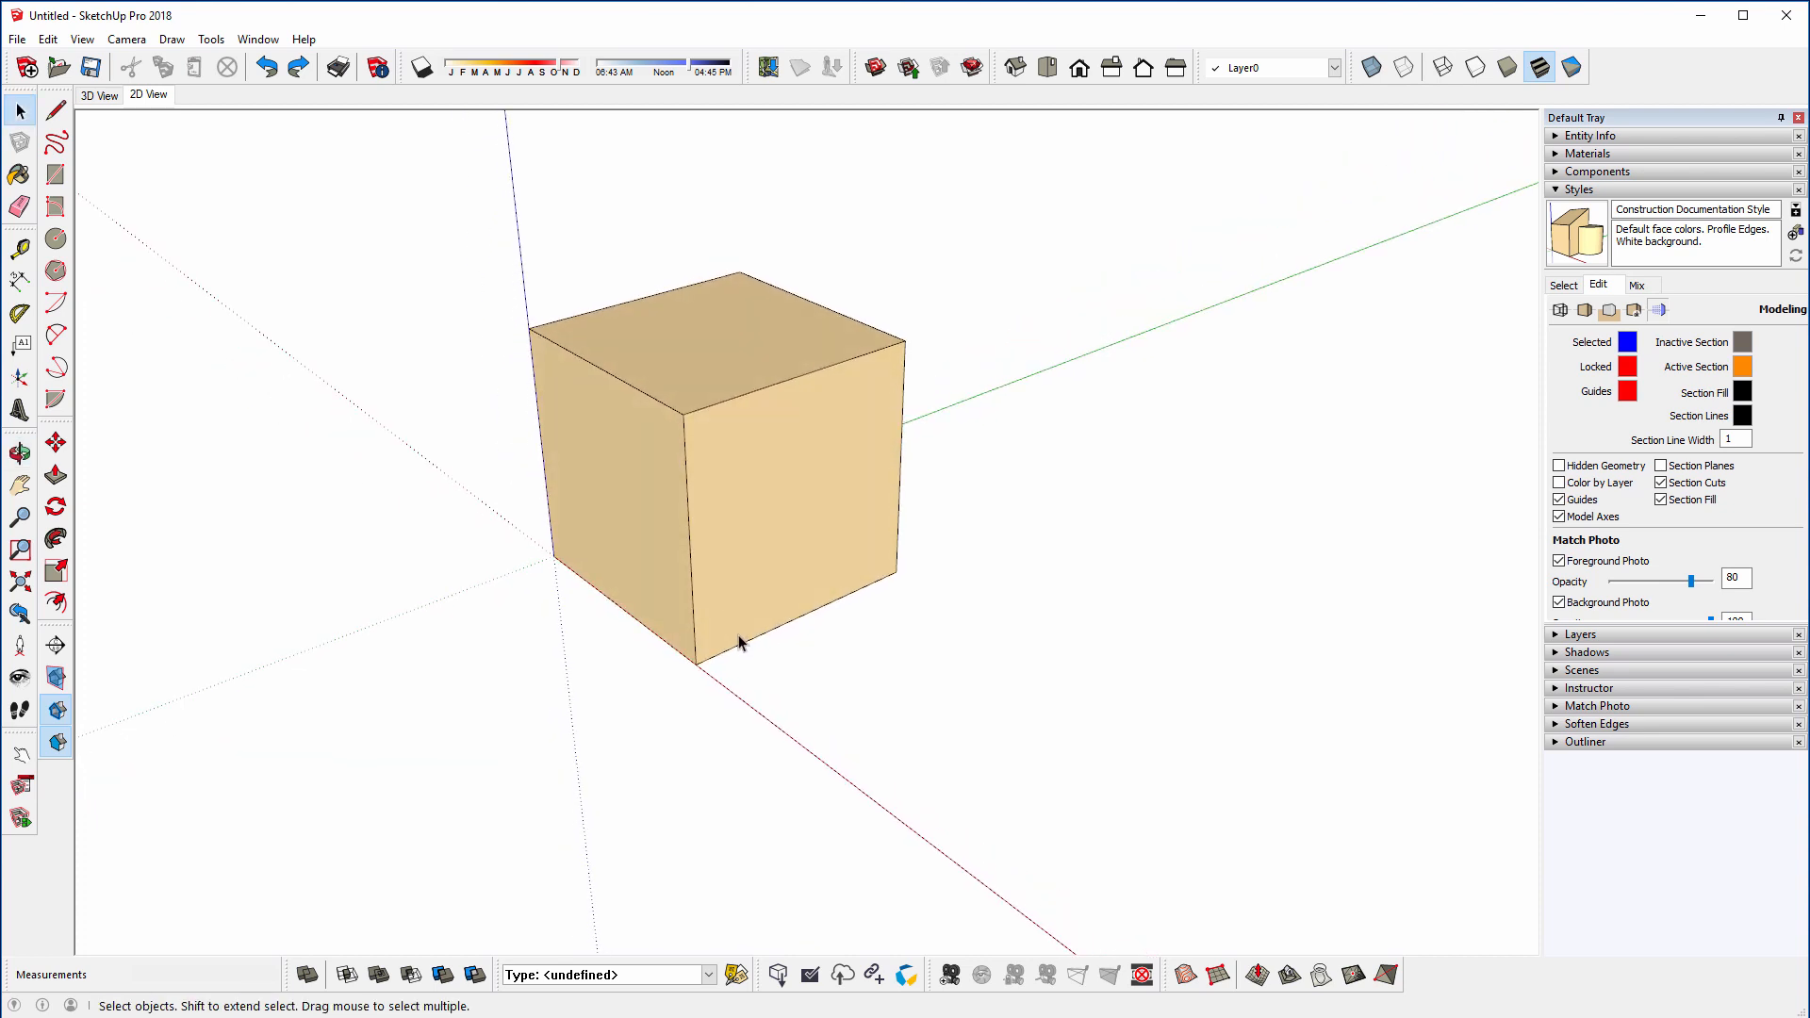
left_click_drag(439, 278, 1117, 829)
left_click_drag(336, 170, 1138, 821)
left_click_drag(255, 161, 1076, 812)
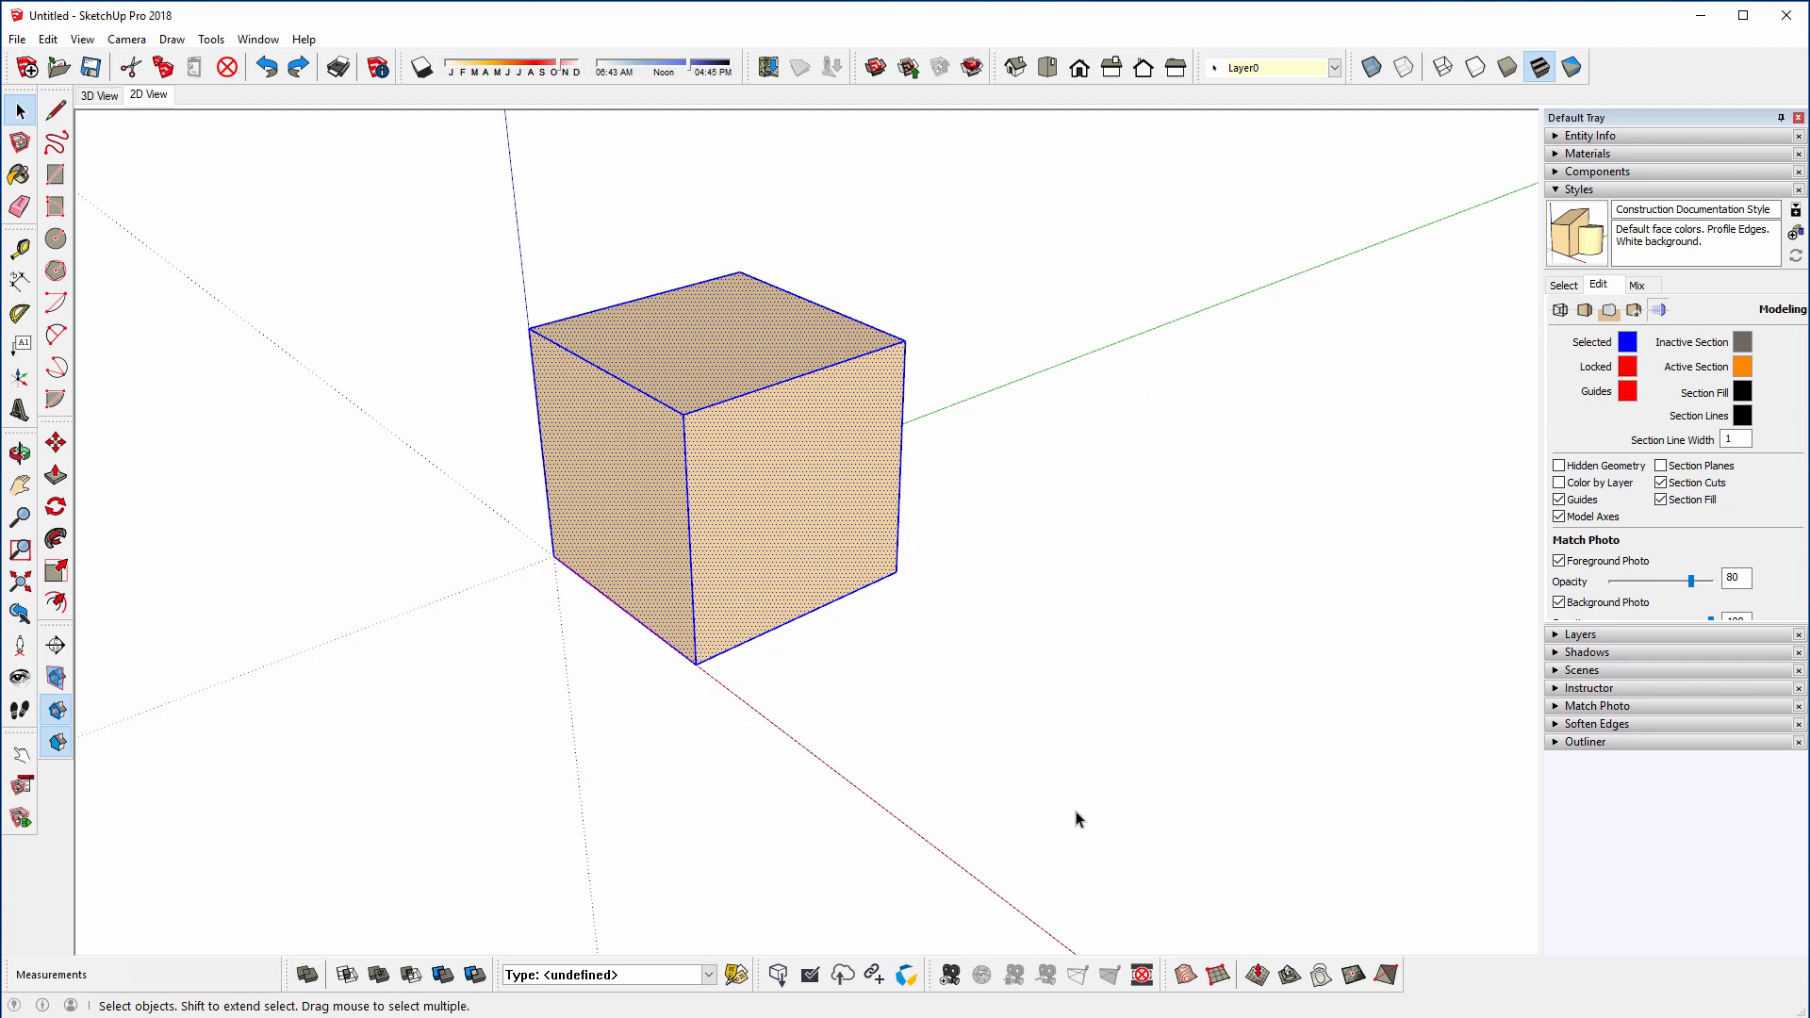
triple_click(808, 465)
right_click(681, 387)
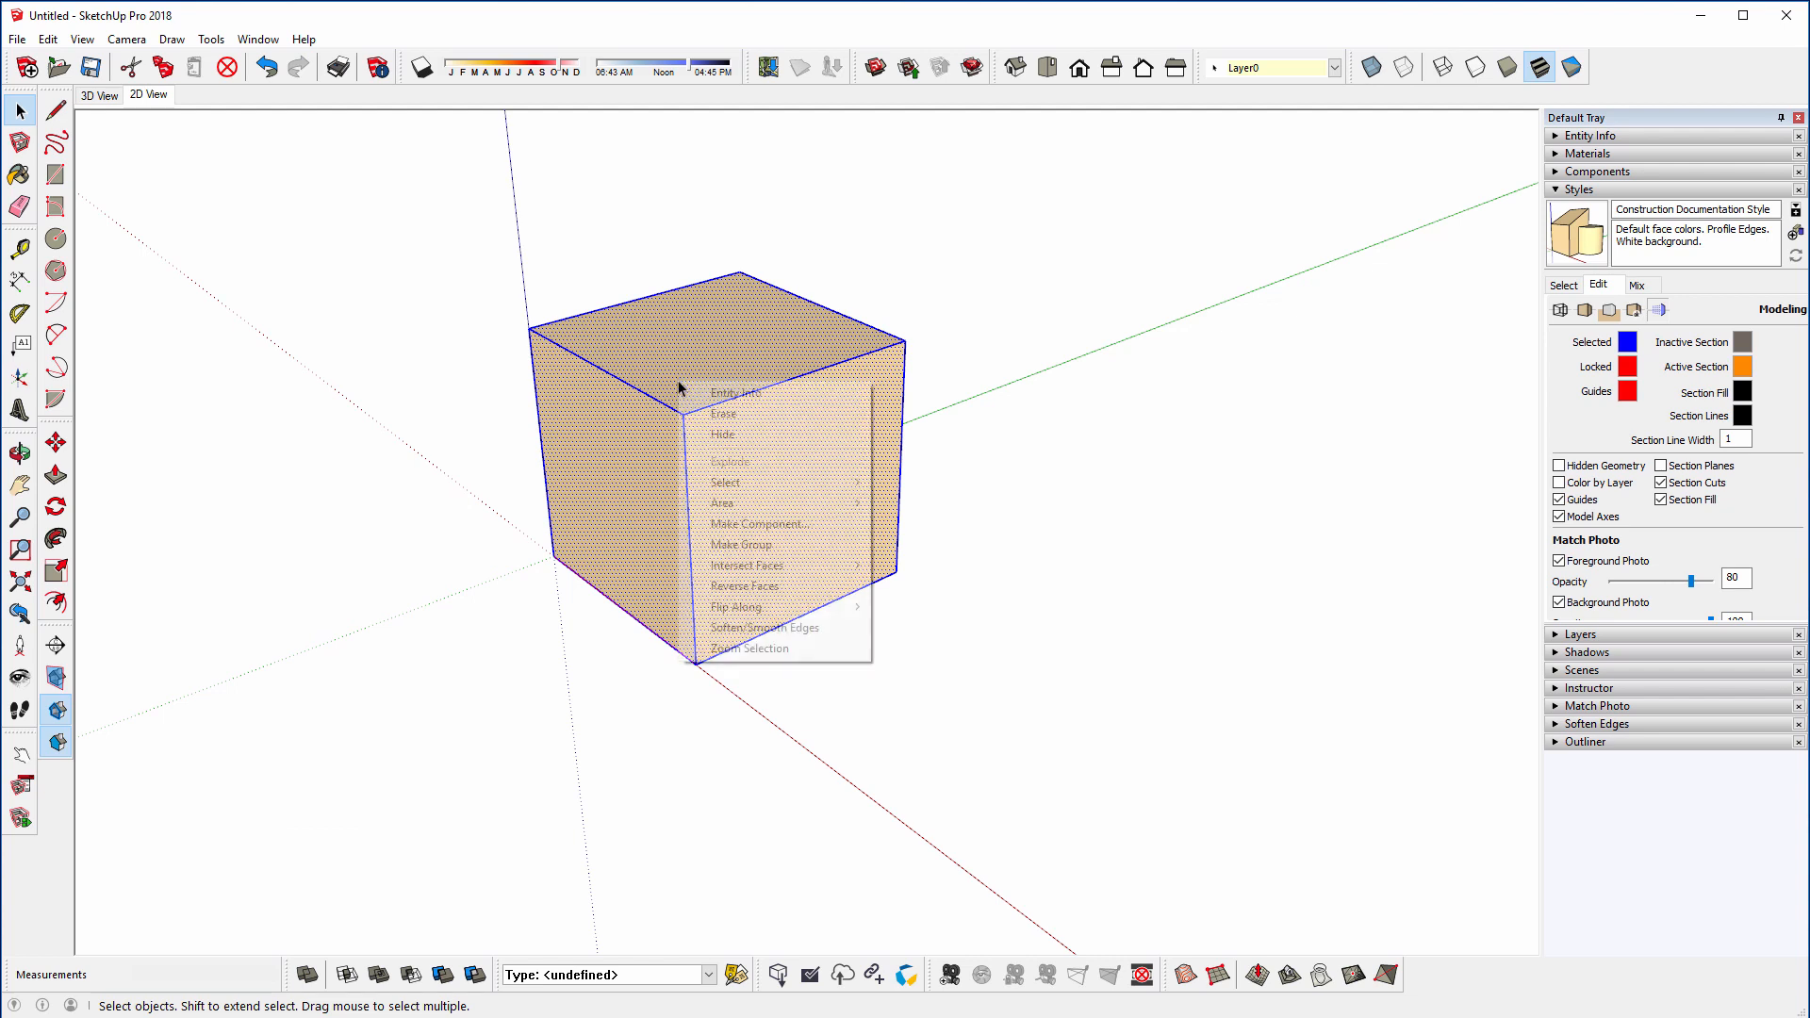
left_click(714, 545)
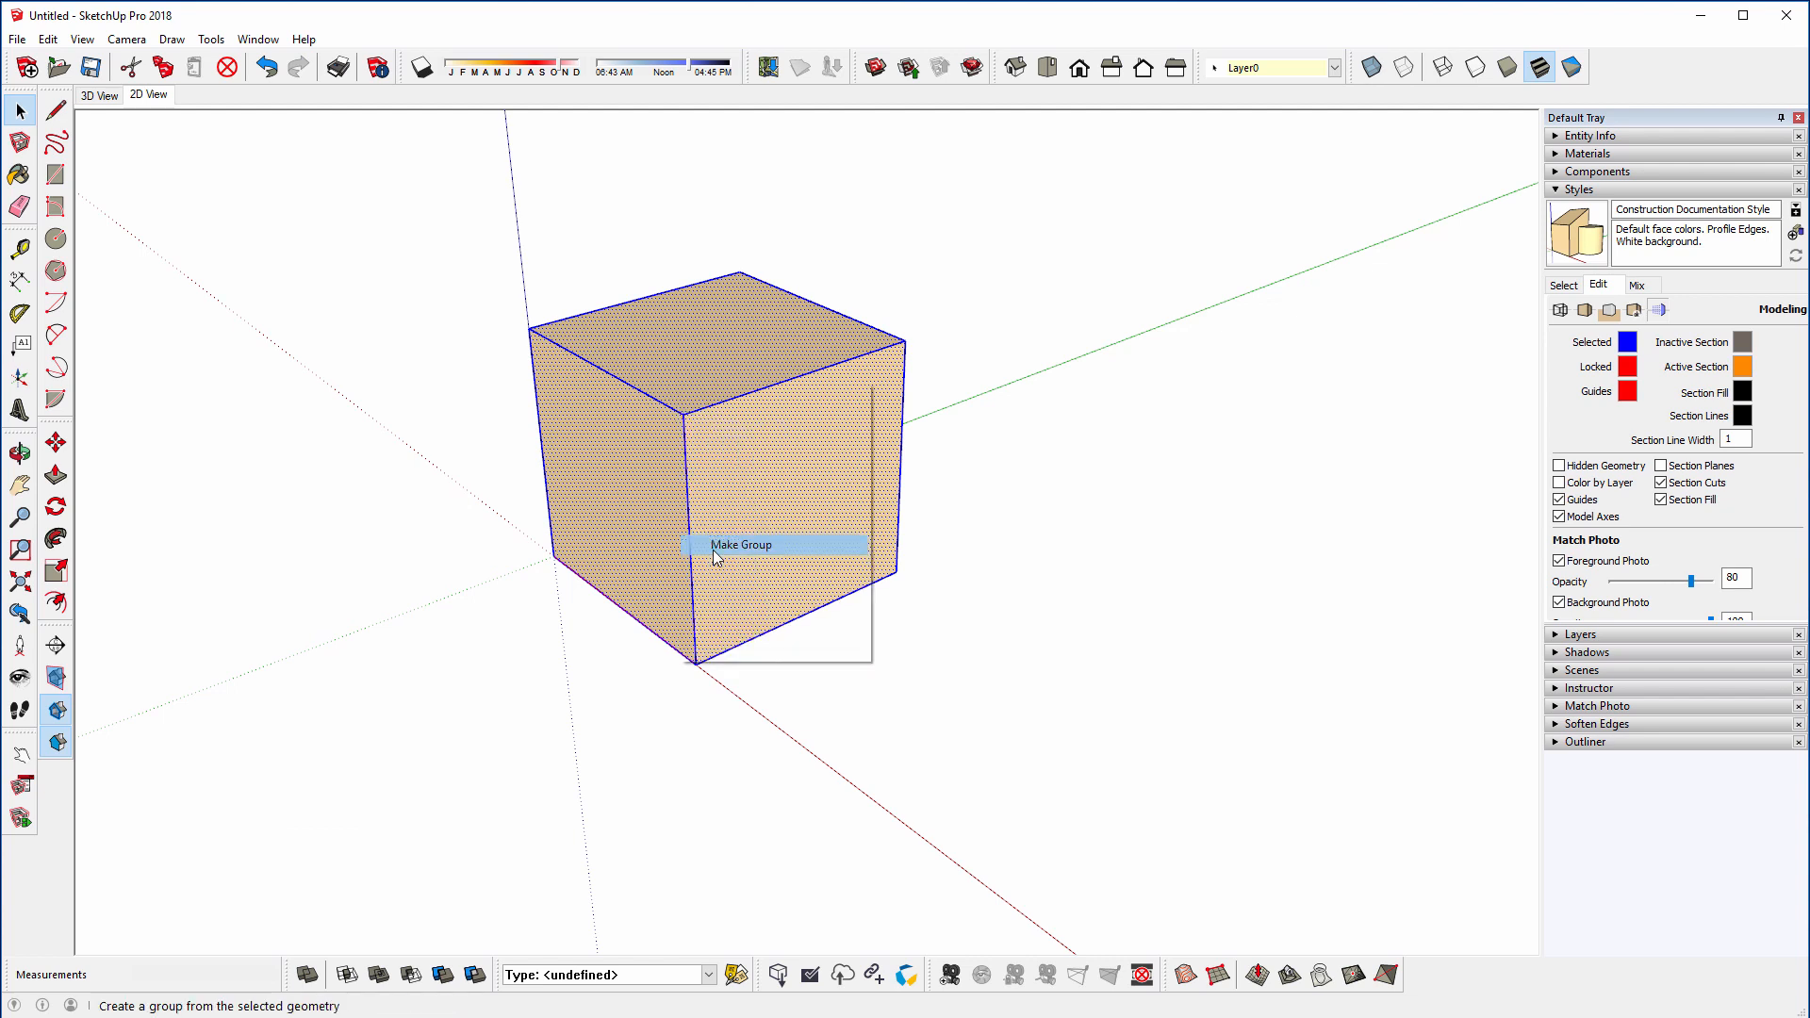
middle_click_drag(675, 546, 746, 490)
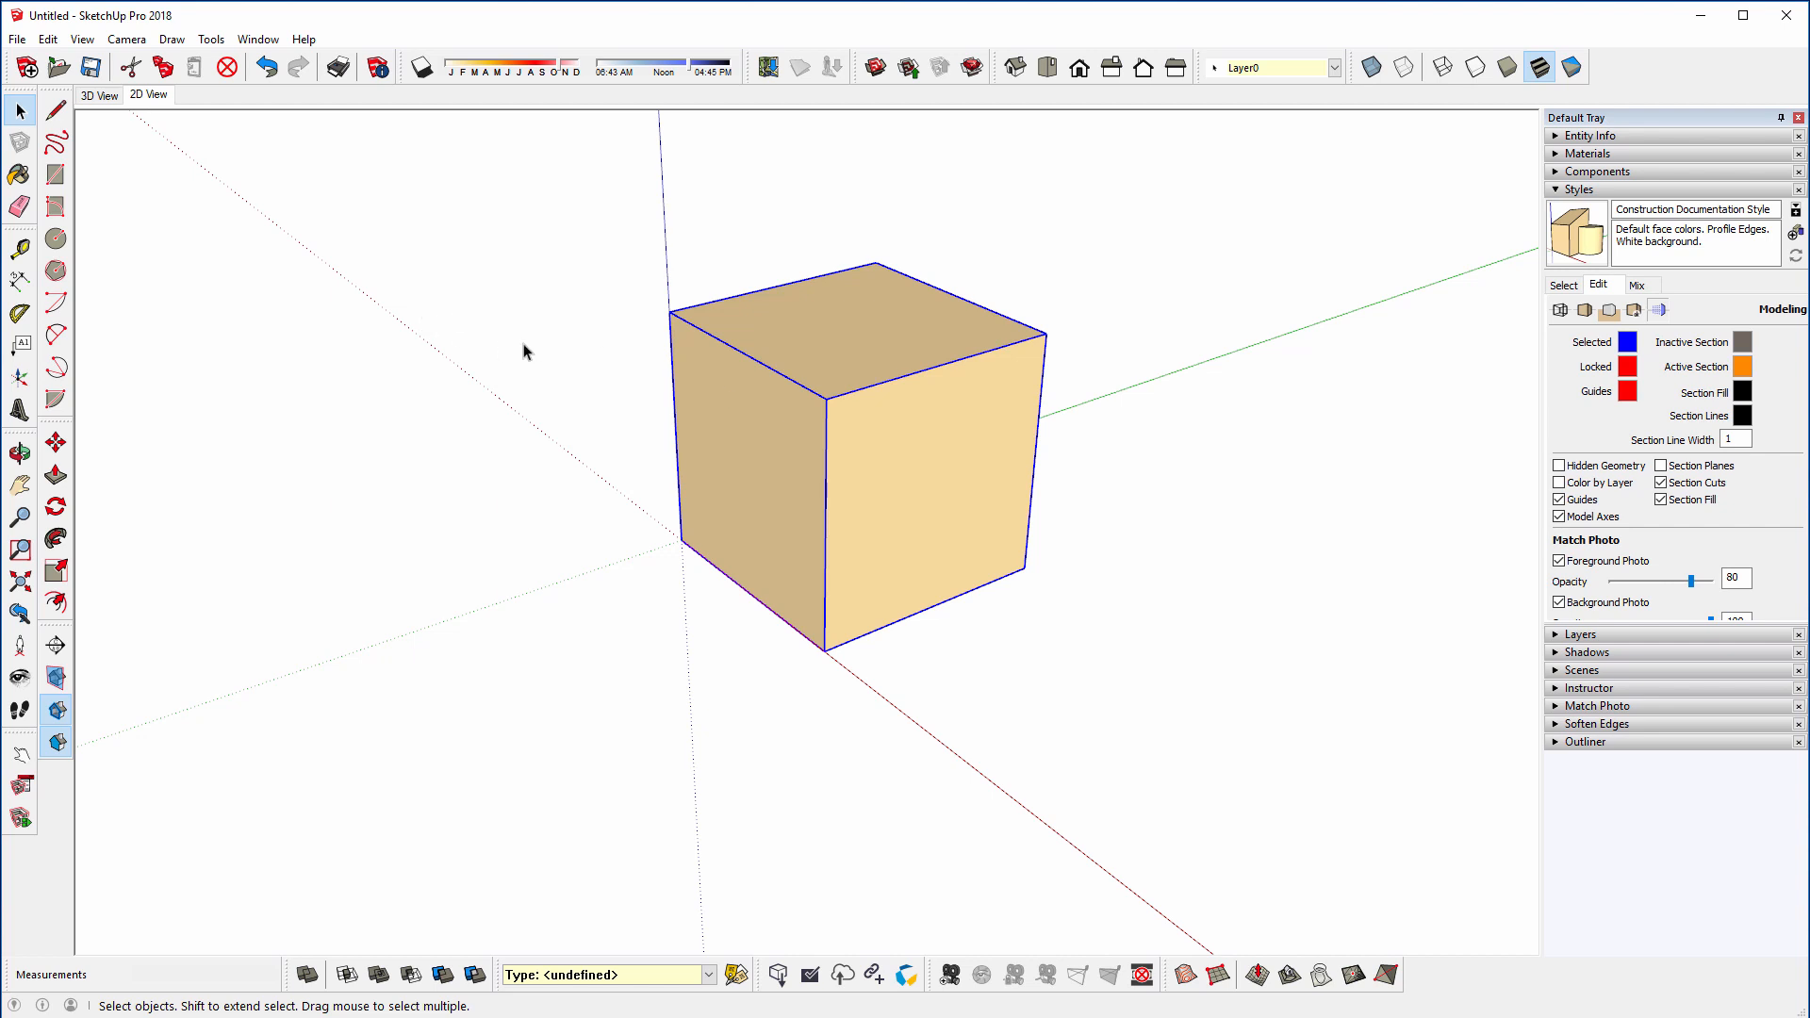
- Assign the shortcut G to the Make Group command in the preferences, reassigning it from Make Component
left_click(258, 40)
left_click(280, 158)
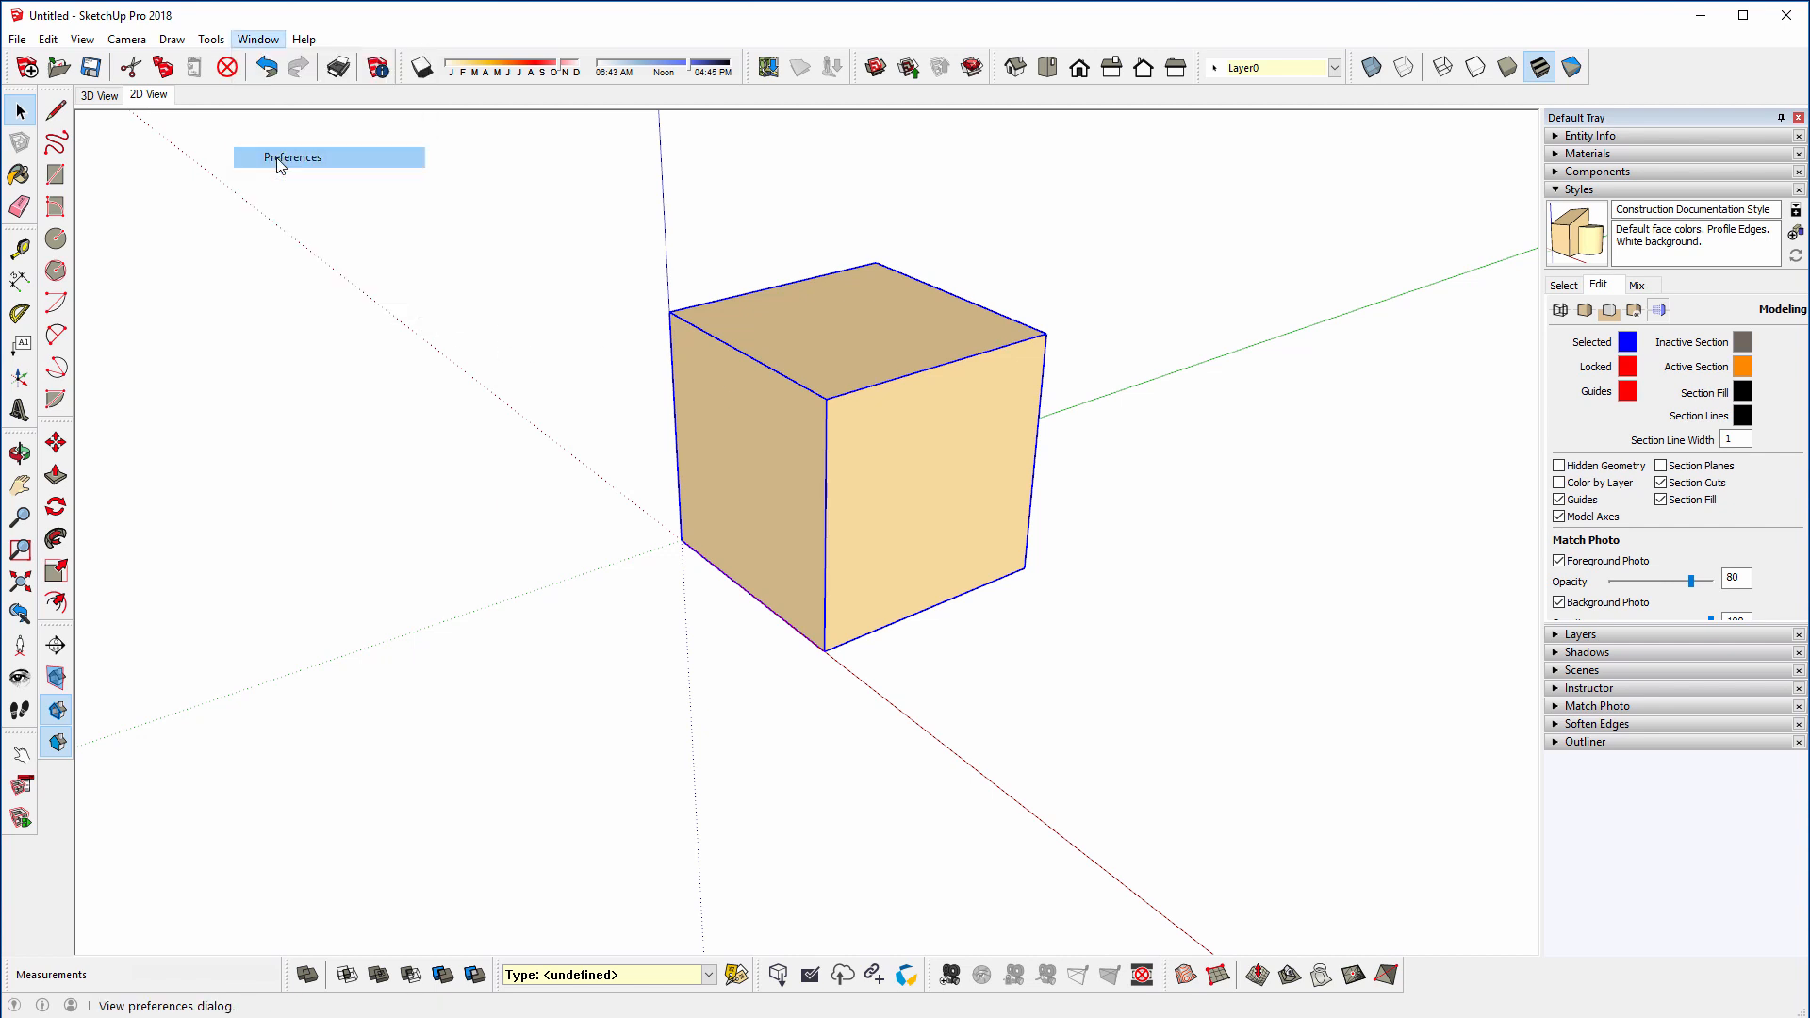
left_click(709, 482)
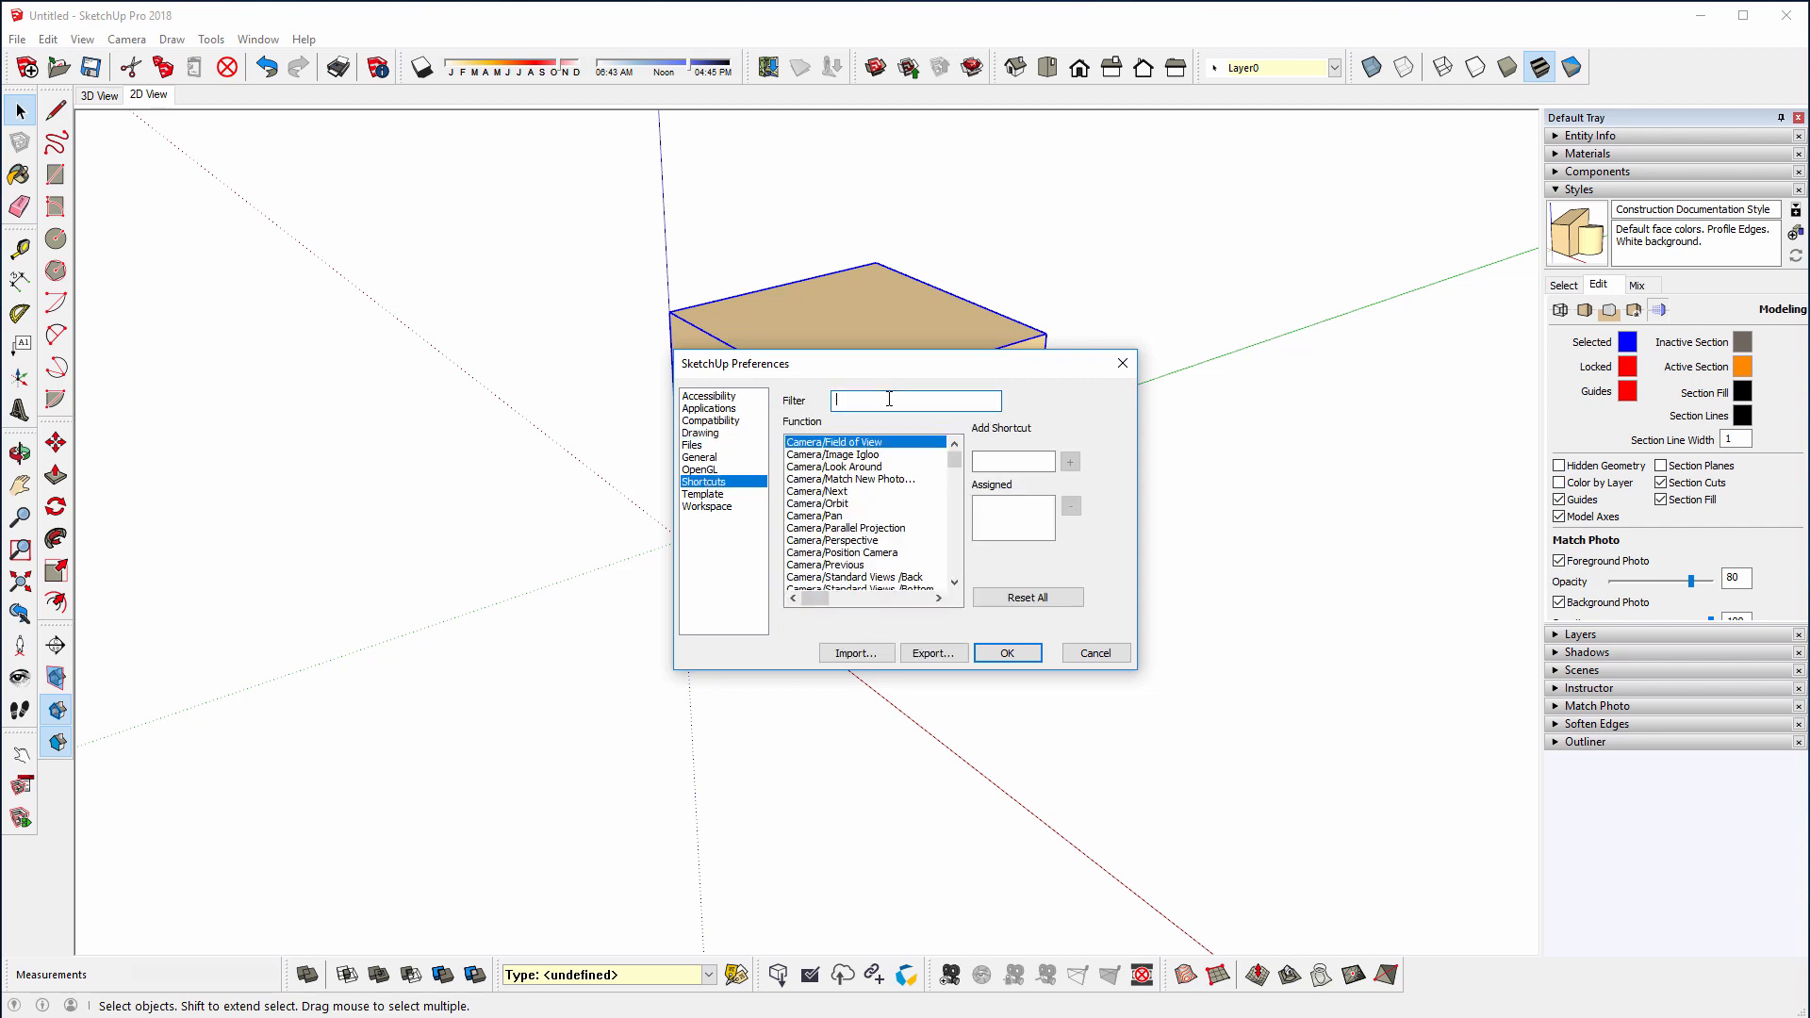
type("Make Gr")
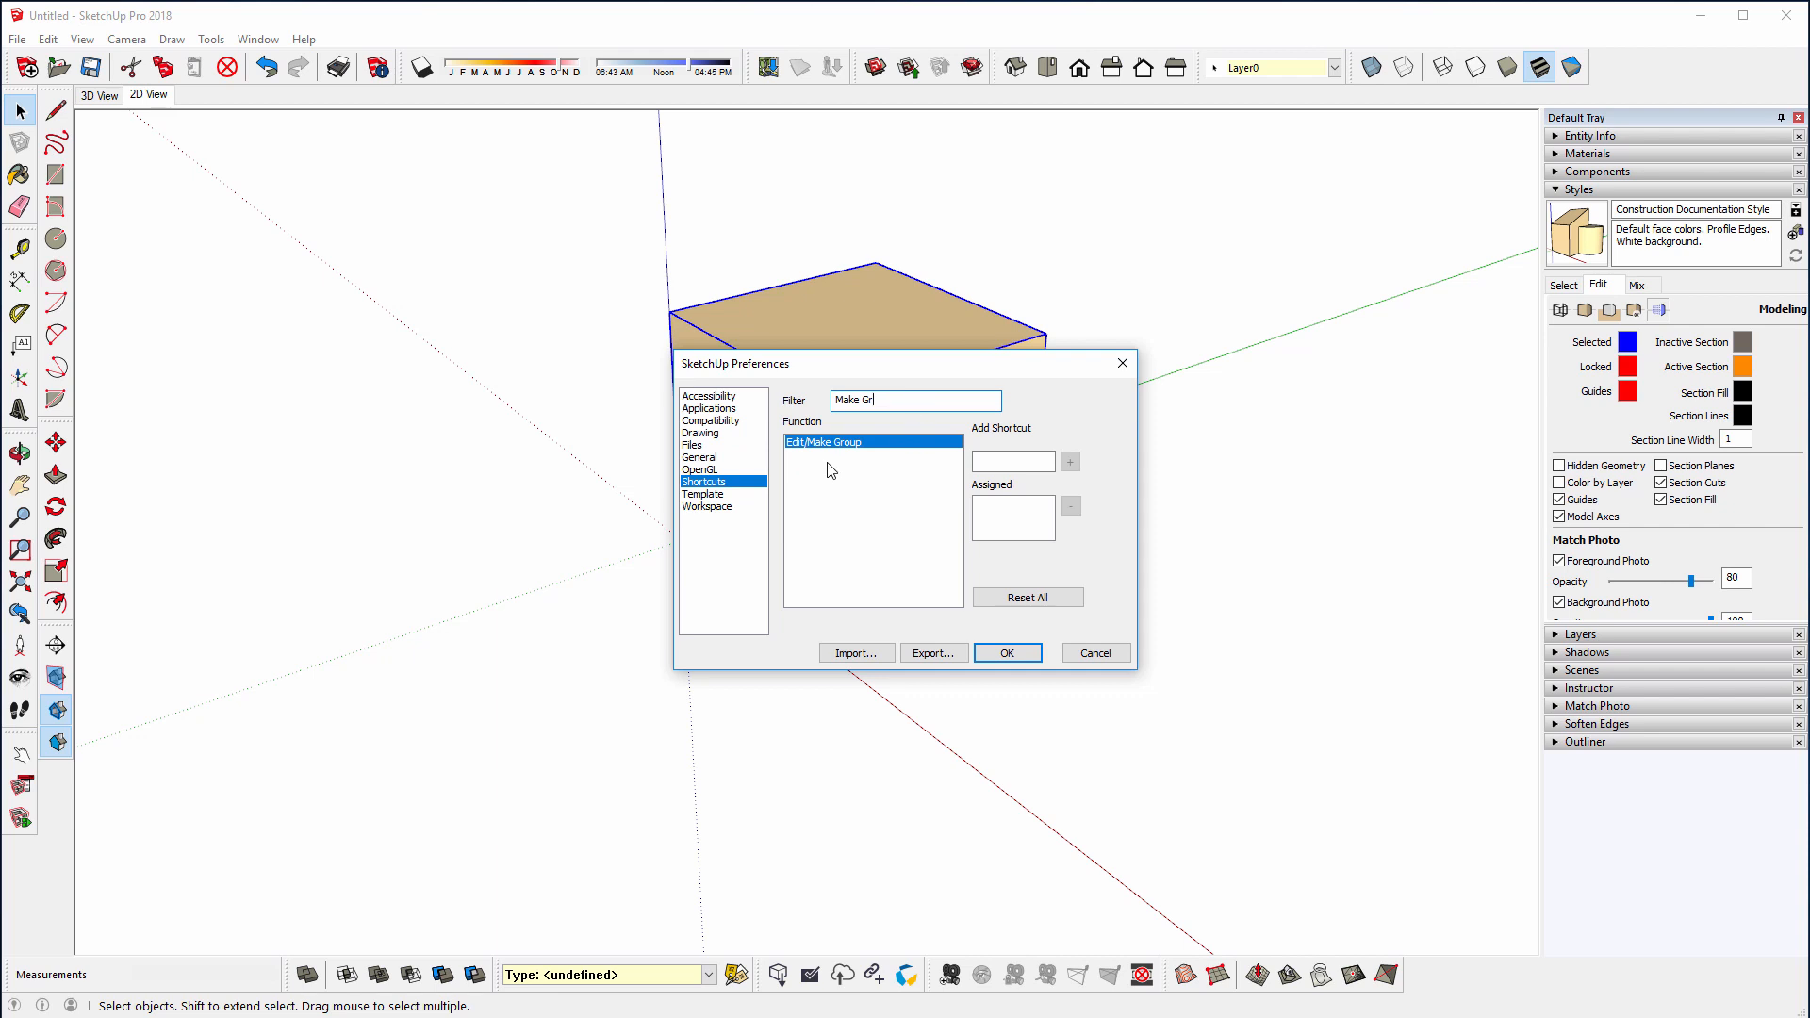
left_click(984, 462)
type("G")
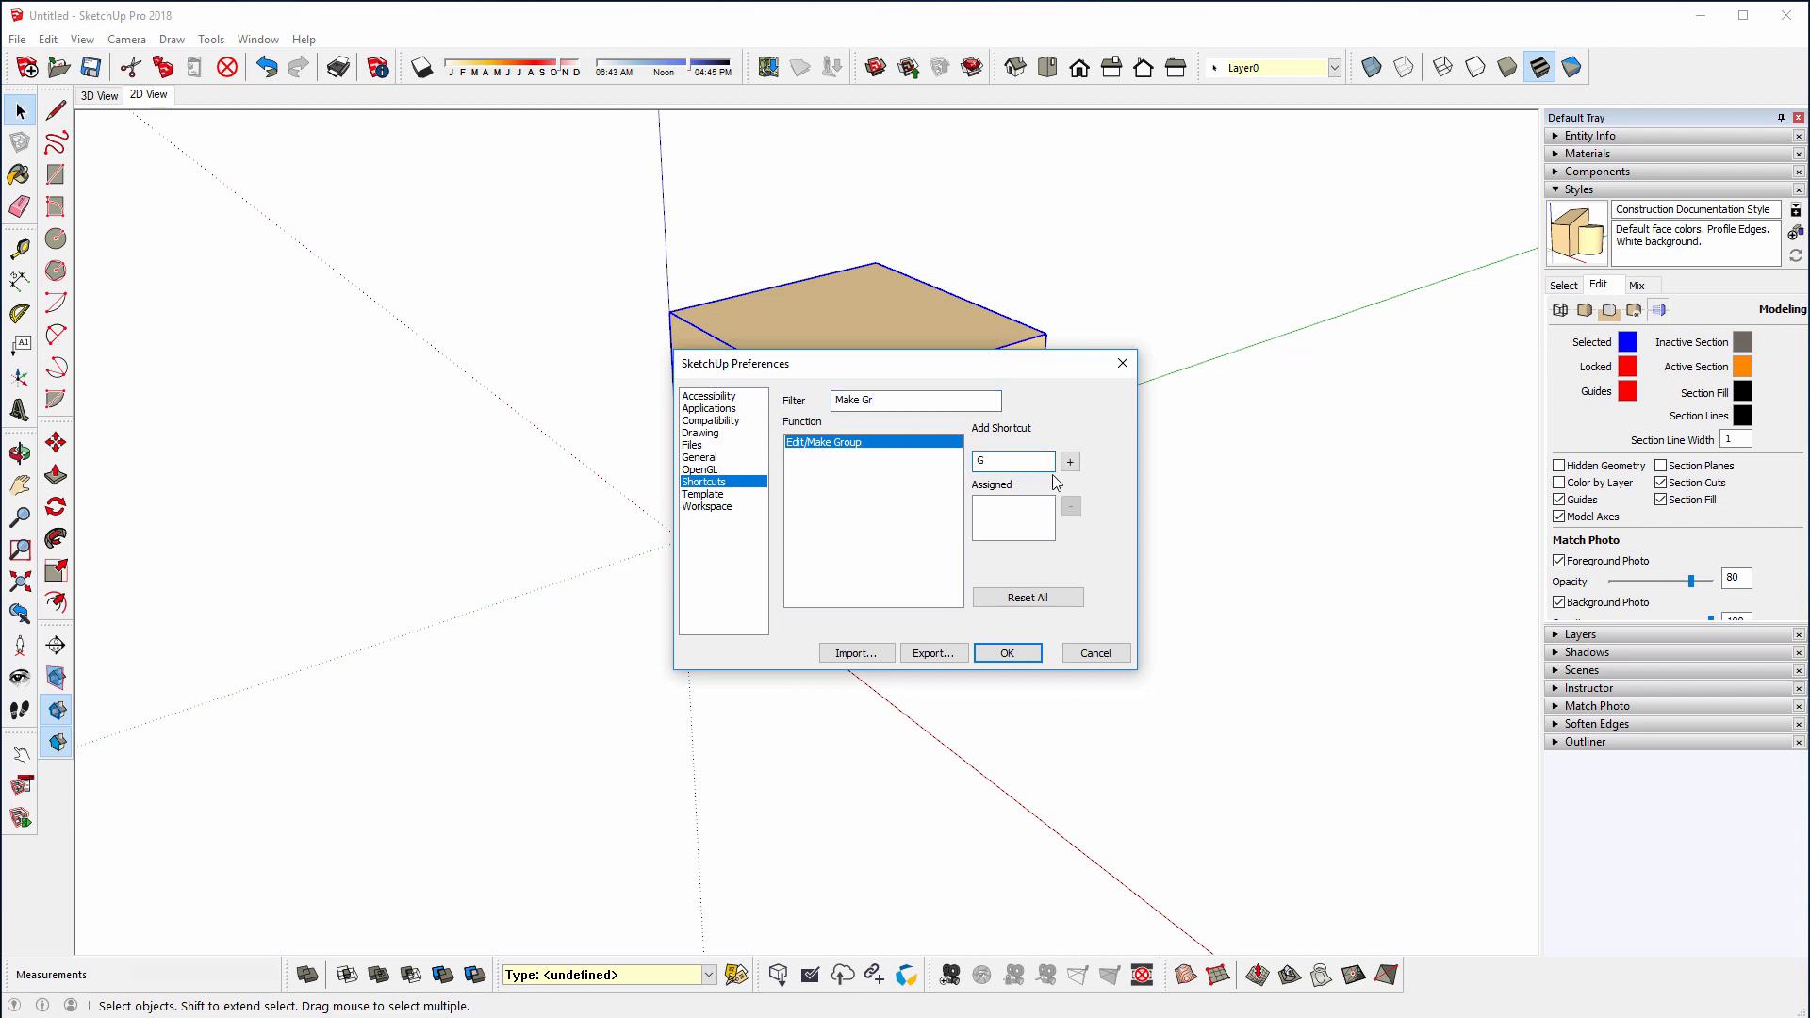
left_click(1070, 461)
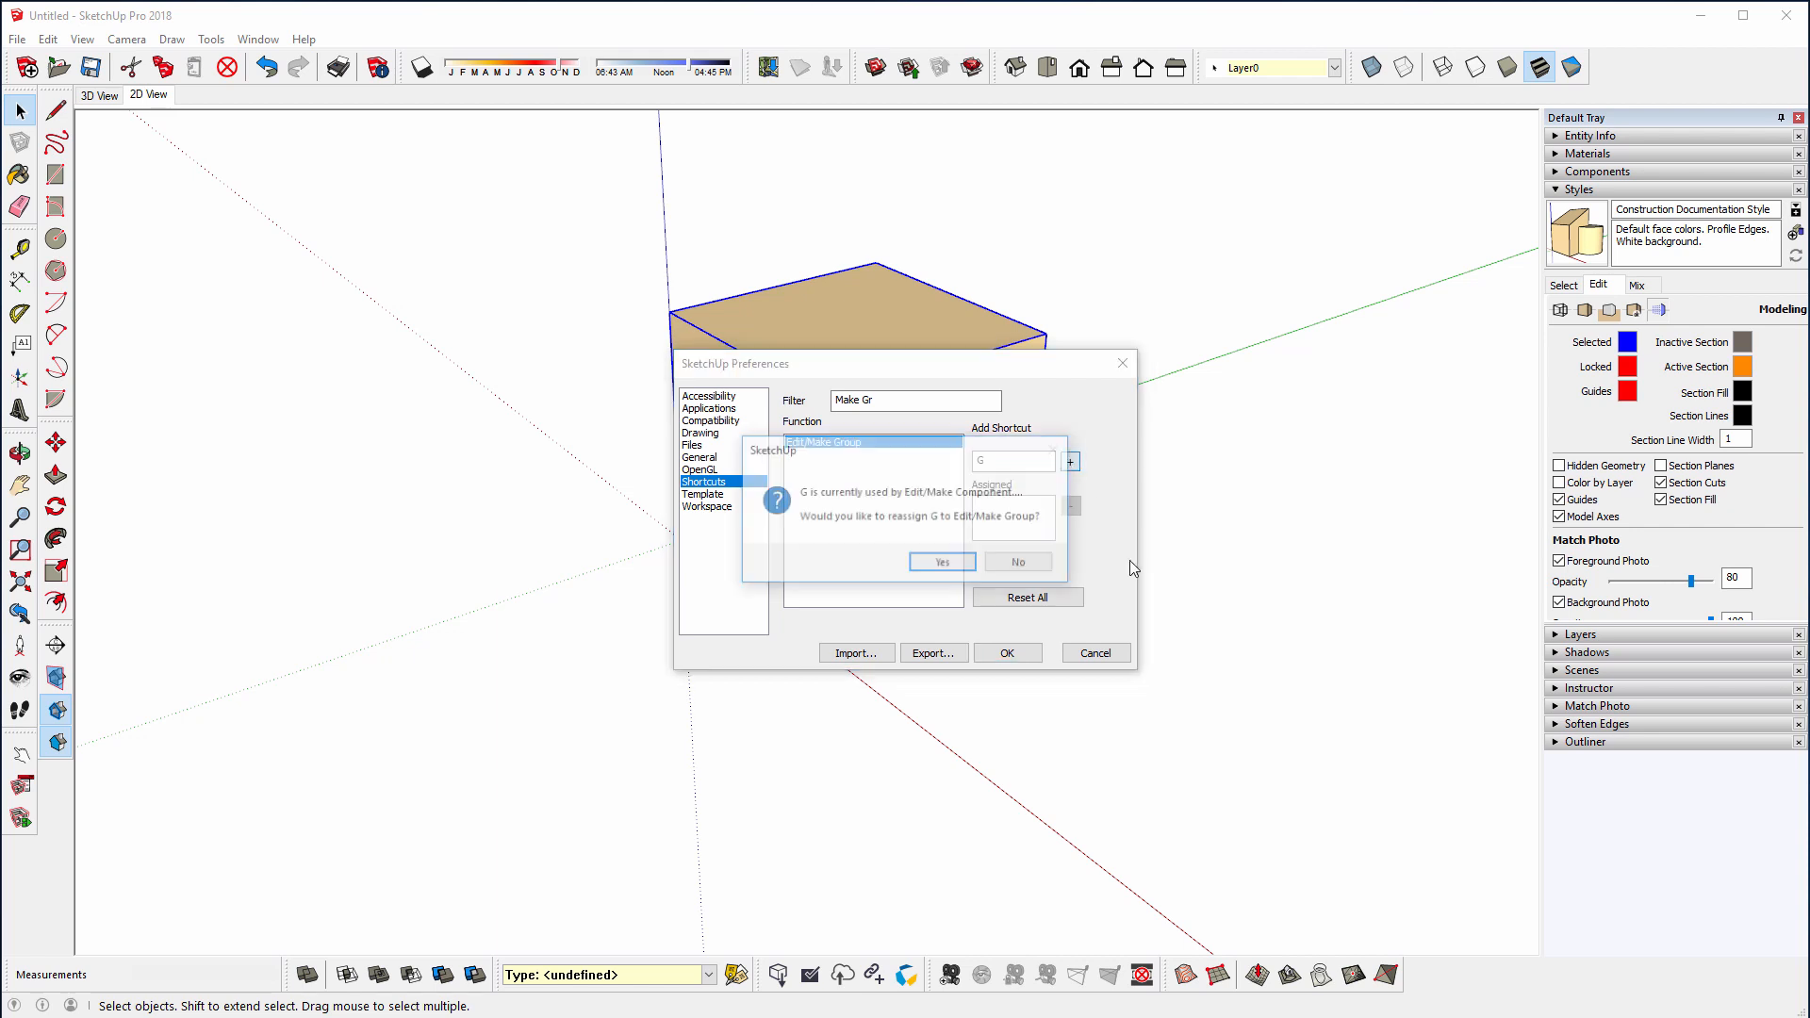
left_click(944, 564)
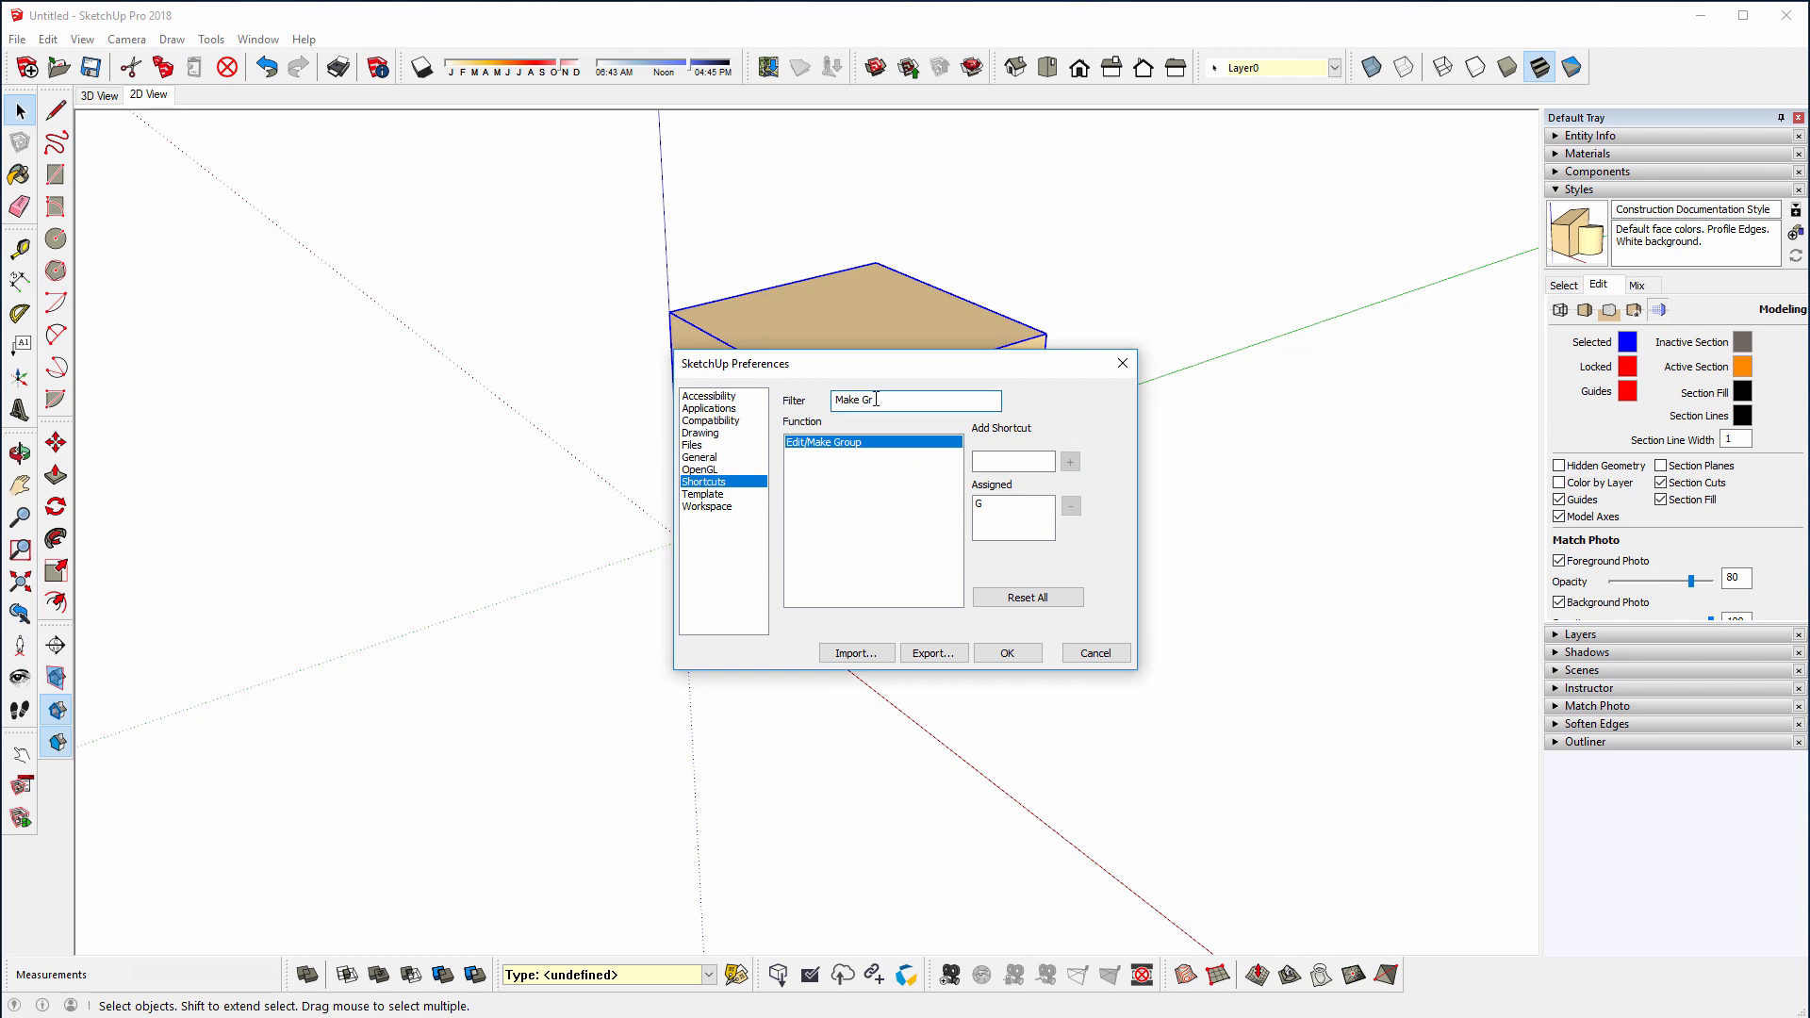
- Assign the shortcut Alt+G to the Make Component command and save the preferences
type("C")
left_click(877, 445)
left_click(1008, 463)
left_click(1008, 463)
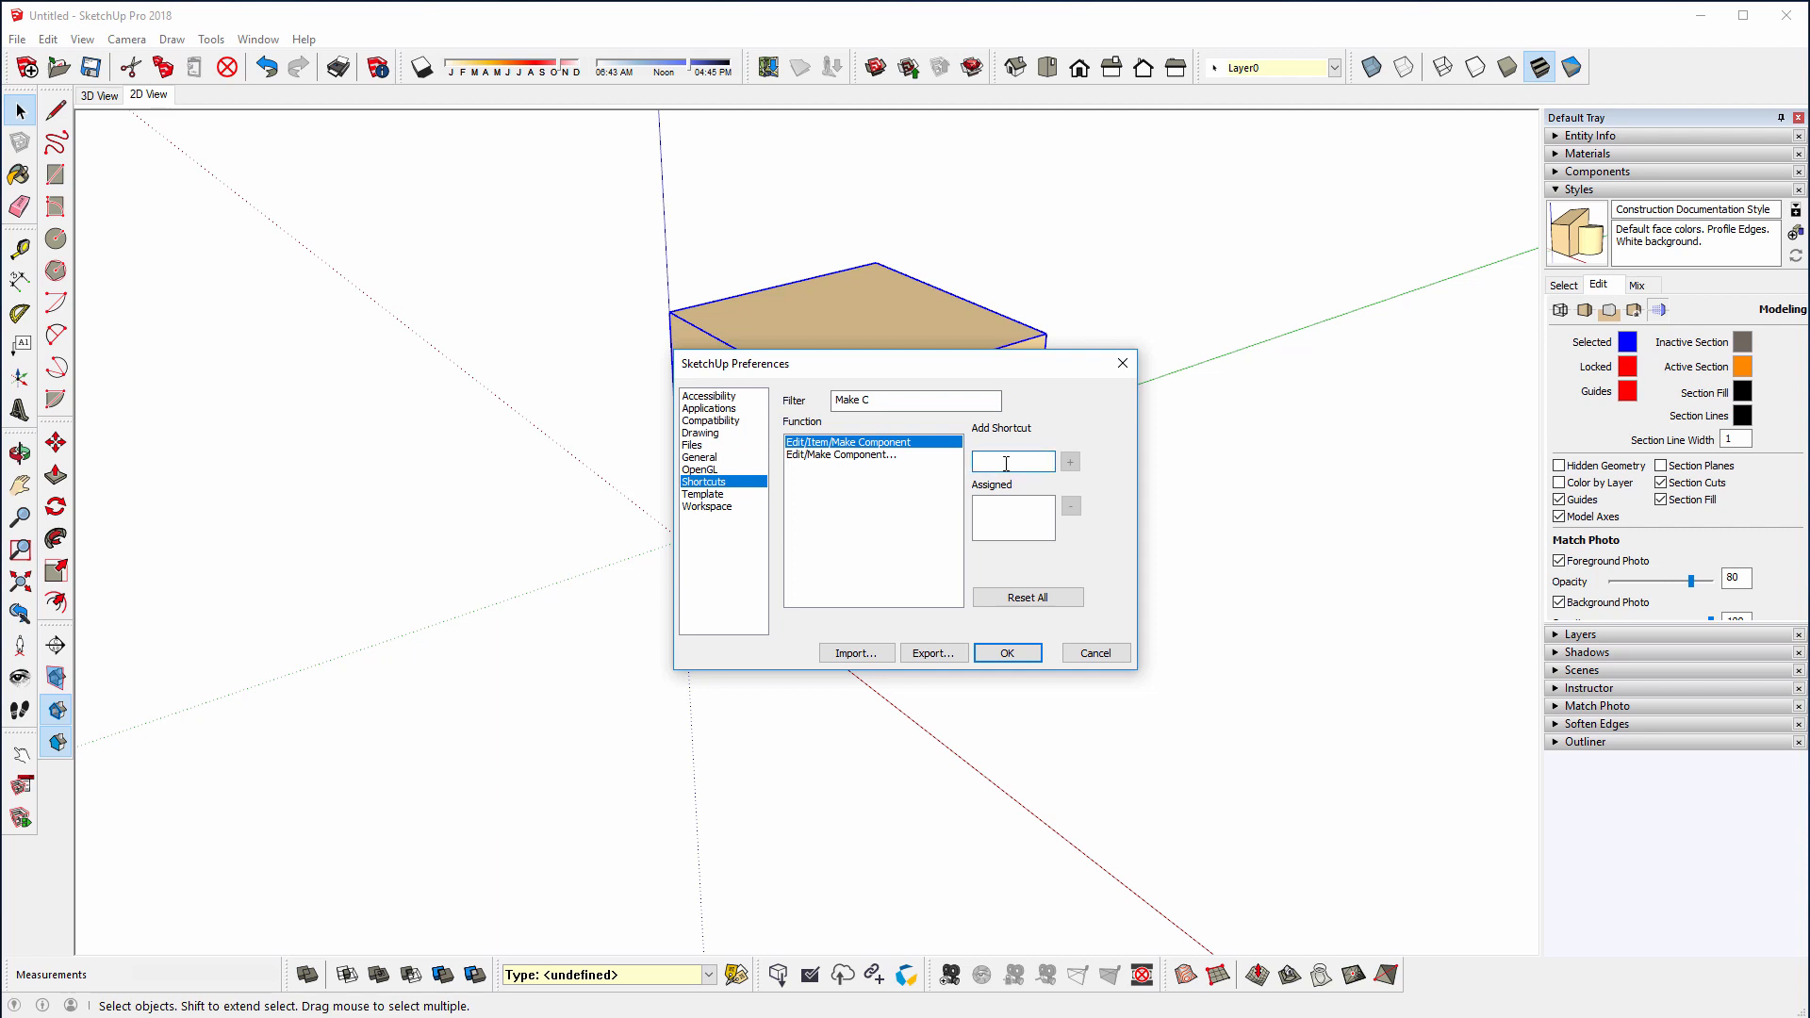
key("alt+g")
left_click(1070, 462)
left_click(1008, 653)
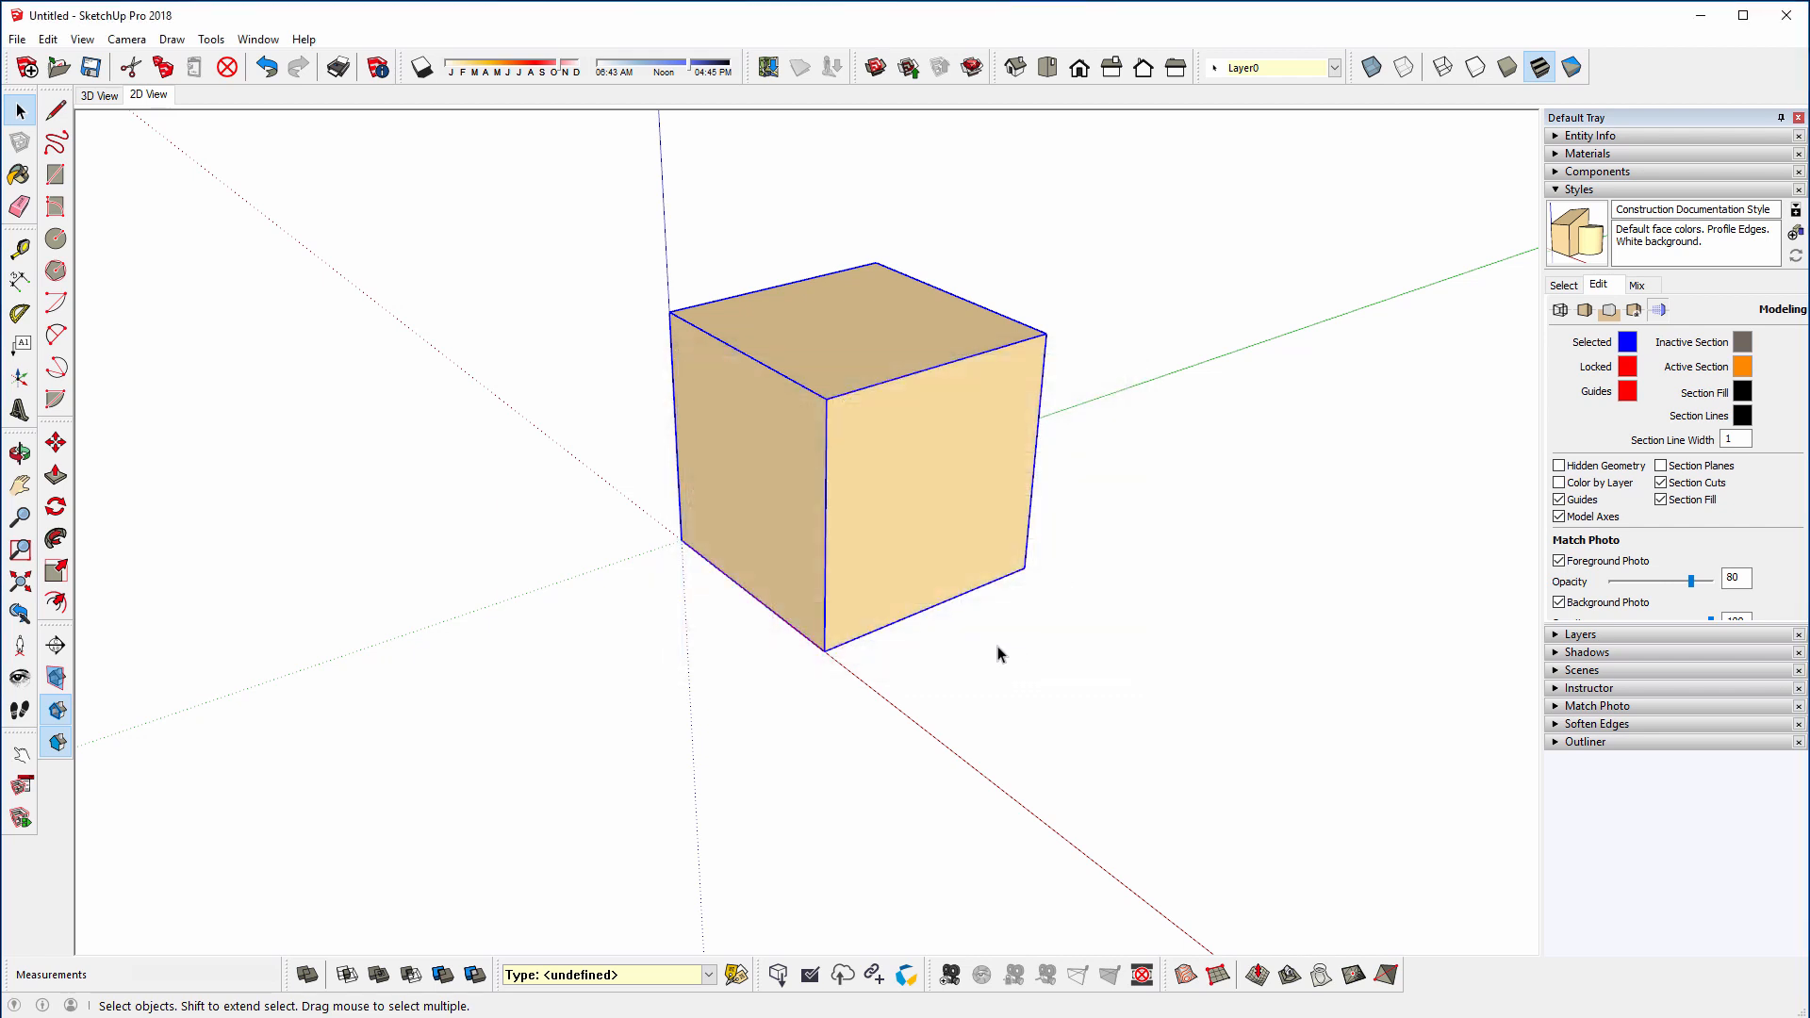
- Draw a 100 by 100 mm square on the ground, separate from the grouped cube
left_click(56, 174)
left_click(257, 443)
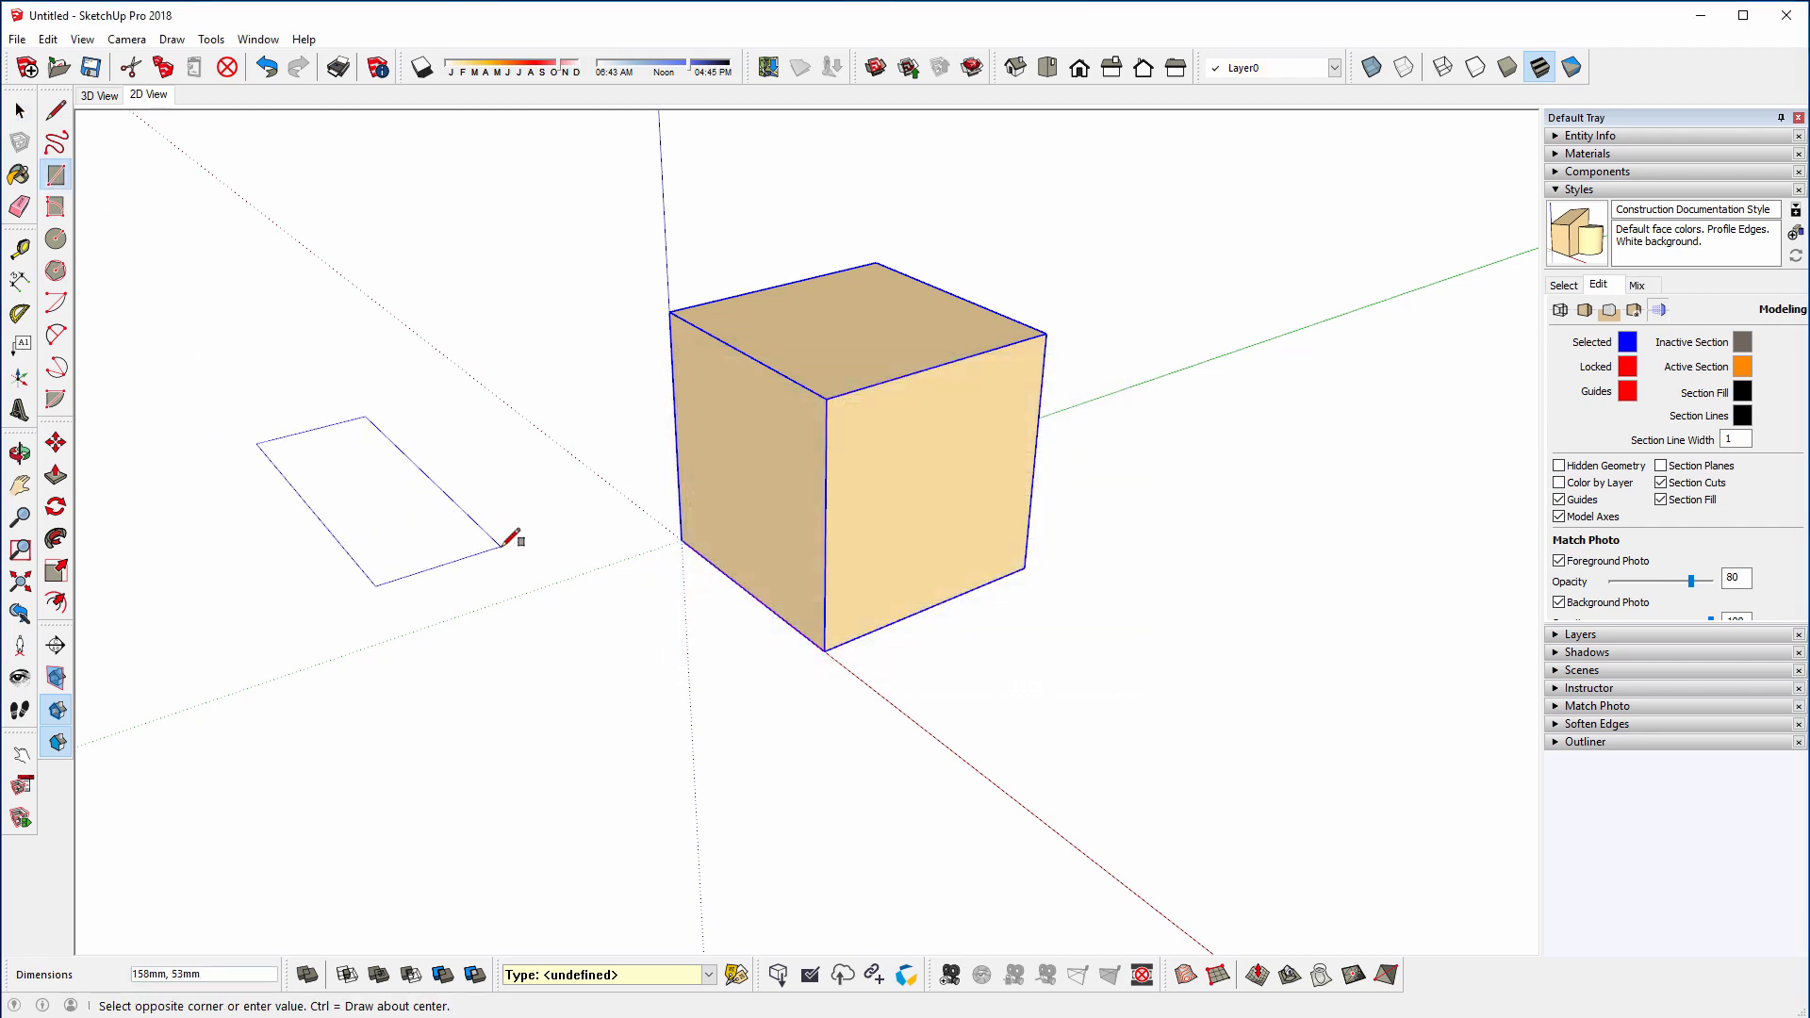
type("100,100")
key("Return")
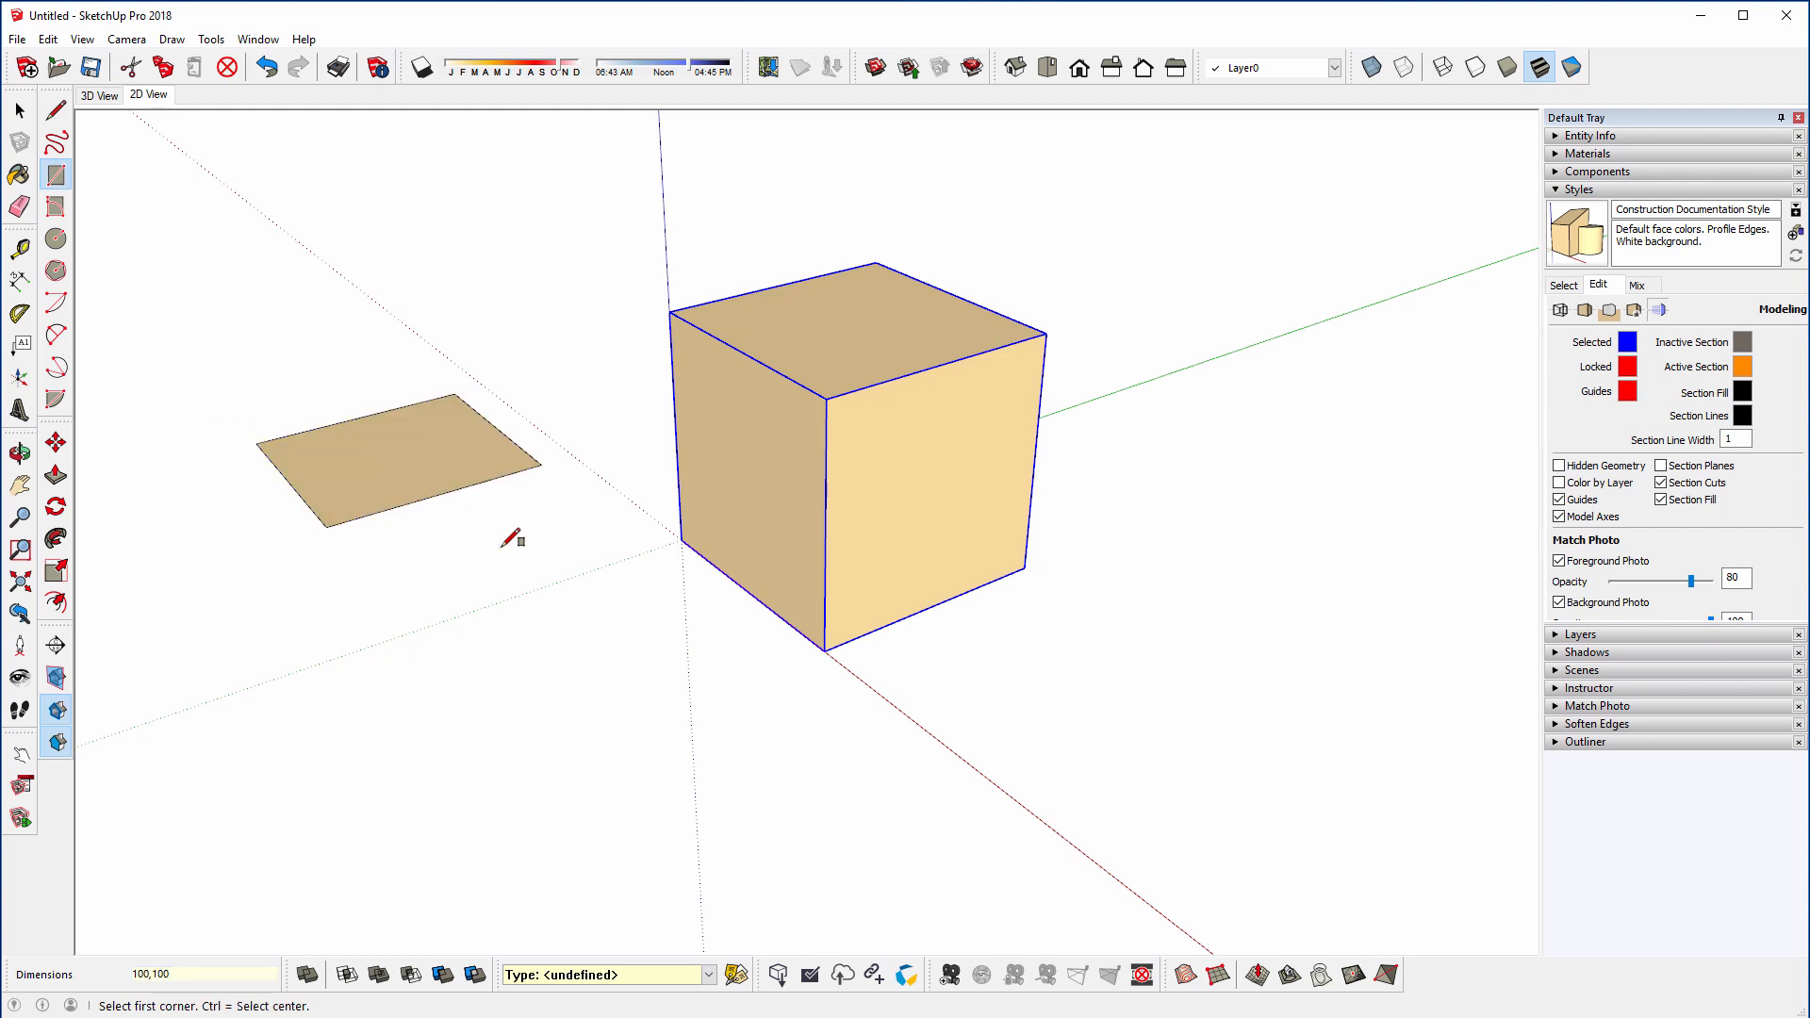
key("p")
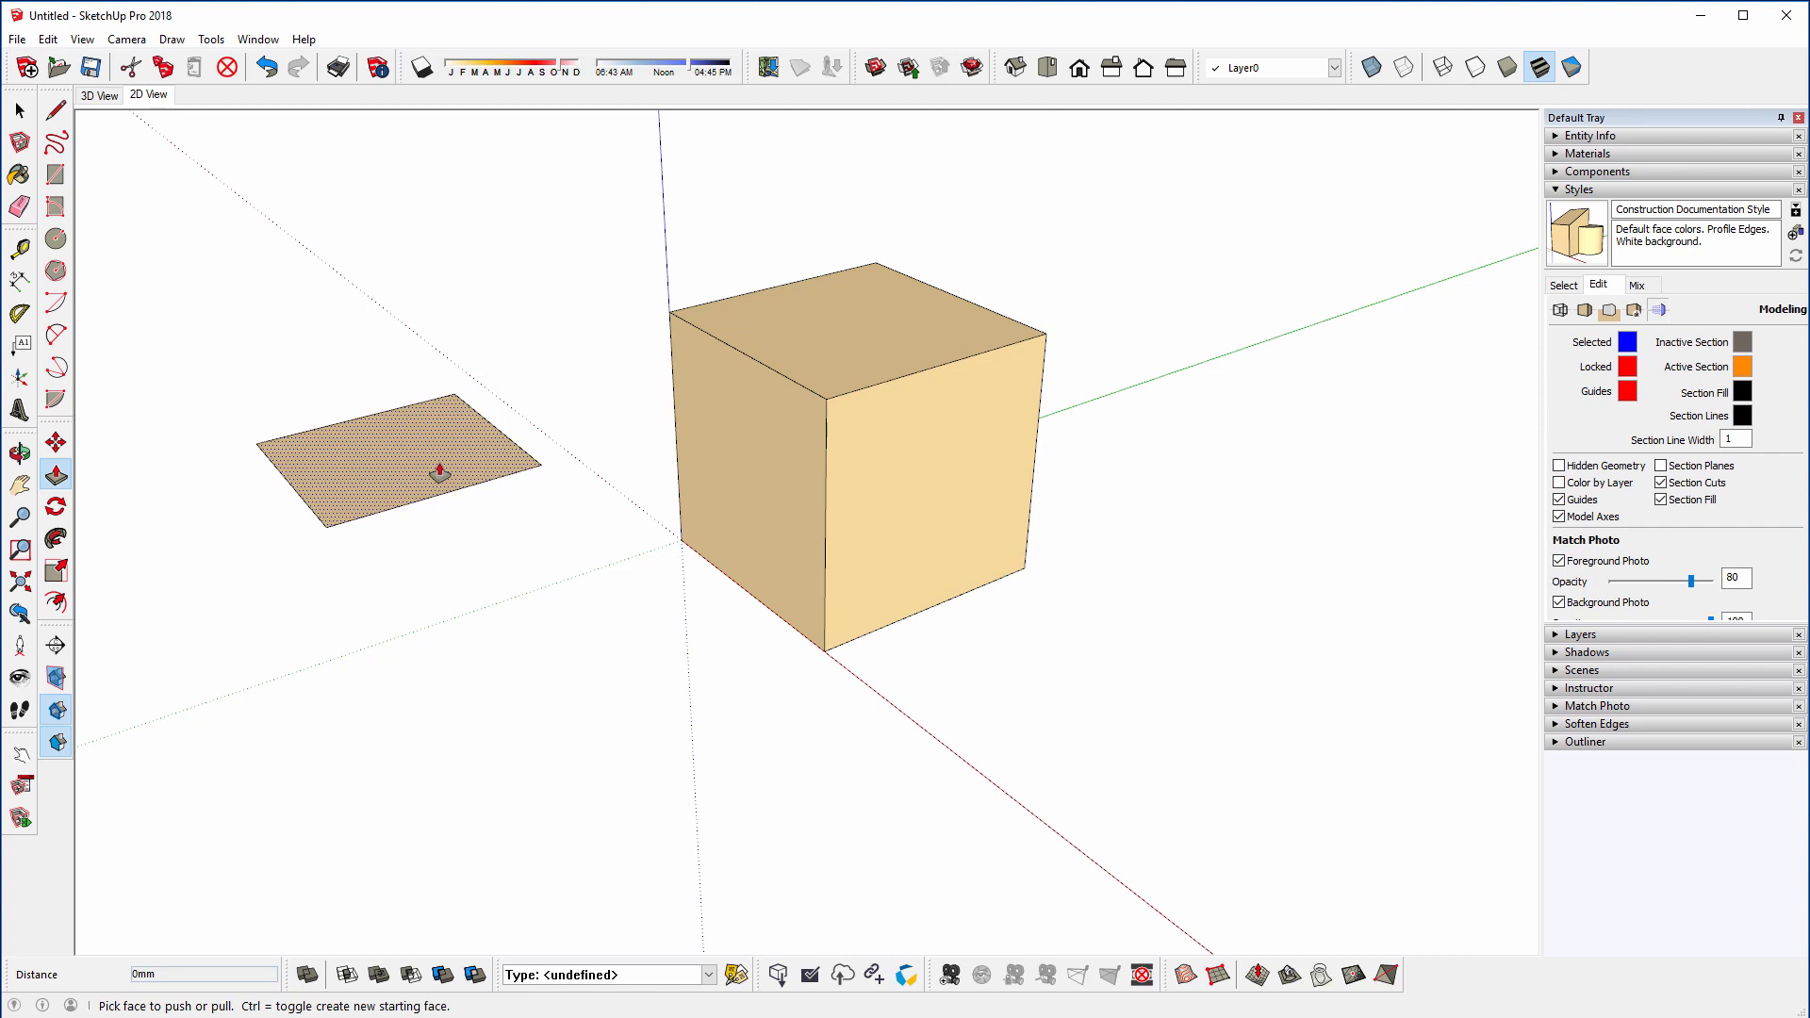
left_click_drag(439, 471, 549, 785)
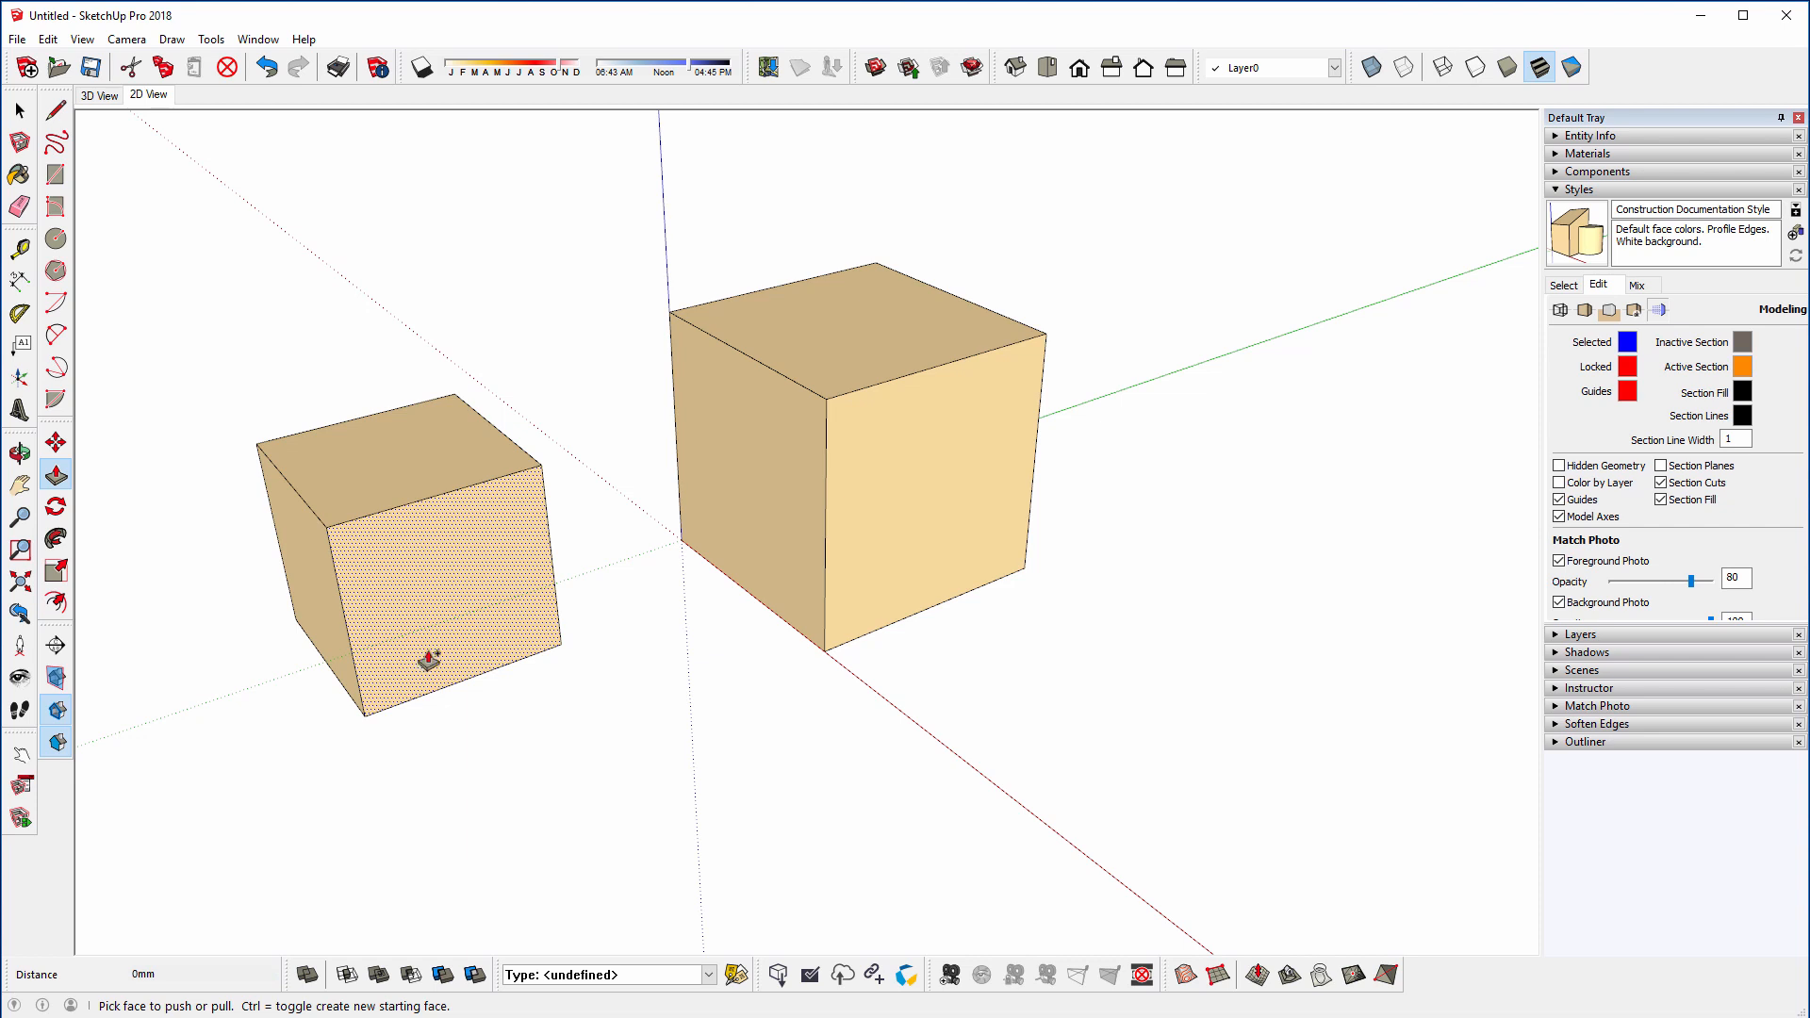
left_click(269, 69)
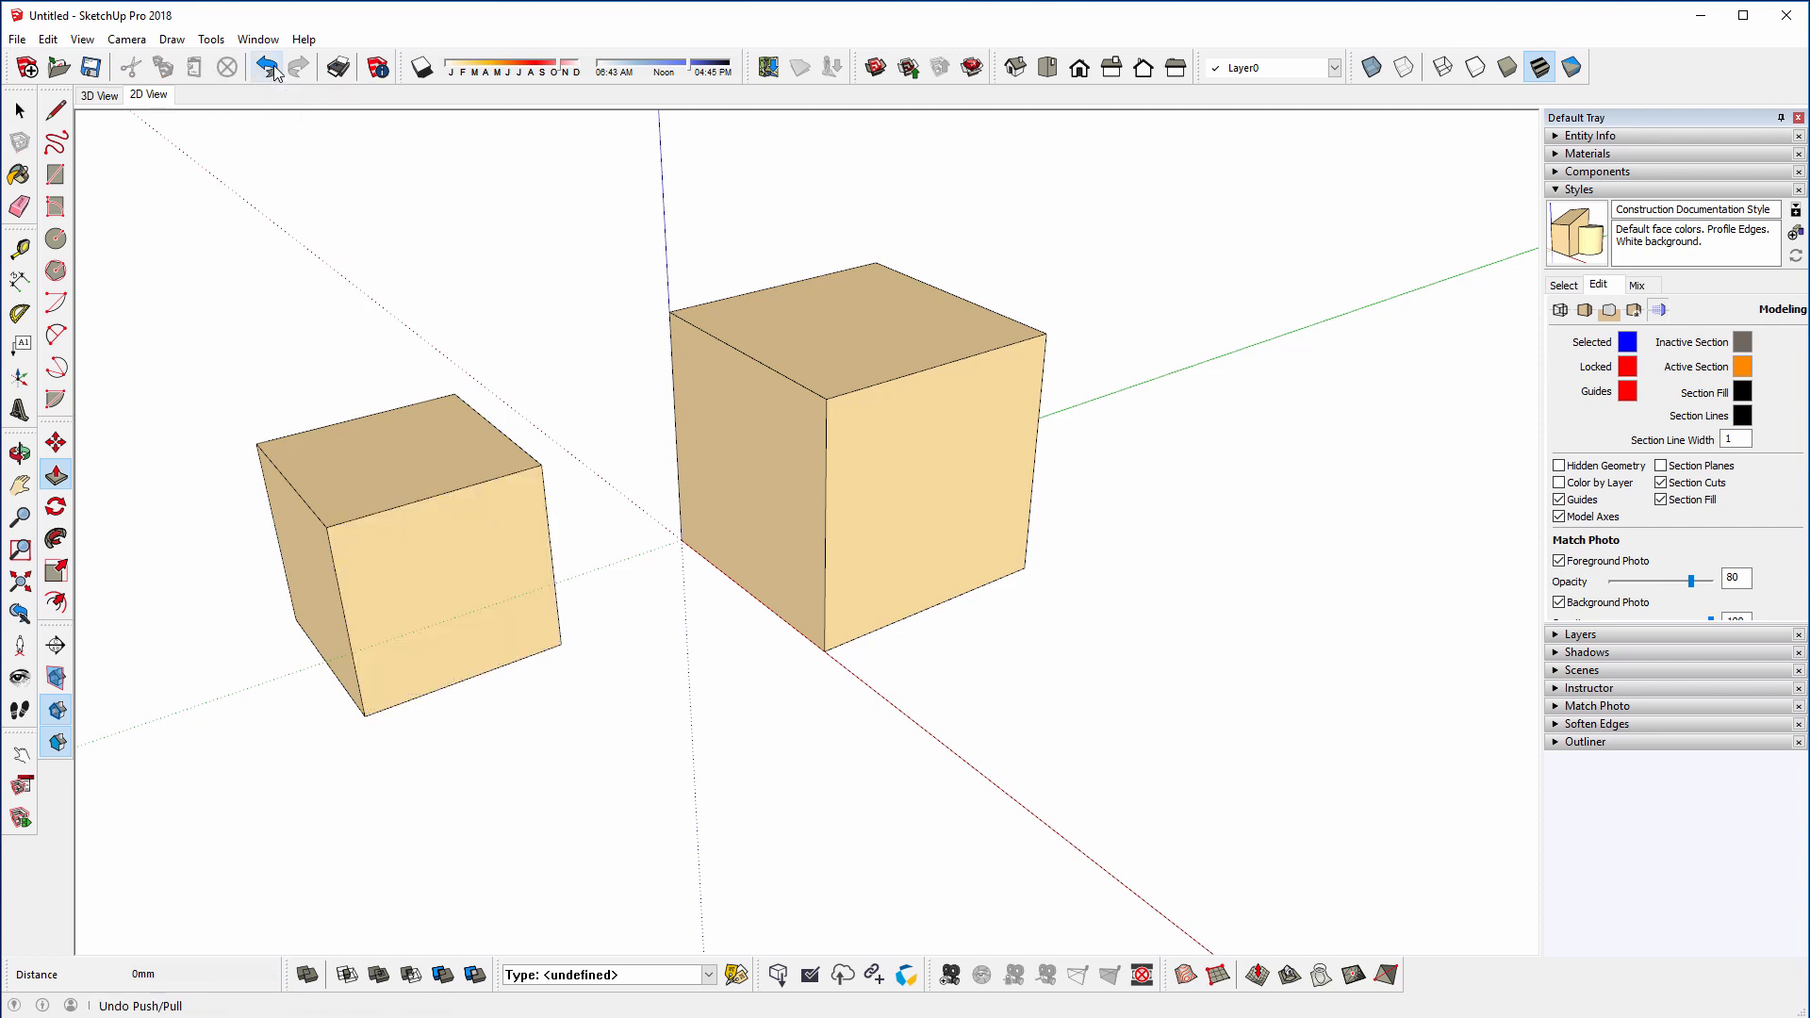
left_click(273, 71)
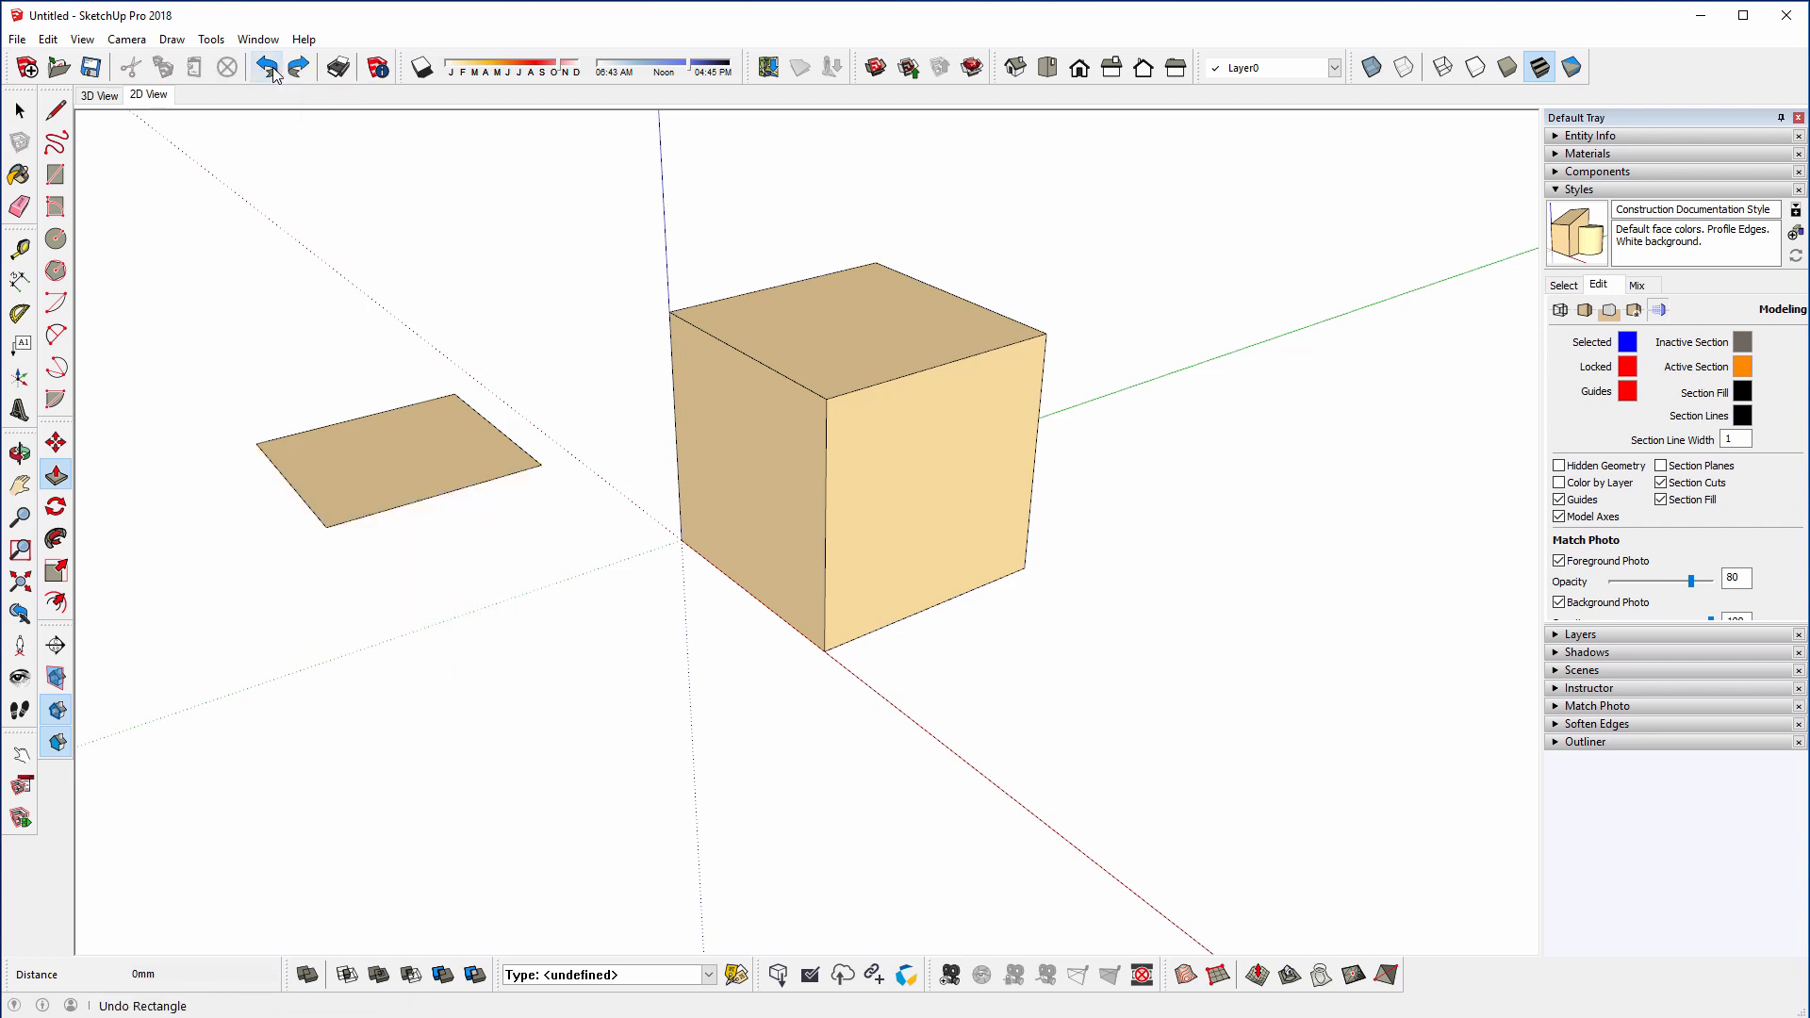
- Extrude the square upward to the existing cube's height with Push/Pull and make the whole new cube a group
left_click(399, 438)
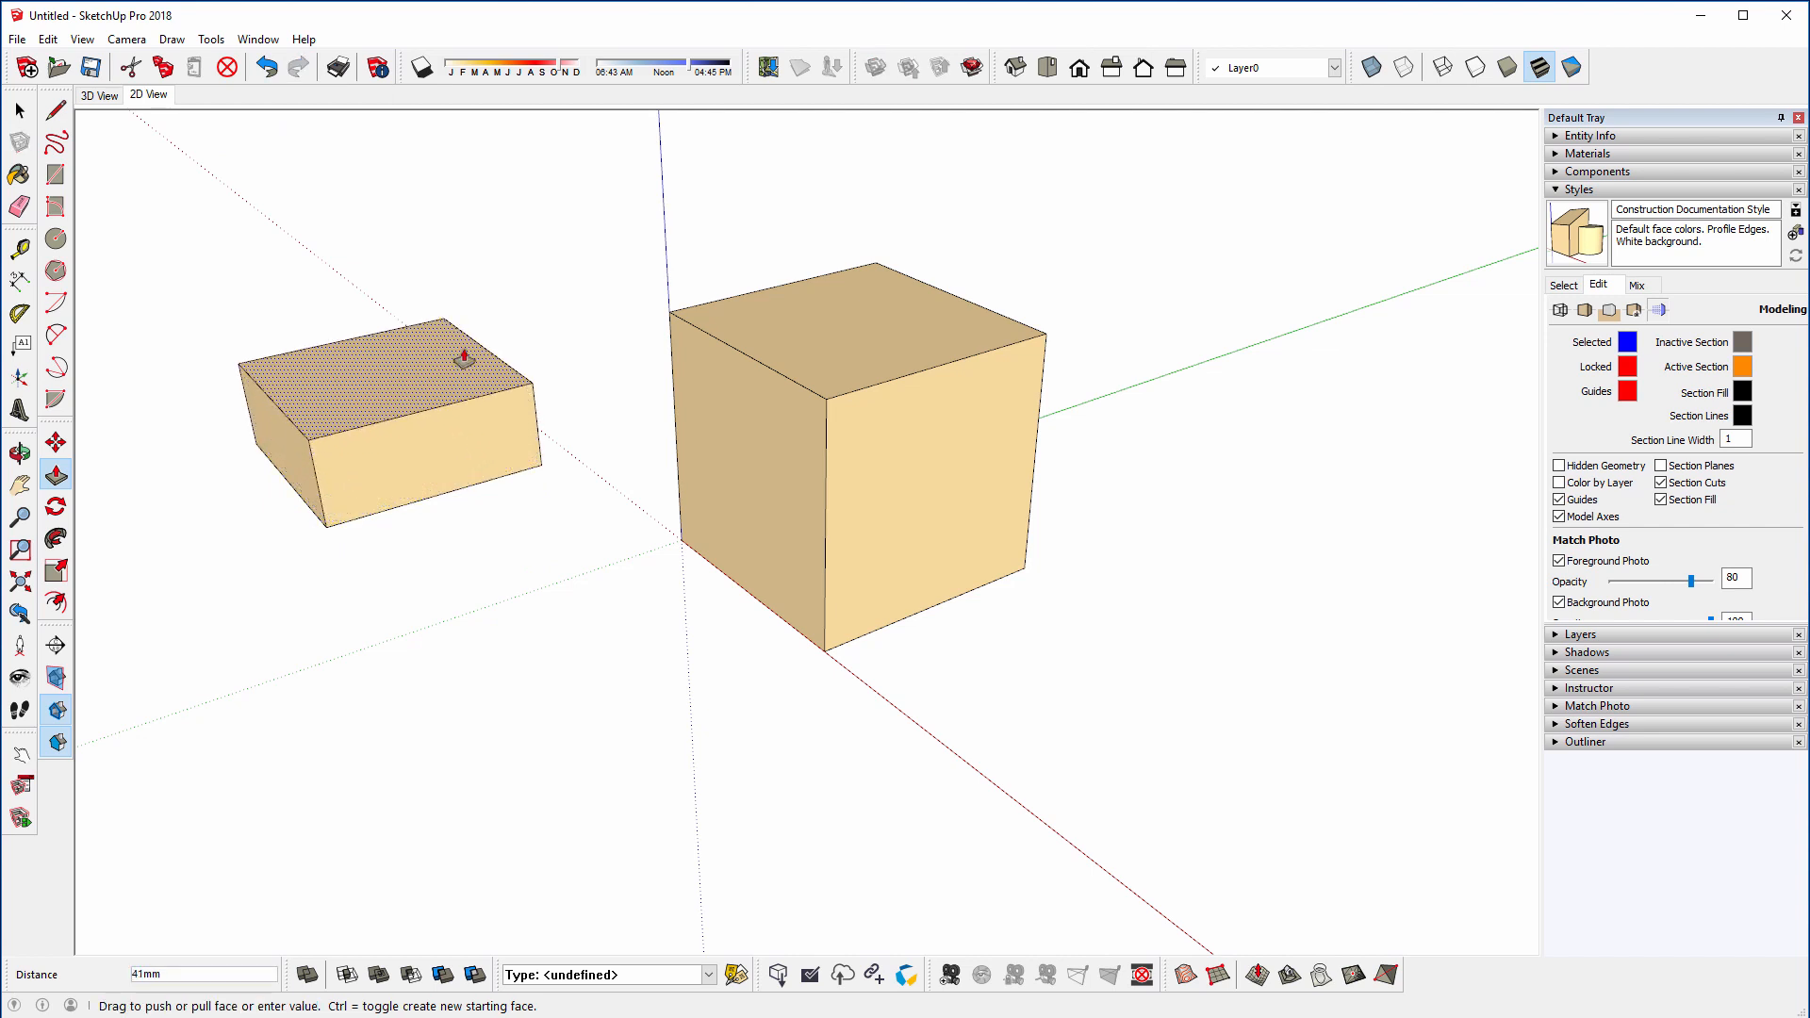
left_click(669, 321)
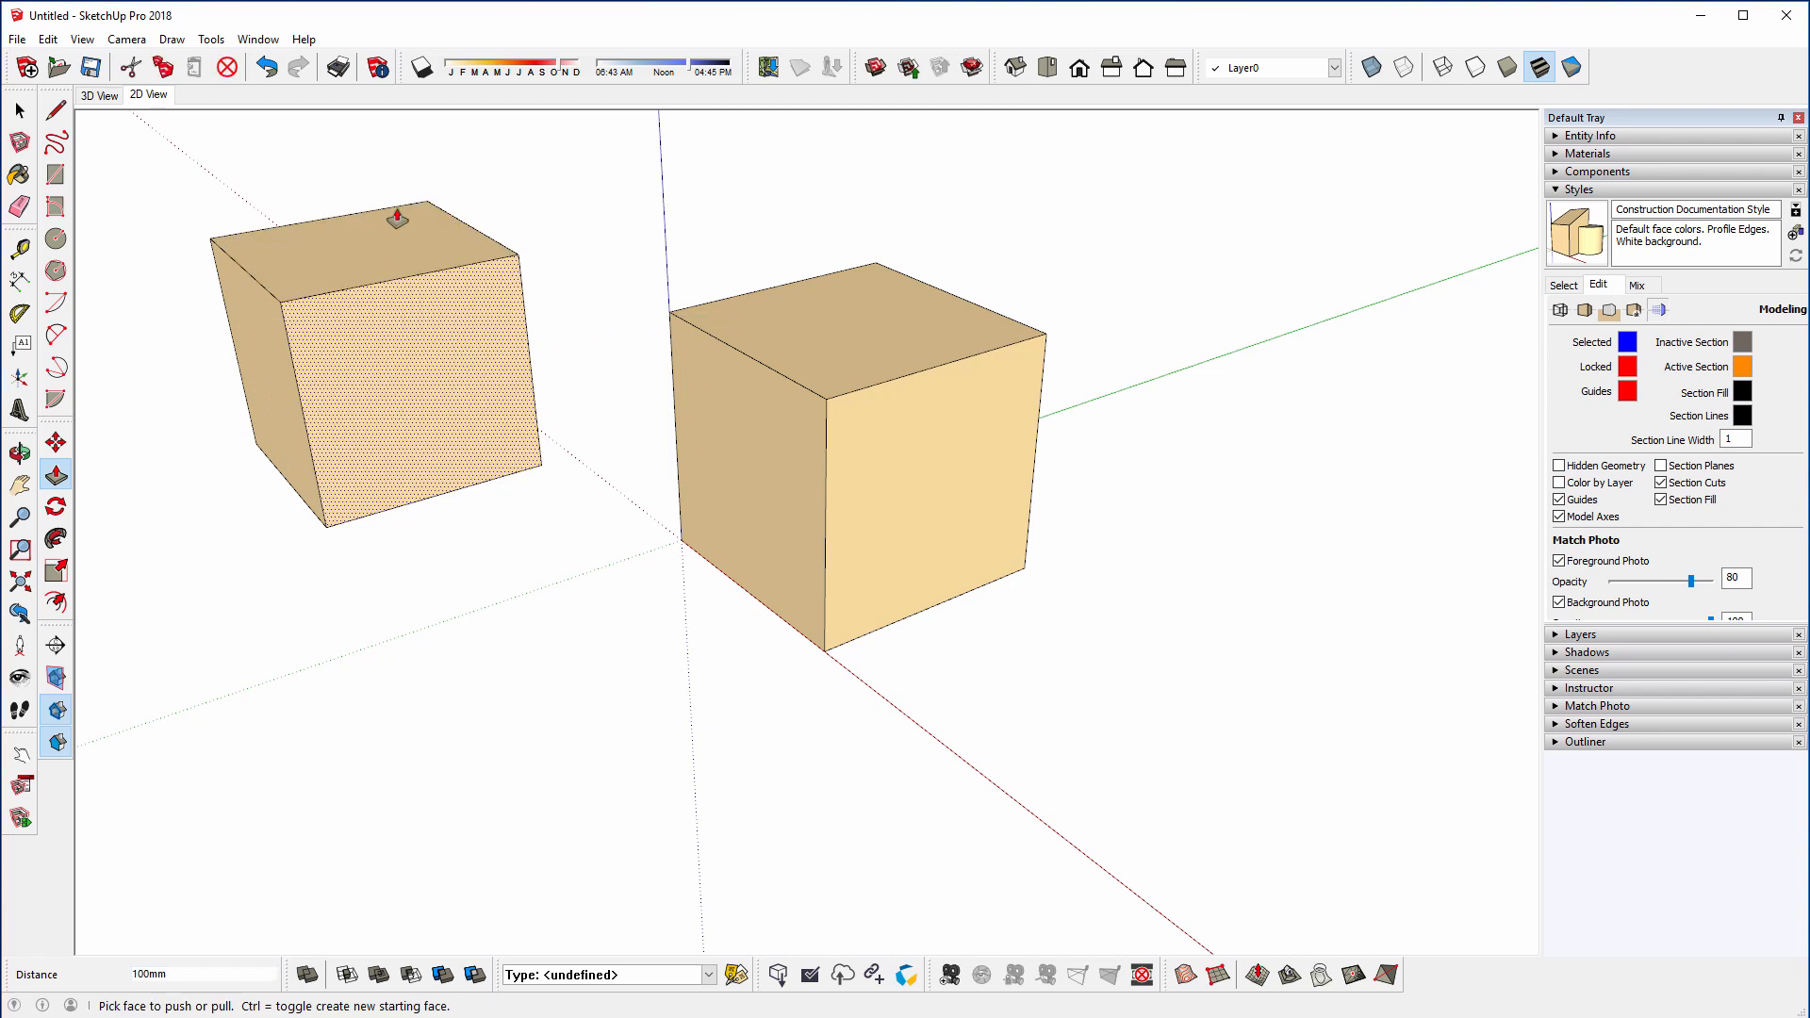
key("space")
triple_click(403, 366)
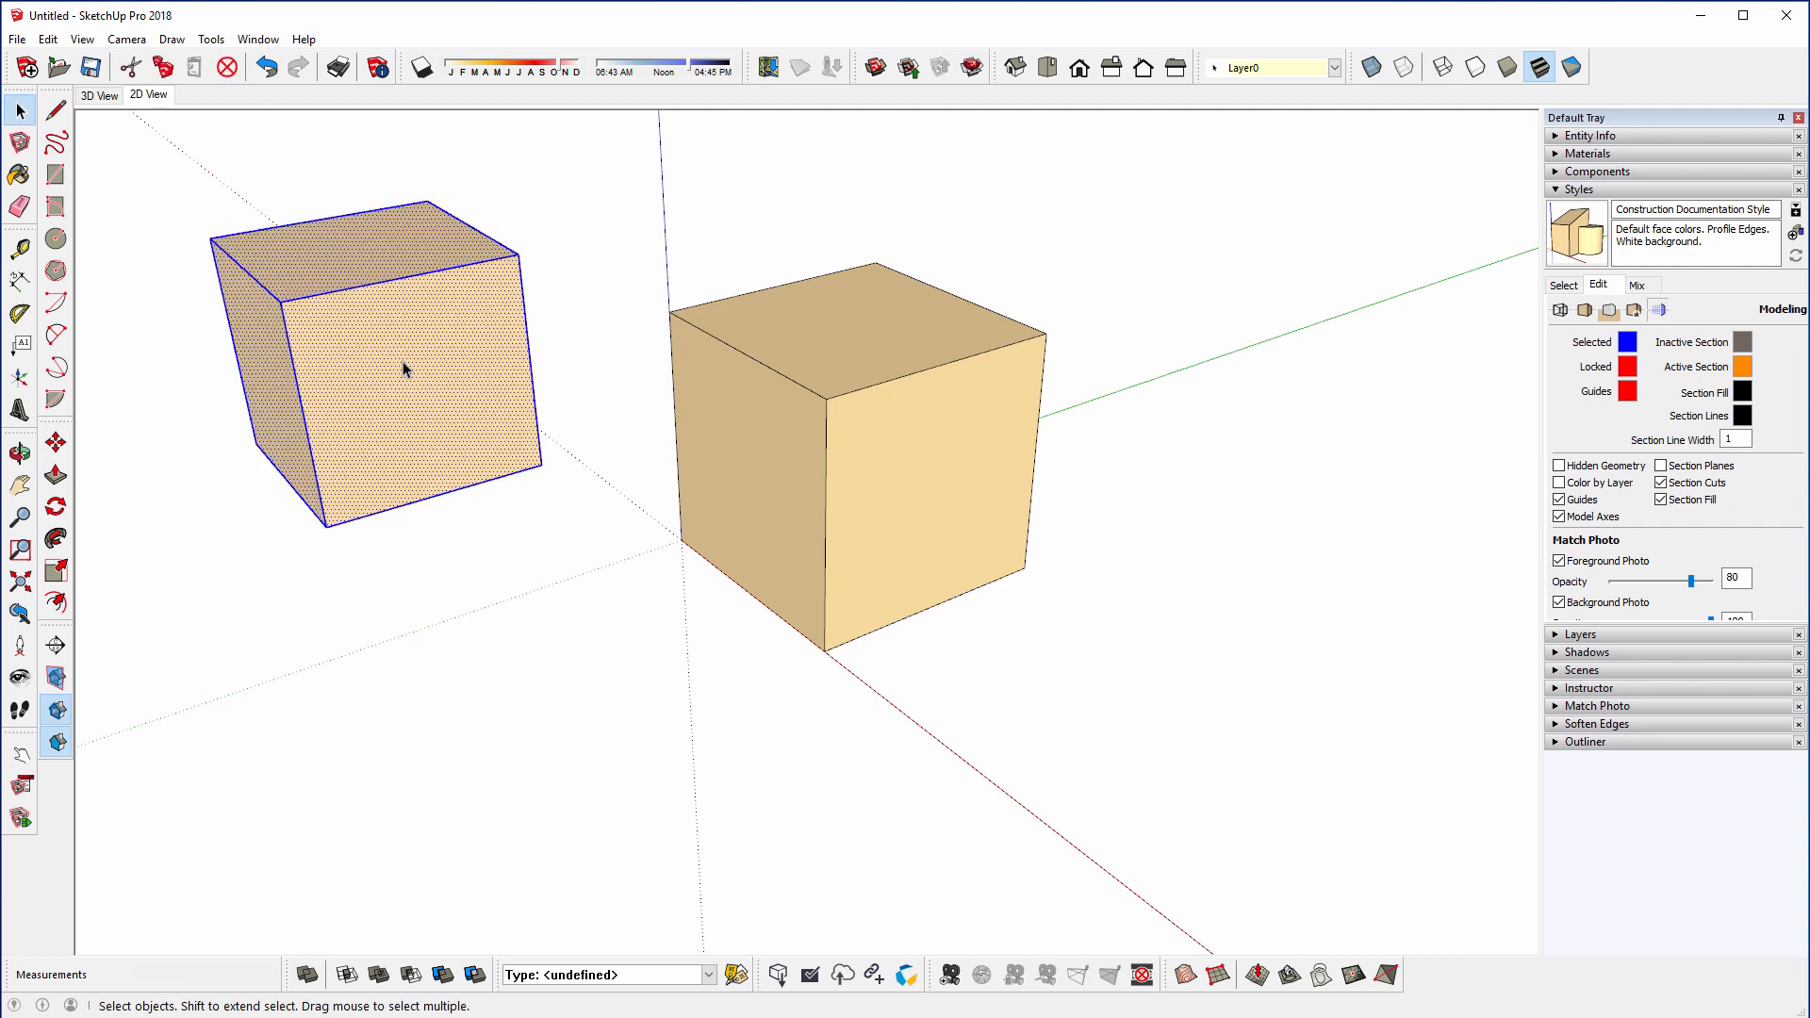
key("ctrl+g")
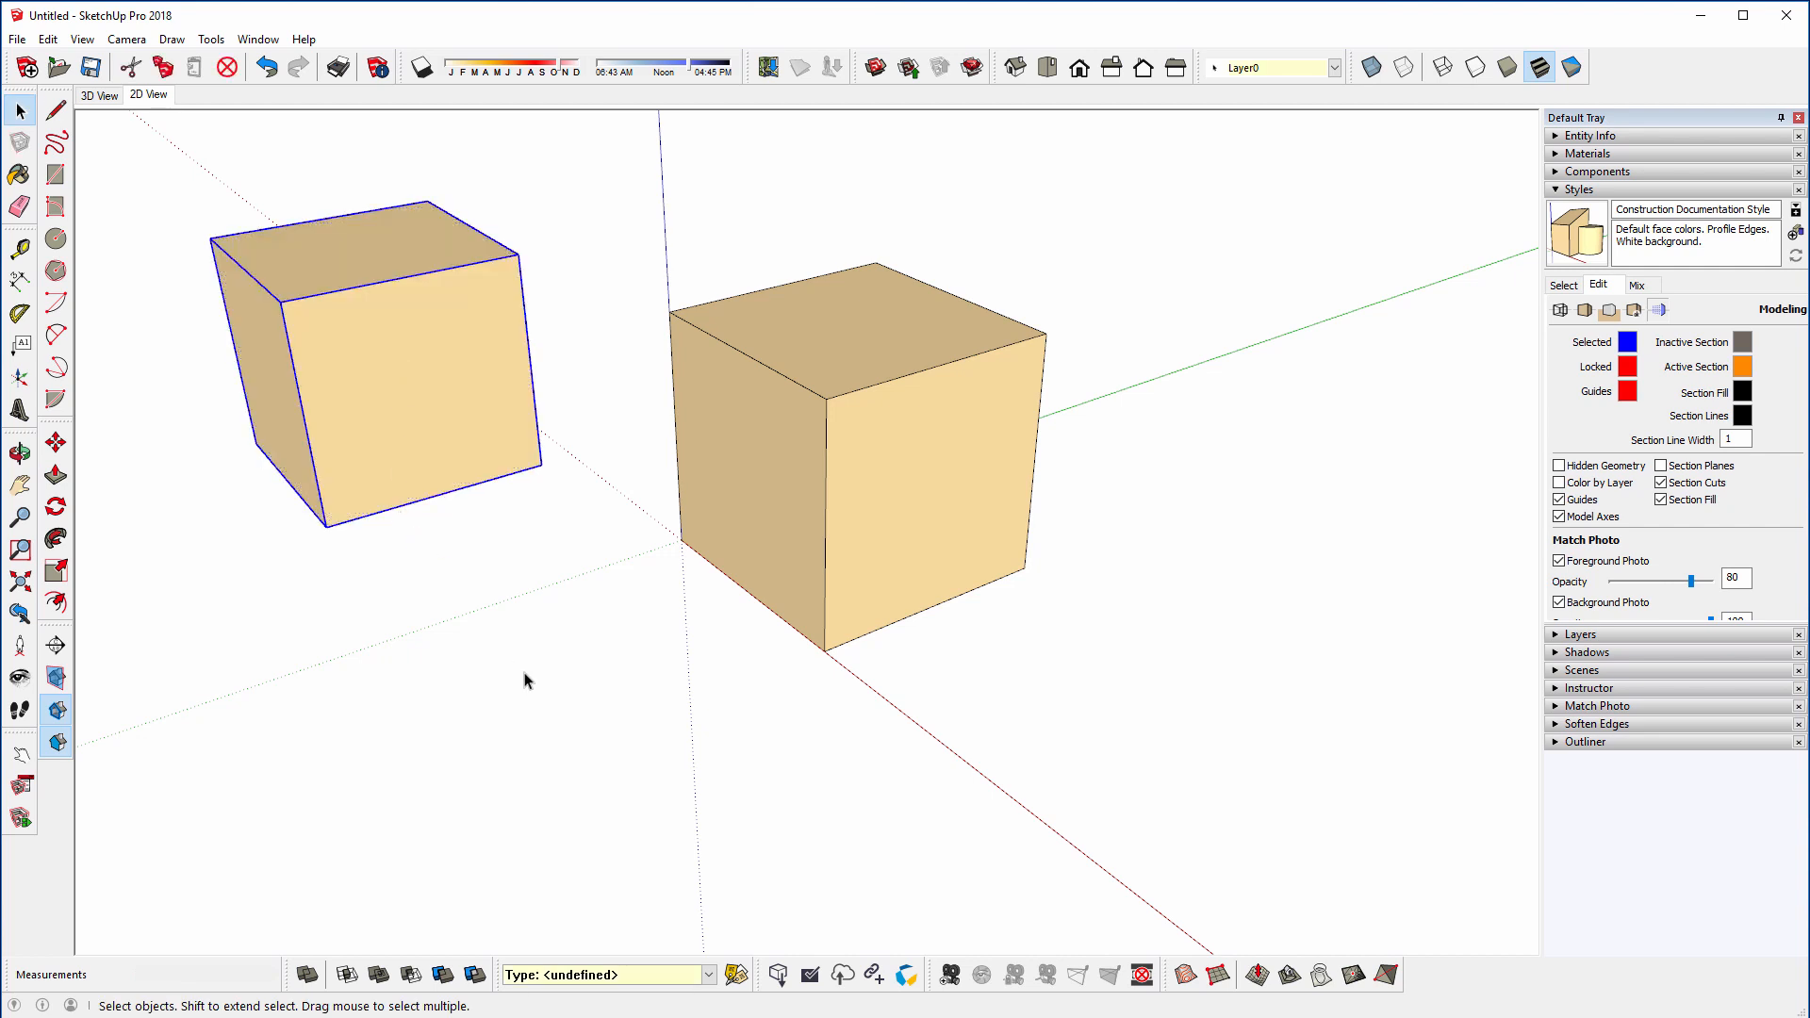
- Open the new cube's group for editing
scroll(714, 342, "down", 3)
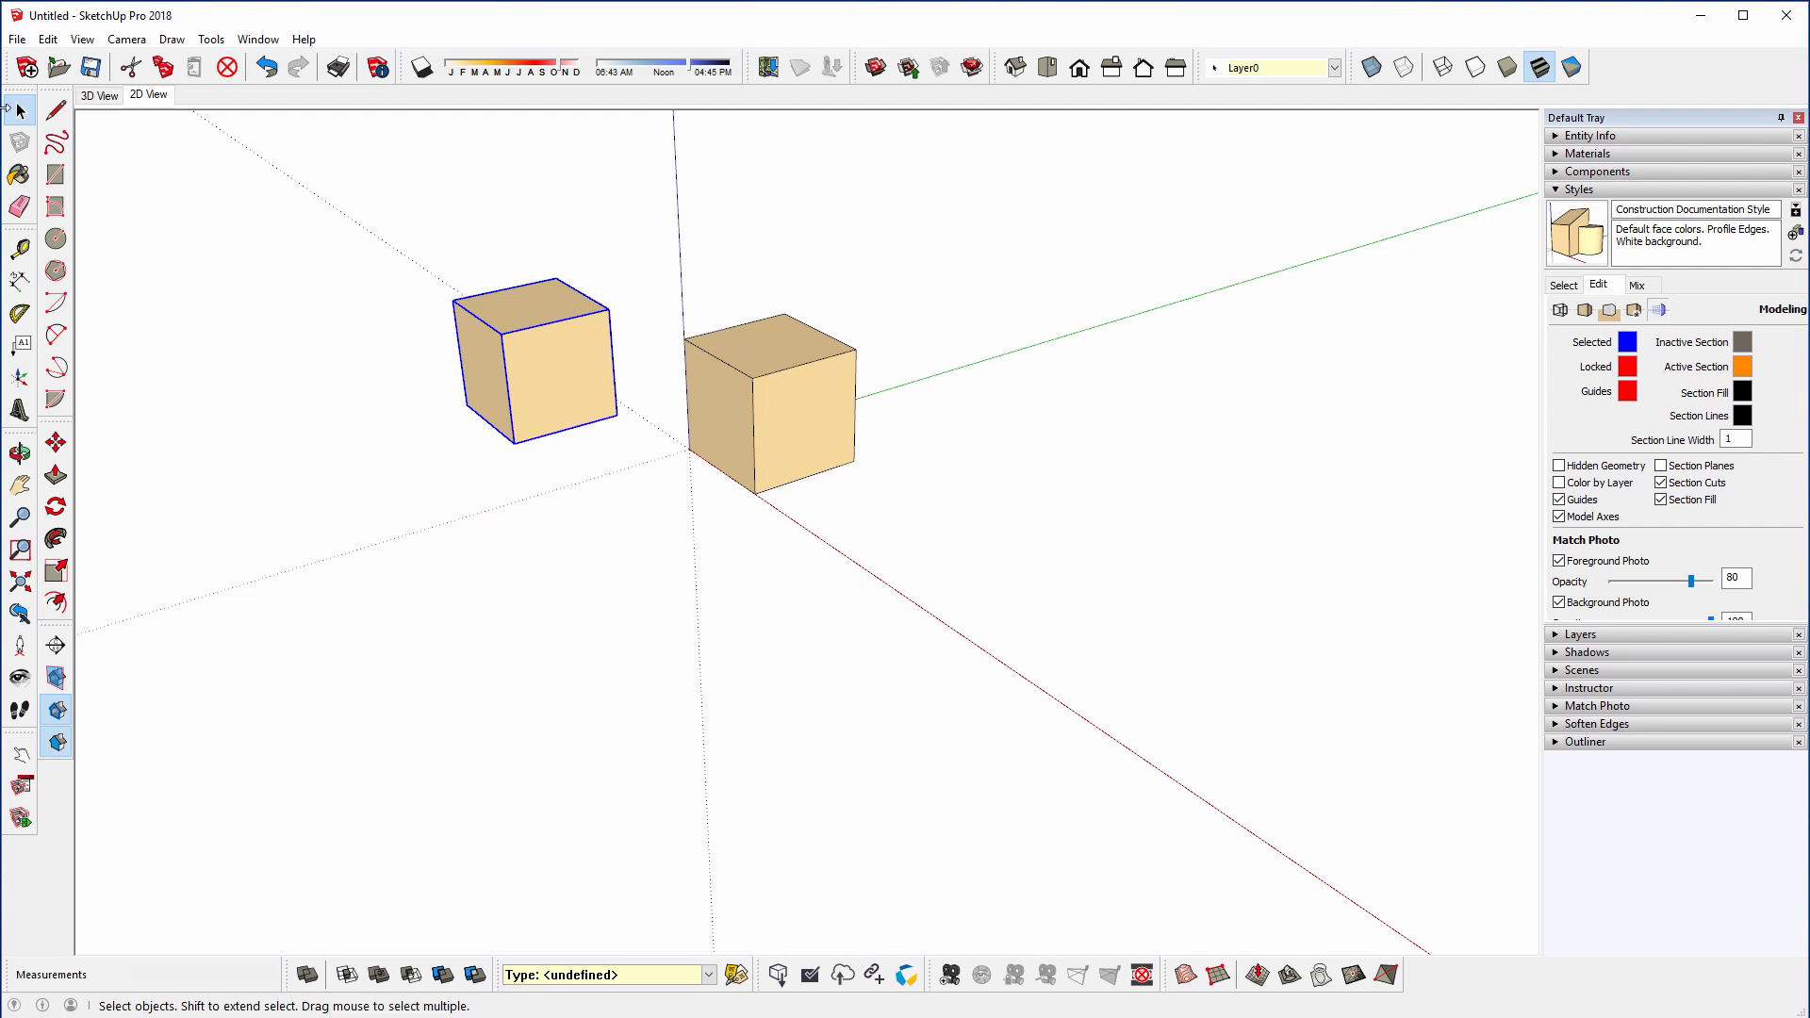
double_click(518, 335)
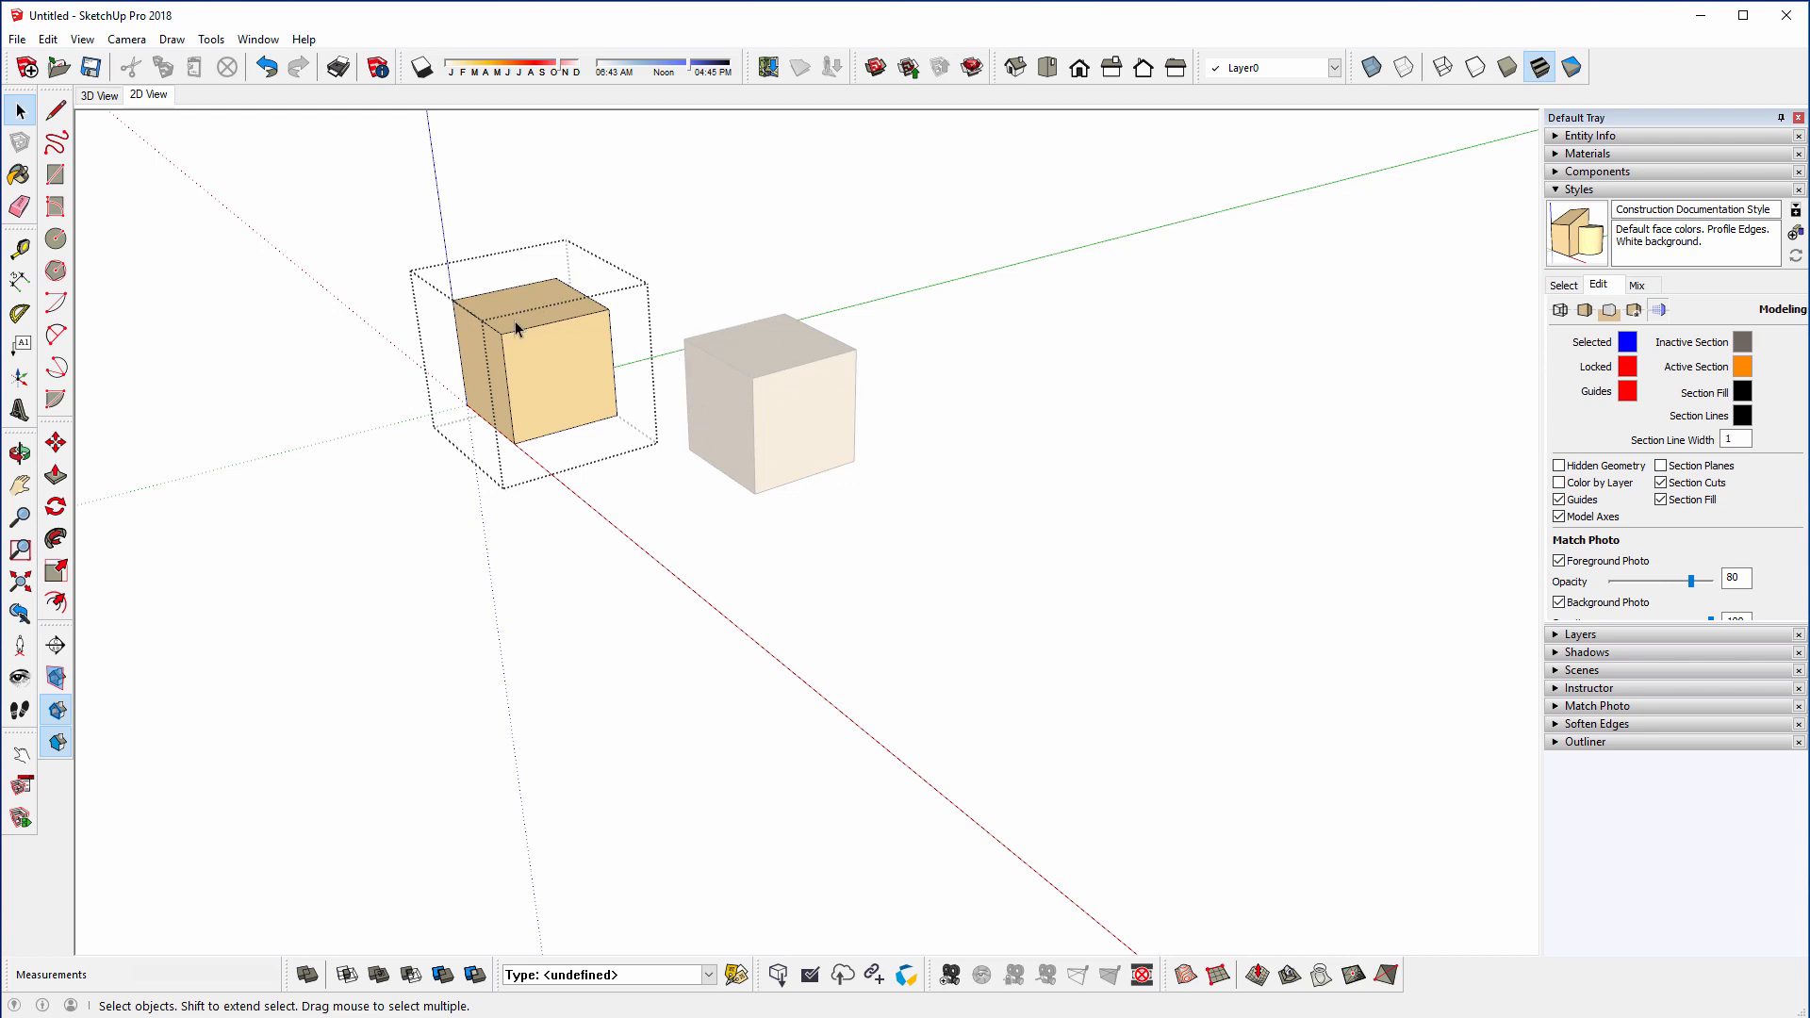
scroll(515, 320, "up", 2)
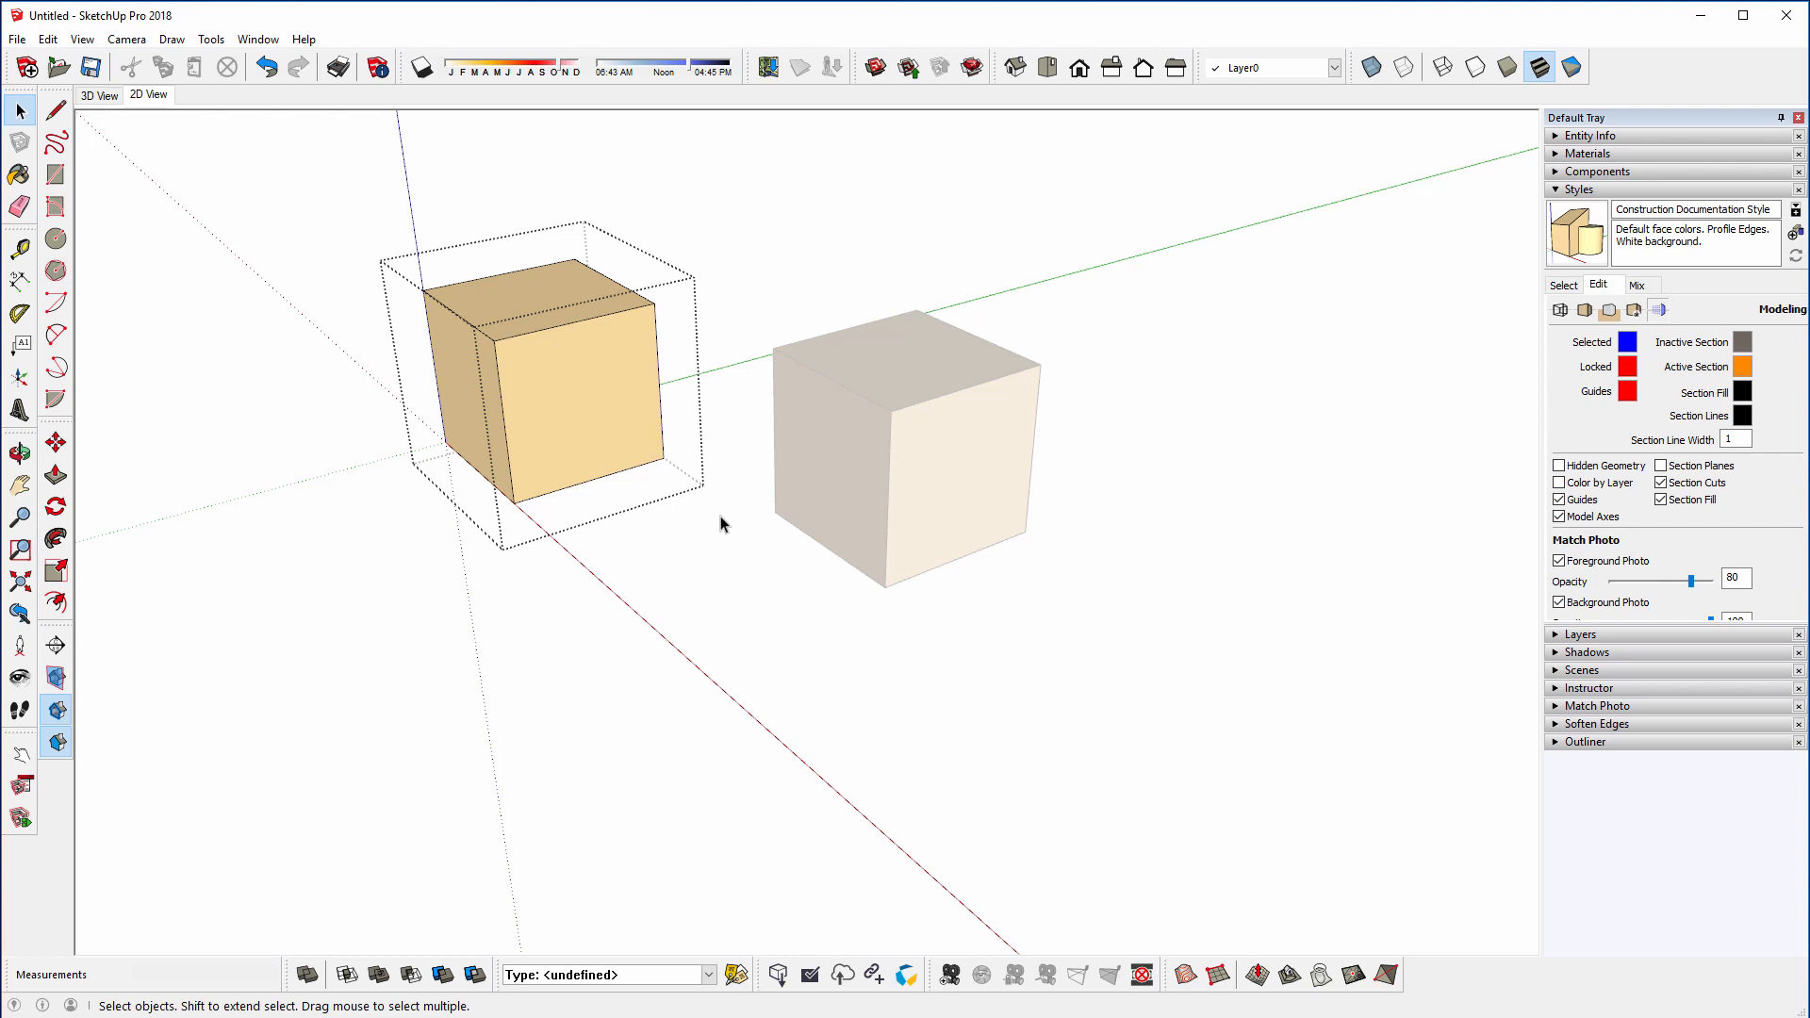
- Look up the shortcut assigned to the Hide Rest Of Model command in the preferences
left_click(244, 42)
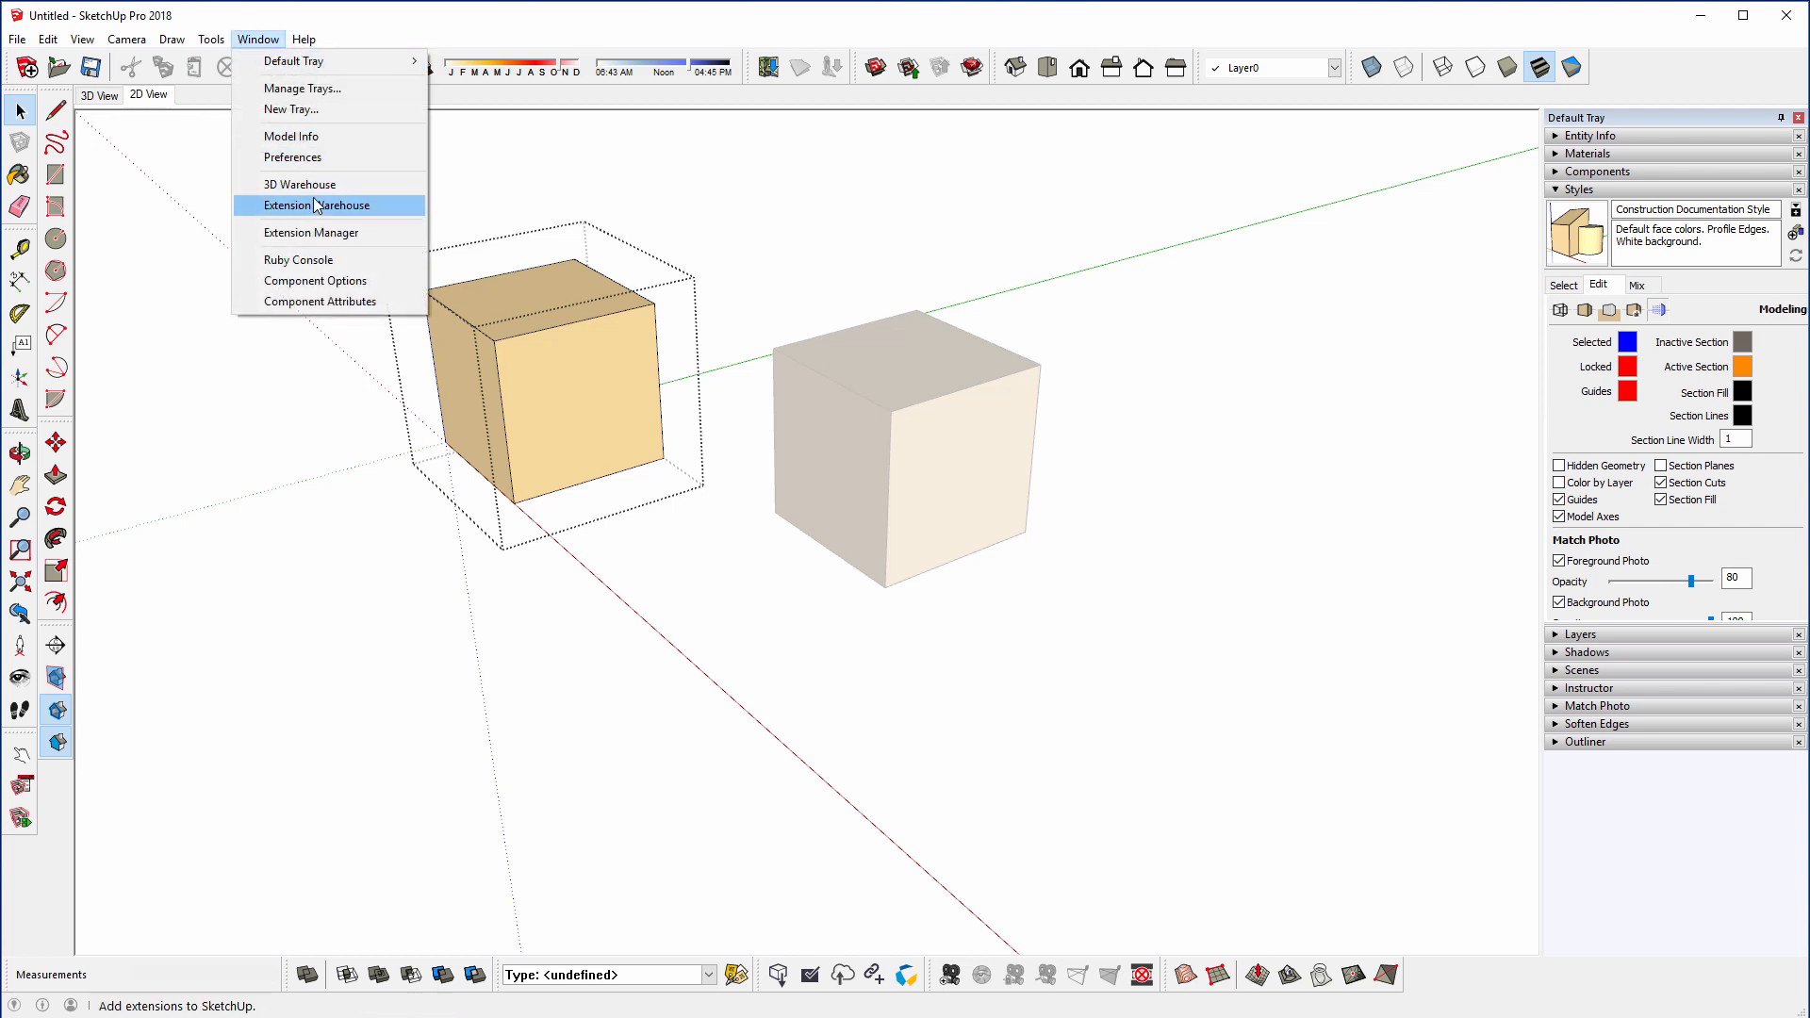
left_click(299, 158)
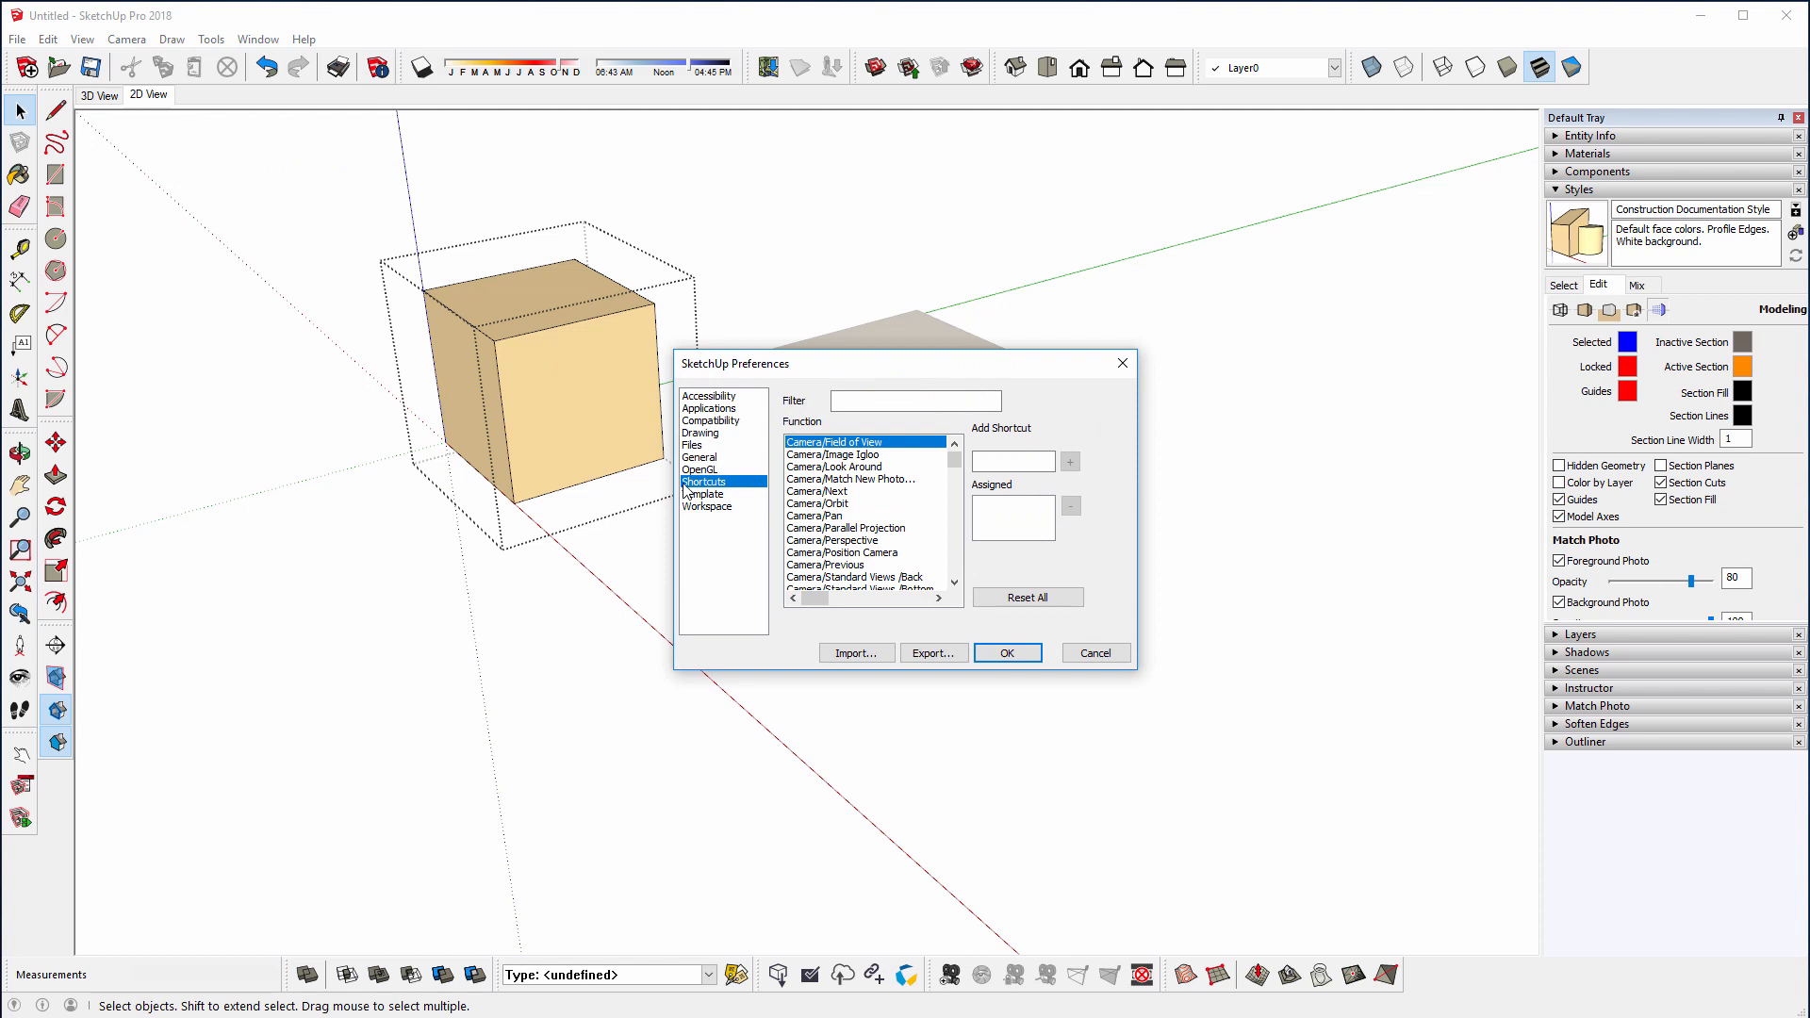
left_click(866, 399)
type("Hide Rest")
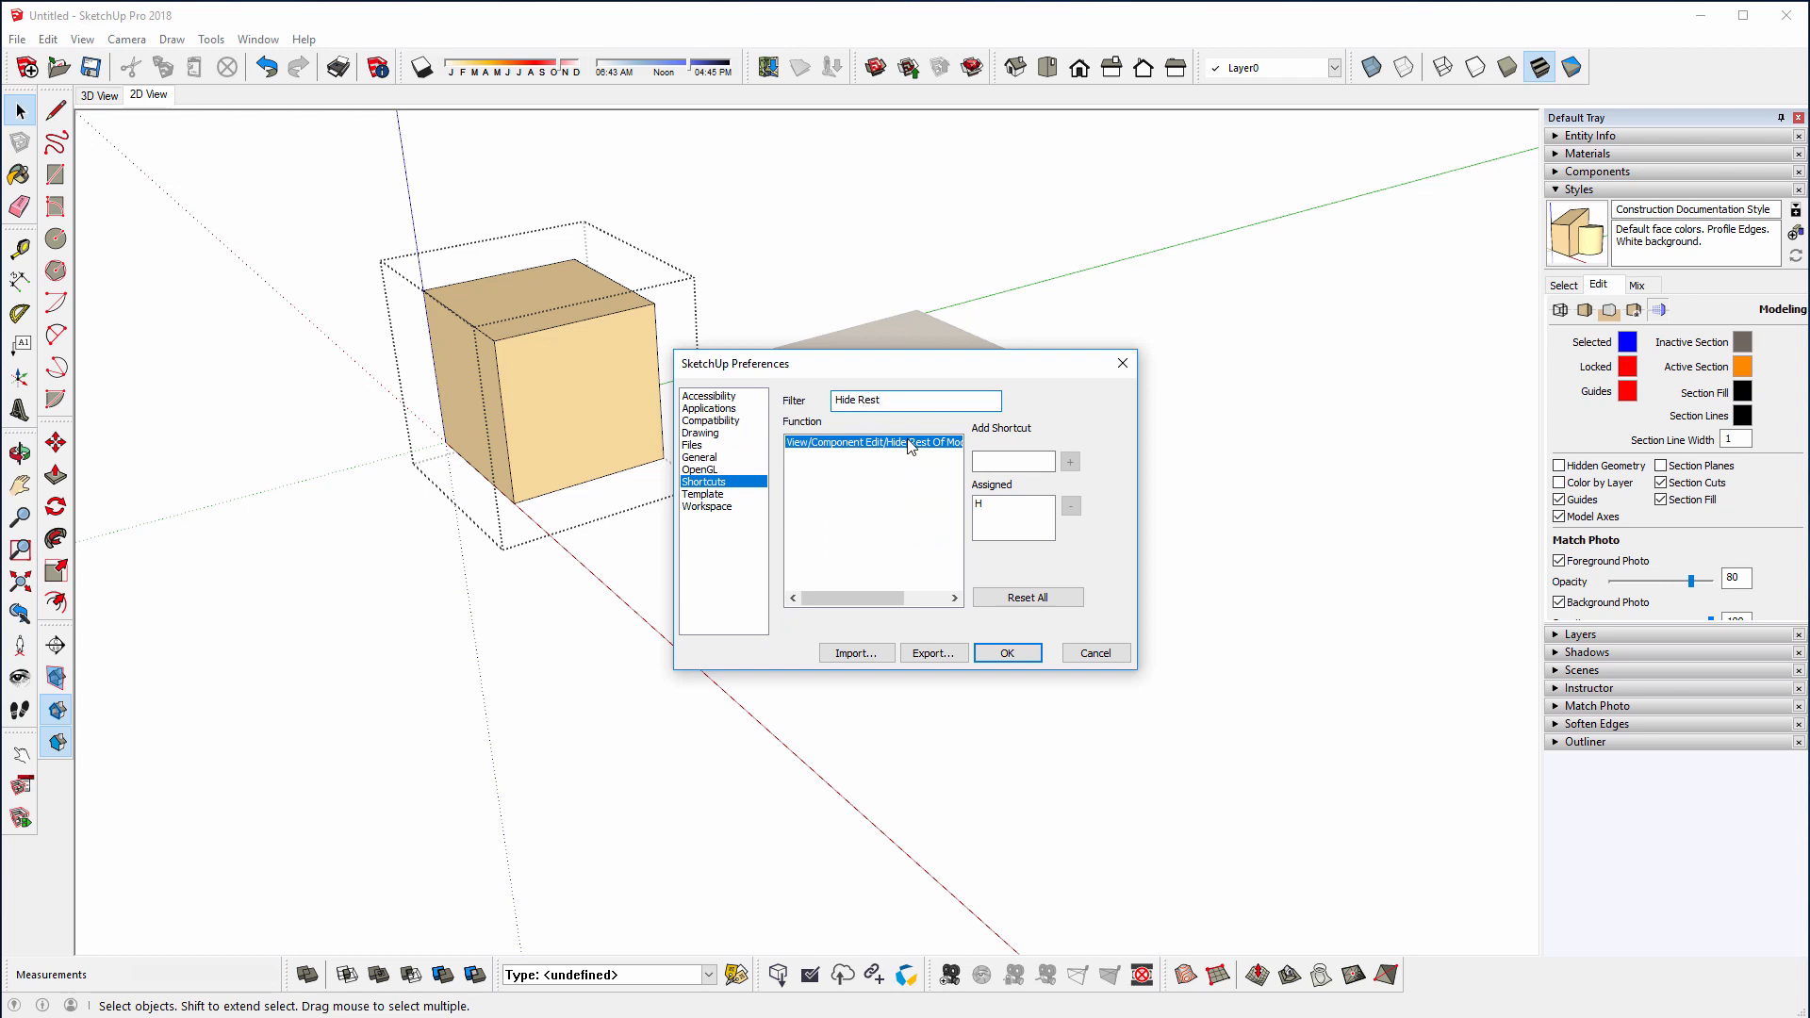
left_click_drag(841, 599, 802, 599)
left_click(849, 443)
left_click(990, 461)
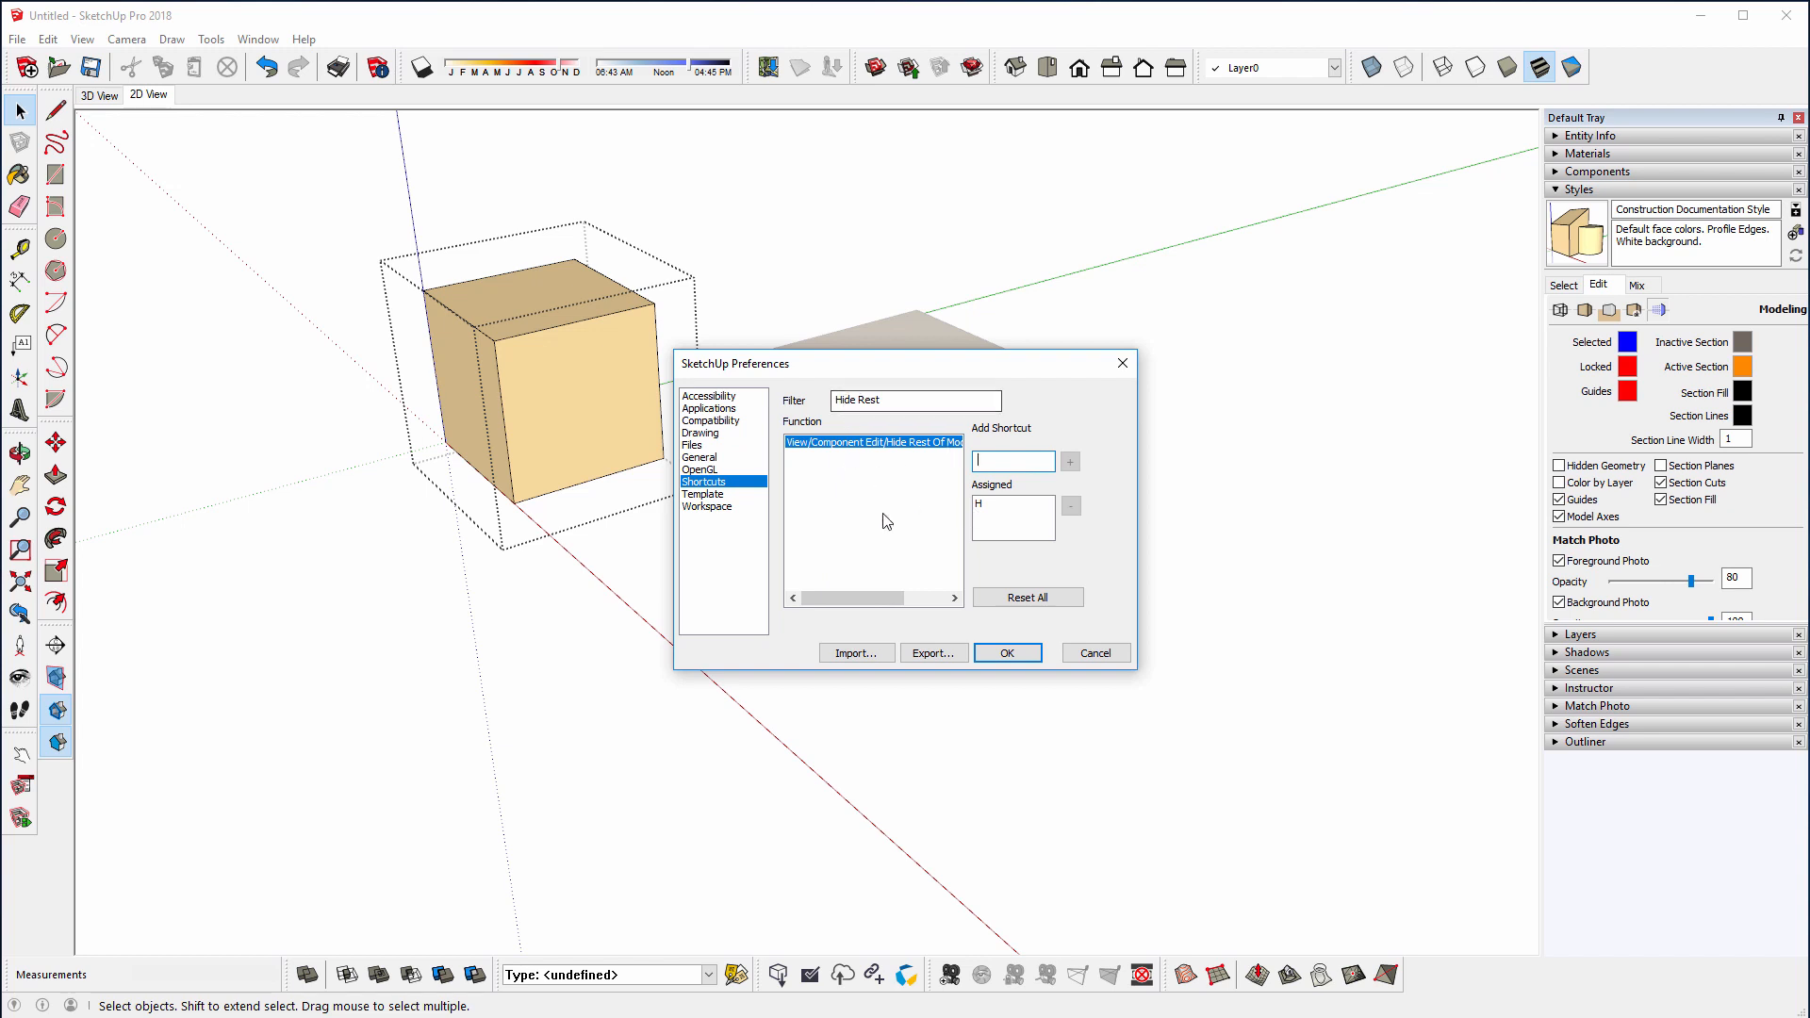
left_click(988, 654)
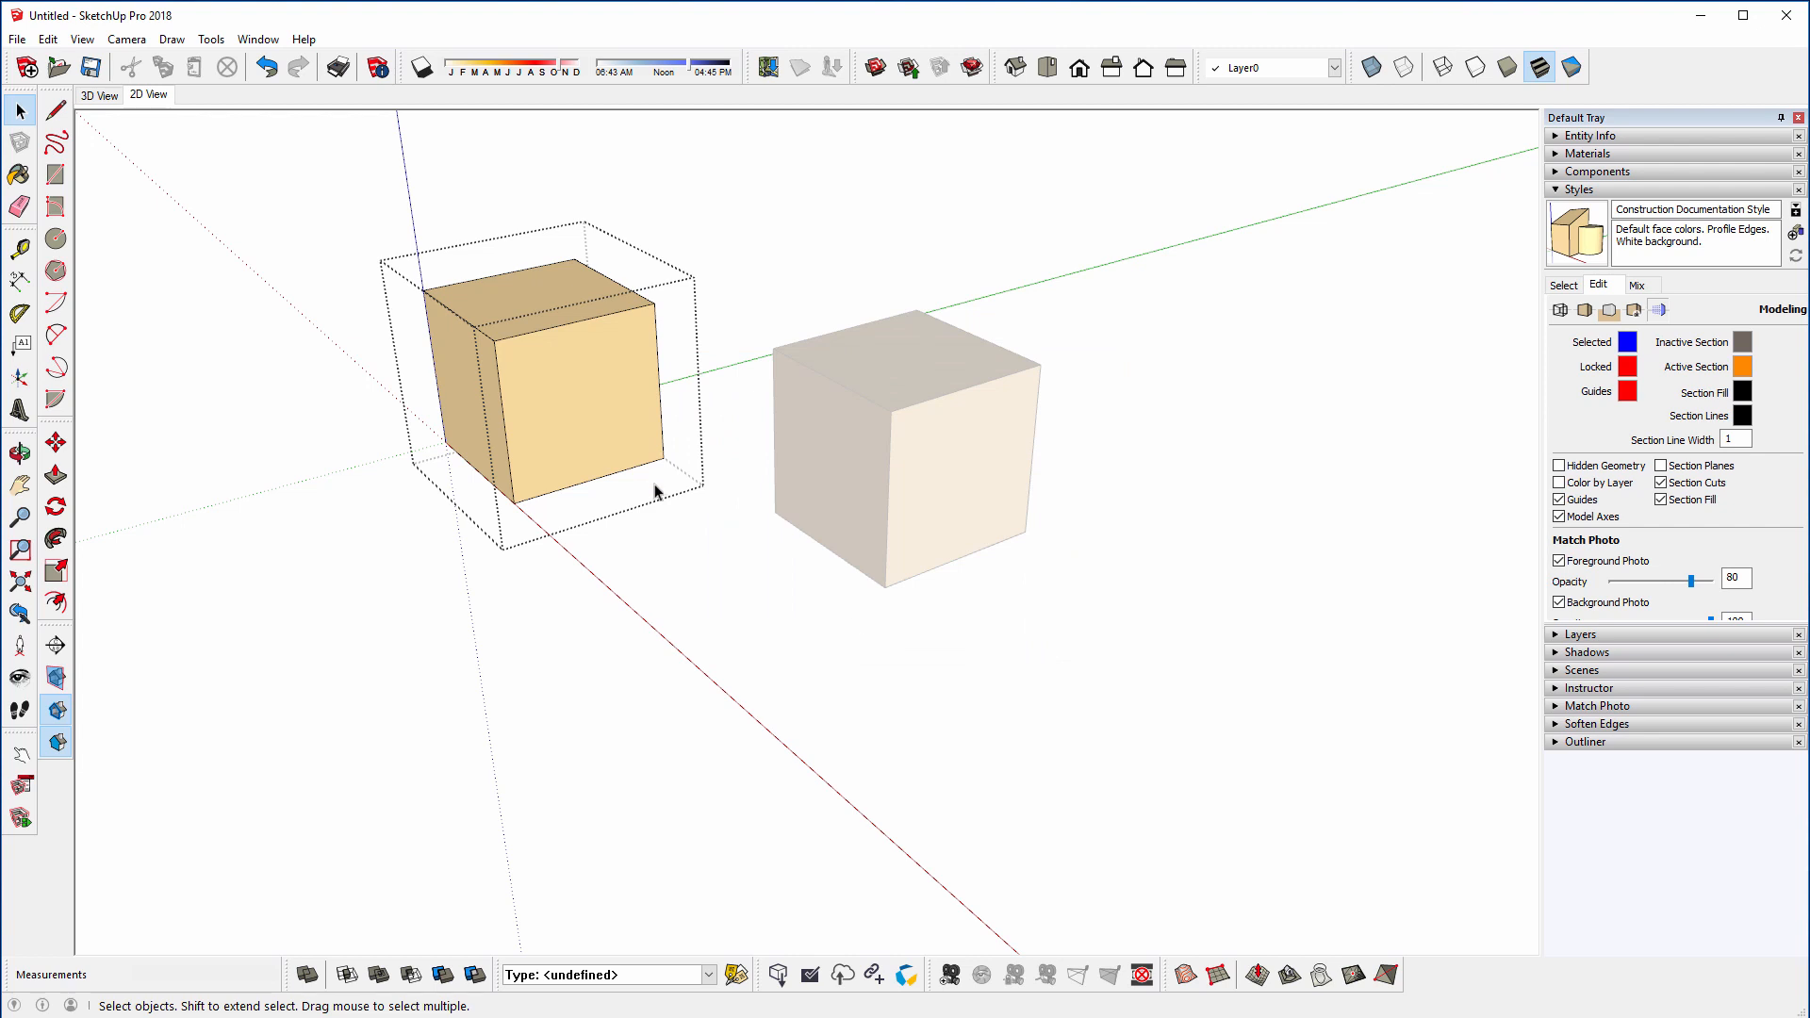
- Toggle Hide Rest Of Model repeatedly while editing the group, ending with the other cube shown
middle_click_drag(647, 461, 634, 466)
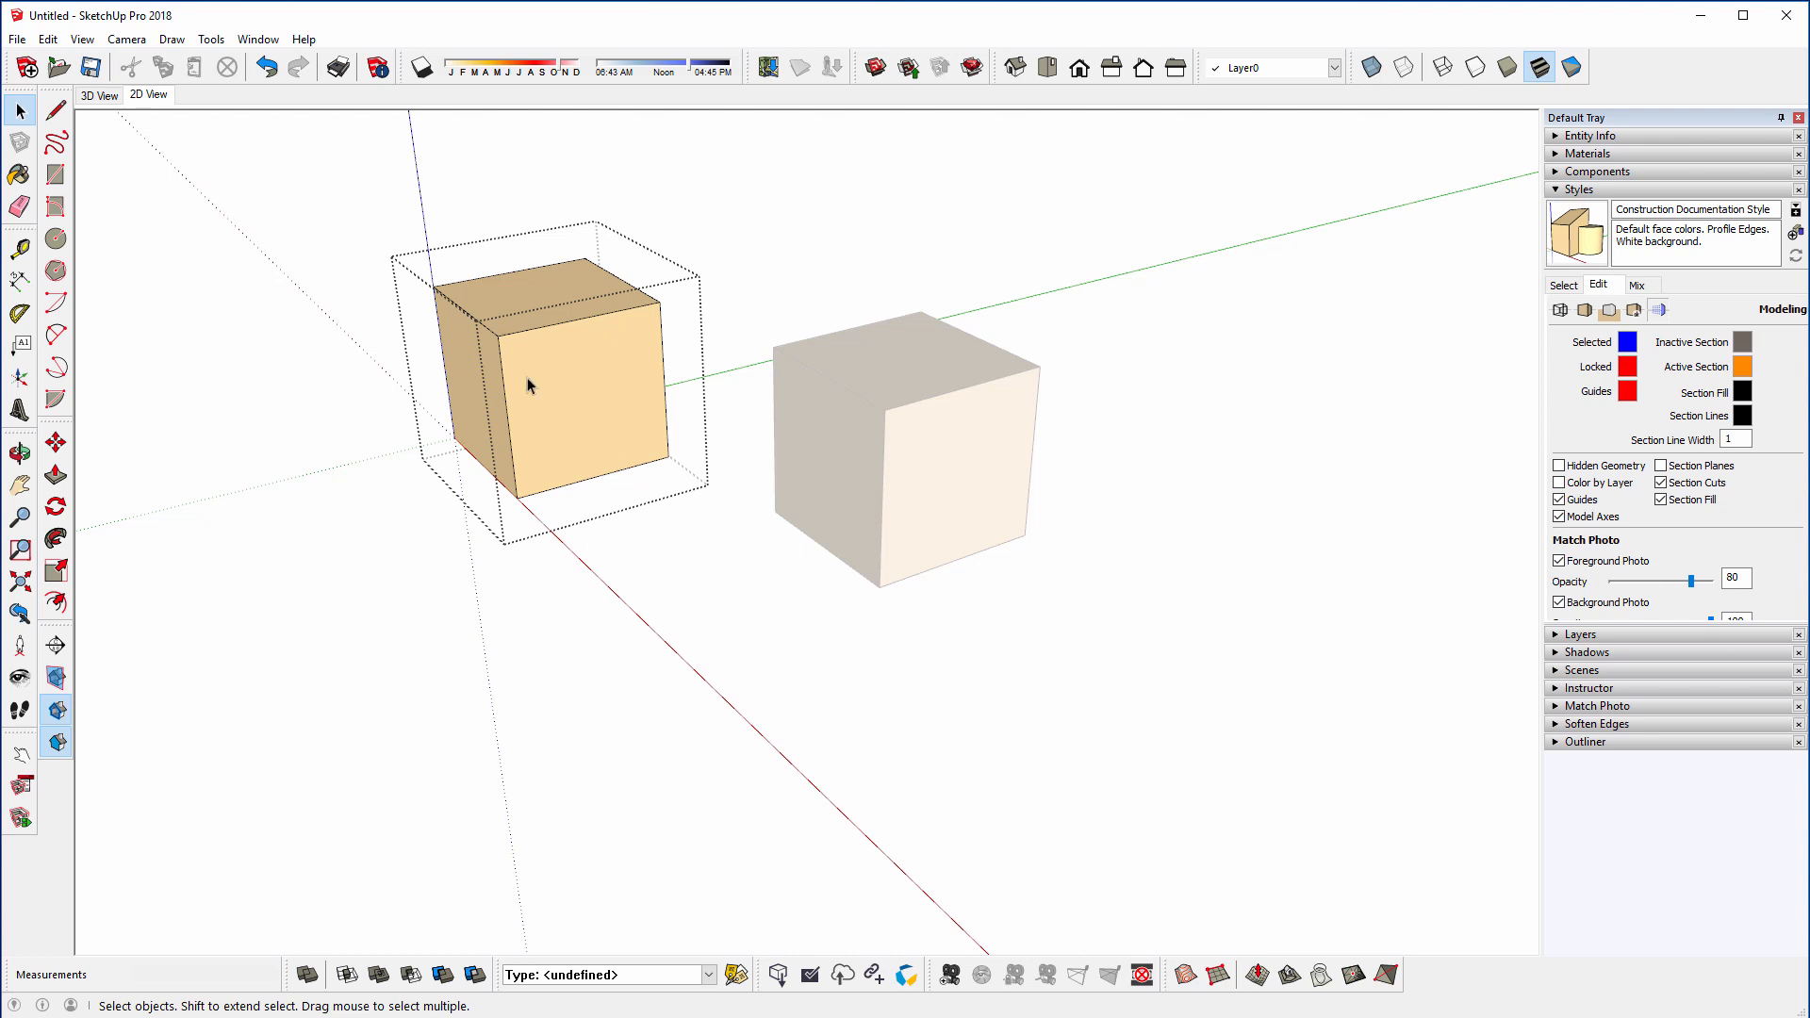
key("ctrl+h")
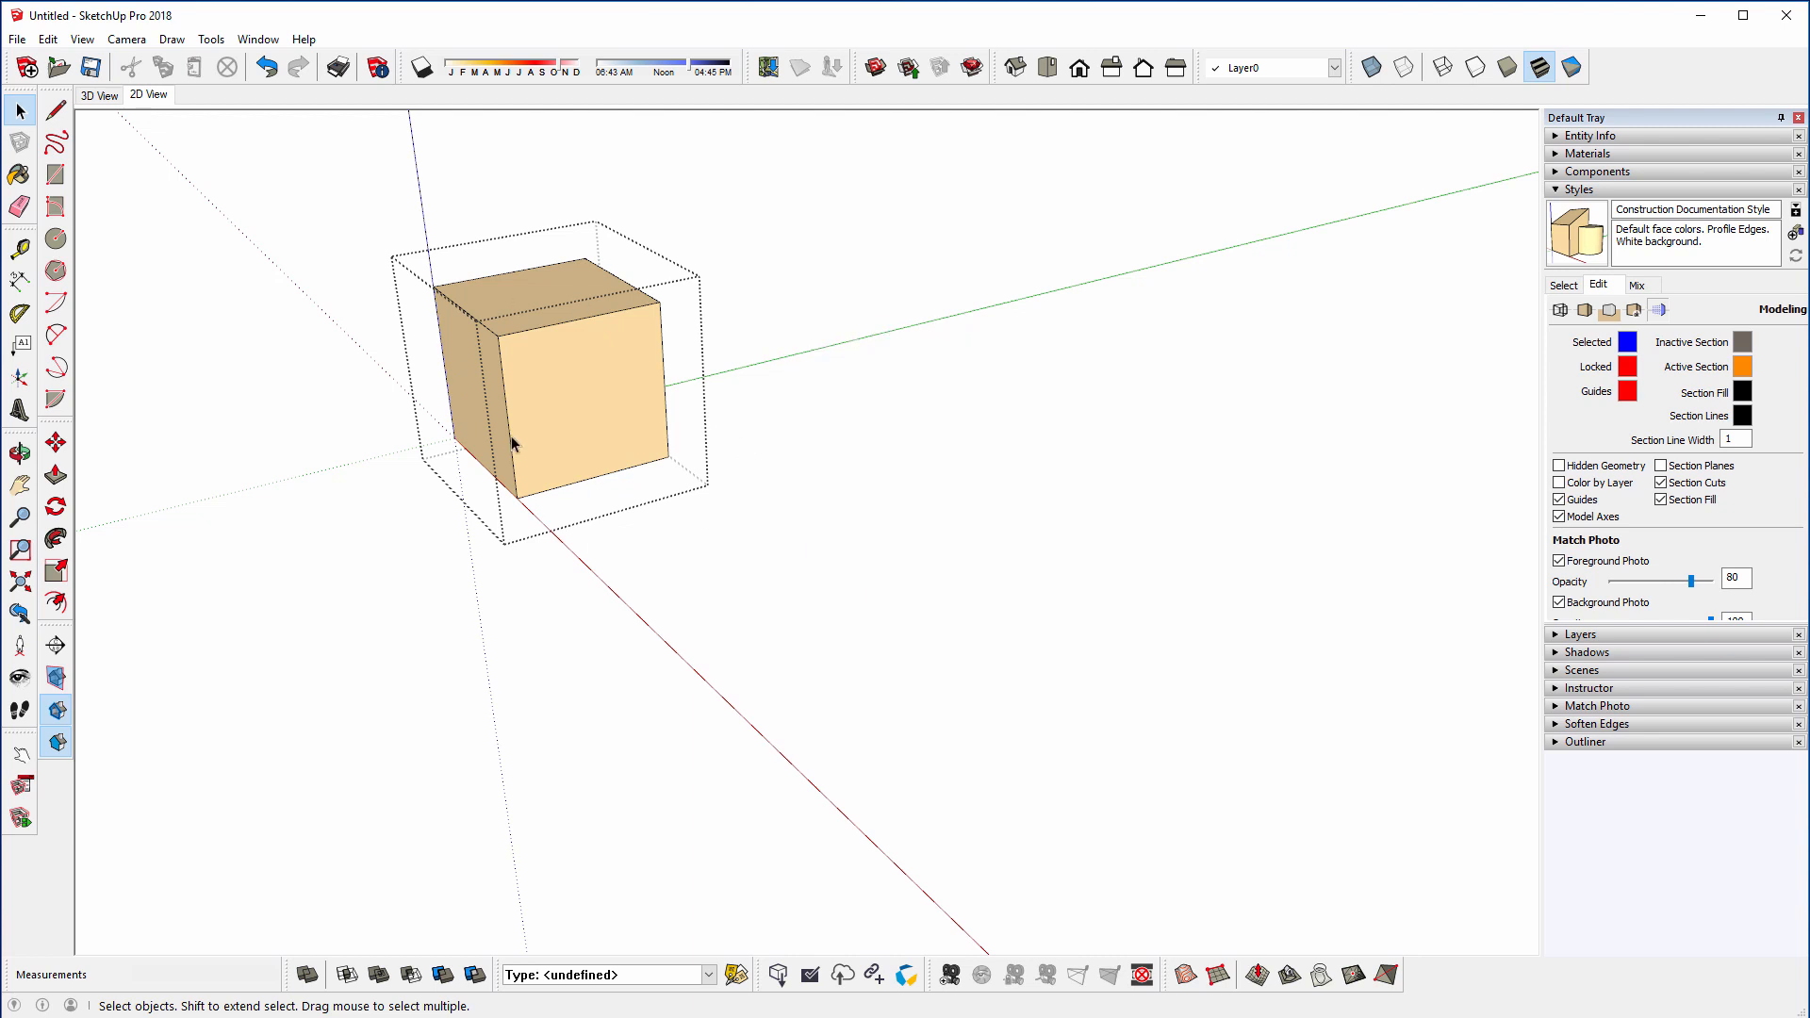
key("ctrl+h")
key("ctrl+h")
key("ctrl+h")
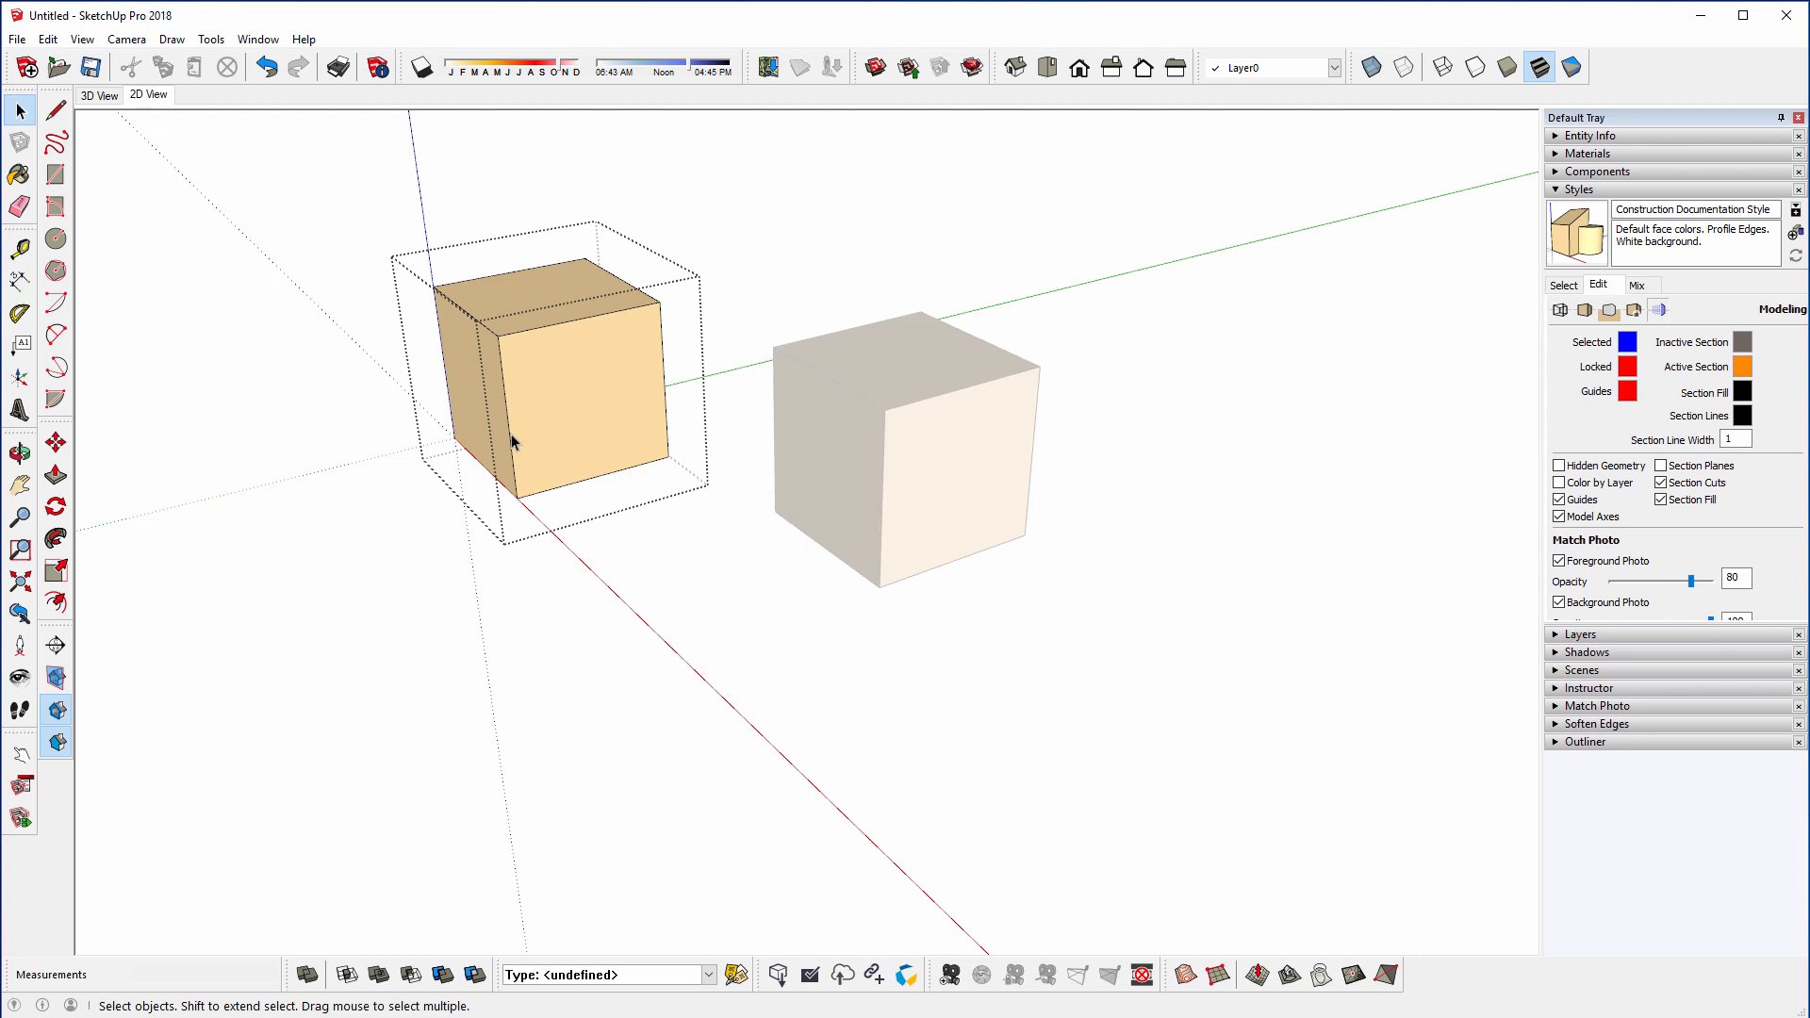
key("ctrl+h")
key("ctrl+h")
- Push/Pull the open group's side face that points away from the other cube outward by 100 mm
left_click(55, 474)
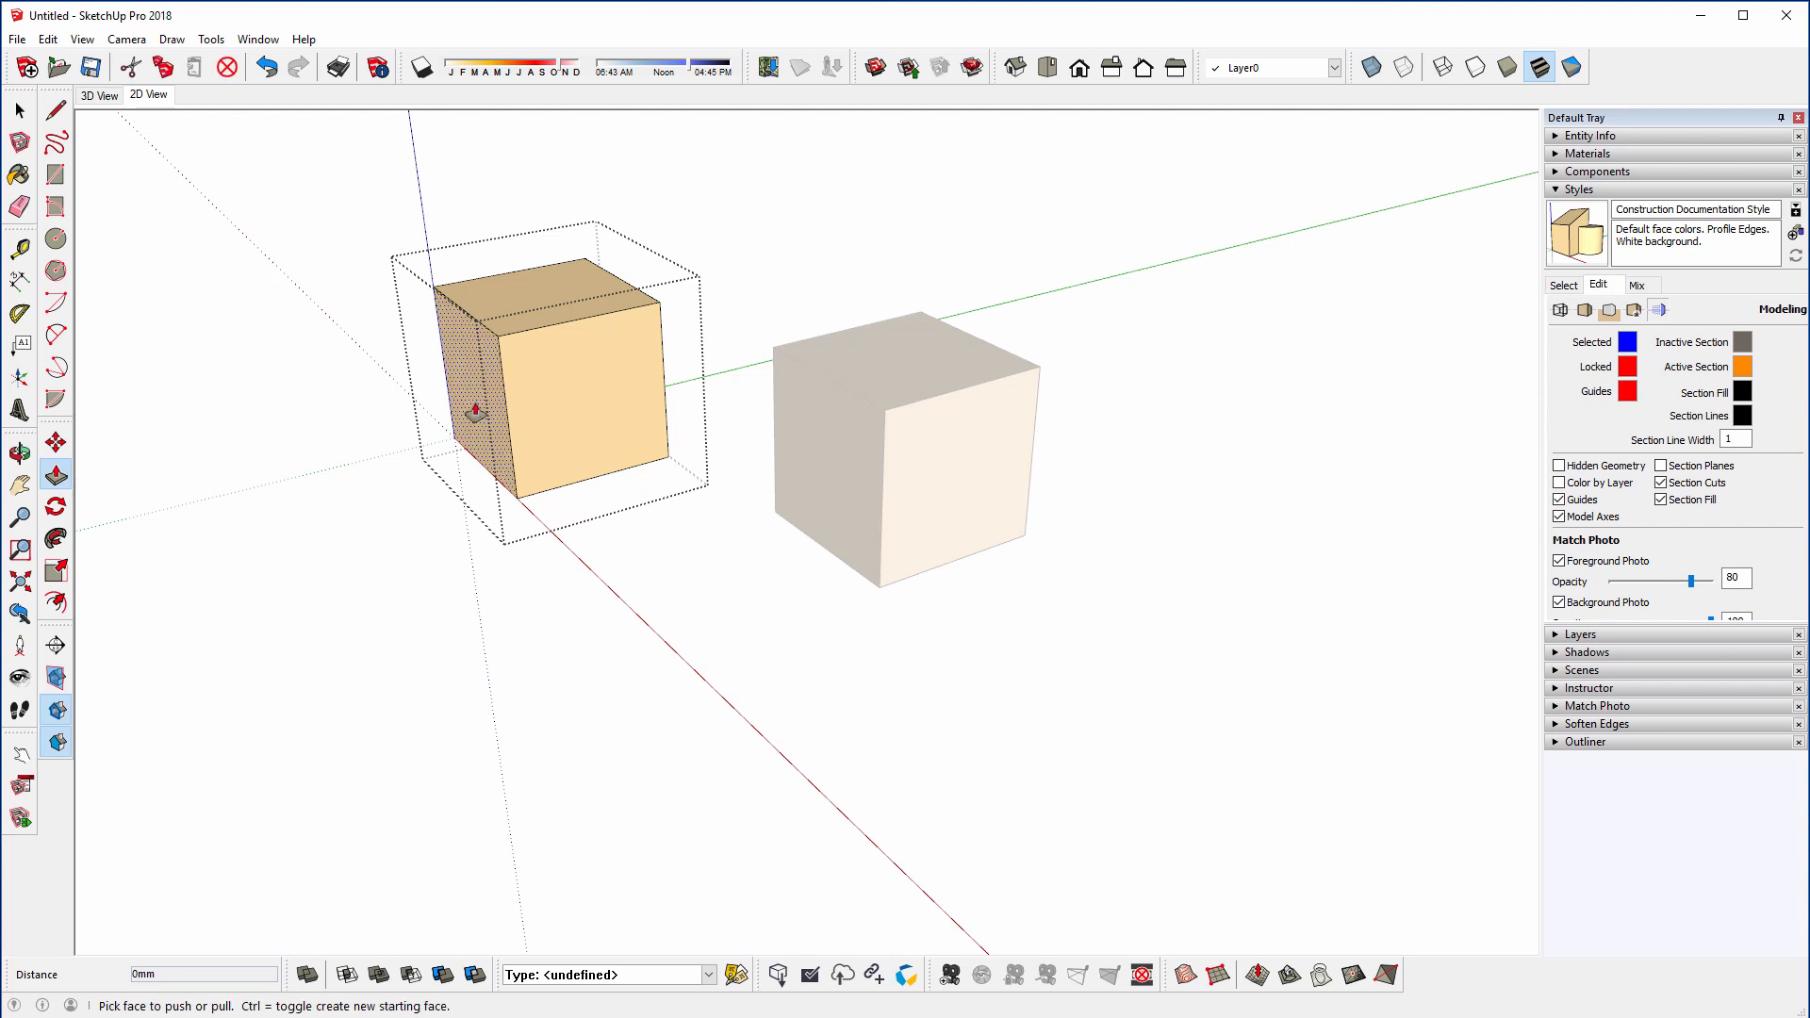
left_click_drag(476, 412, 374, 445)
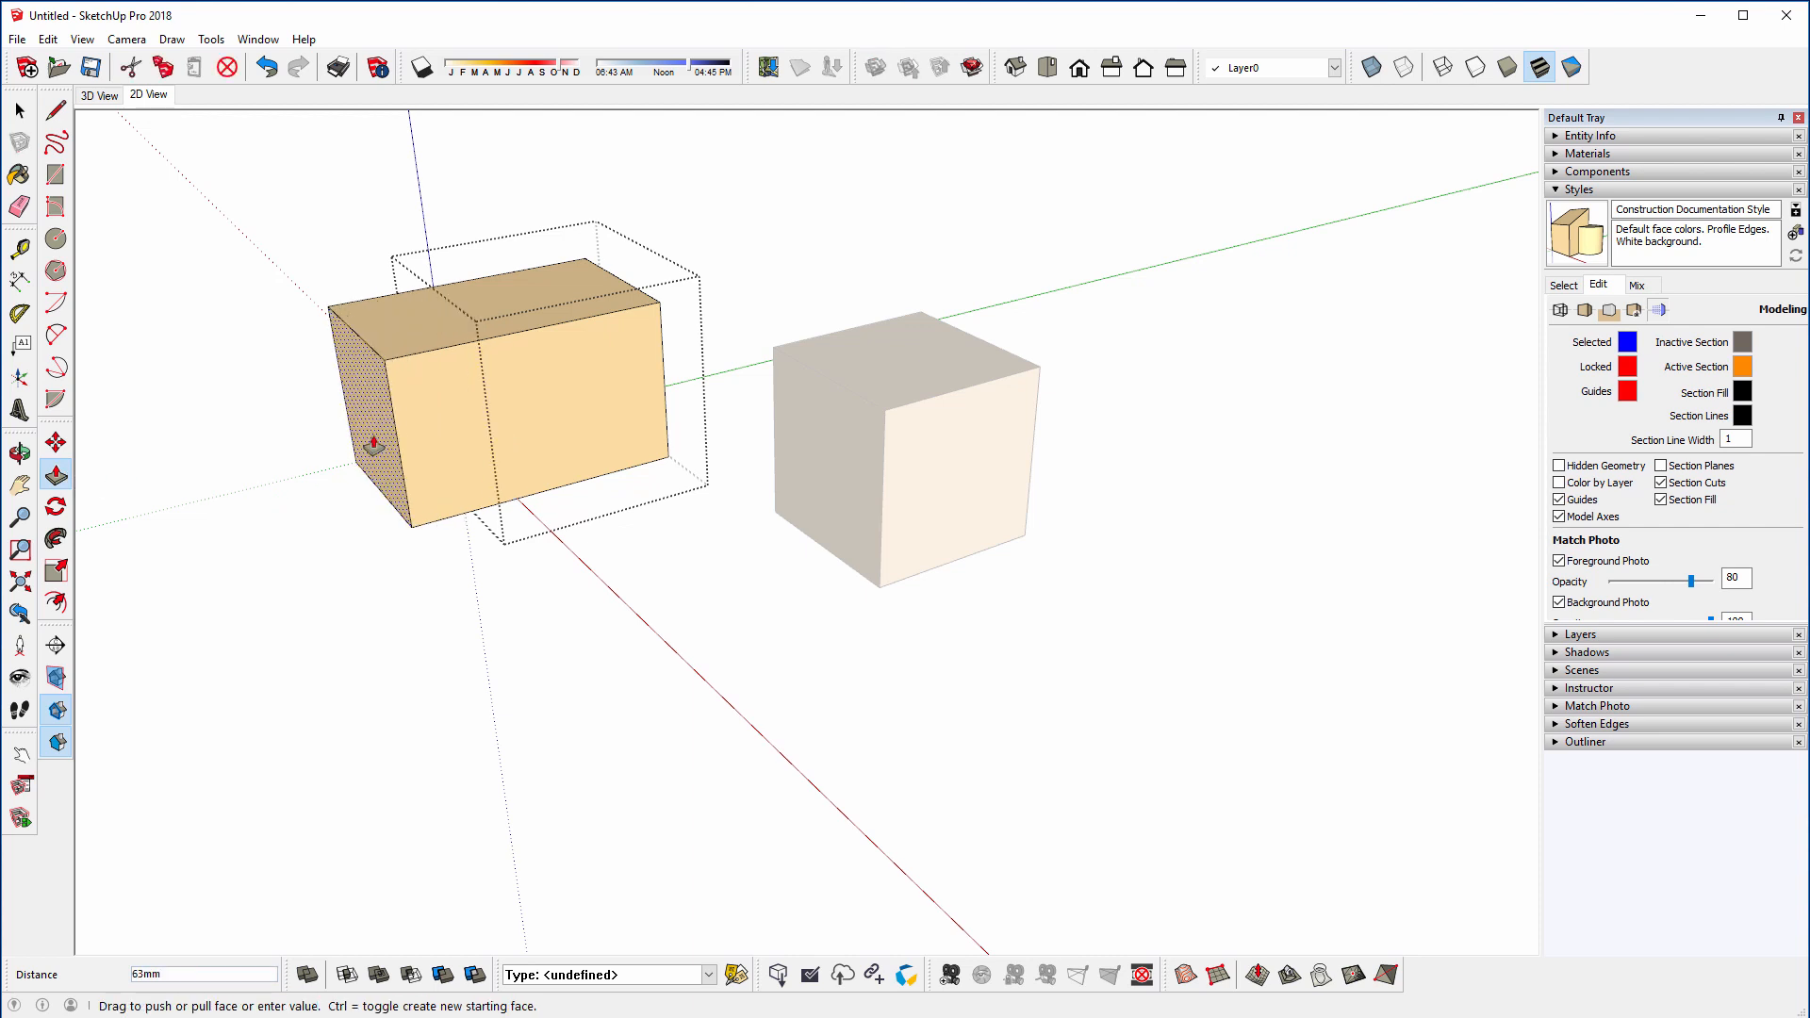
type("100")
key("Return")
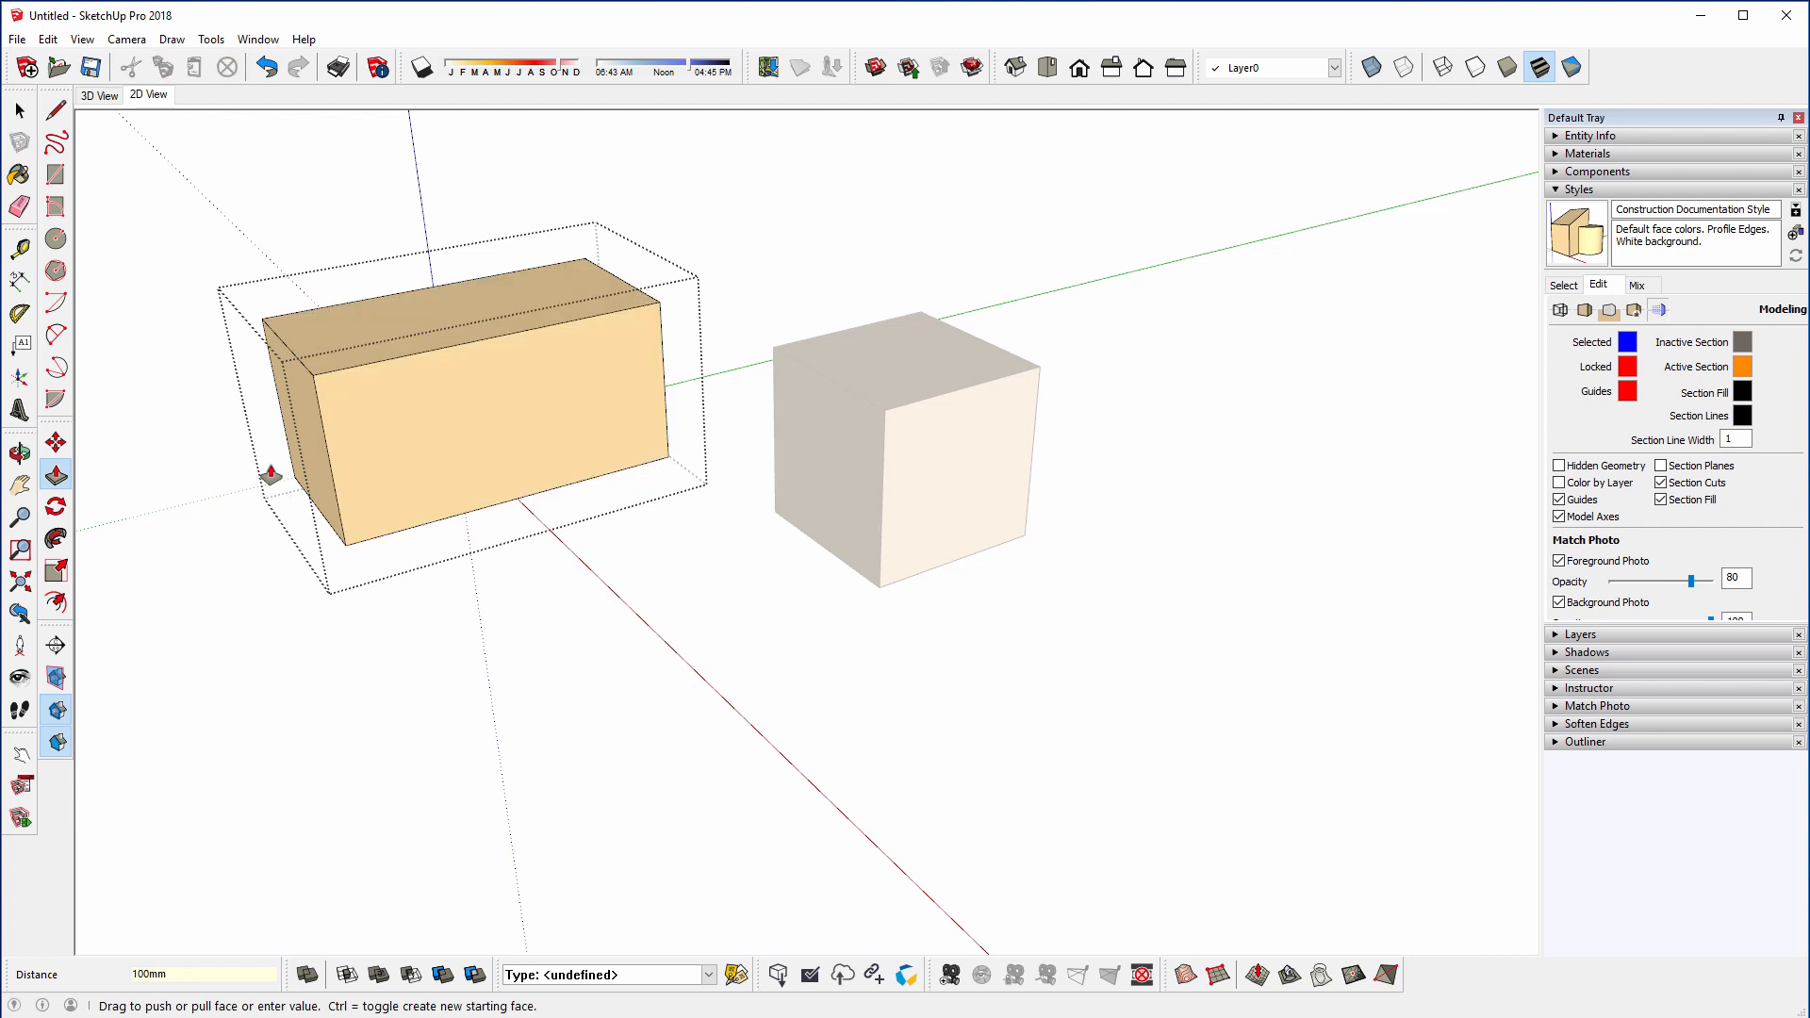
- Close the lengthened box's group and reopen it for editing
left_click(18, 111)
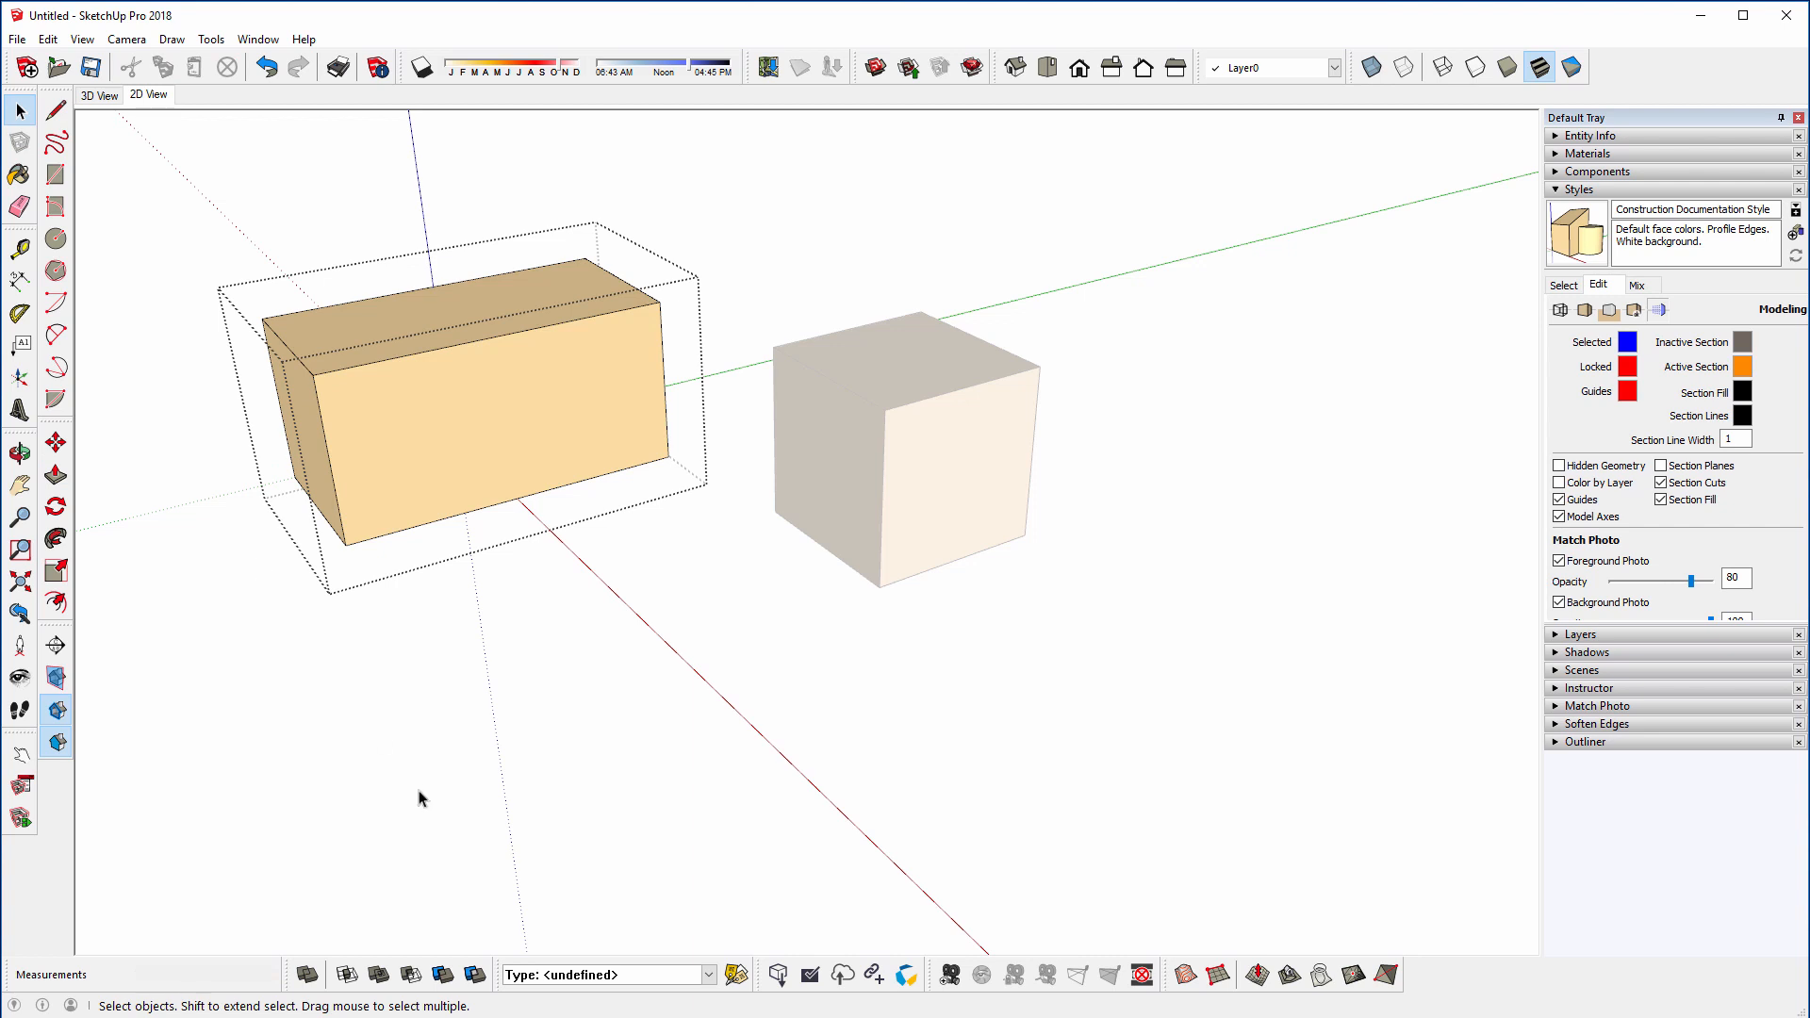
left_click(201, 443)
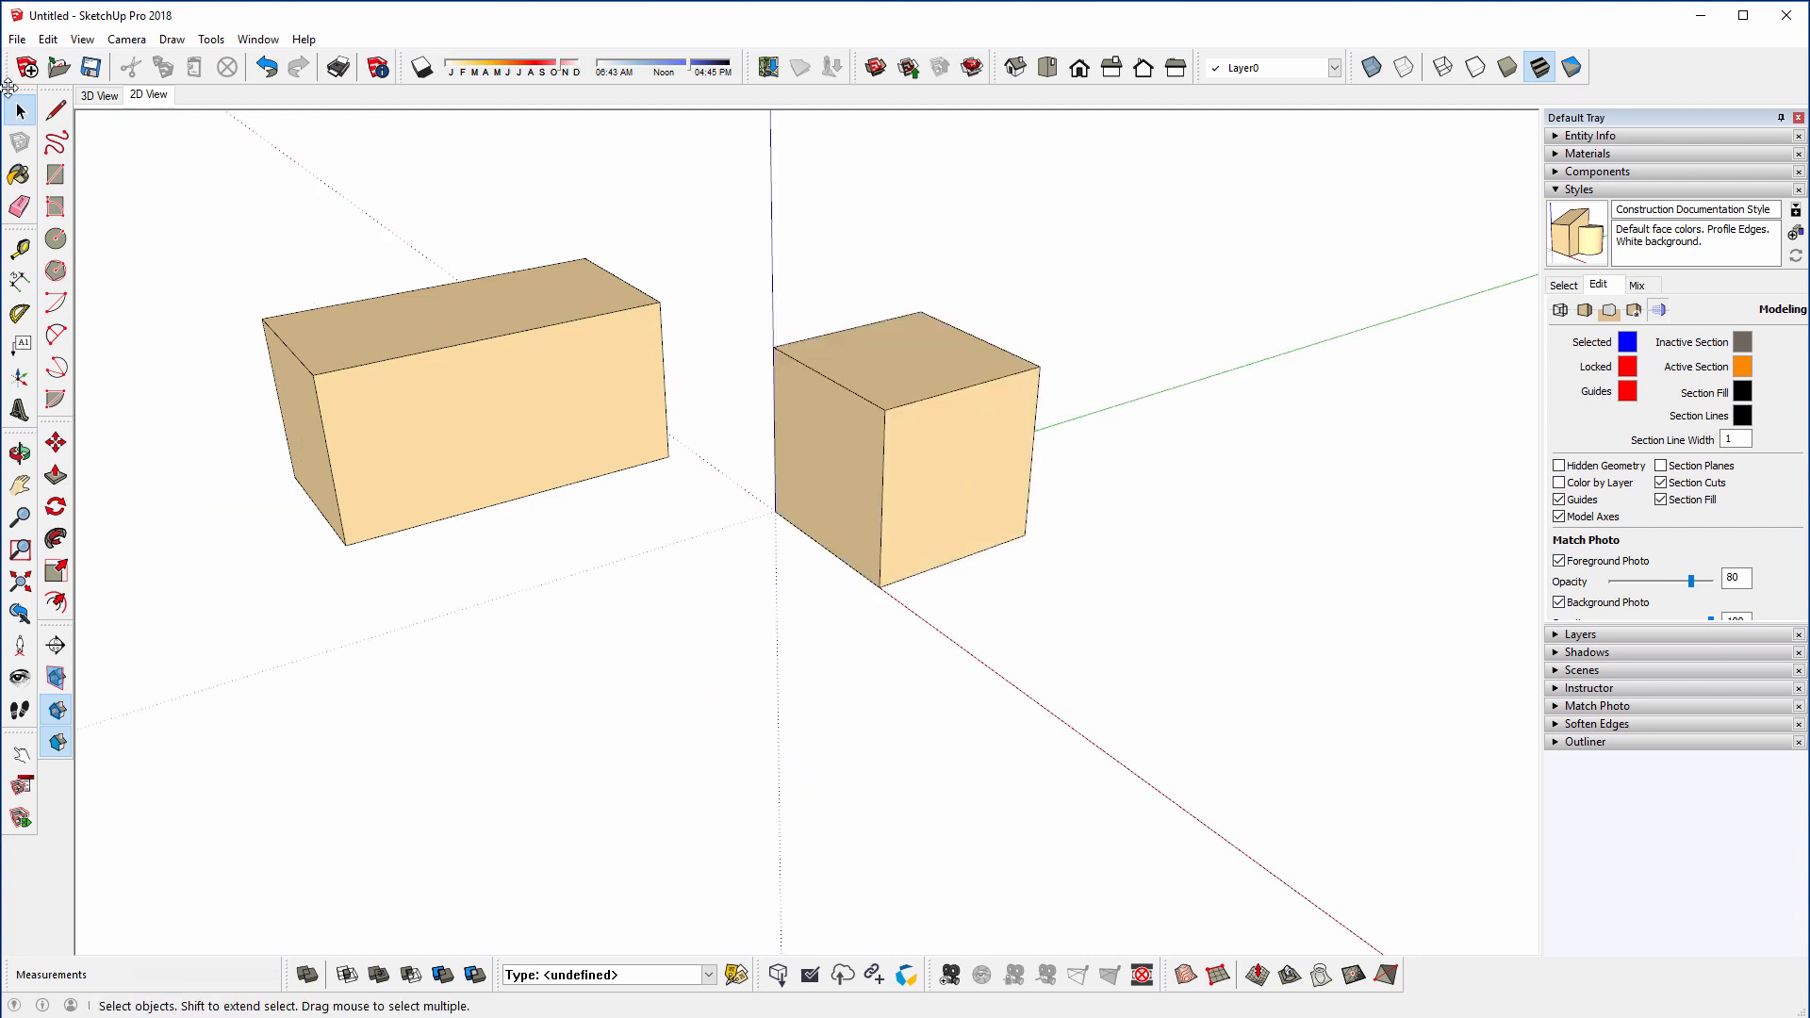
double_click(303, 338)
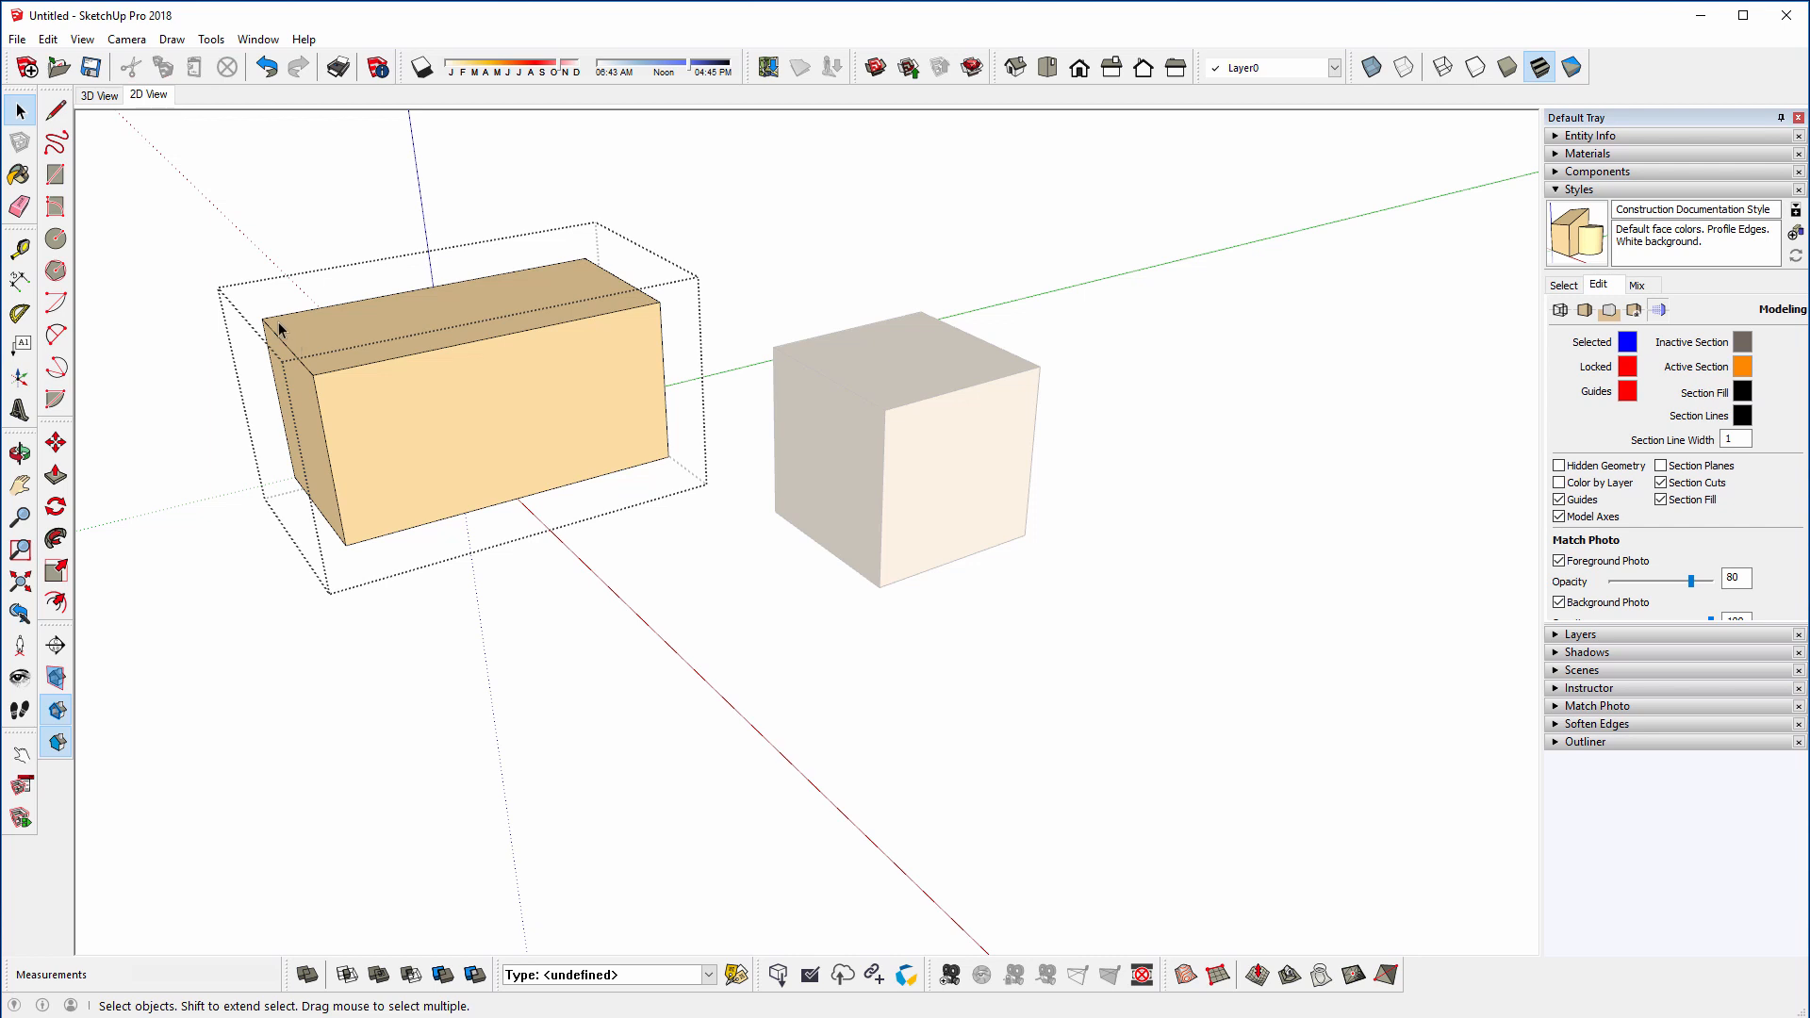
- Close the lengthened box's group, and open it for editing and close it twice more
left_click(163, 255)
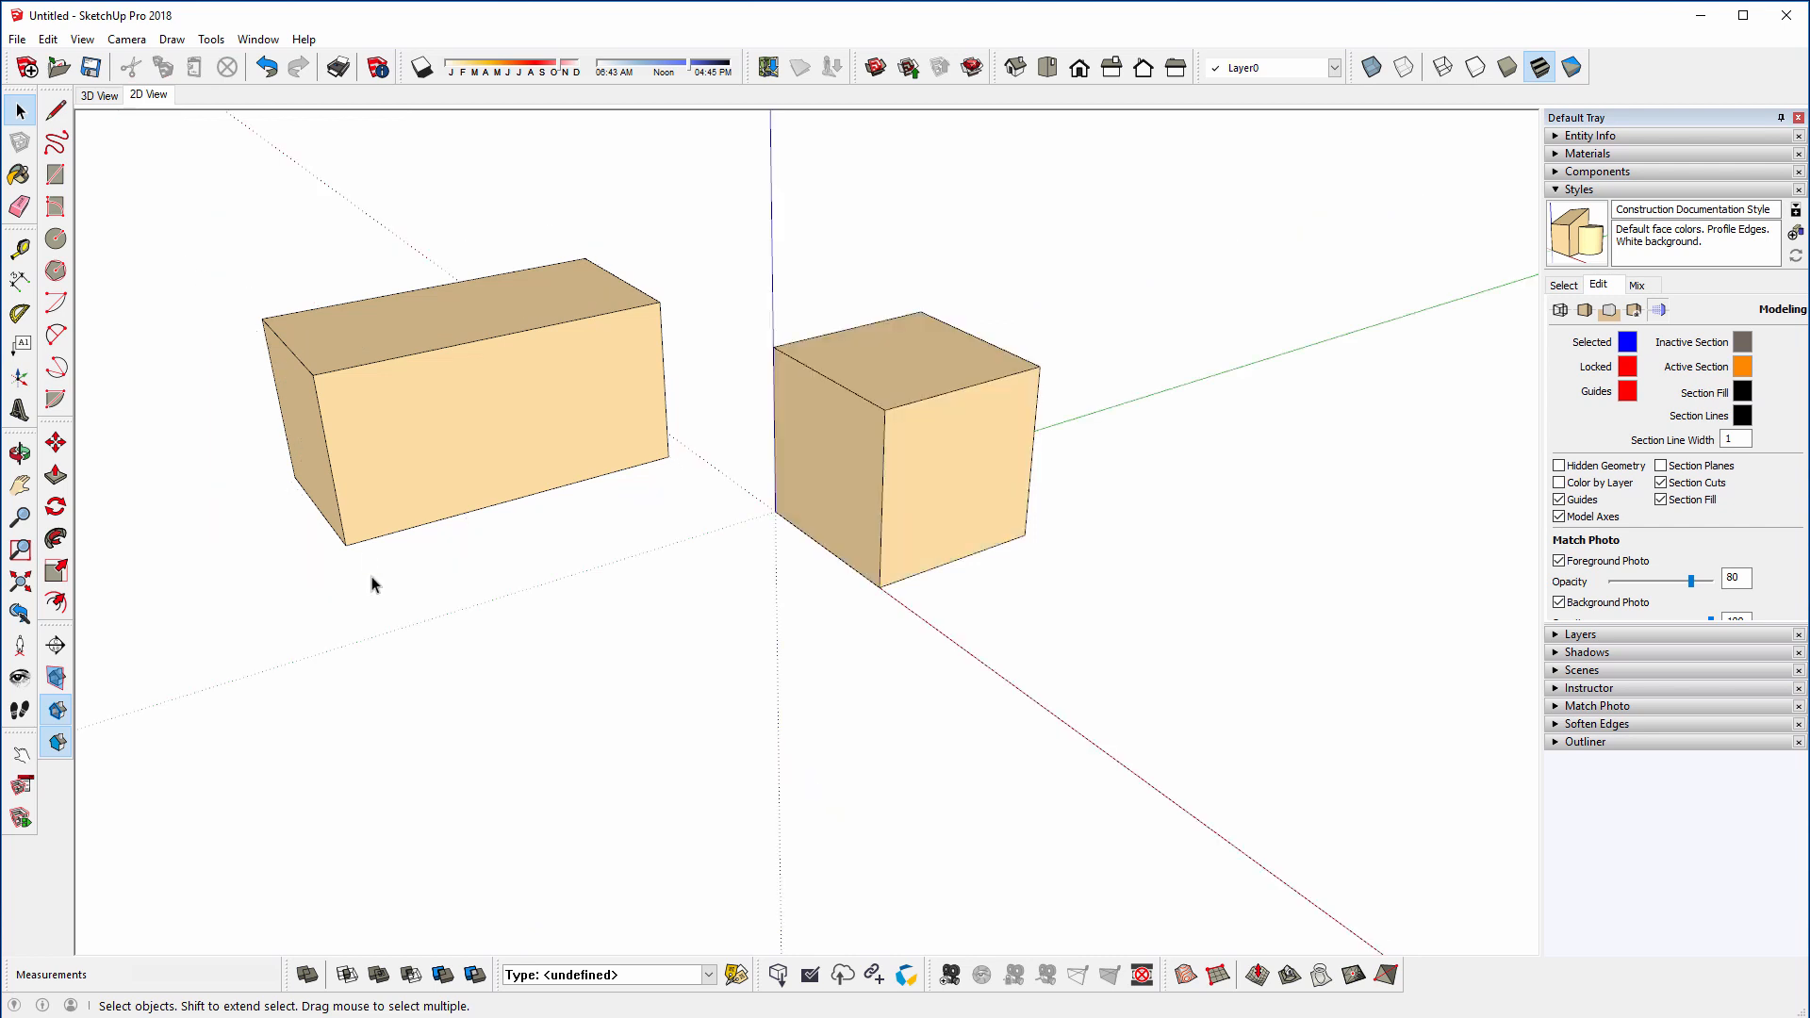
right_click(393, 343)
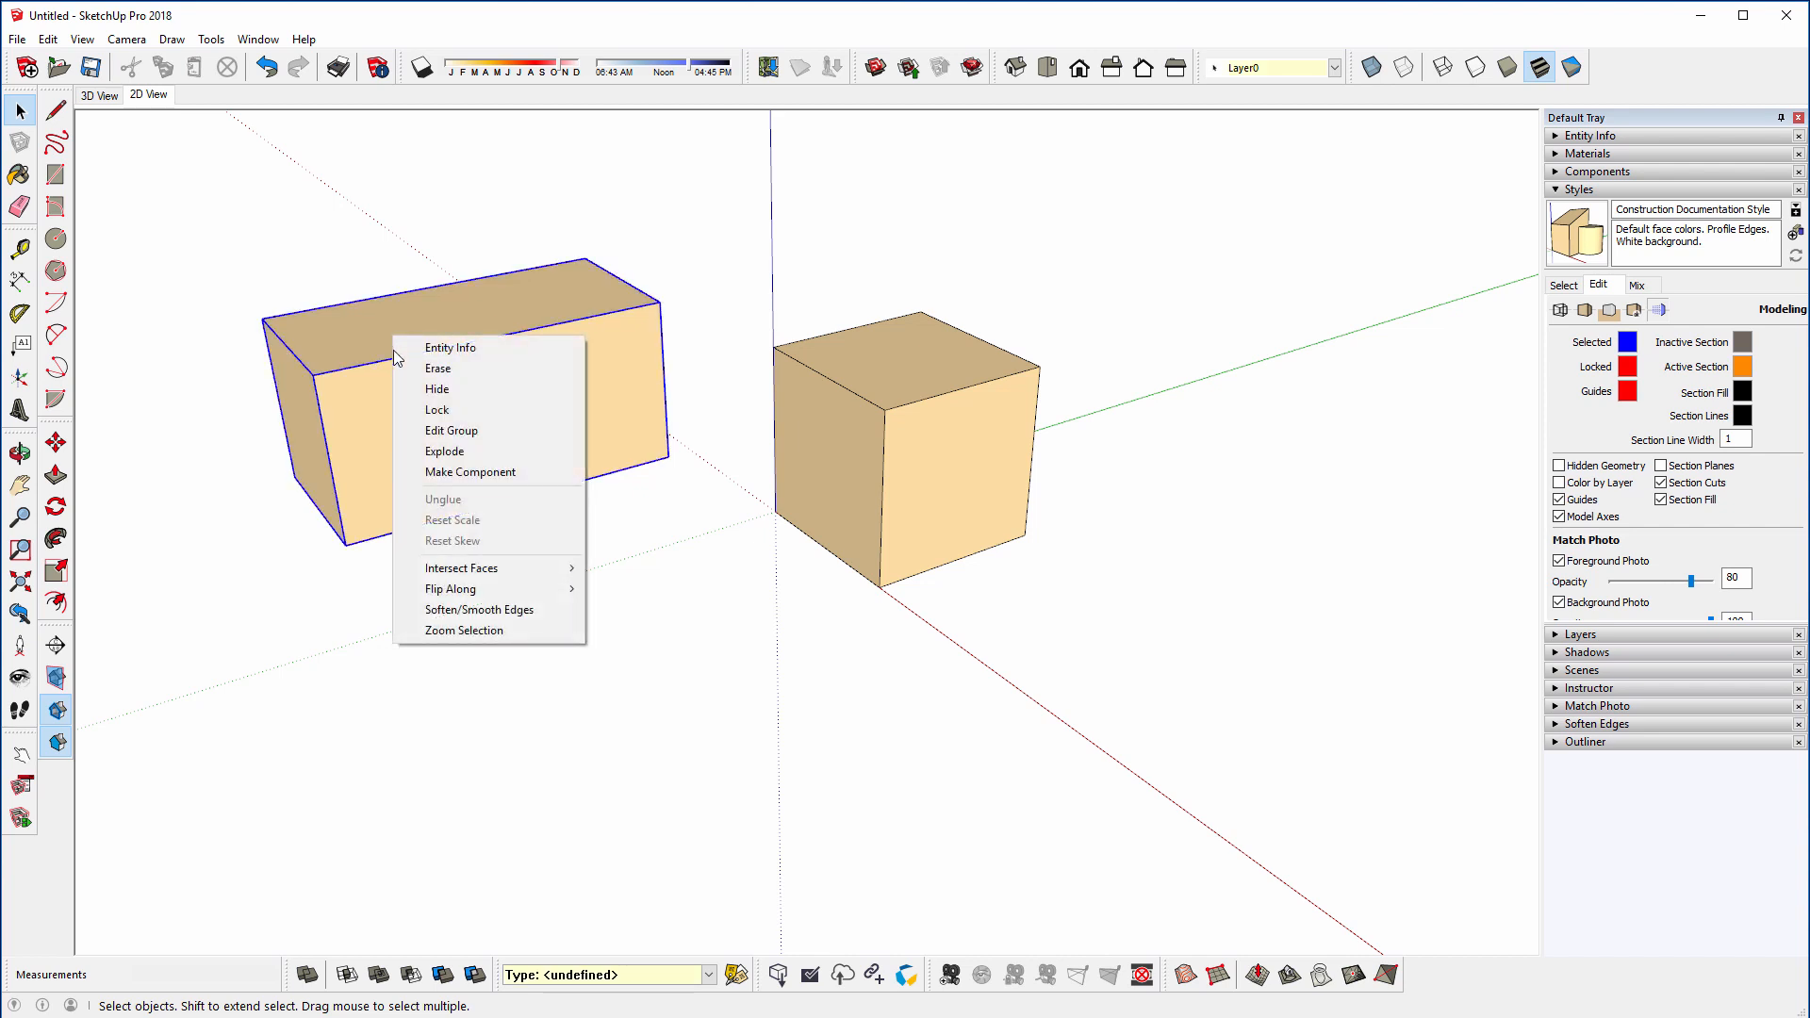
left_click(451, 431)
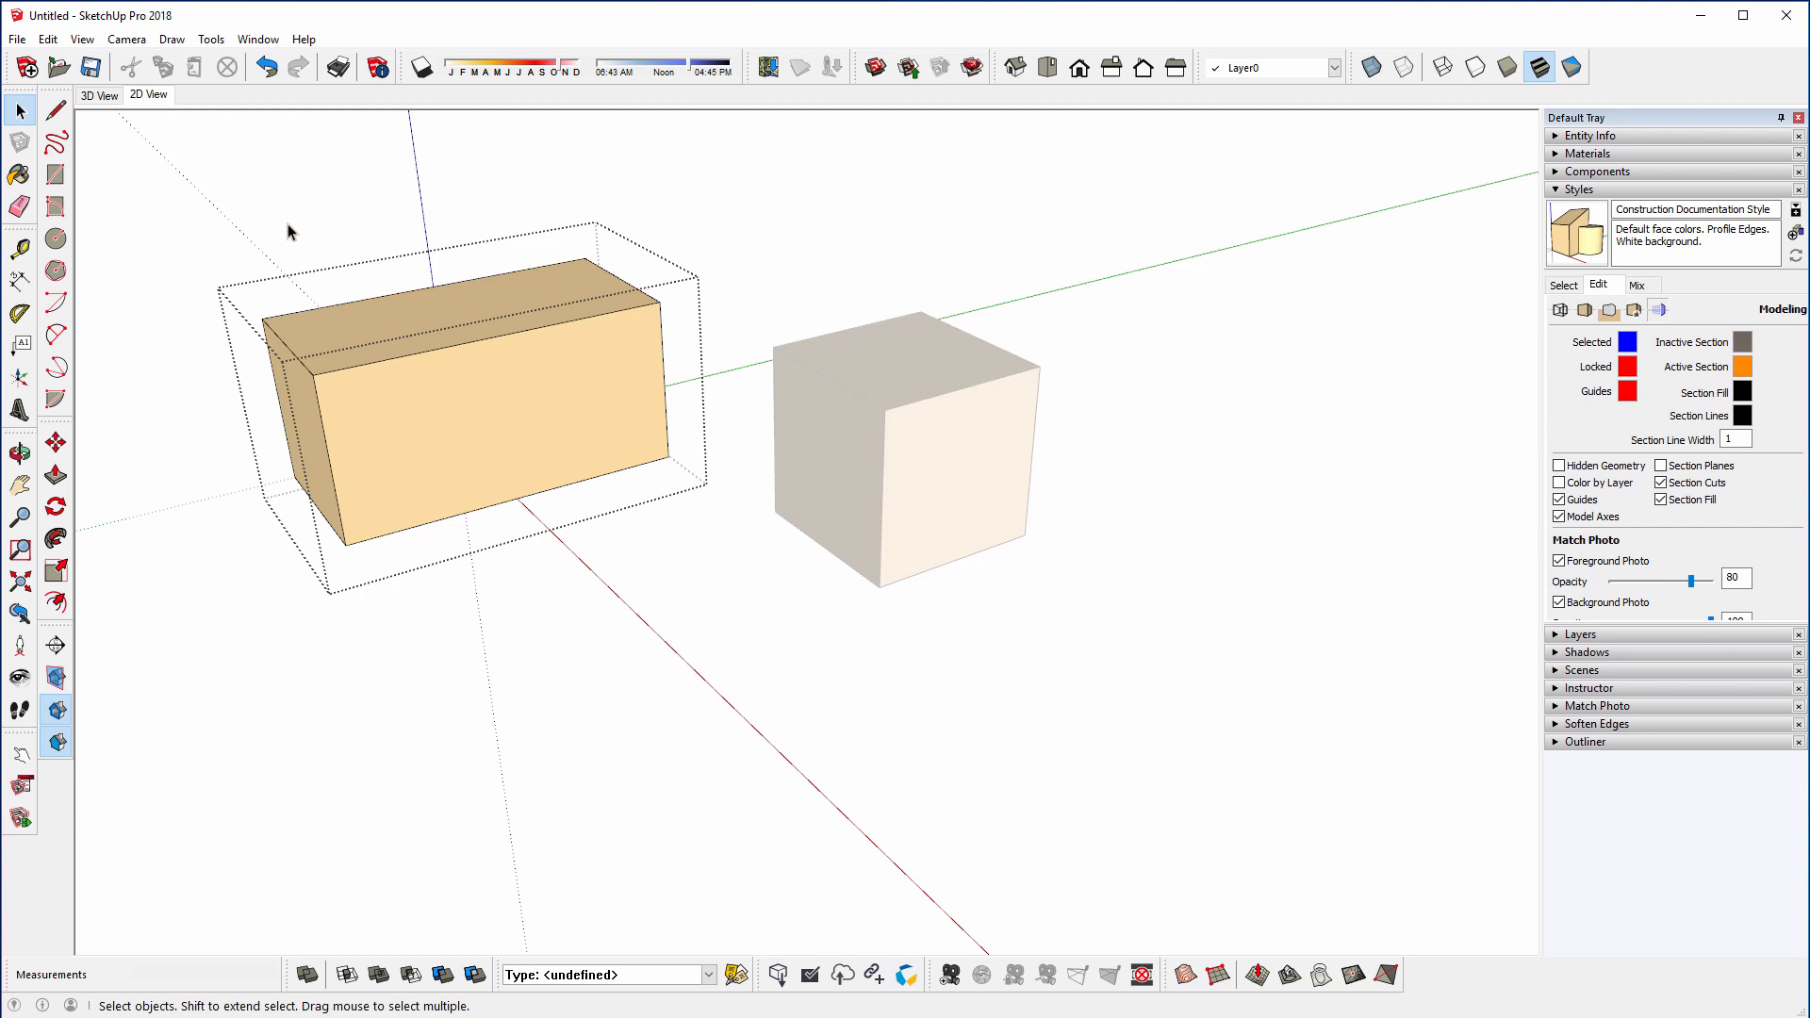
right_click(204, 204)
left_click(226, 214)
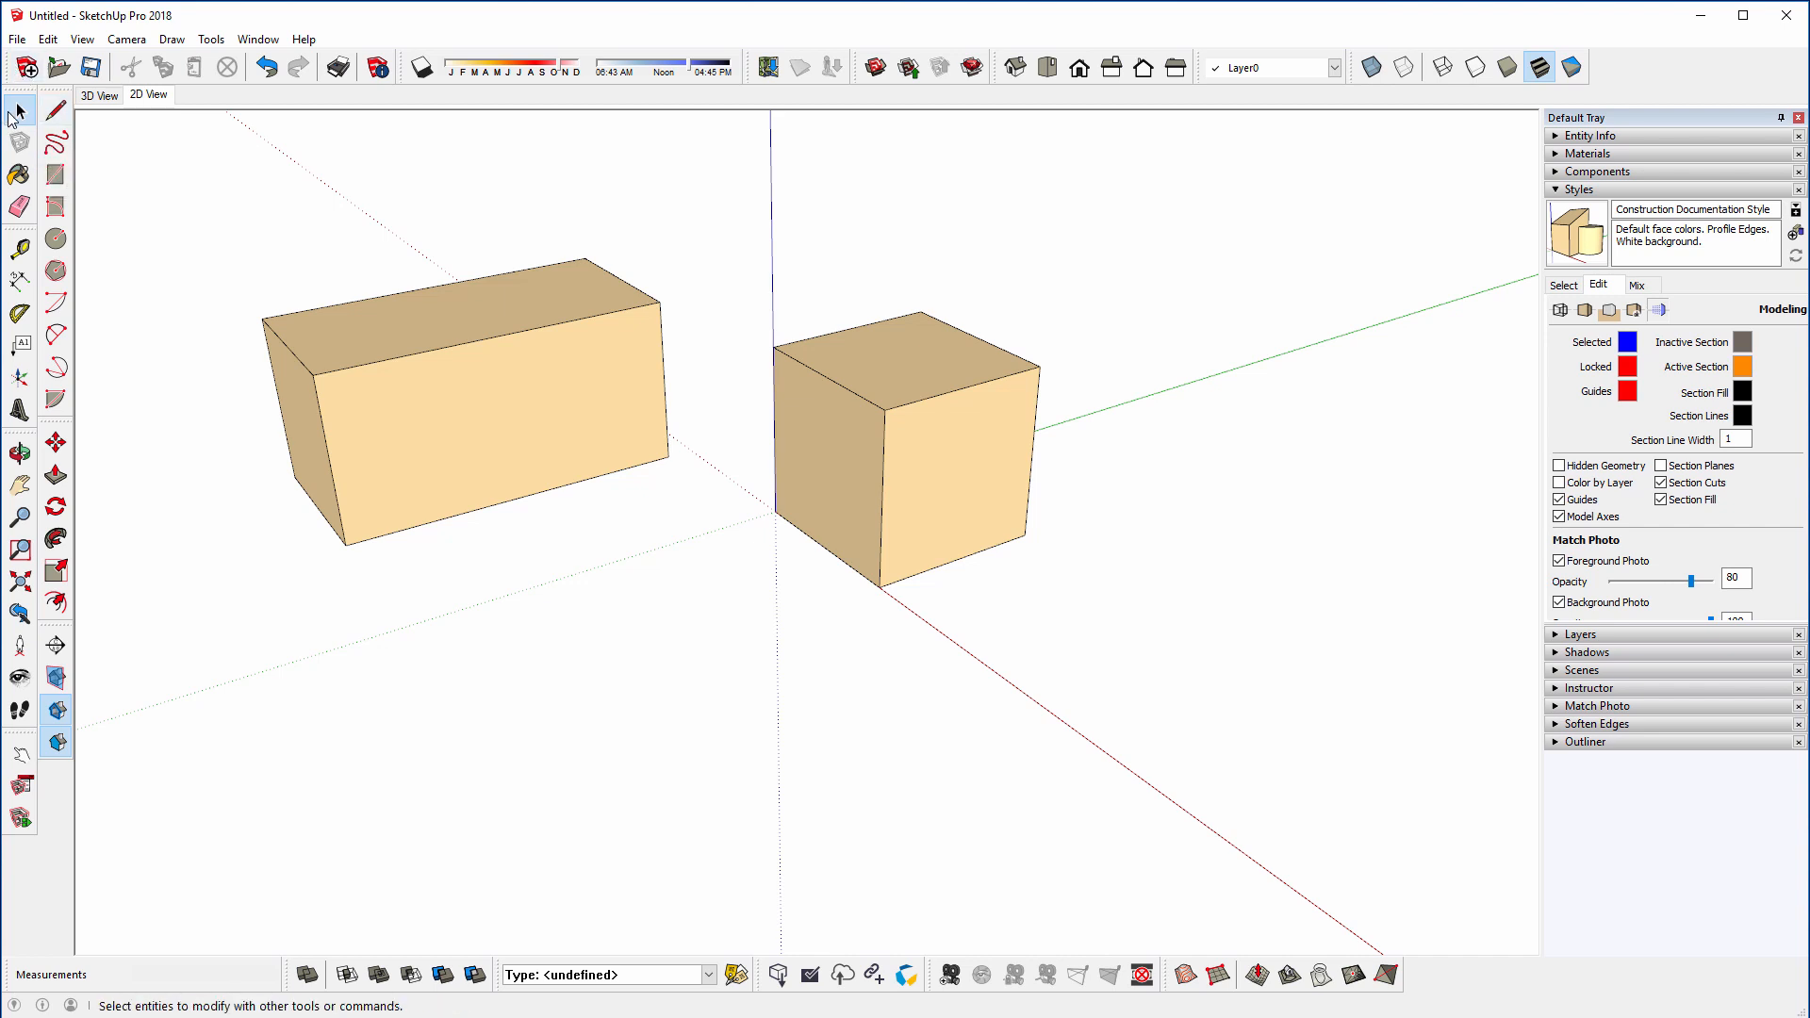
left_click(394, 347)
double_click(394, 347)
left_click(263, 255)
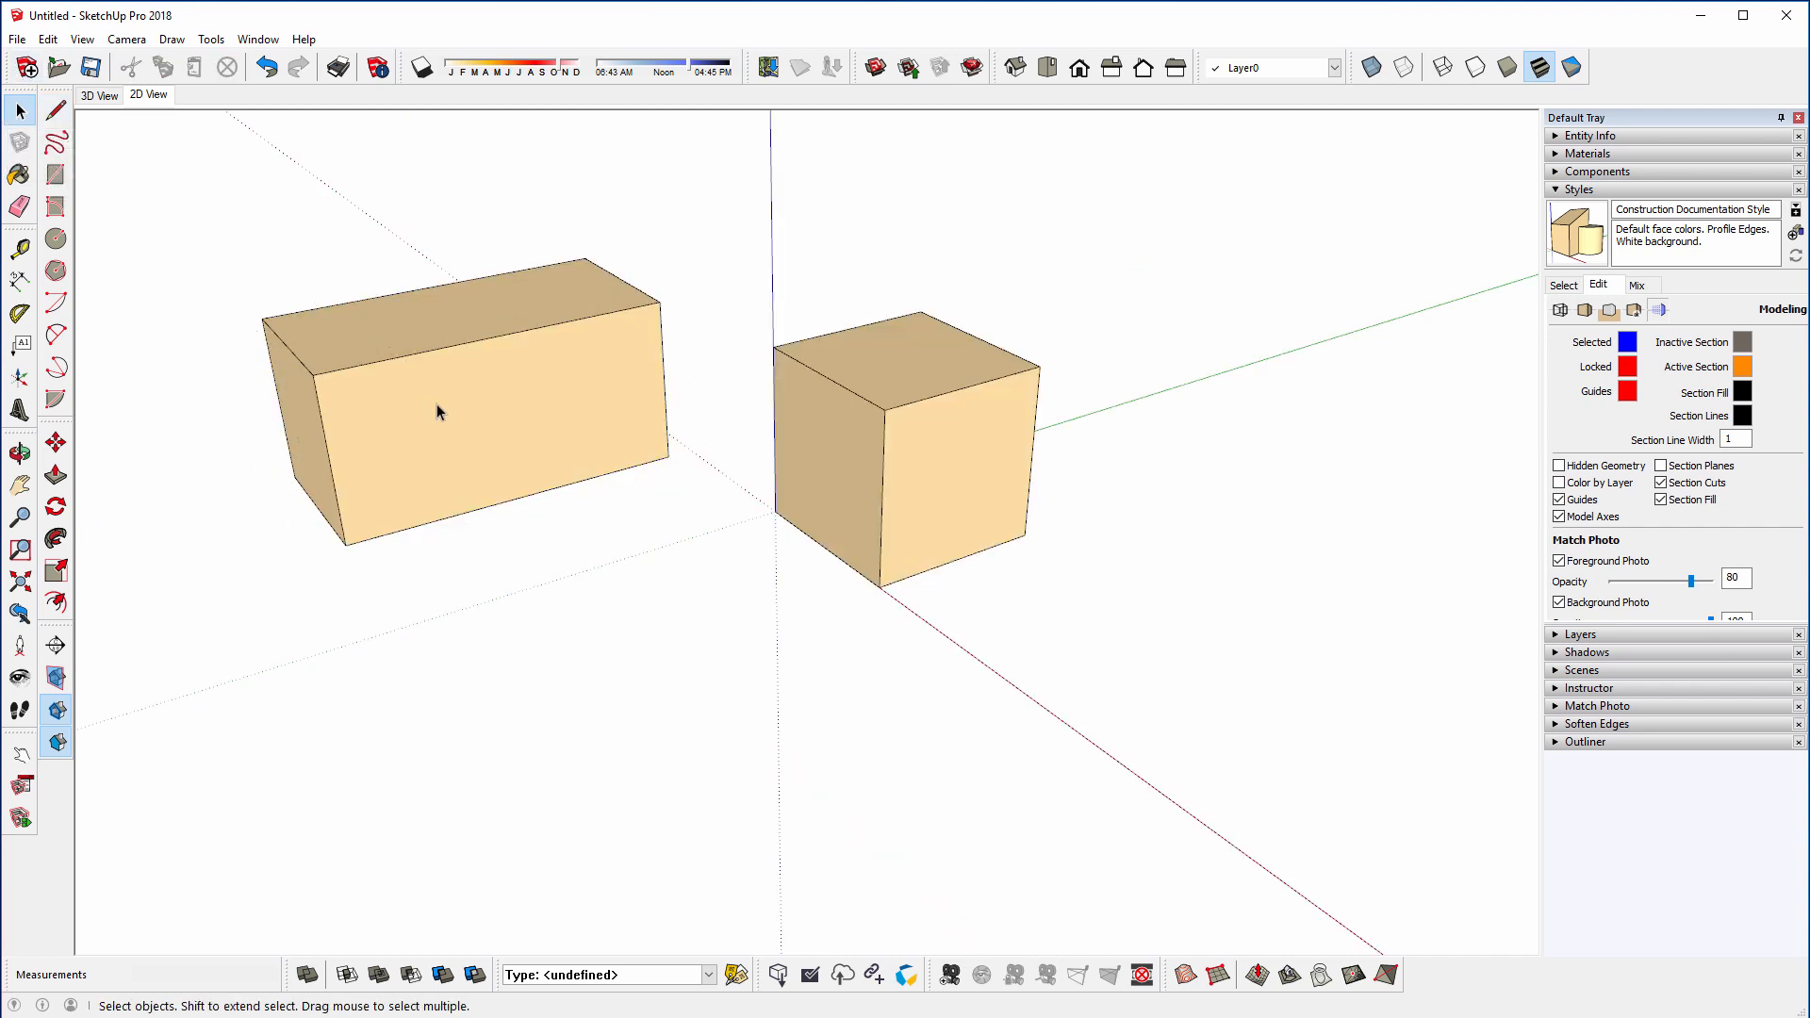
- Draw a rectangle of about 156 by 119 mm on the ground in front of the two grouped boxes
scroll(605, 387, "down", 2)
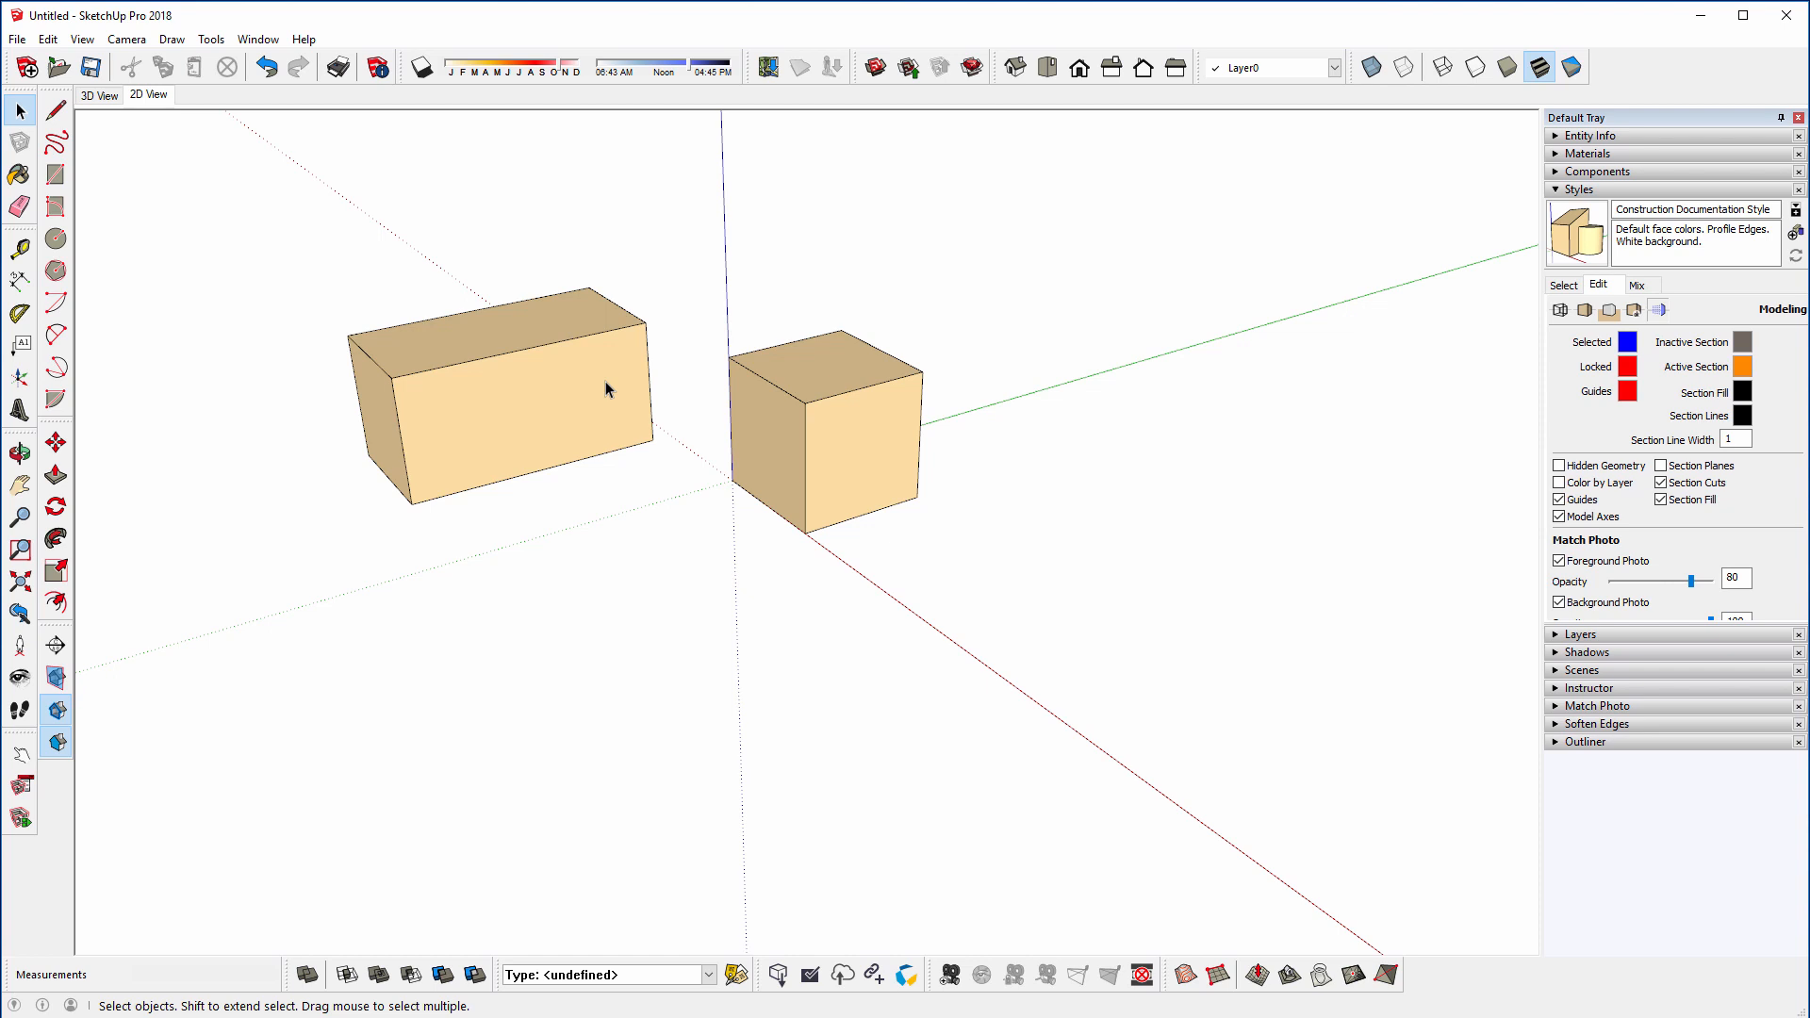
left_click(56, 174)
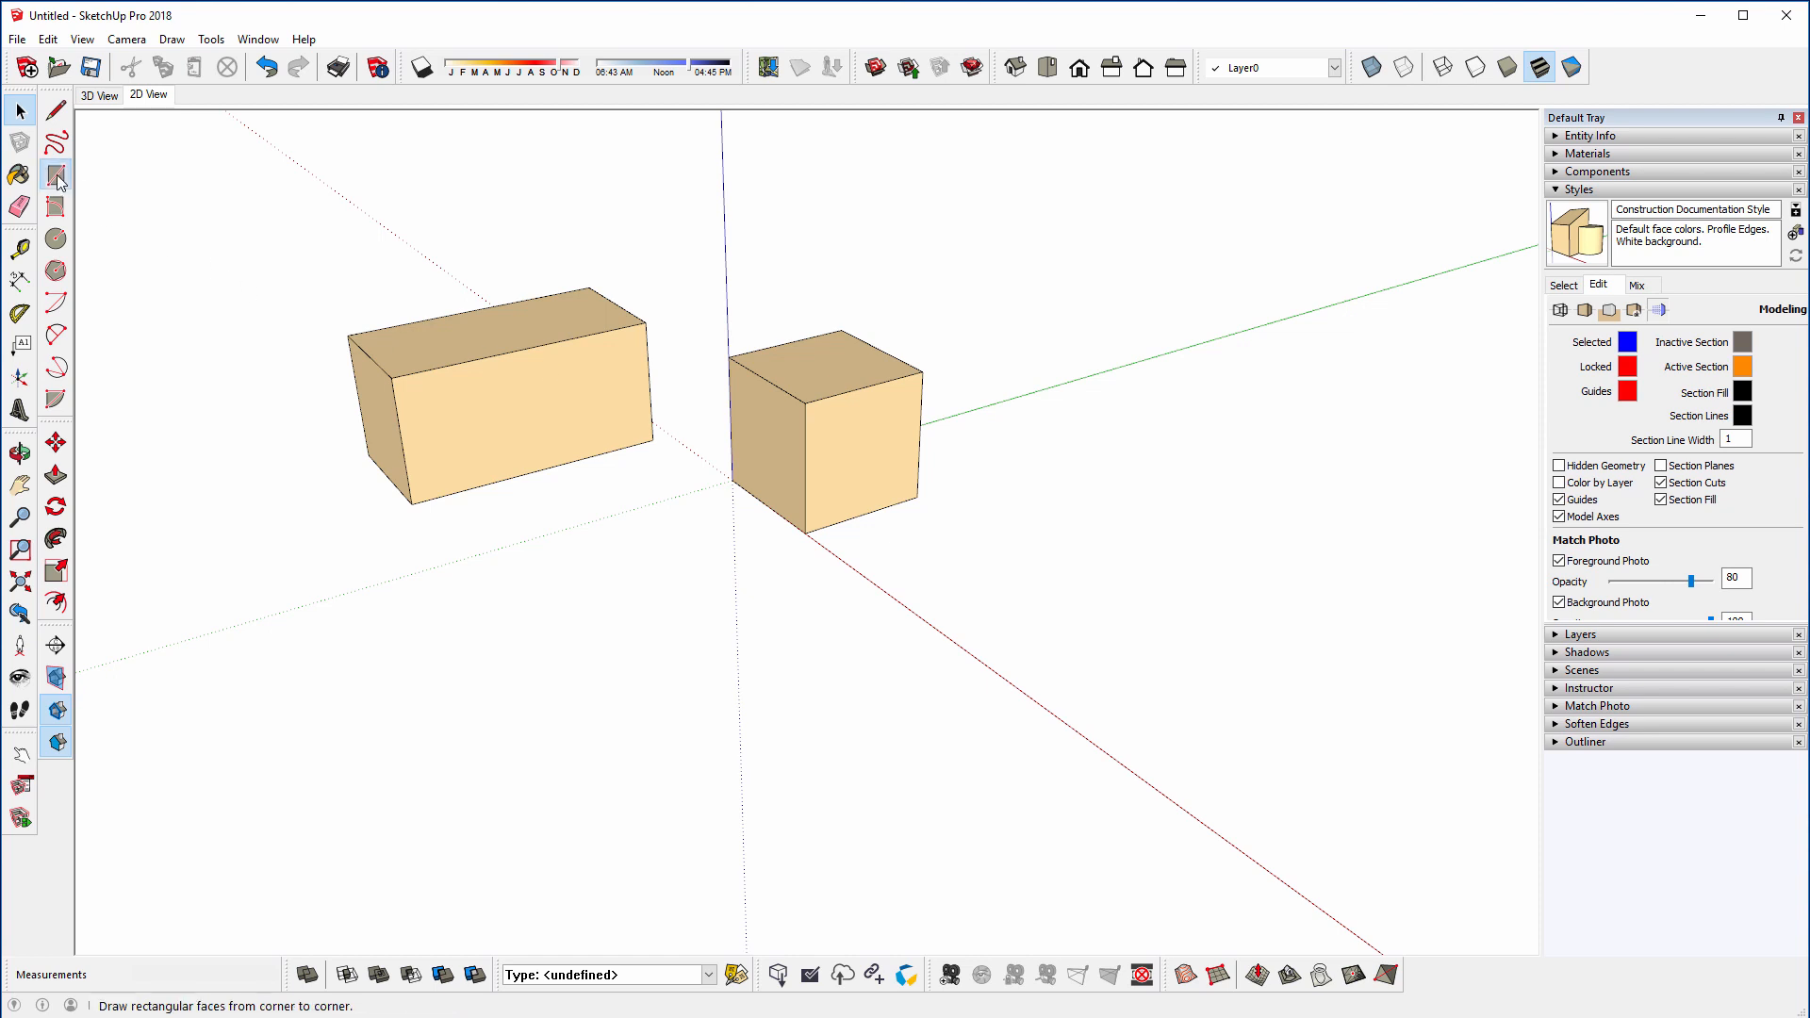
left_click(552, 698)
left_click(875, 767)
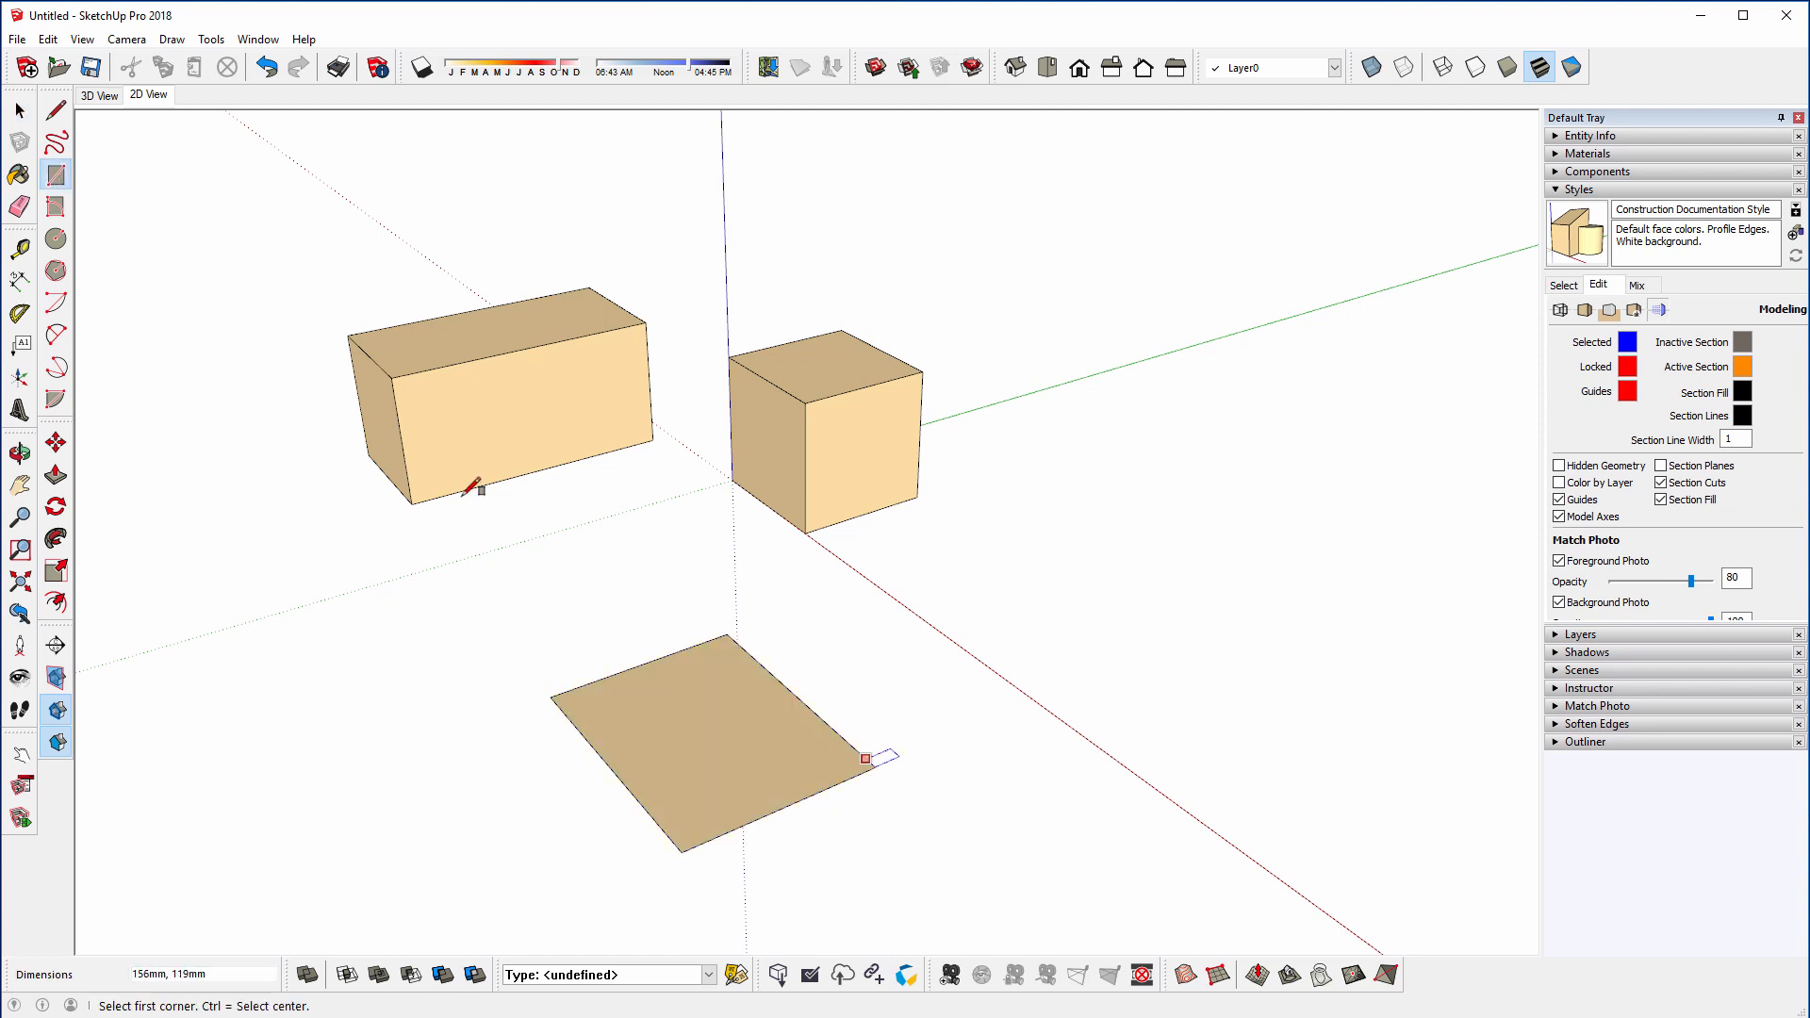
- Push/Pull the new rectangle upward into a box clearly taller than the two grouped ones
left_click(56, 474)
left_click(647, 708)
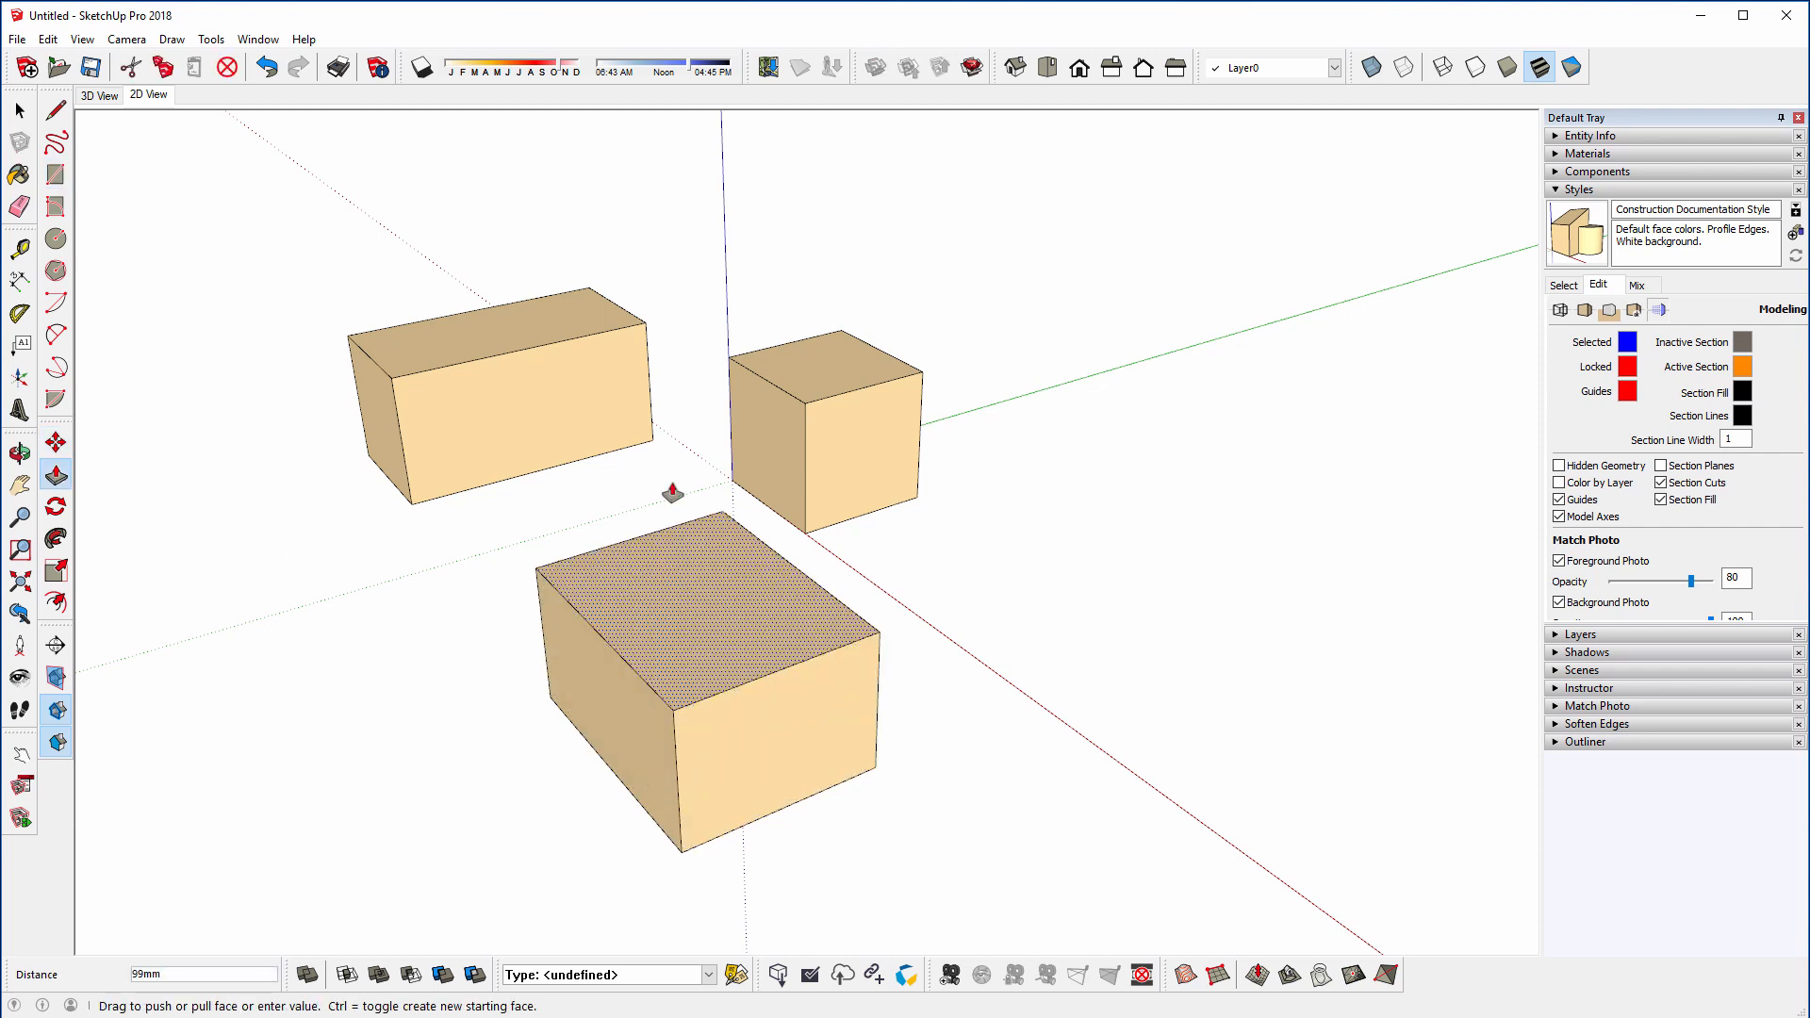
left_click(664, 415)
key("space")
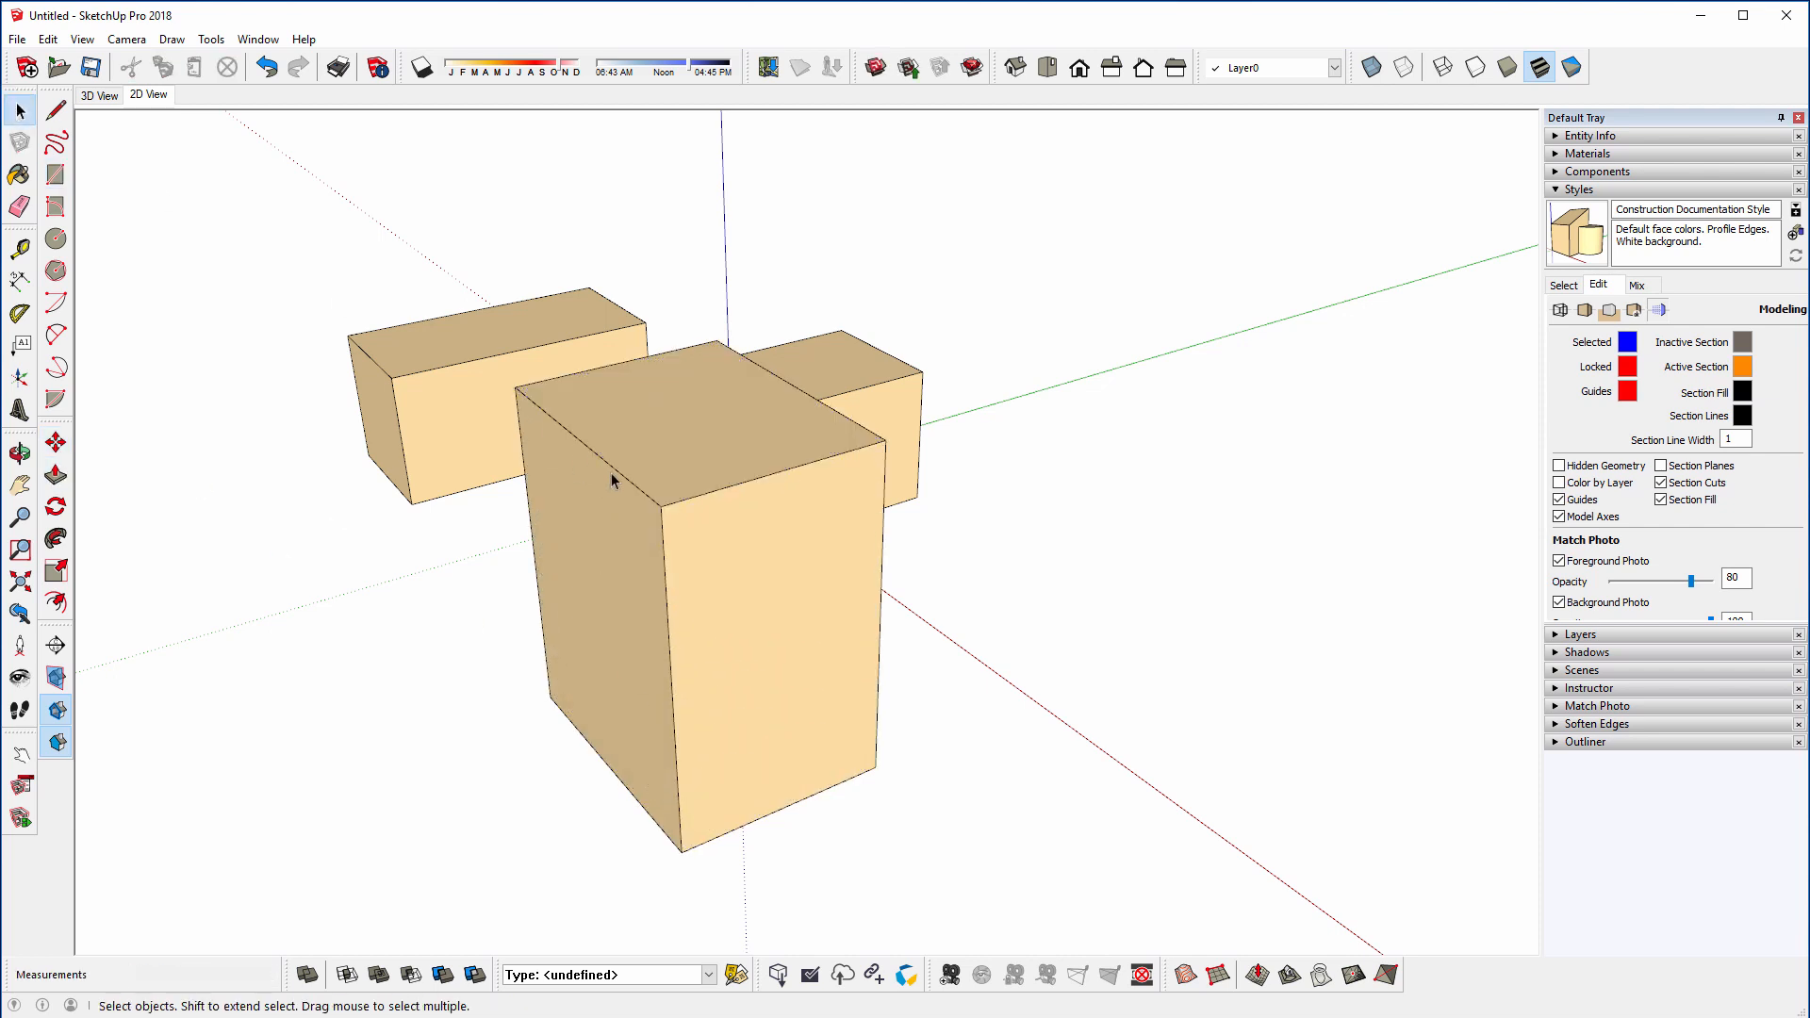
- Window-select the loose faces and edges of the new tall box
middle_click_drag(629, 479, 174, 565)
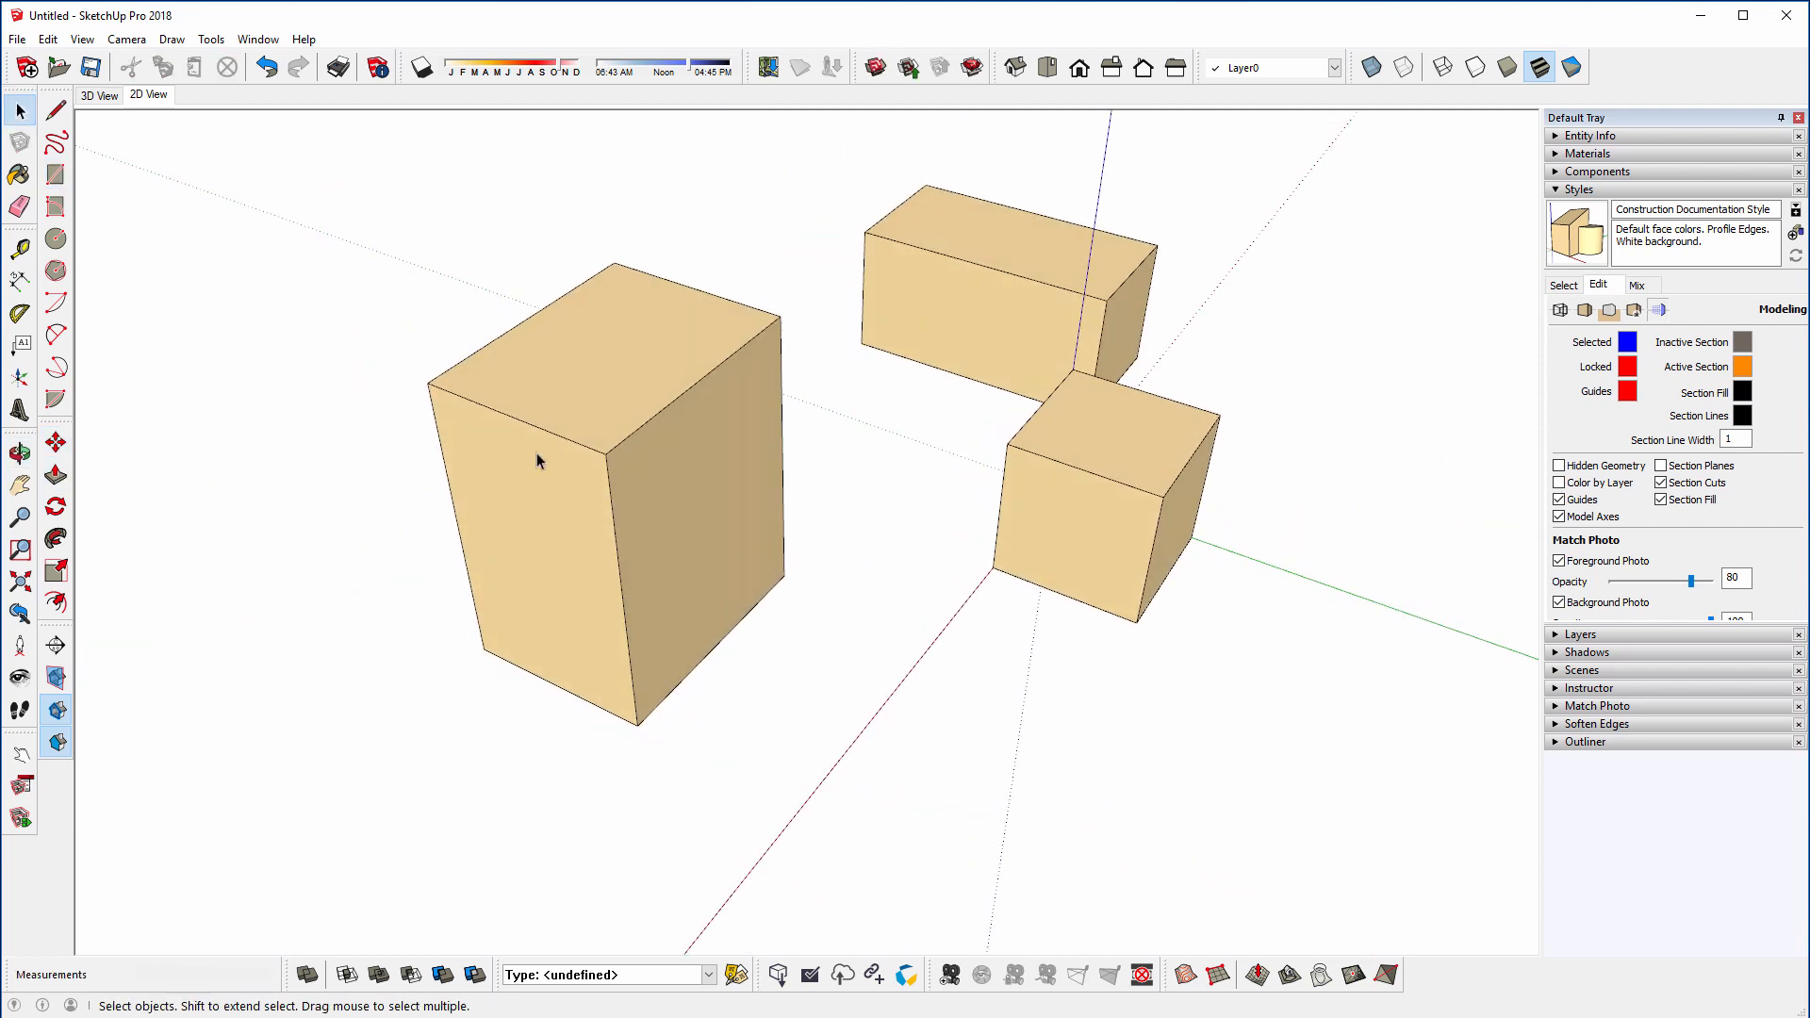
left_click_drag(358, 189, 821, 788)
middle_click_drag(605, 596, 946, 586)
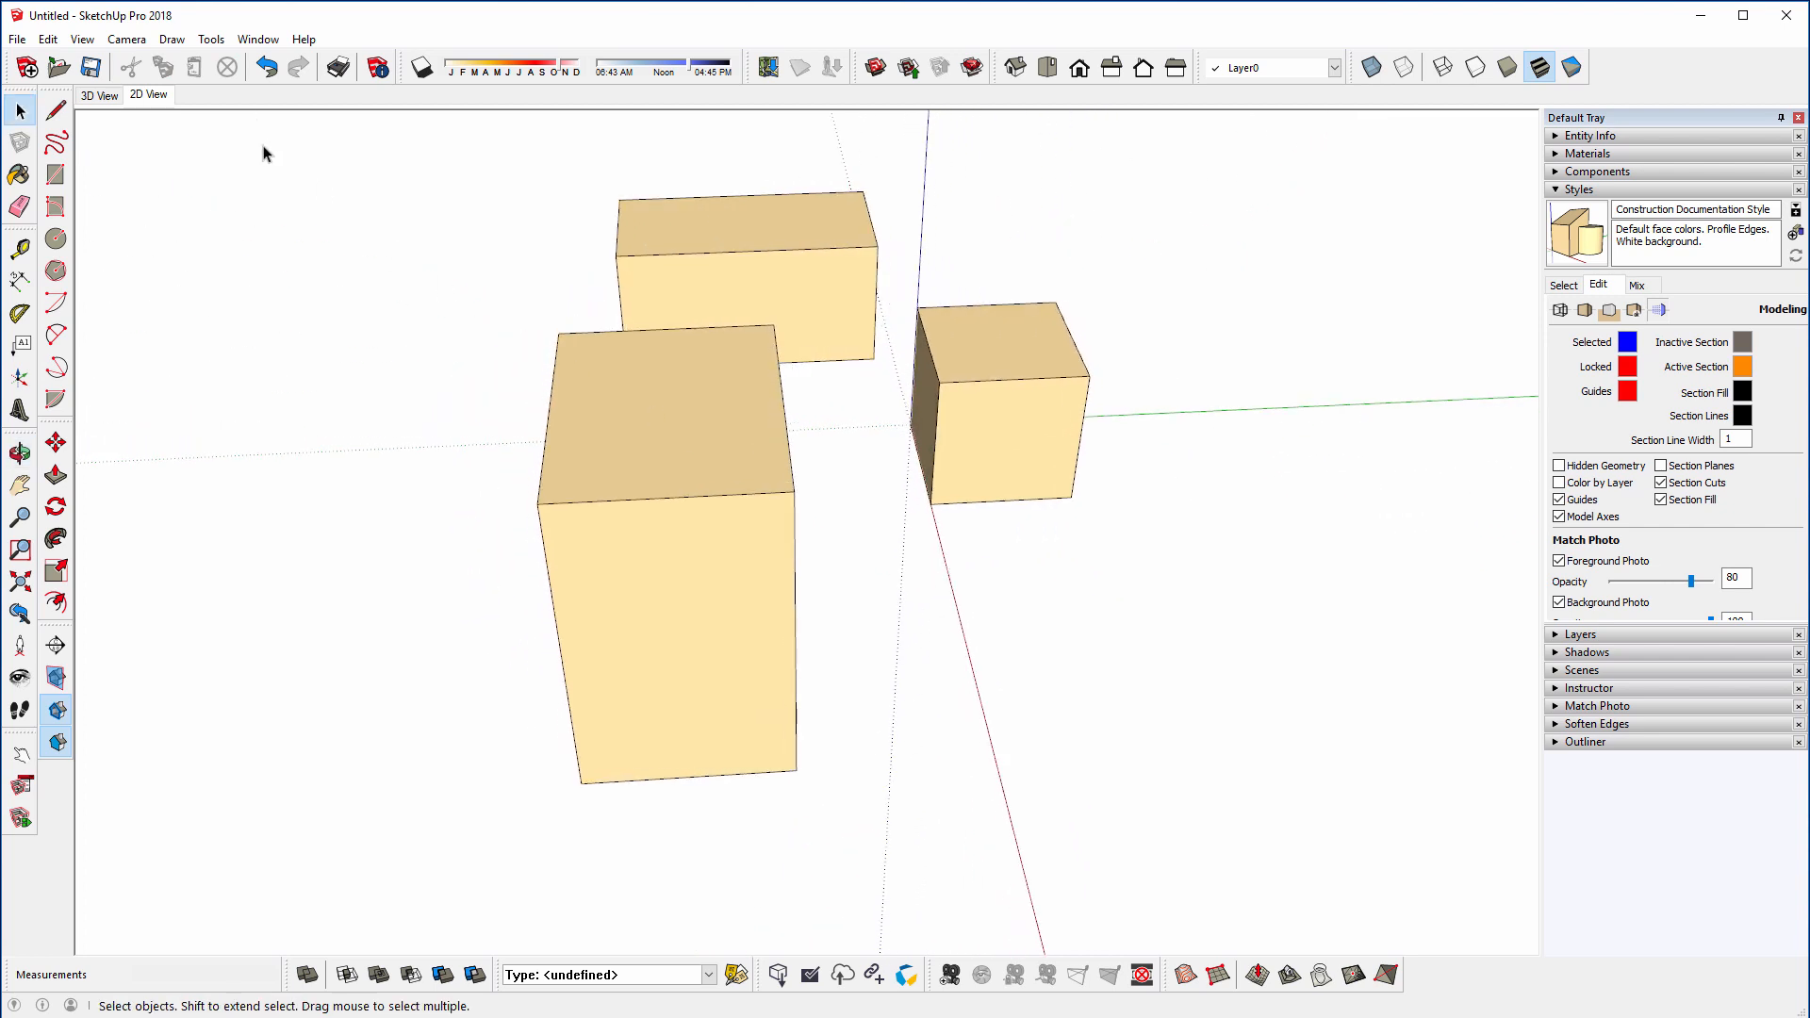
left_click_drag(263, 147, 829, 820)
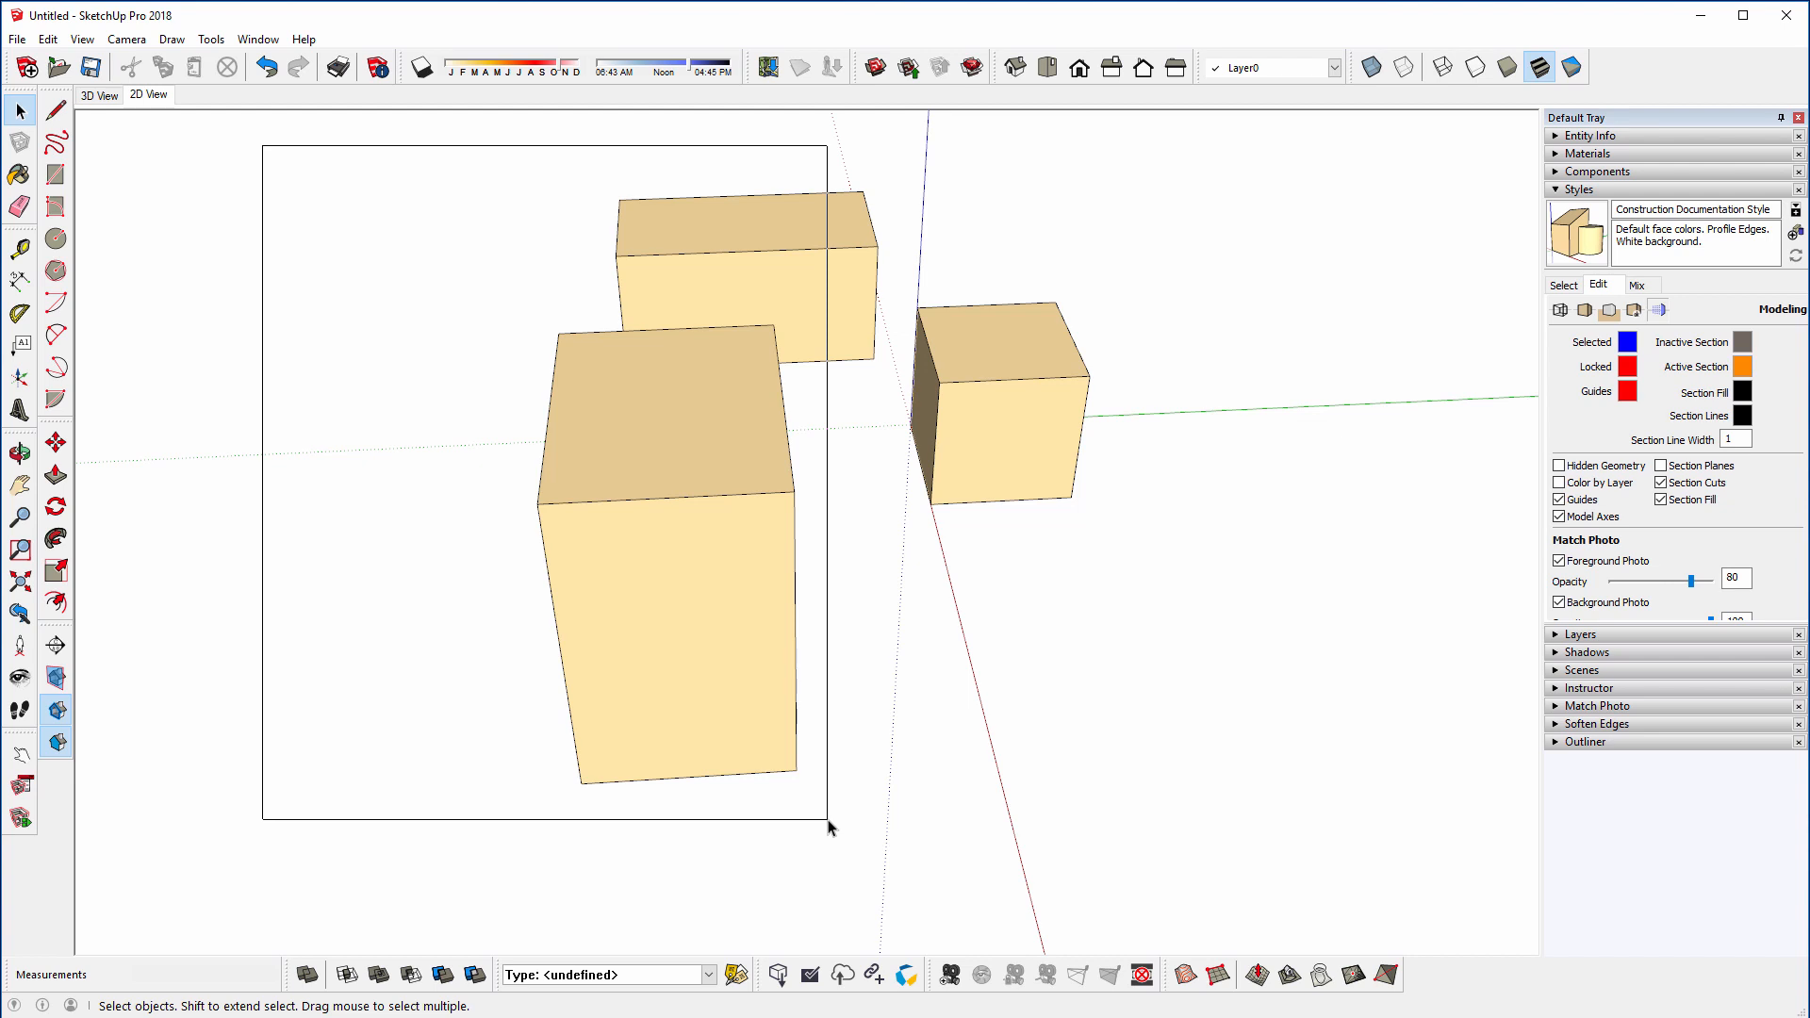
left_click_drag(829, 820, 829, 821)
- Select the lengthened box's group as a single object and clear the selection
middle_click_drag(578, 639, 674, 443)
left_click(497, 332)
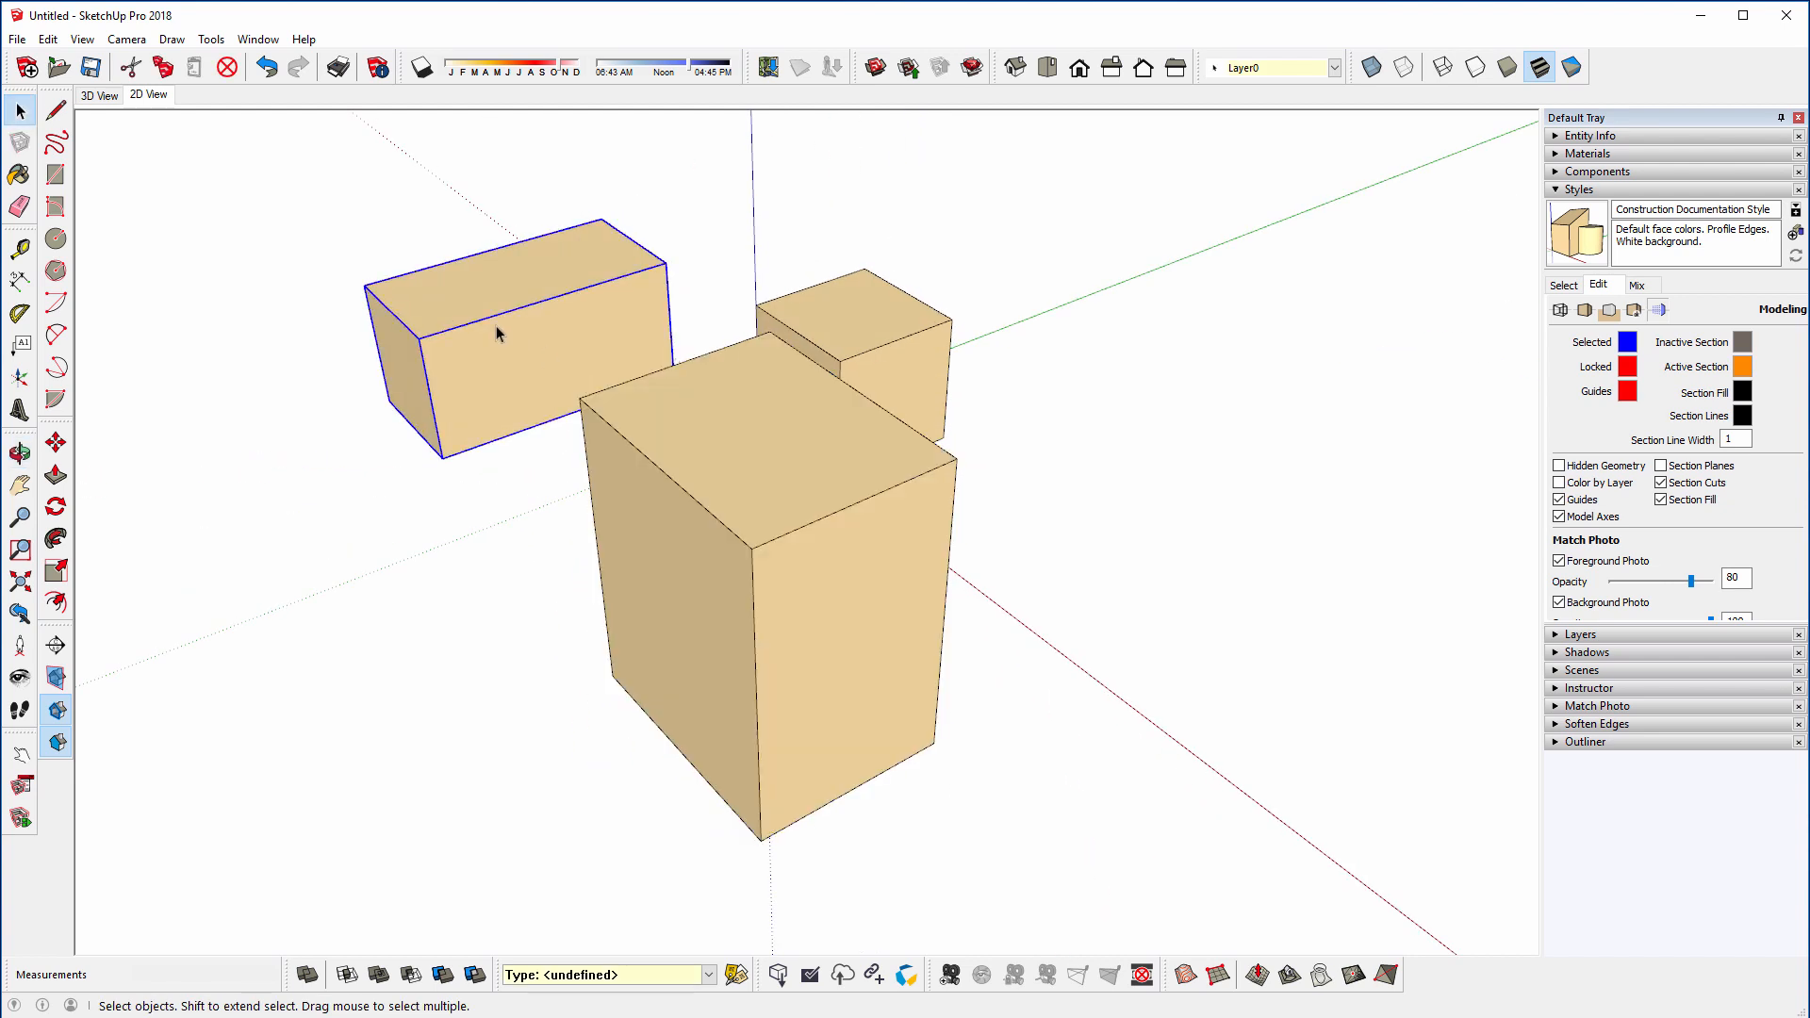
left_click(545, 522)
middle_click_drag(545, 521, 613, 433)
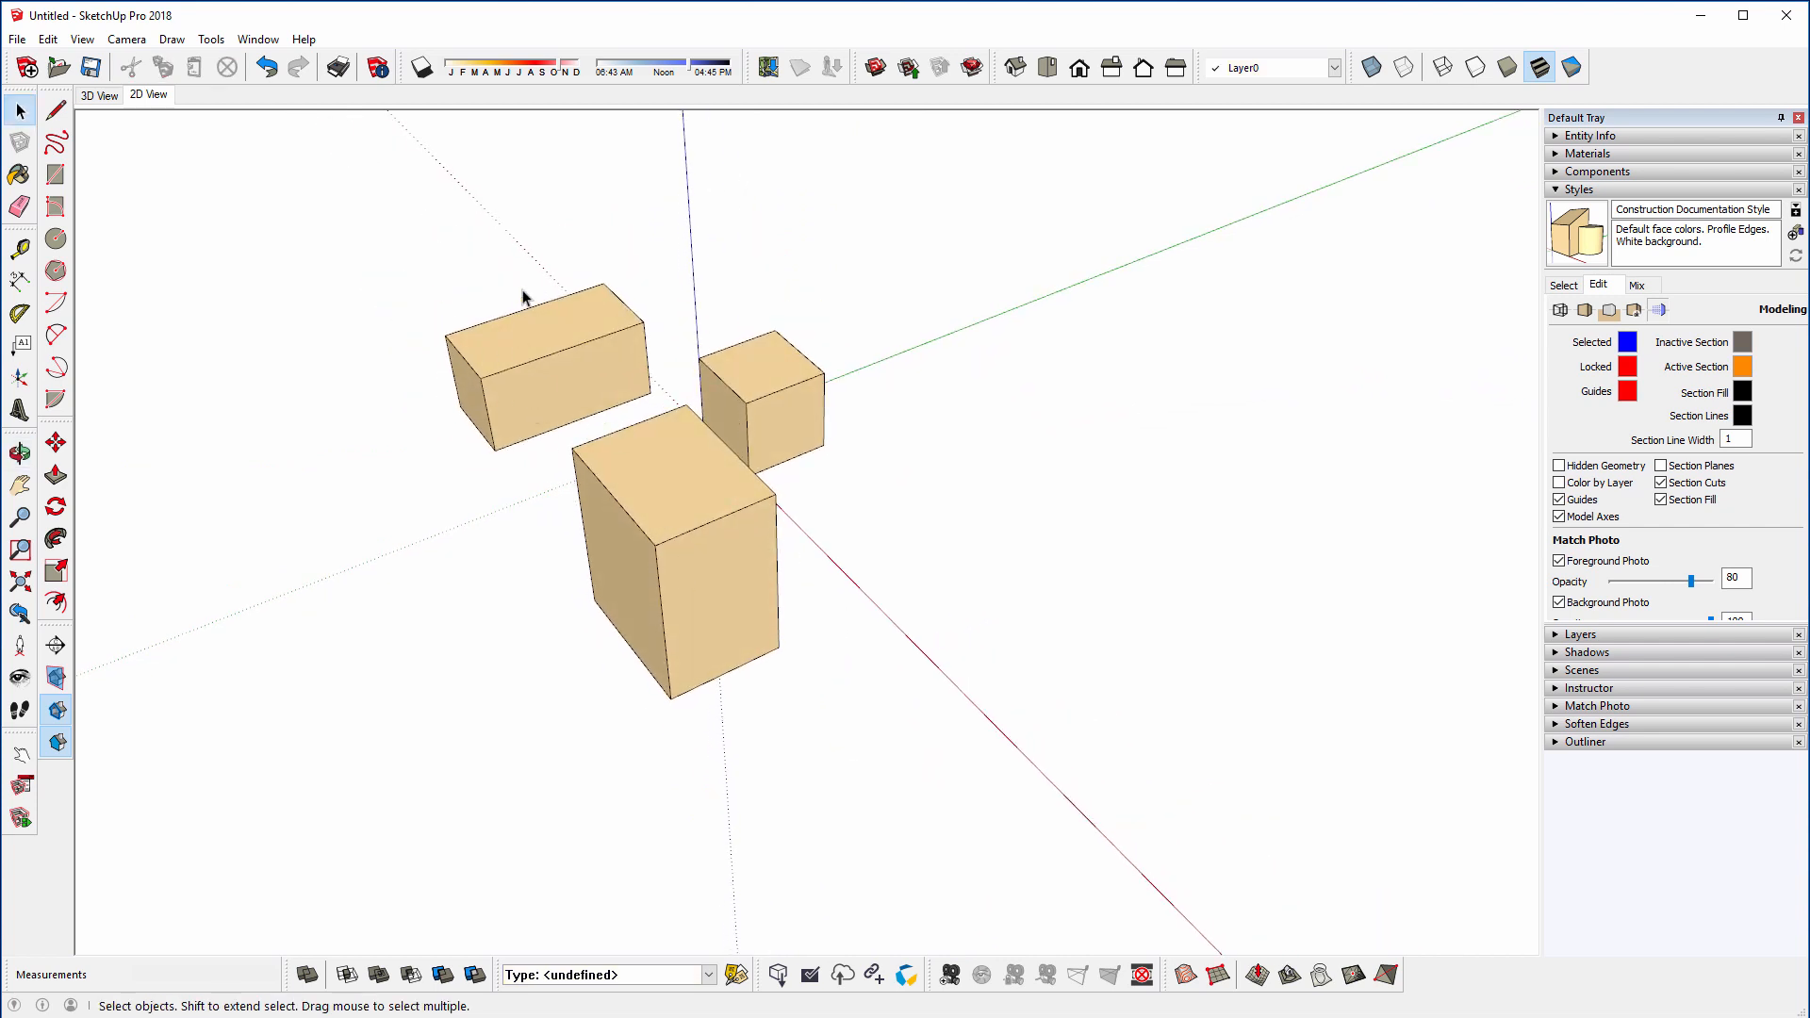
left_click_drag(522, 248, 492, 300)
left_click_drag(492, 319, 498, 332)
left_click_drag(493, 237, 407, 366)
left_click(407, 366)
- Make a component from all of the tall box's geometry, keeping the default definition name and replacing the selection with the component
middle_click_drag(717, 476, 507, 390)
left_click_drag(461, 335, 774, 708)
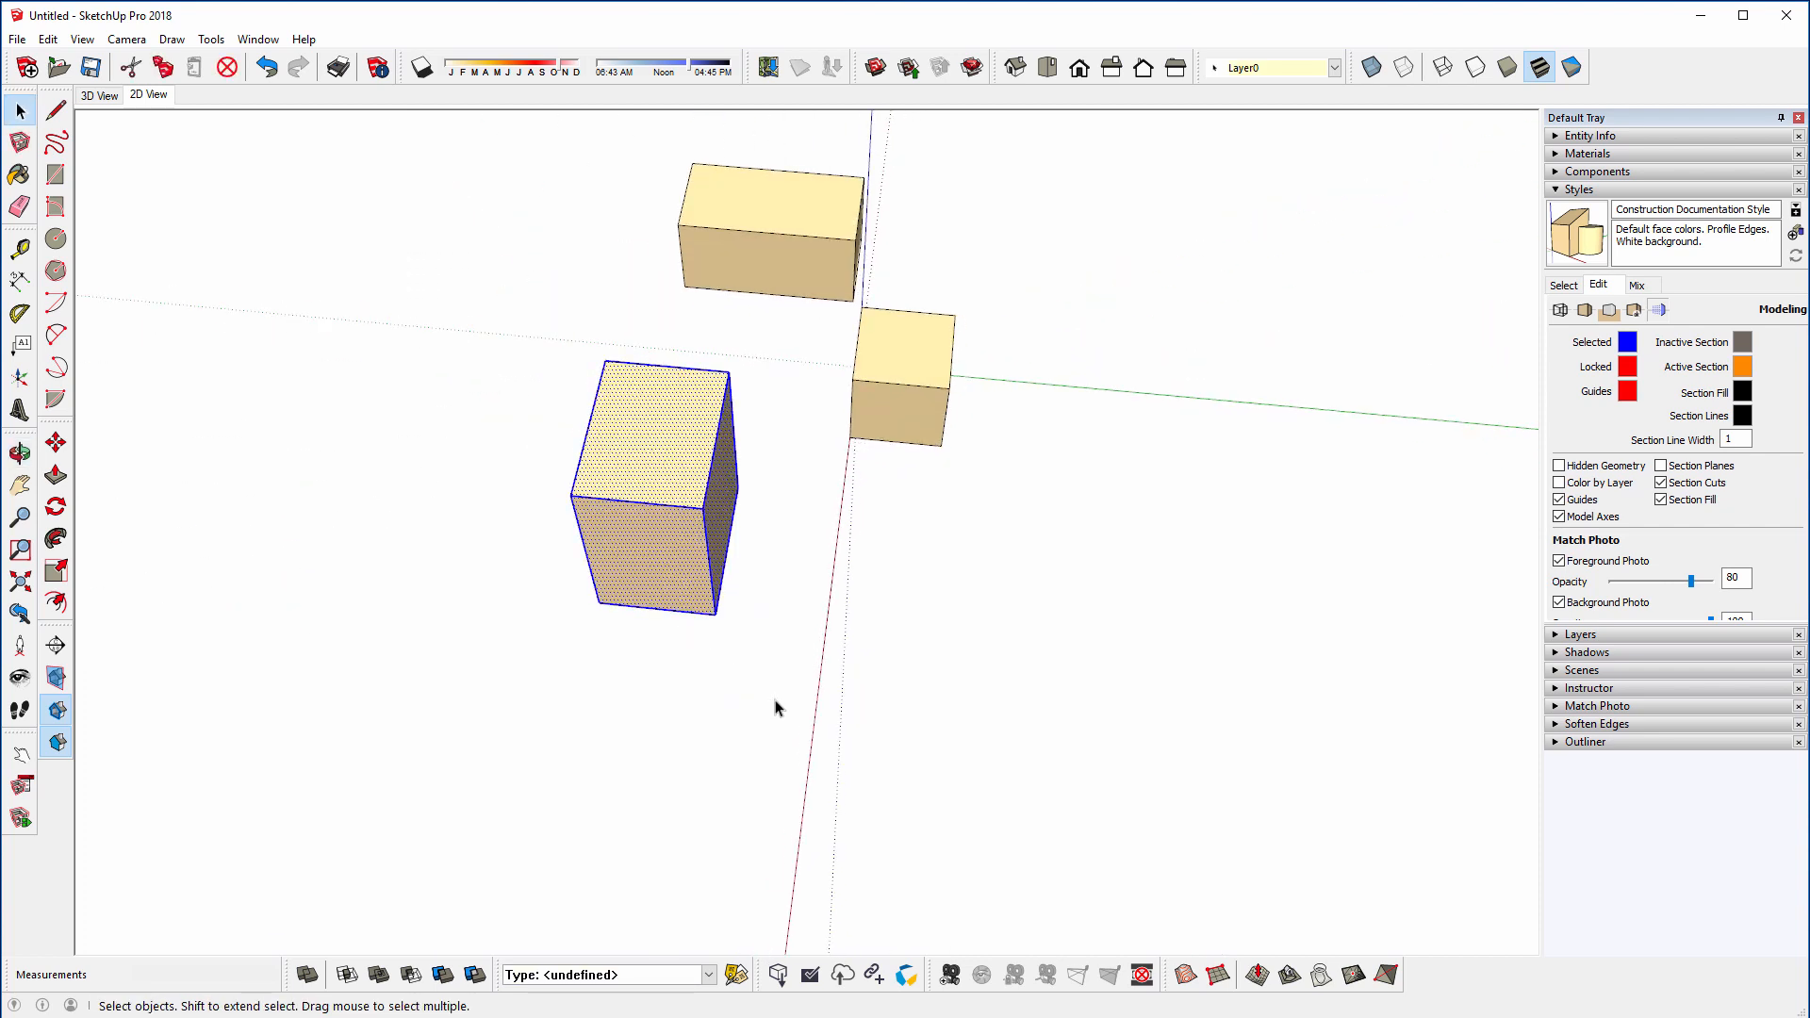
right_click(663, 505)
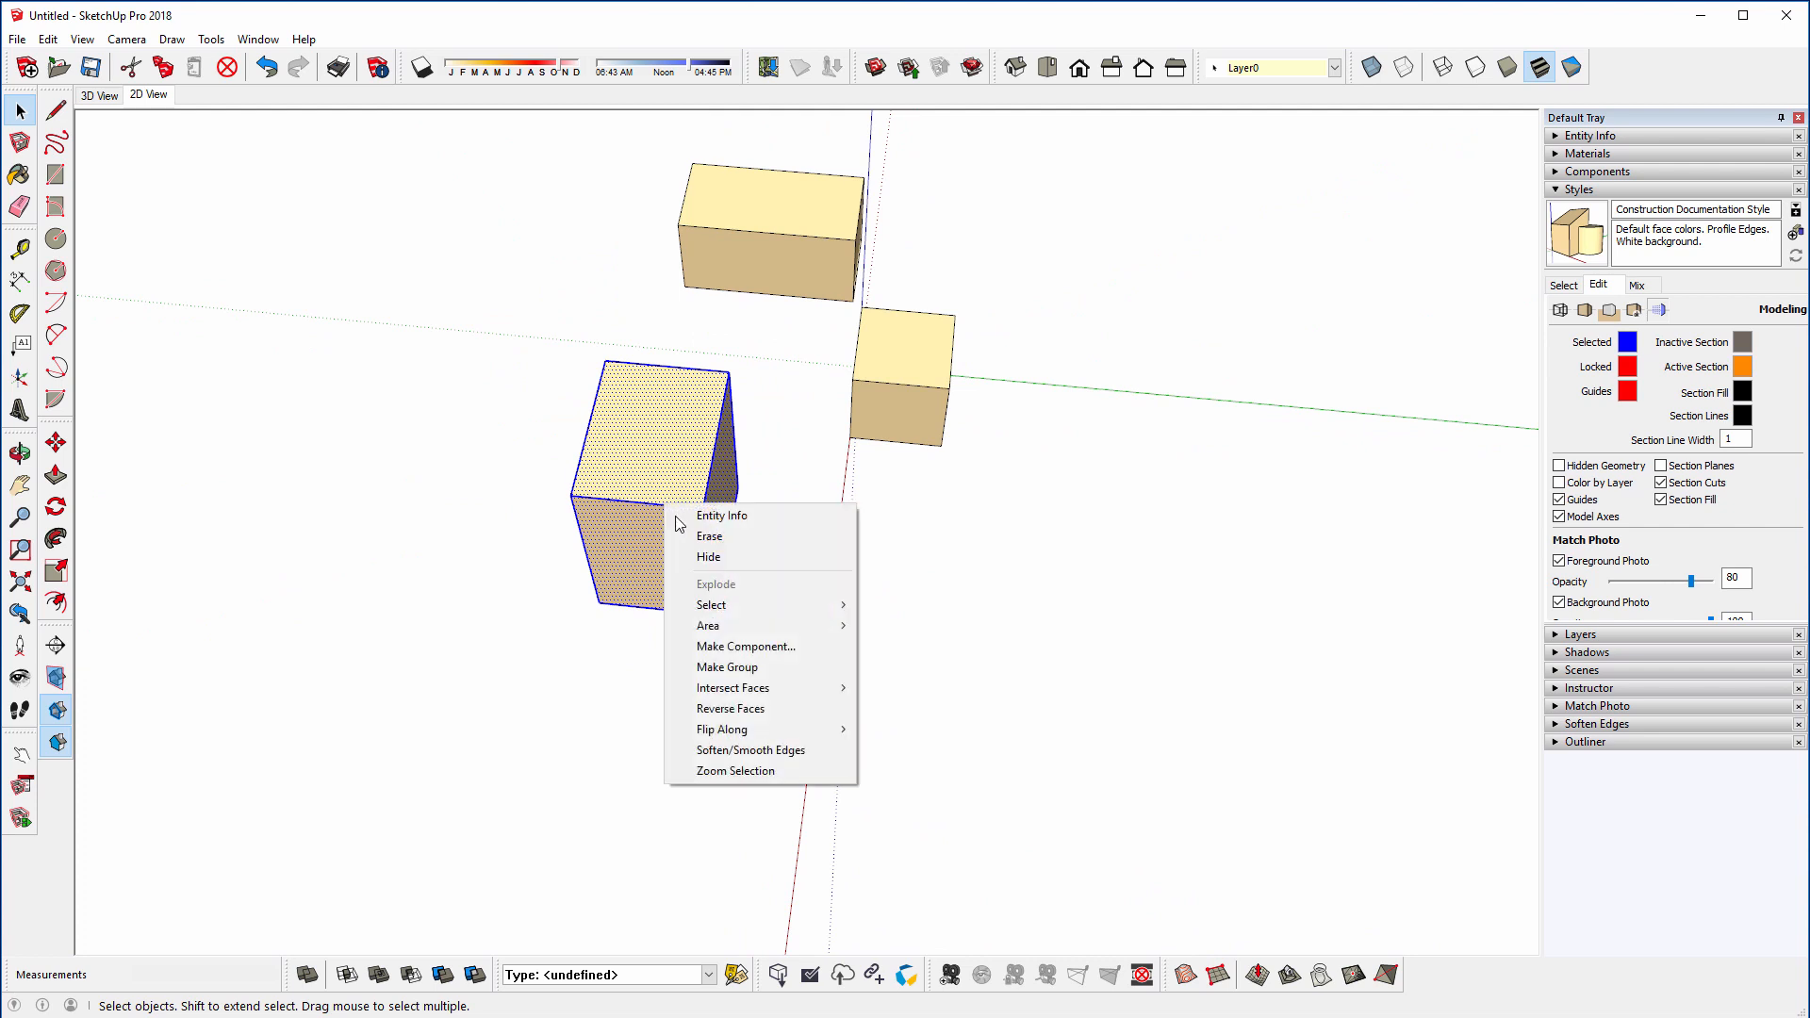
left_click(718, 648)
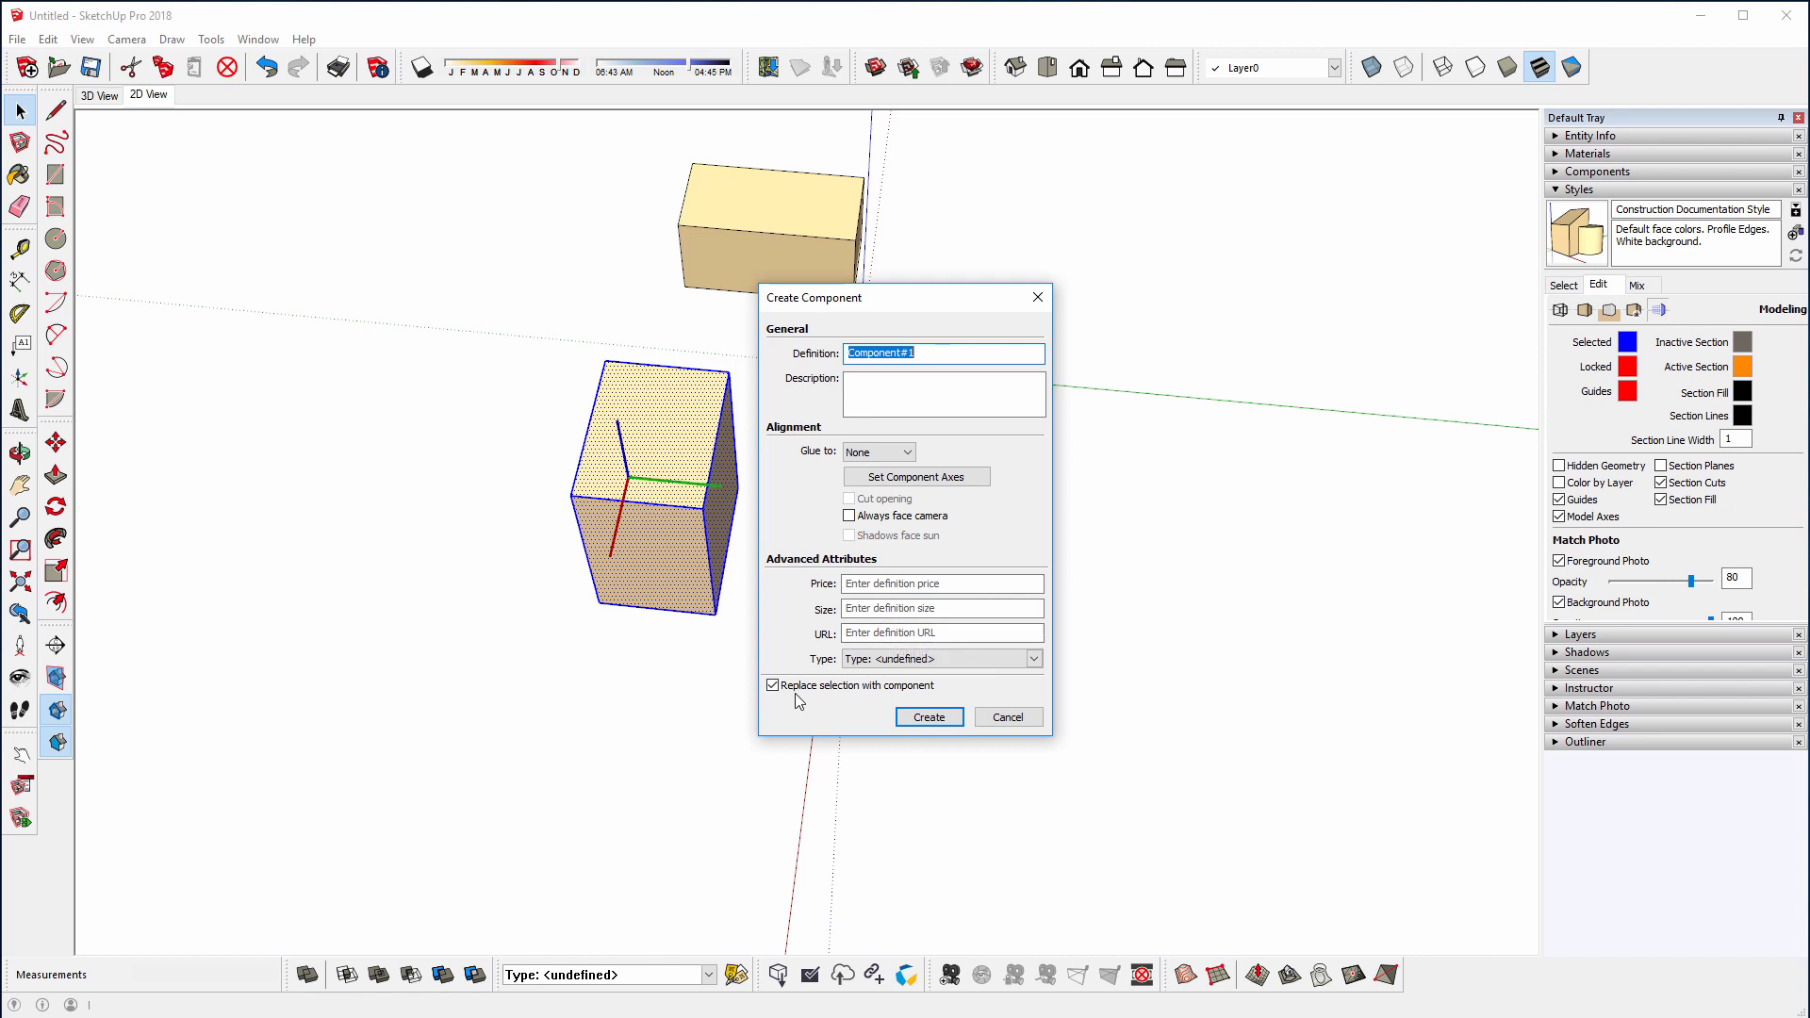
left_click(928, 718)
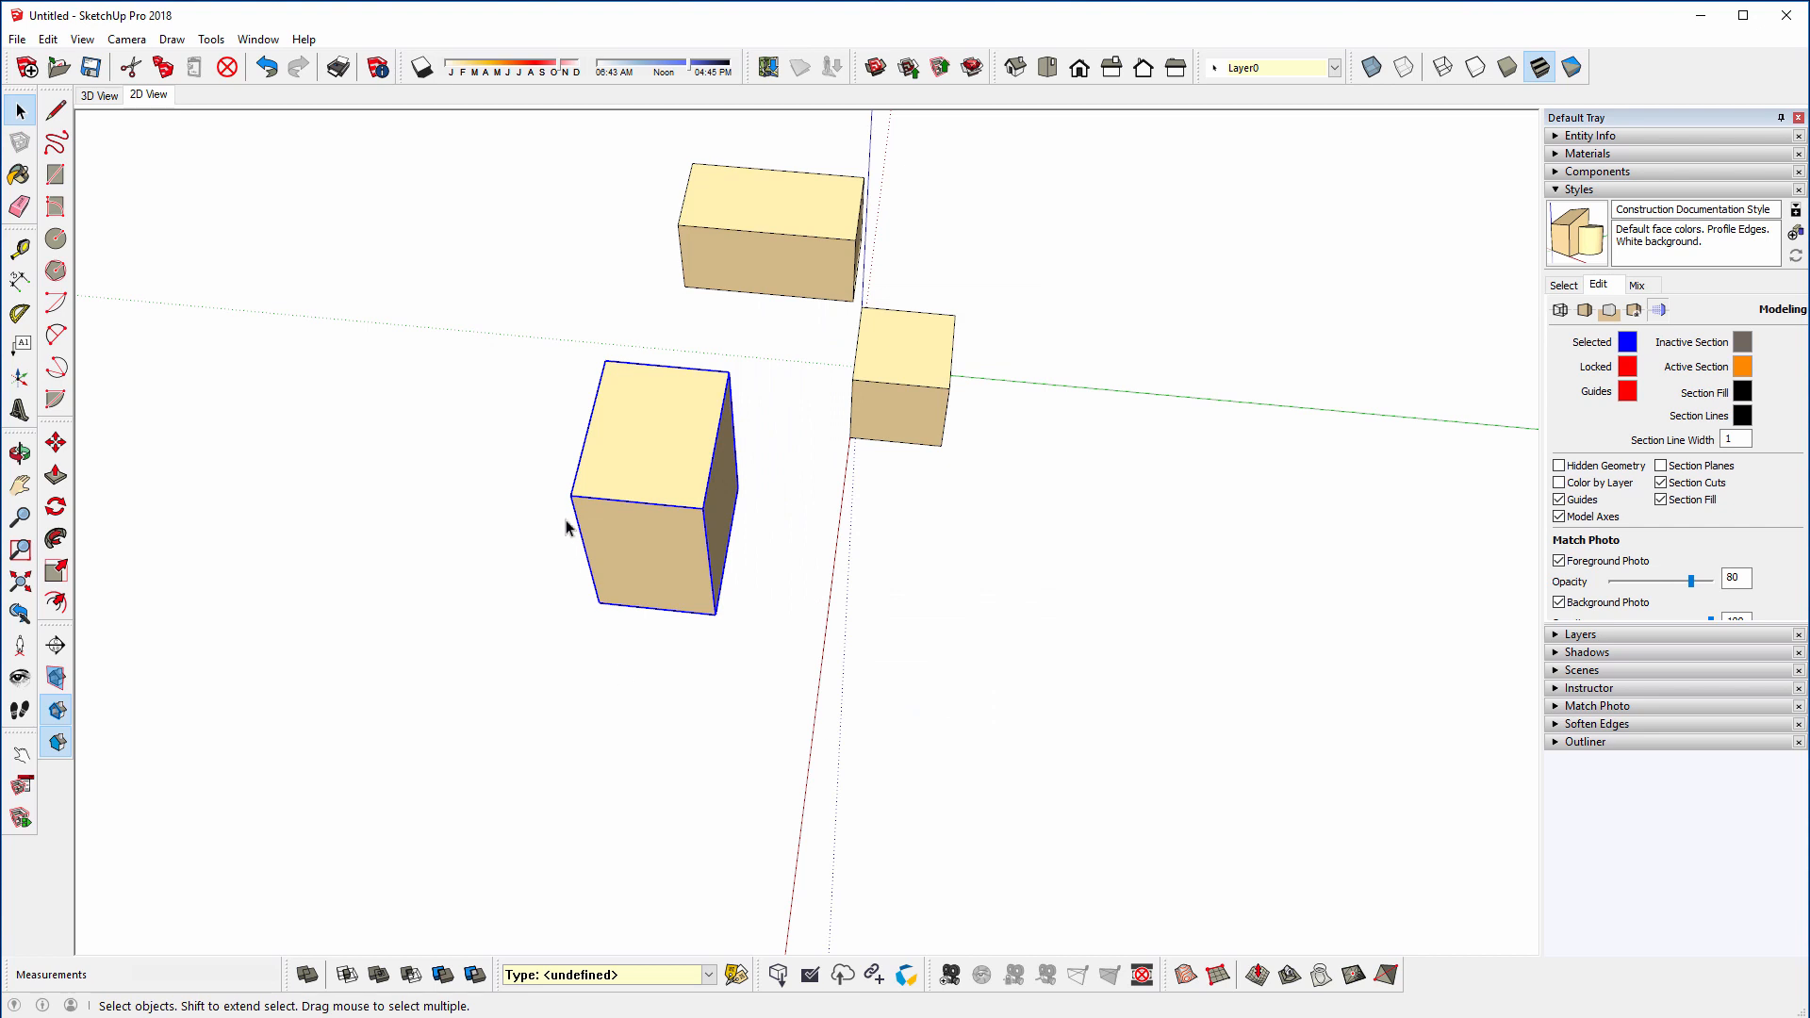
- Copy the tall box component about 189 mm along the green axis, in the direction away from the small cube's side
middle_click_drag(578, 518, 964, 391)
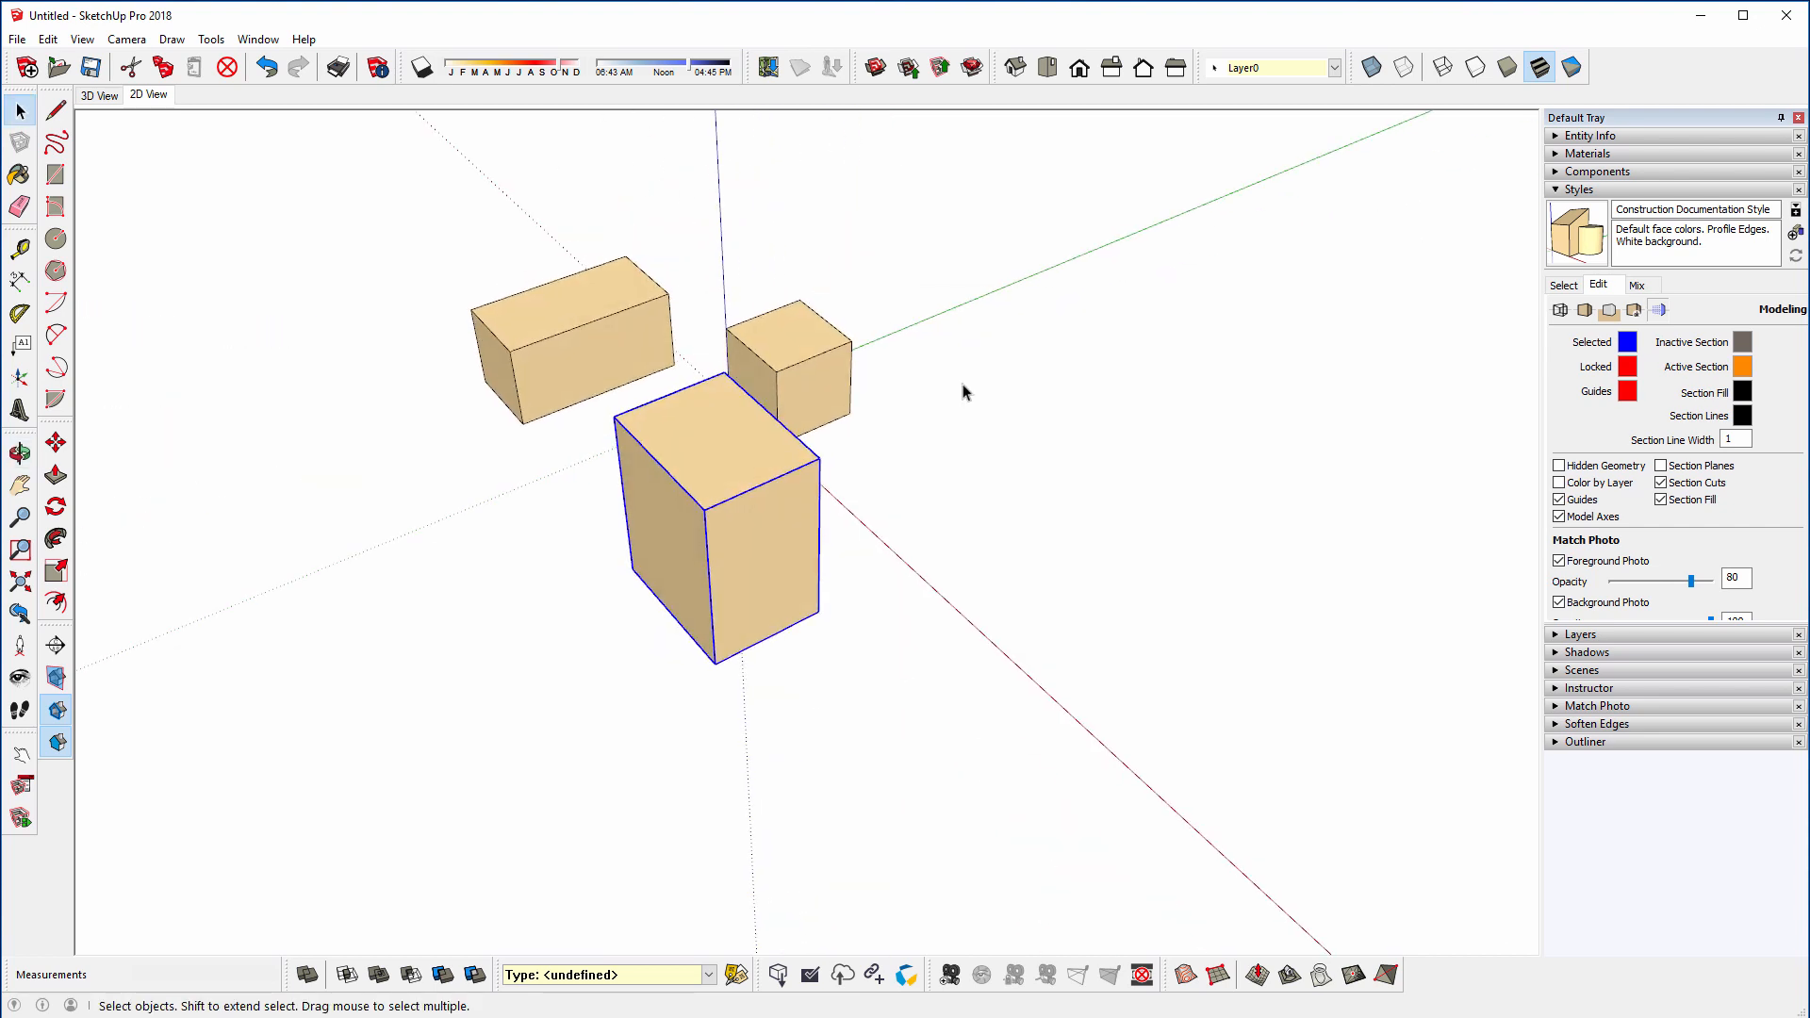
left_click(53, 443)
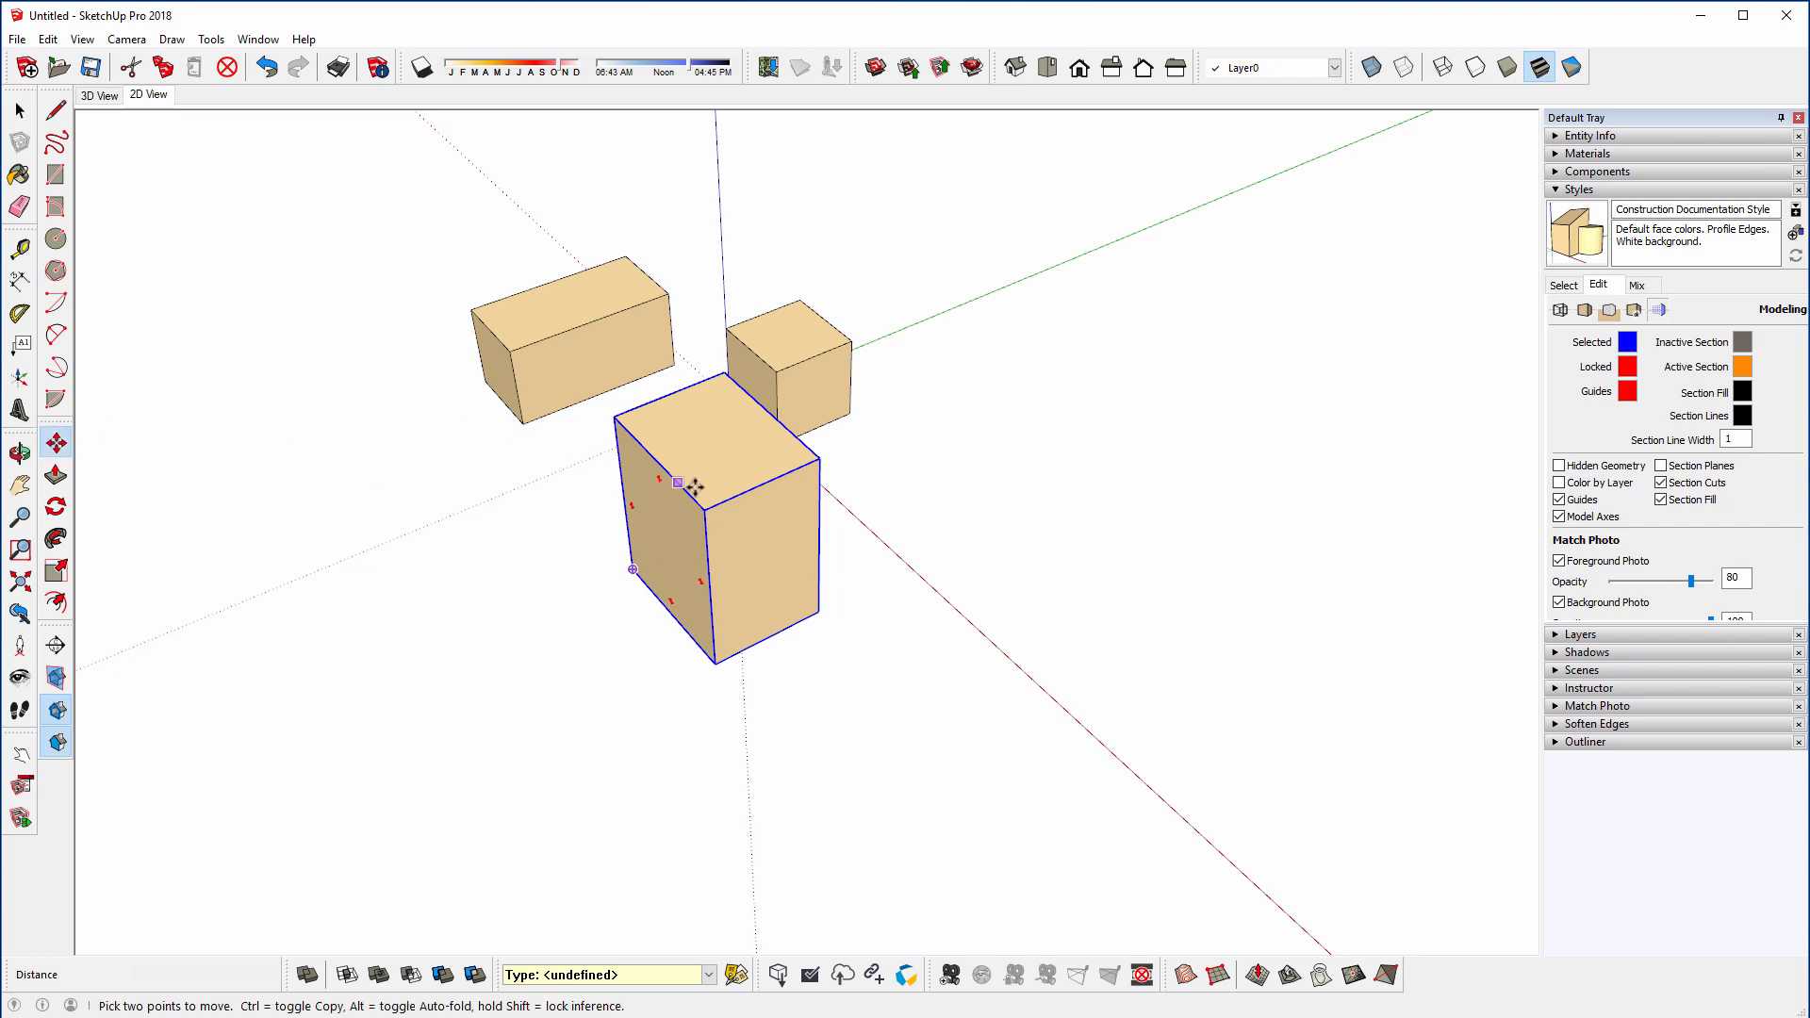
left_click(20, 110)
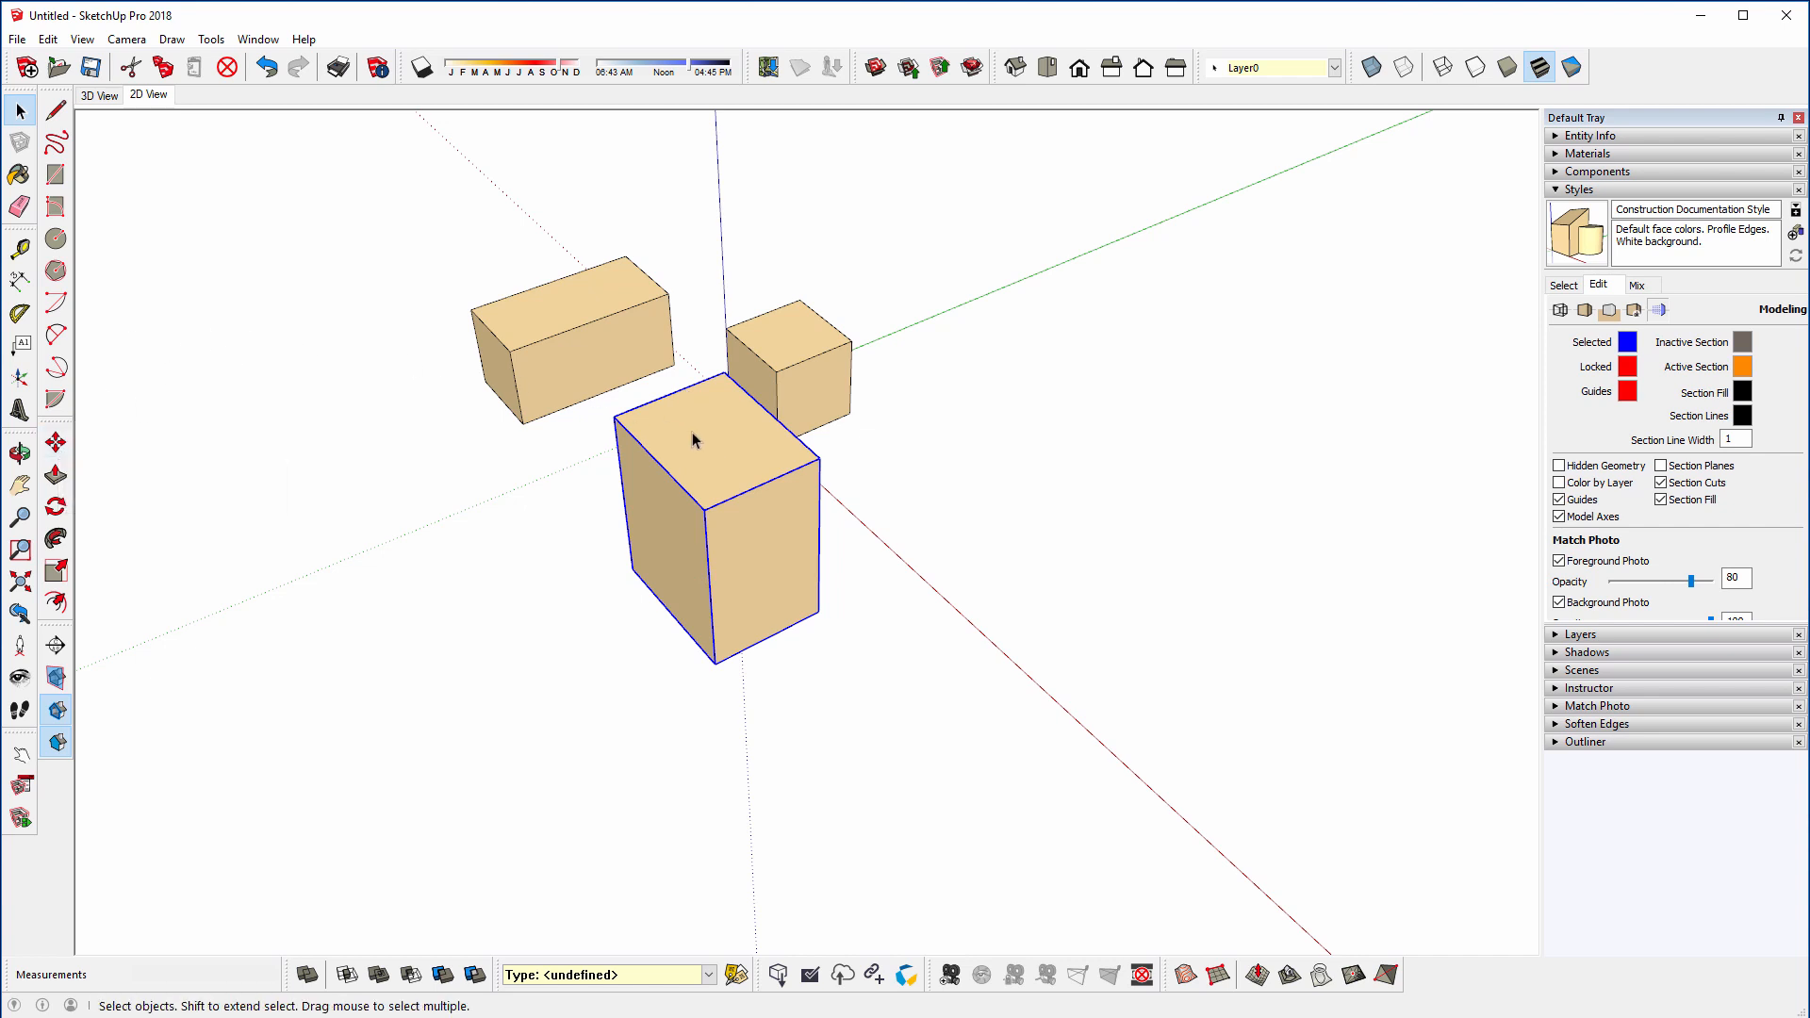
left_click(61, 449)
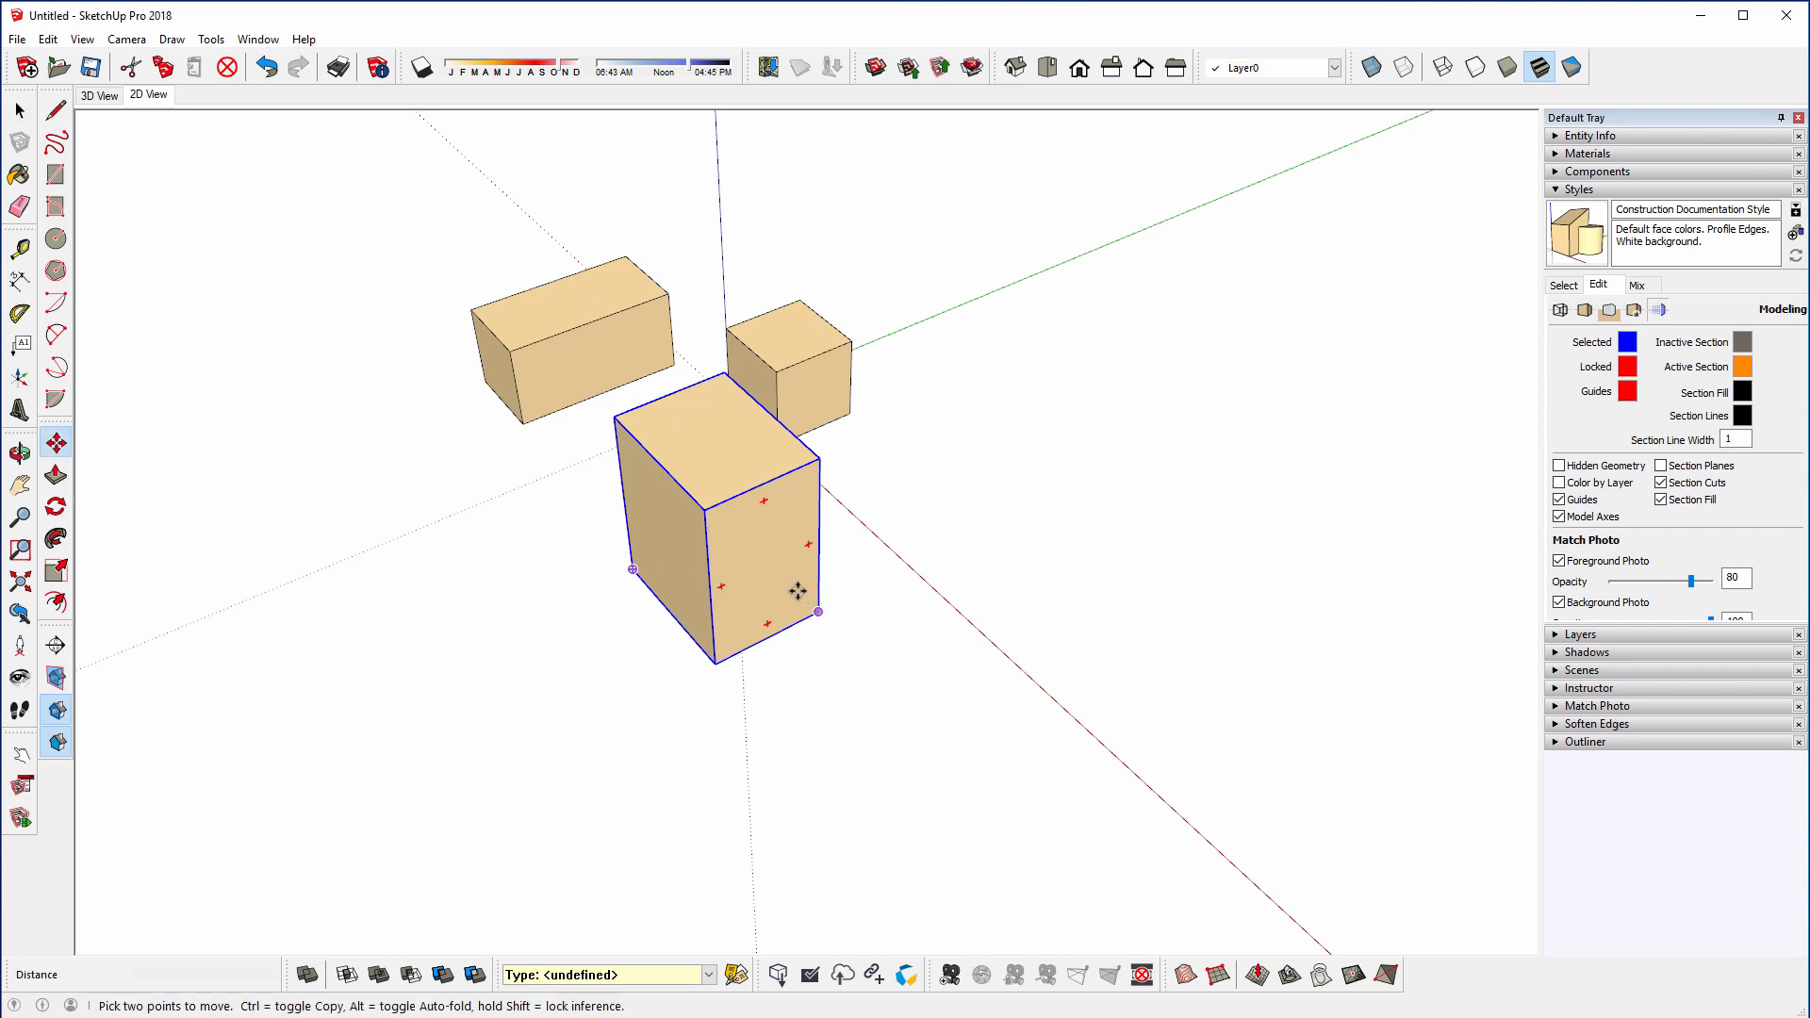
left_click(751, 551)
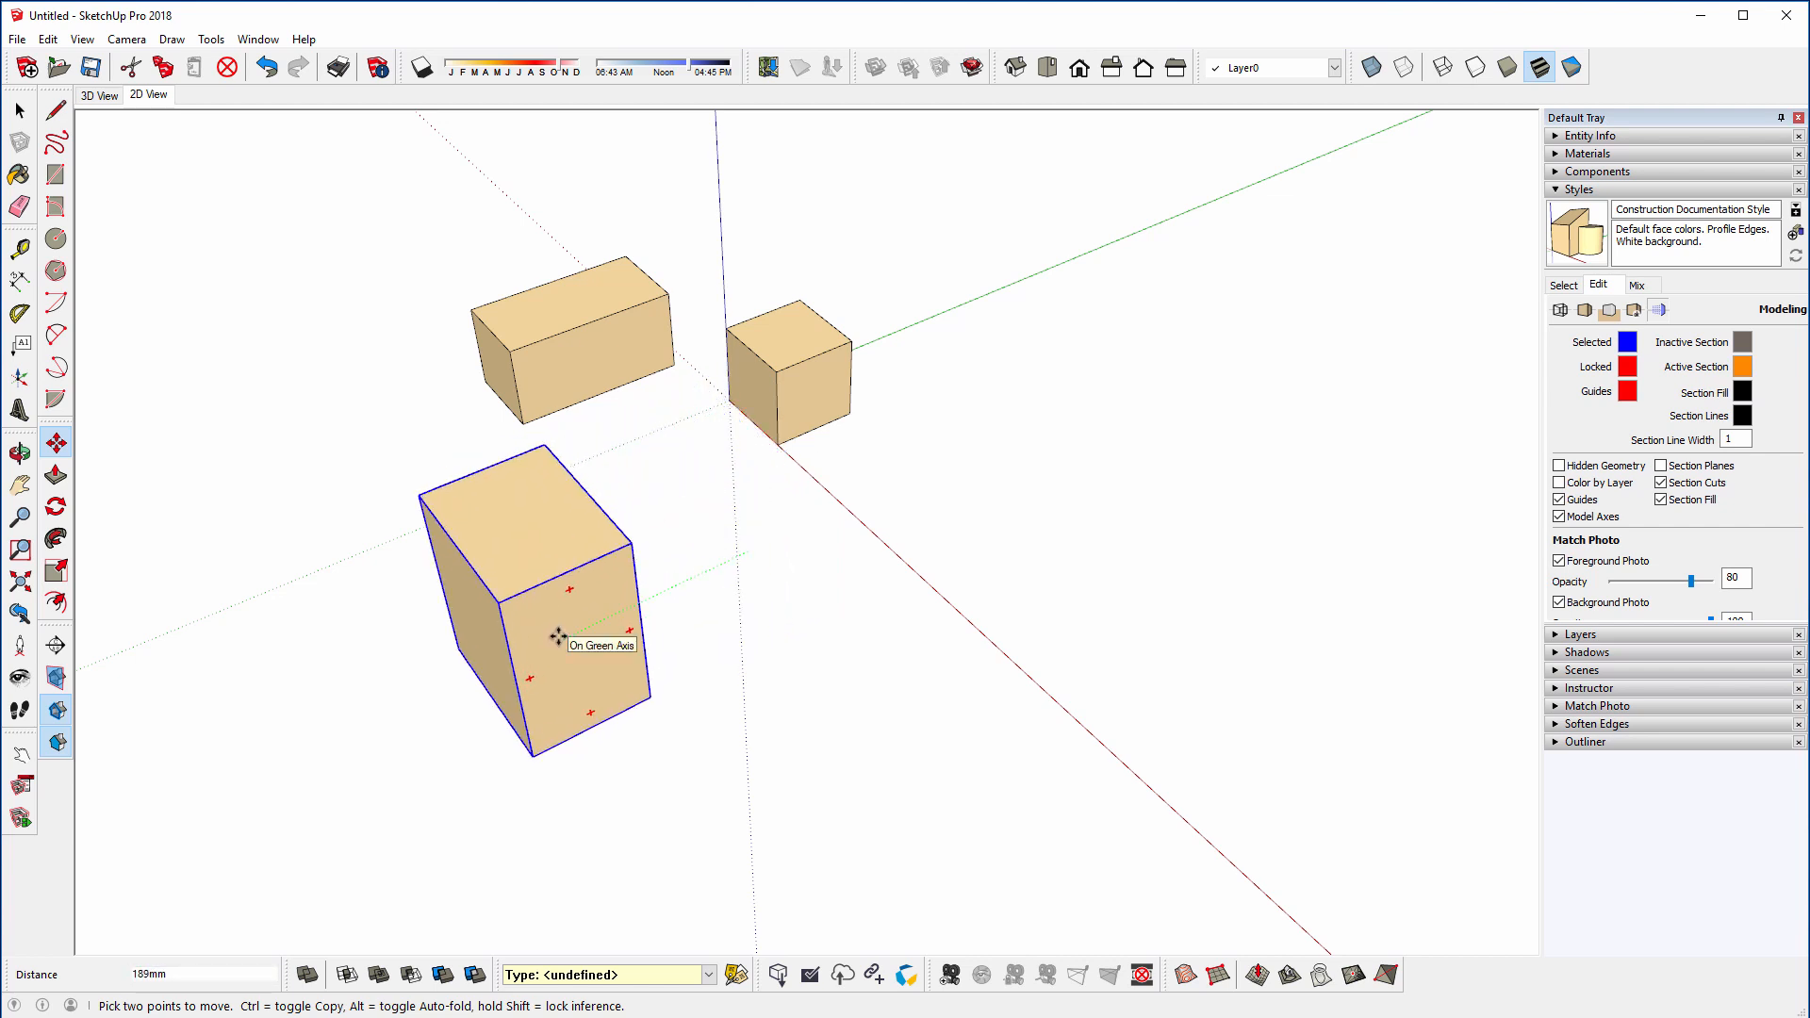
key("ctrl")
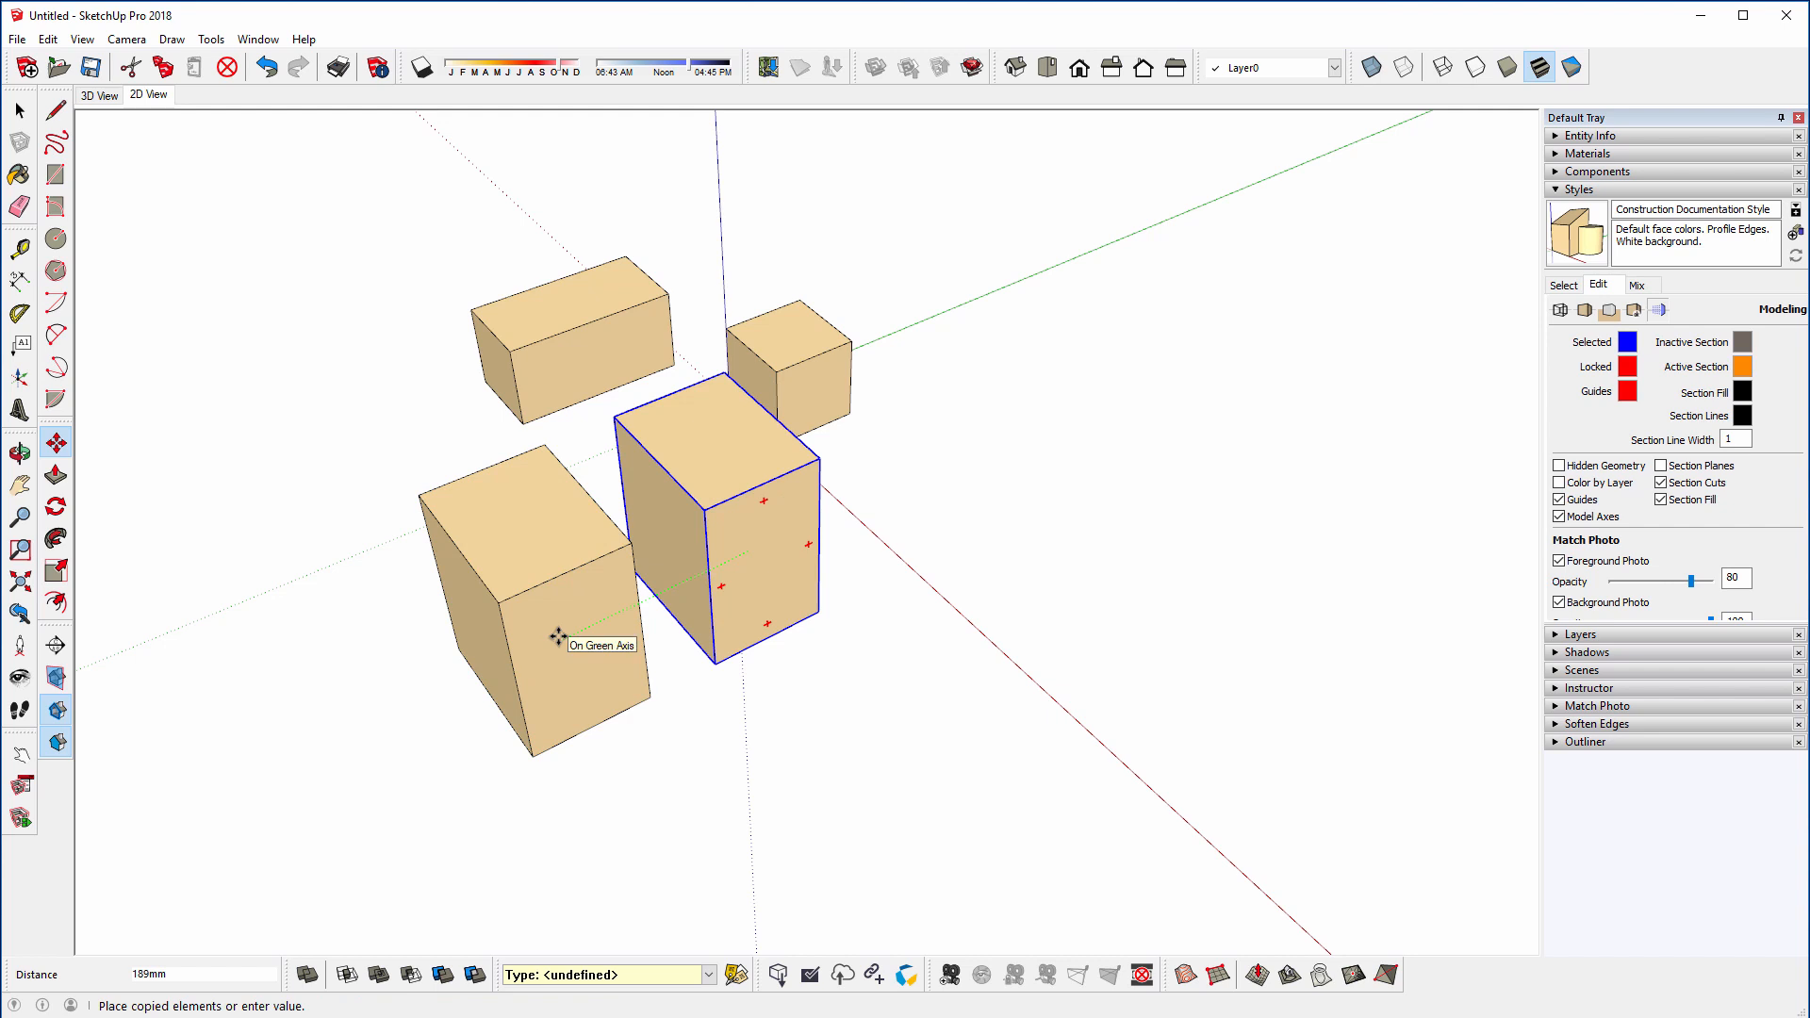
key("ctrl")
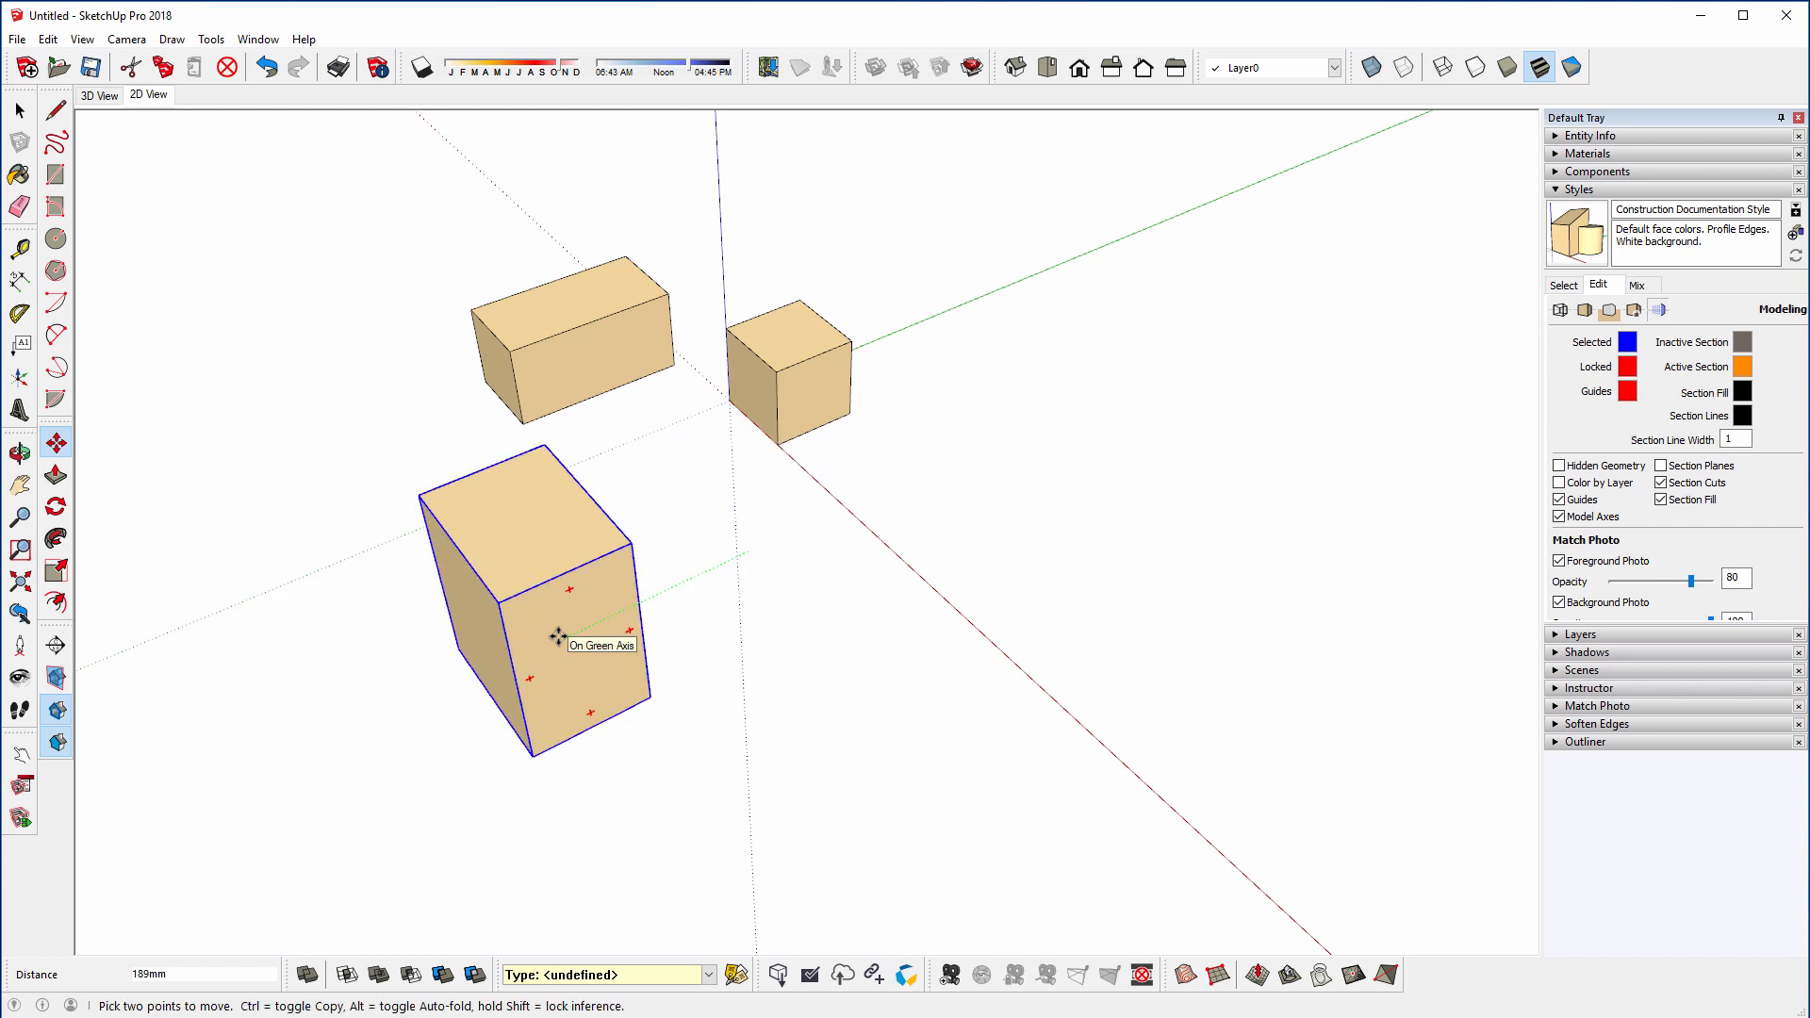
key("ctrl")
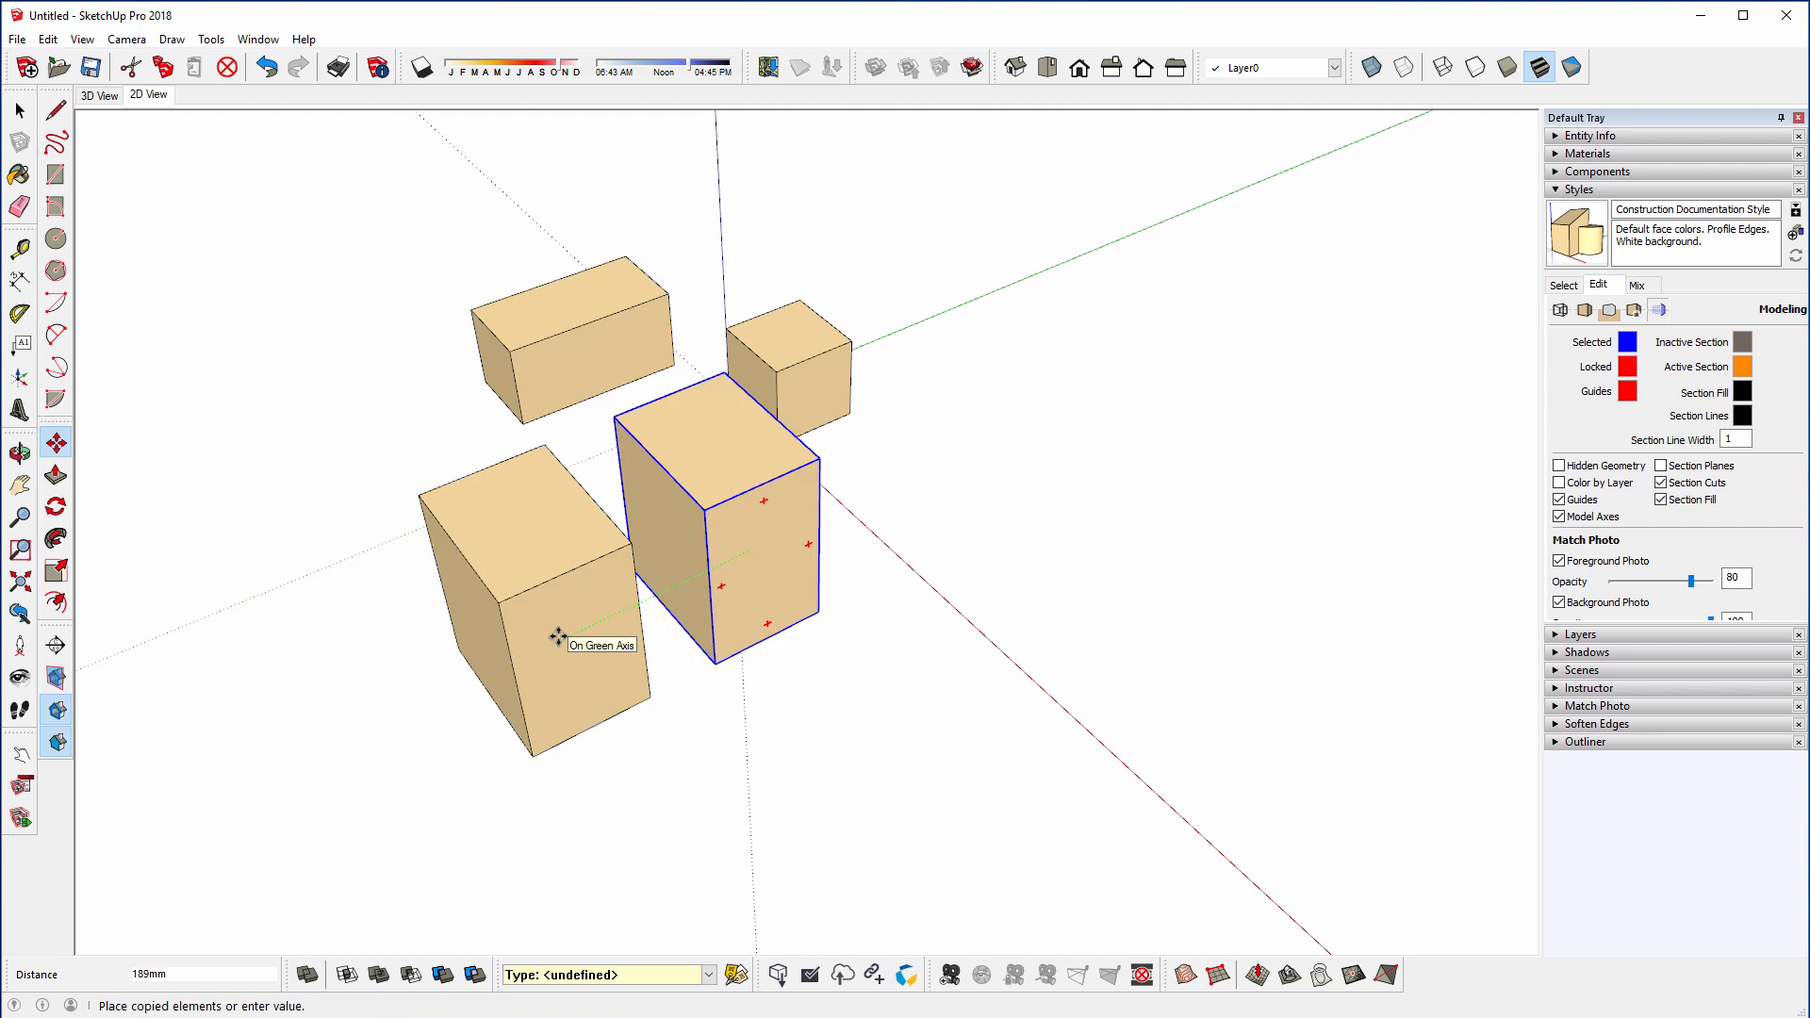
left_click(558, 636)
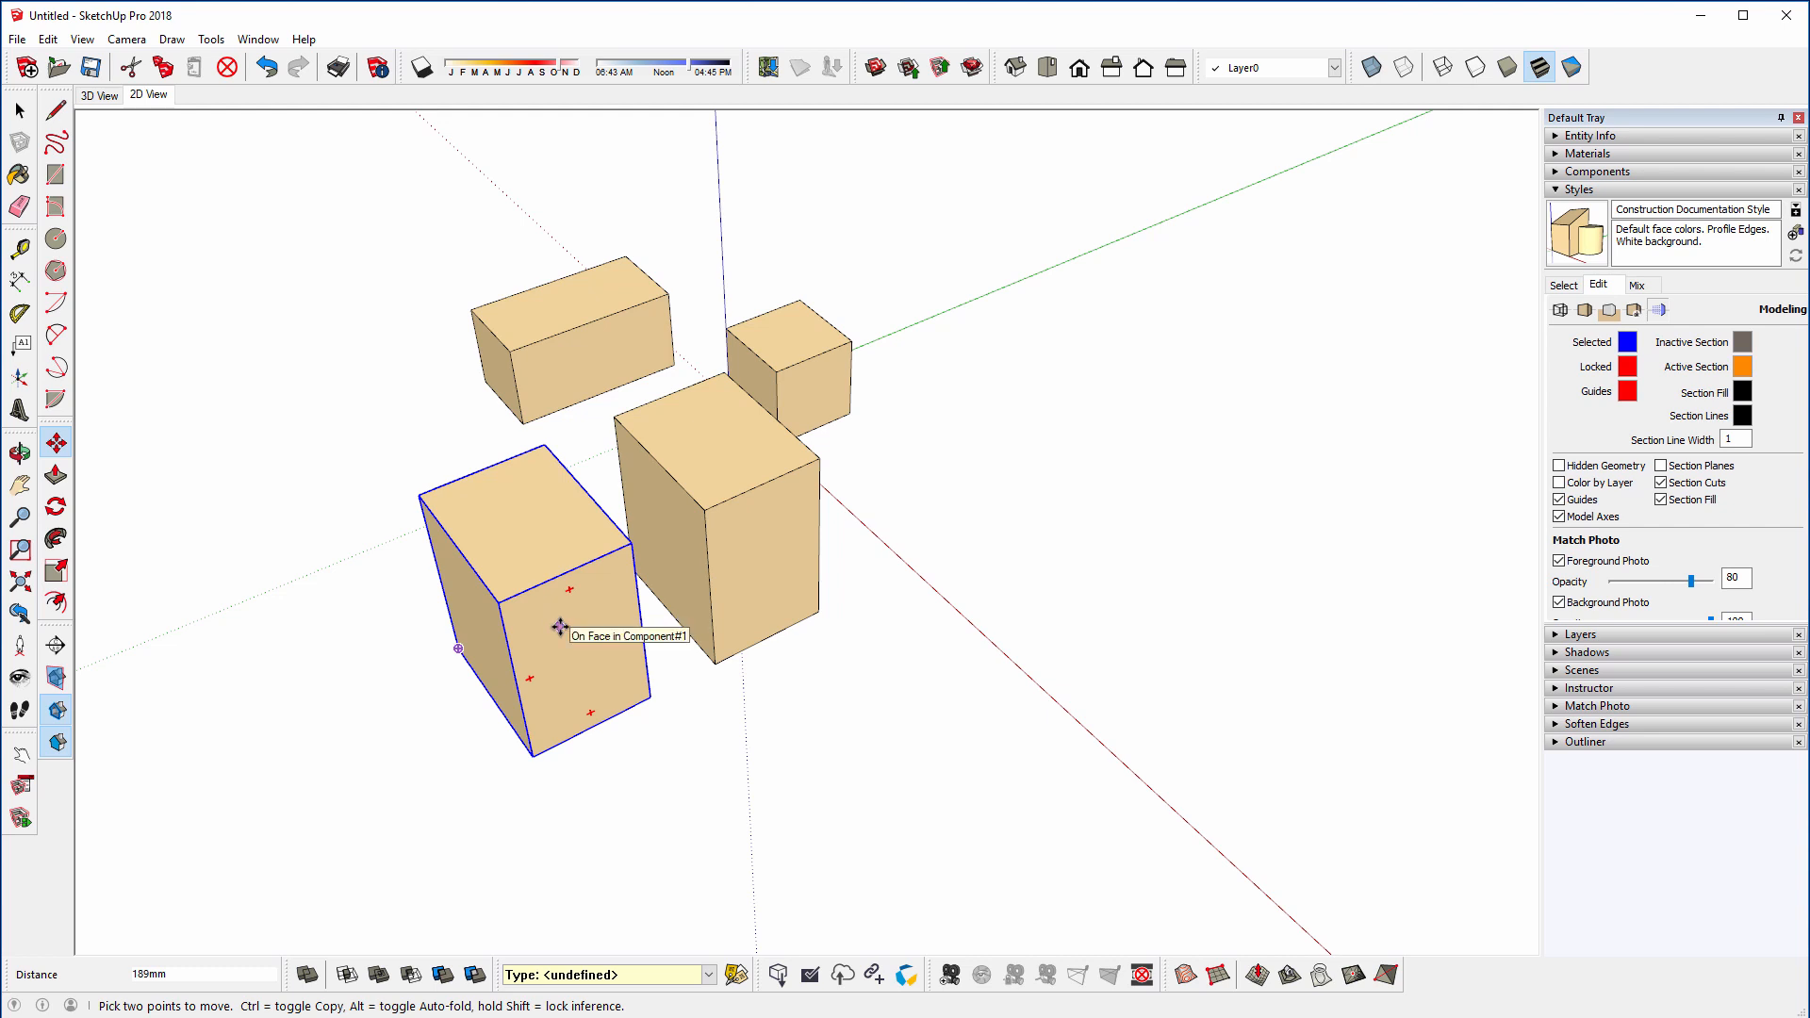
- Place a further copy of the copied component along the green axis in the same direction, at a similar spacing
left_click(560, 627)
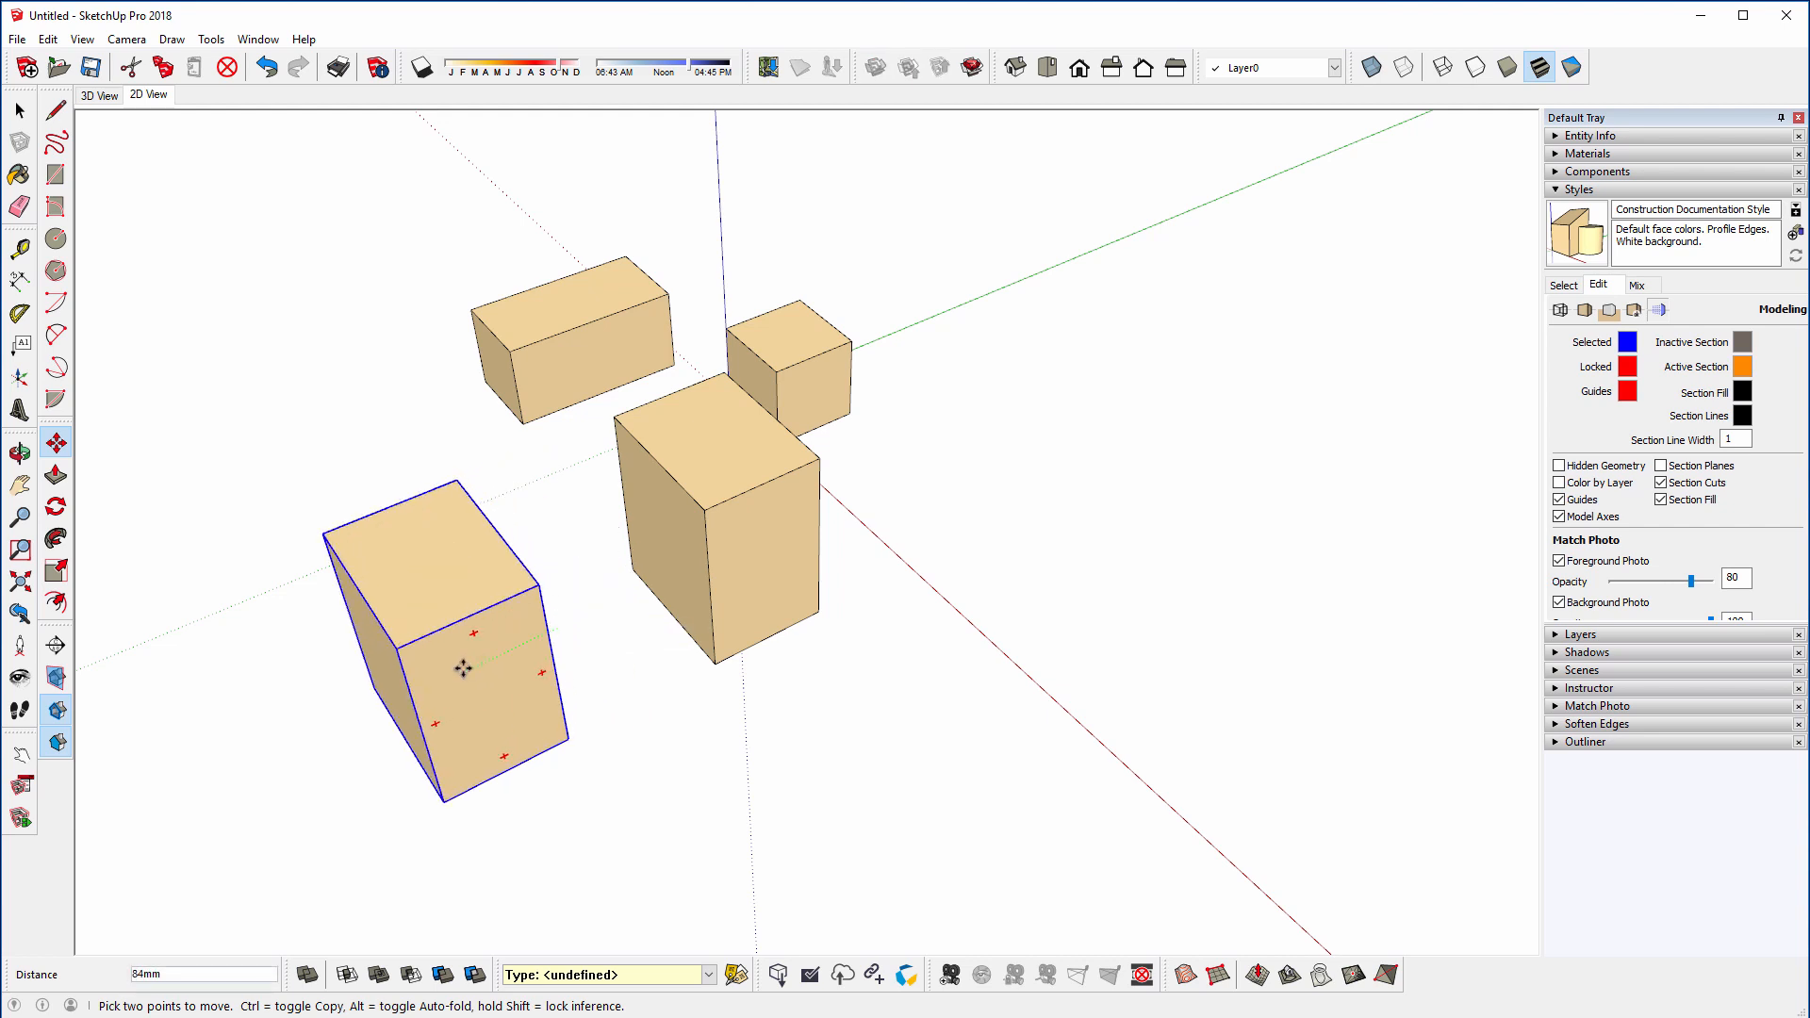
key("ctrl")
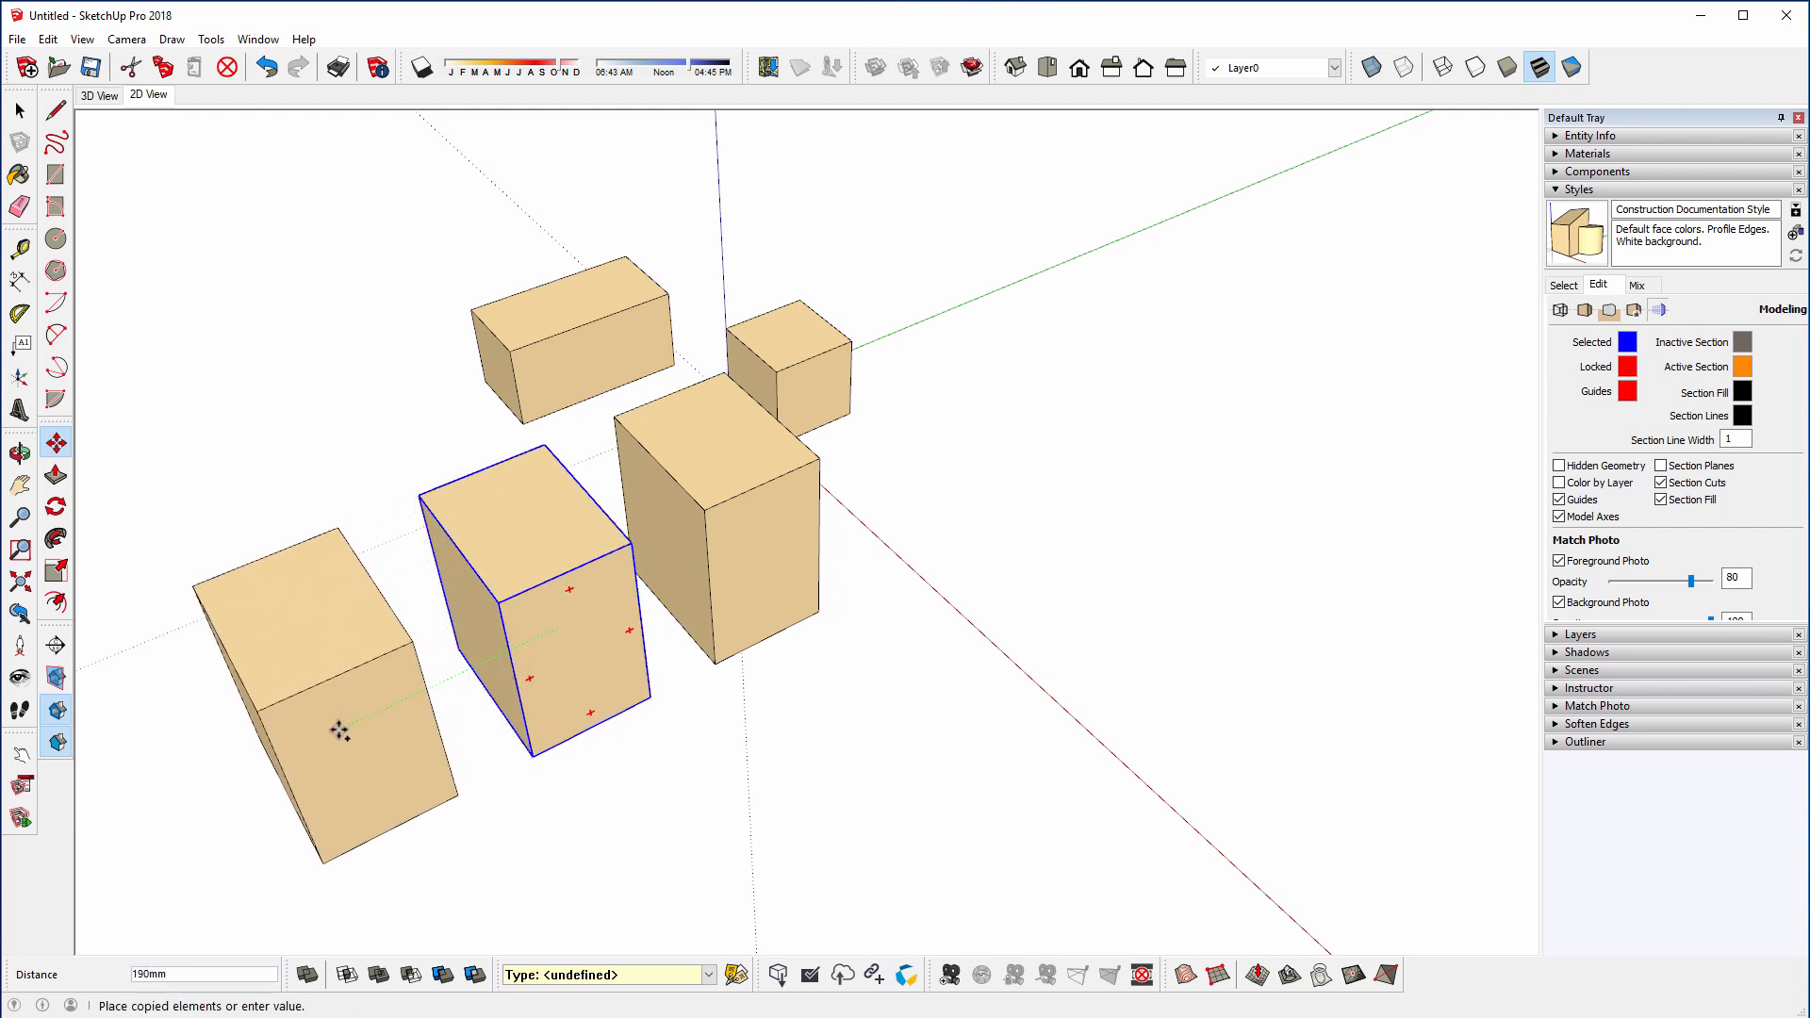
left_click(360, 725)
- Open the original tall box component for editing and turn on hiding of the rest of the model
middle_click_drag(788, 687, 355, 604)
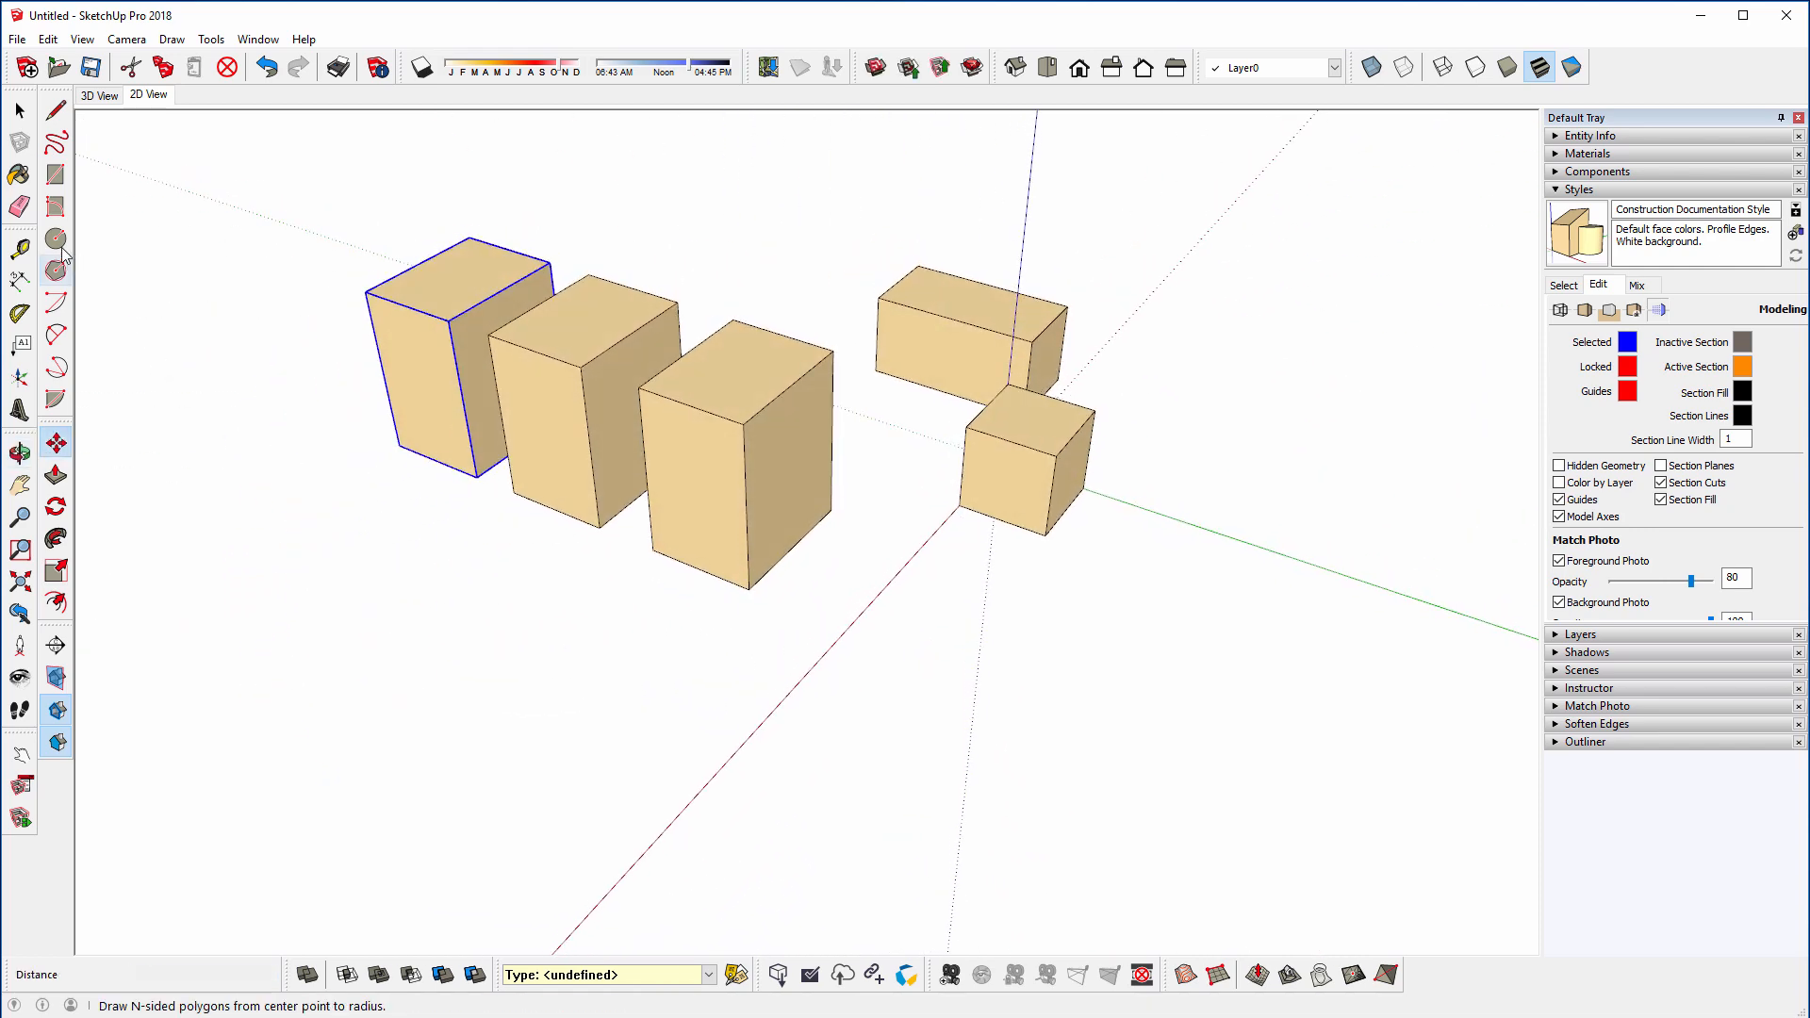
left_click(20, 115)
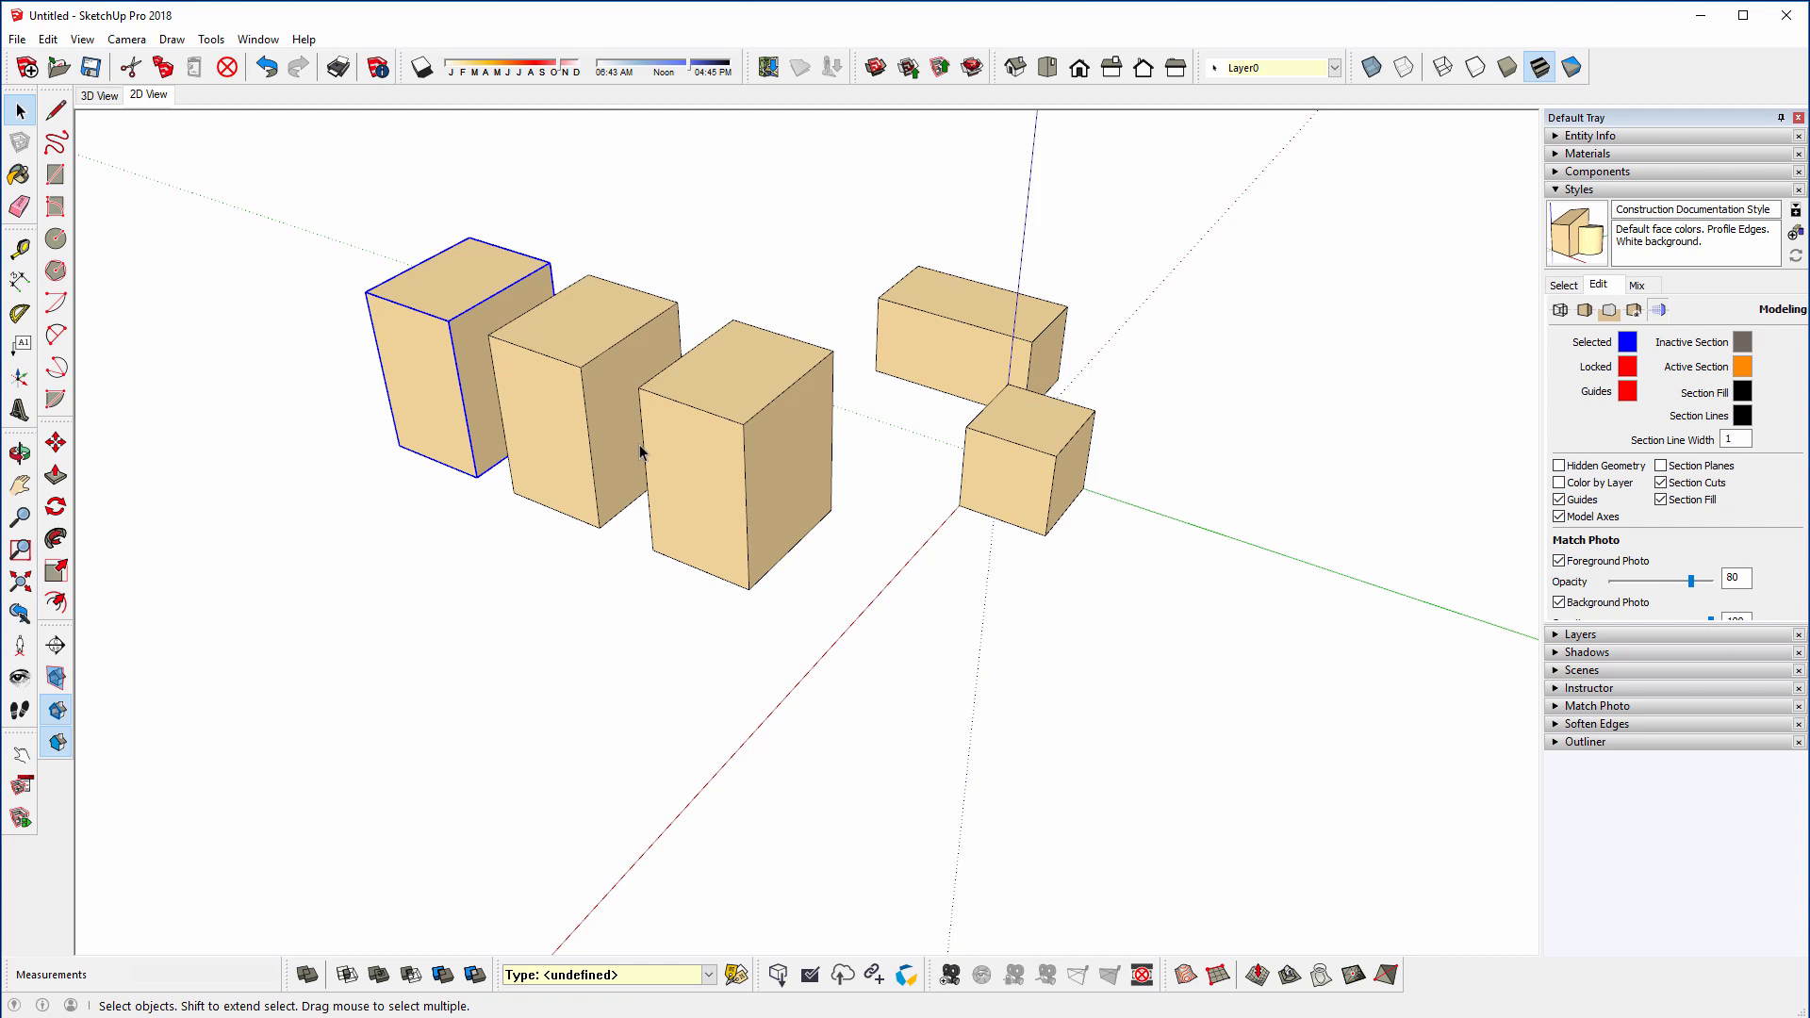
double_click(738, 391)
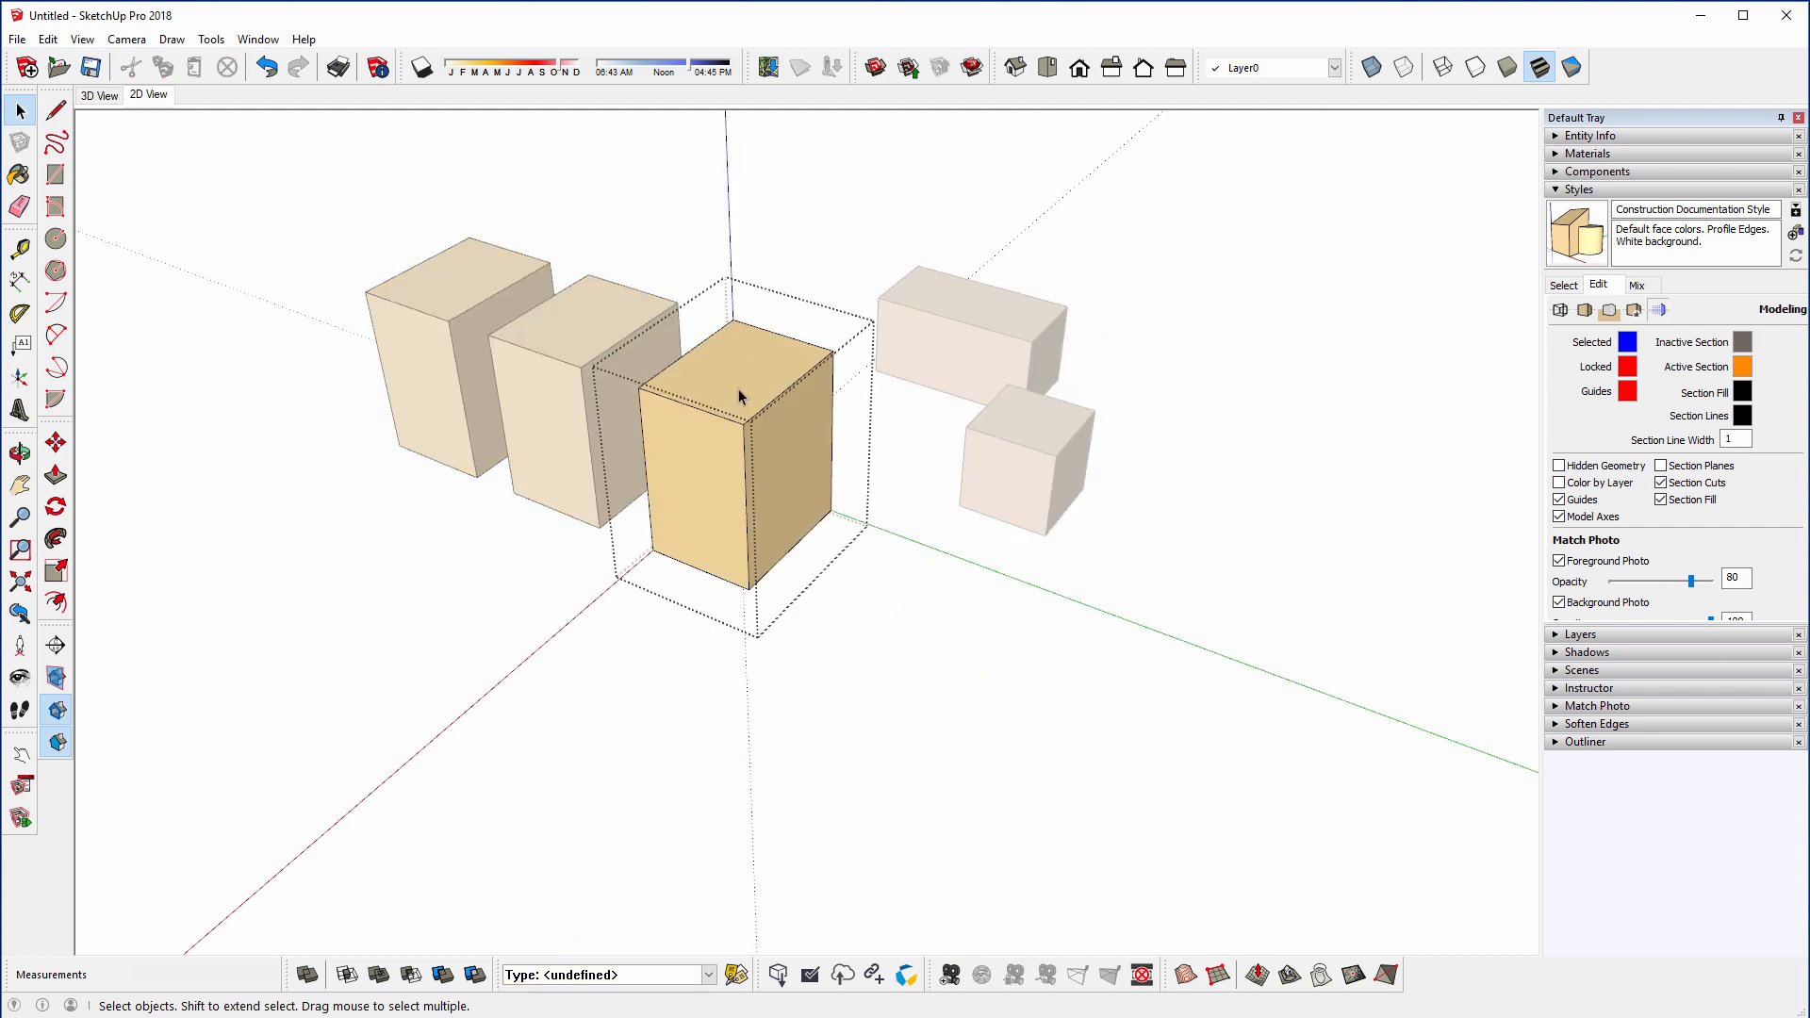
middle_click_drag(738, 388, 710, 495, "shift")
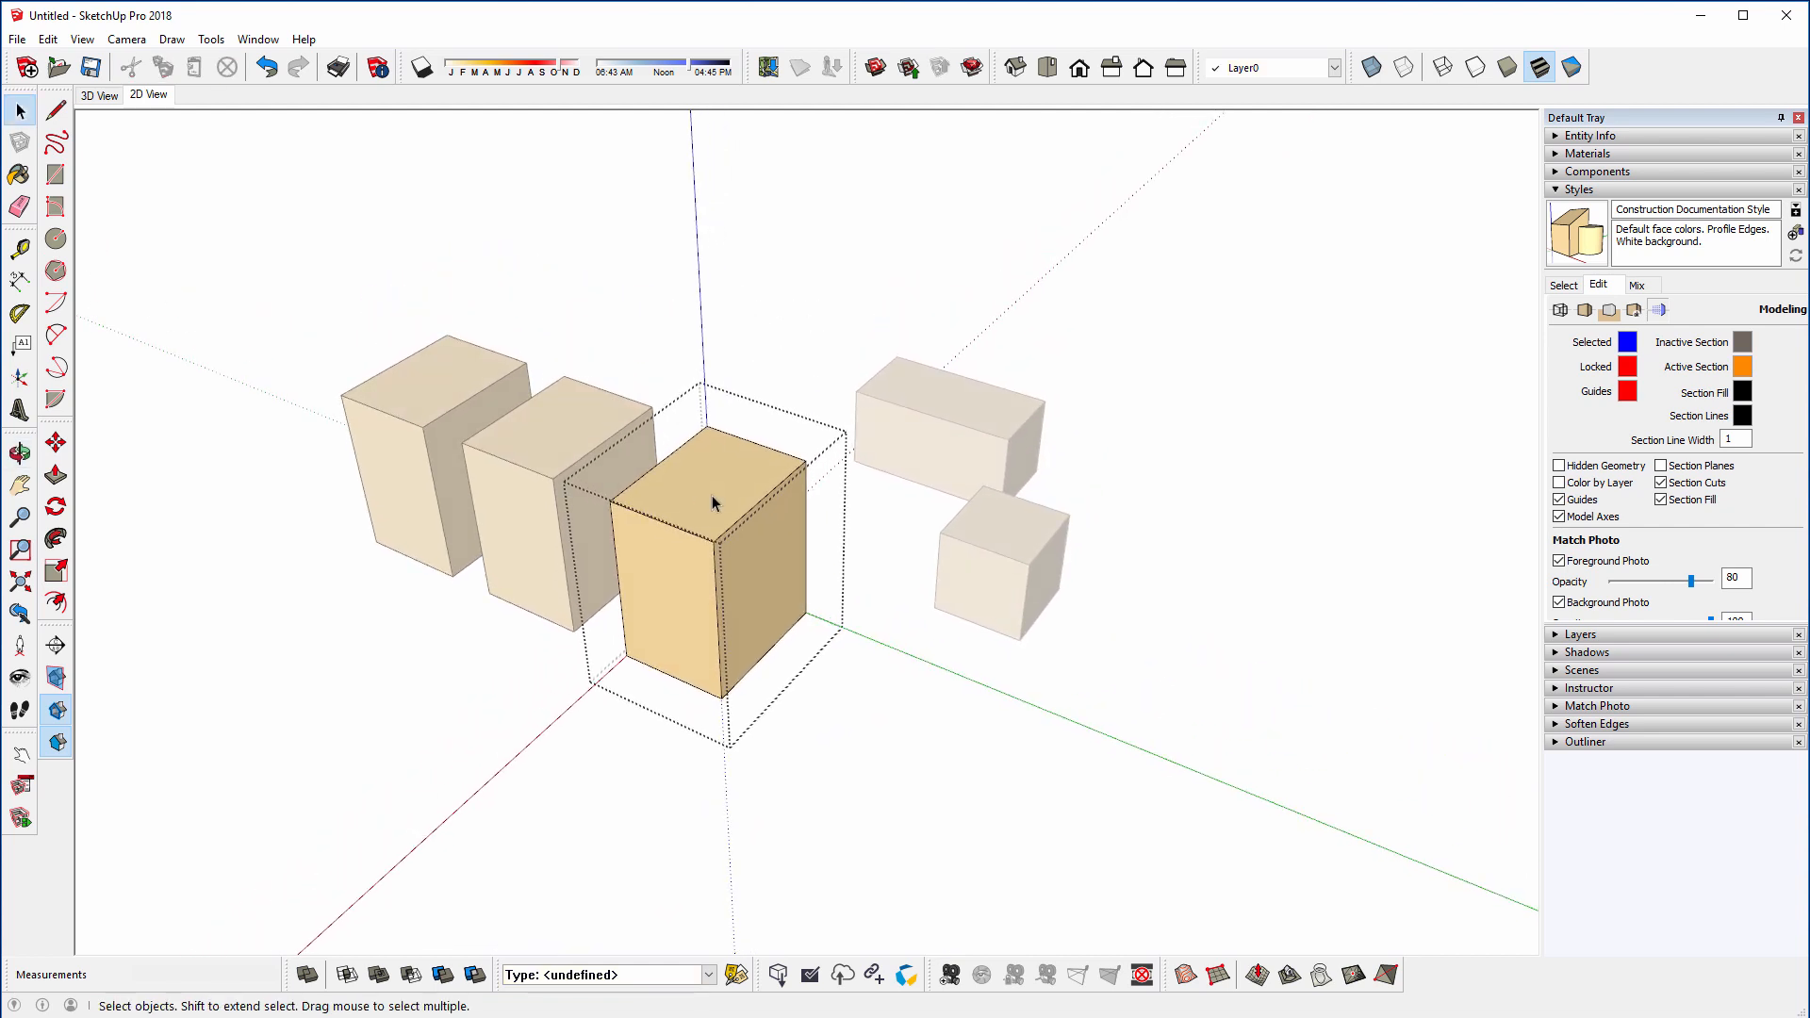
key("i")
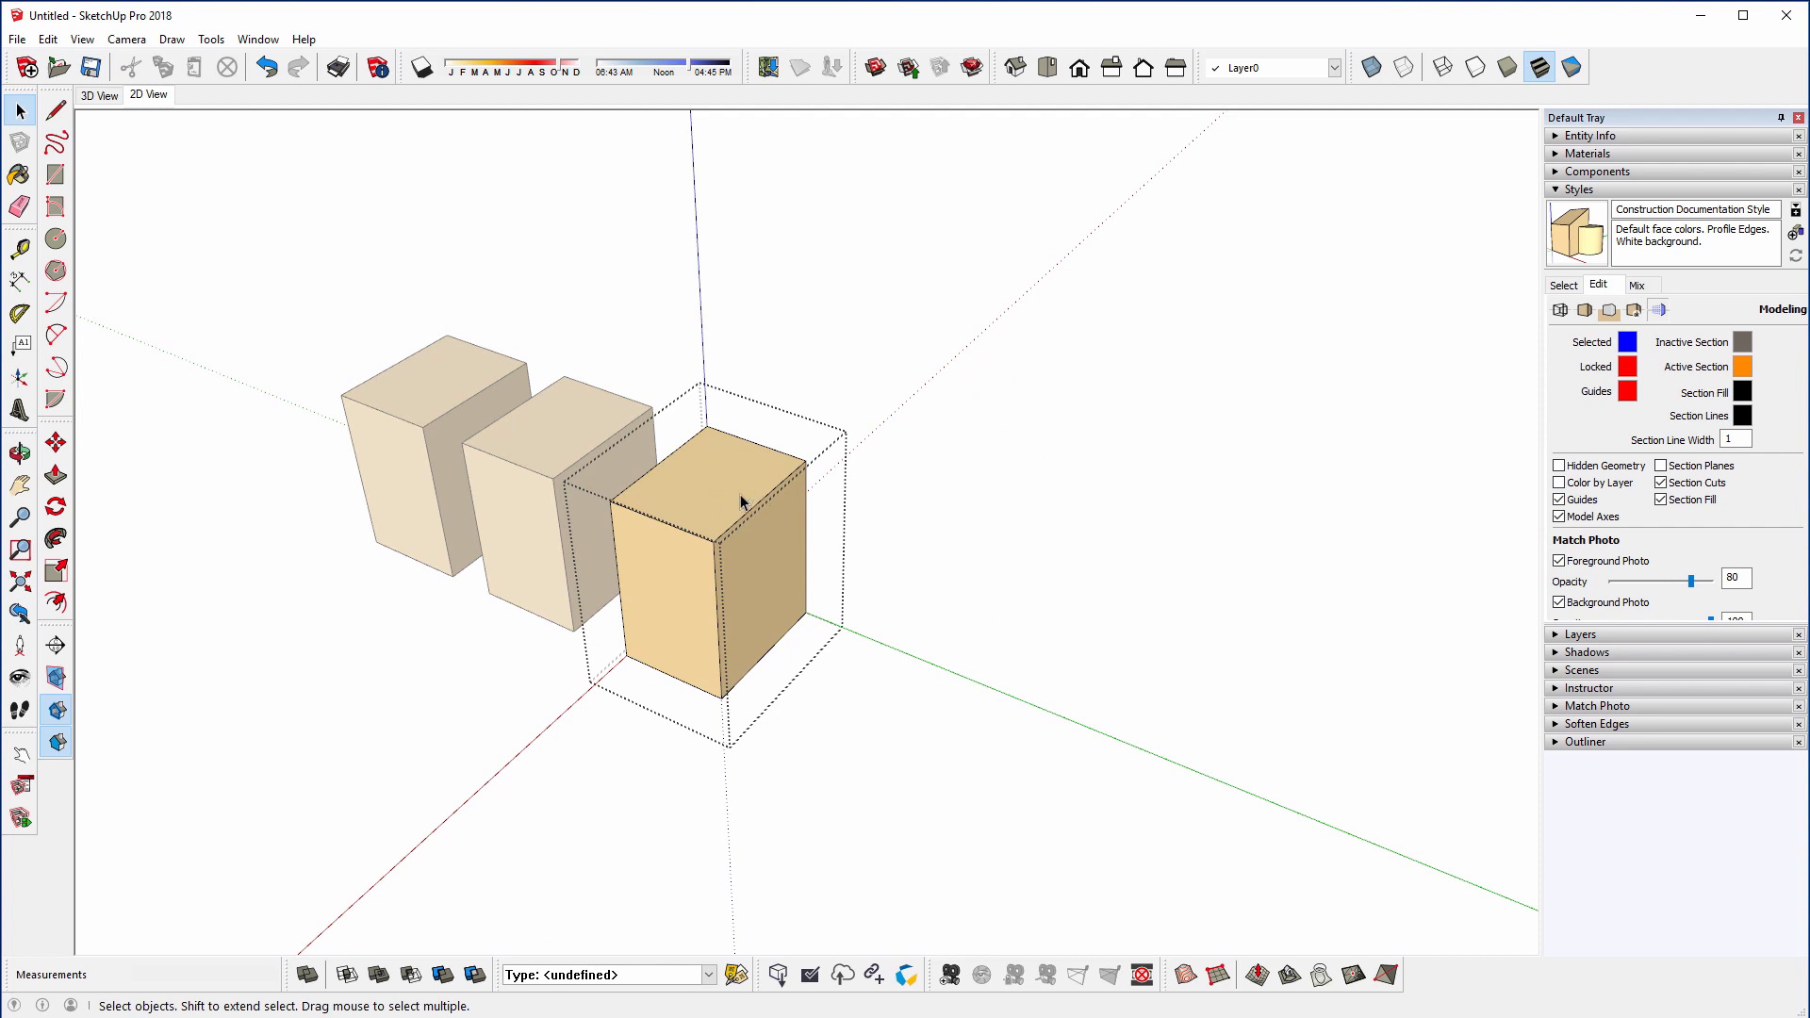
- Pull the opened component's top face up about 178 mm and push it back down, with a final push of about 196 mm
left_click(57, 479)
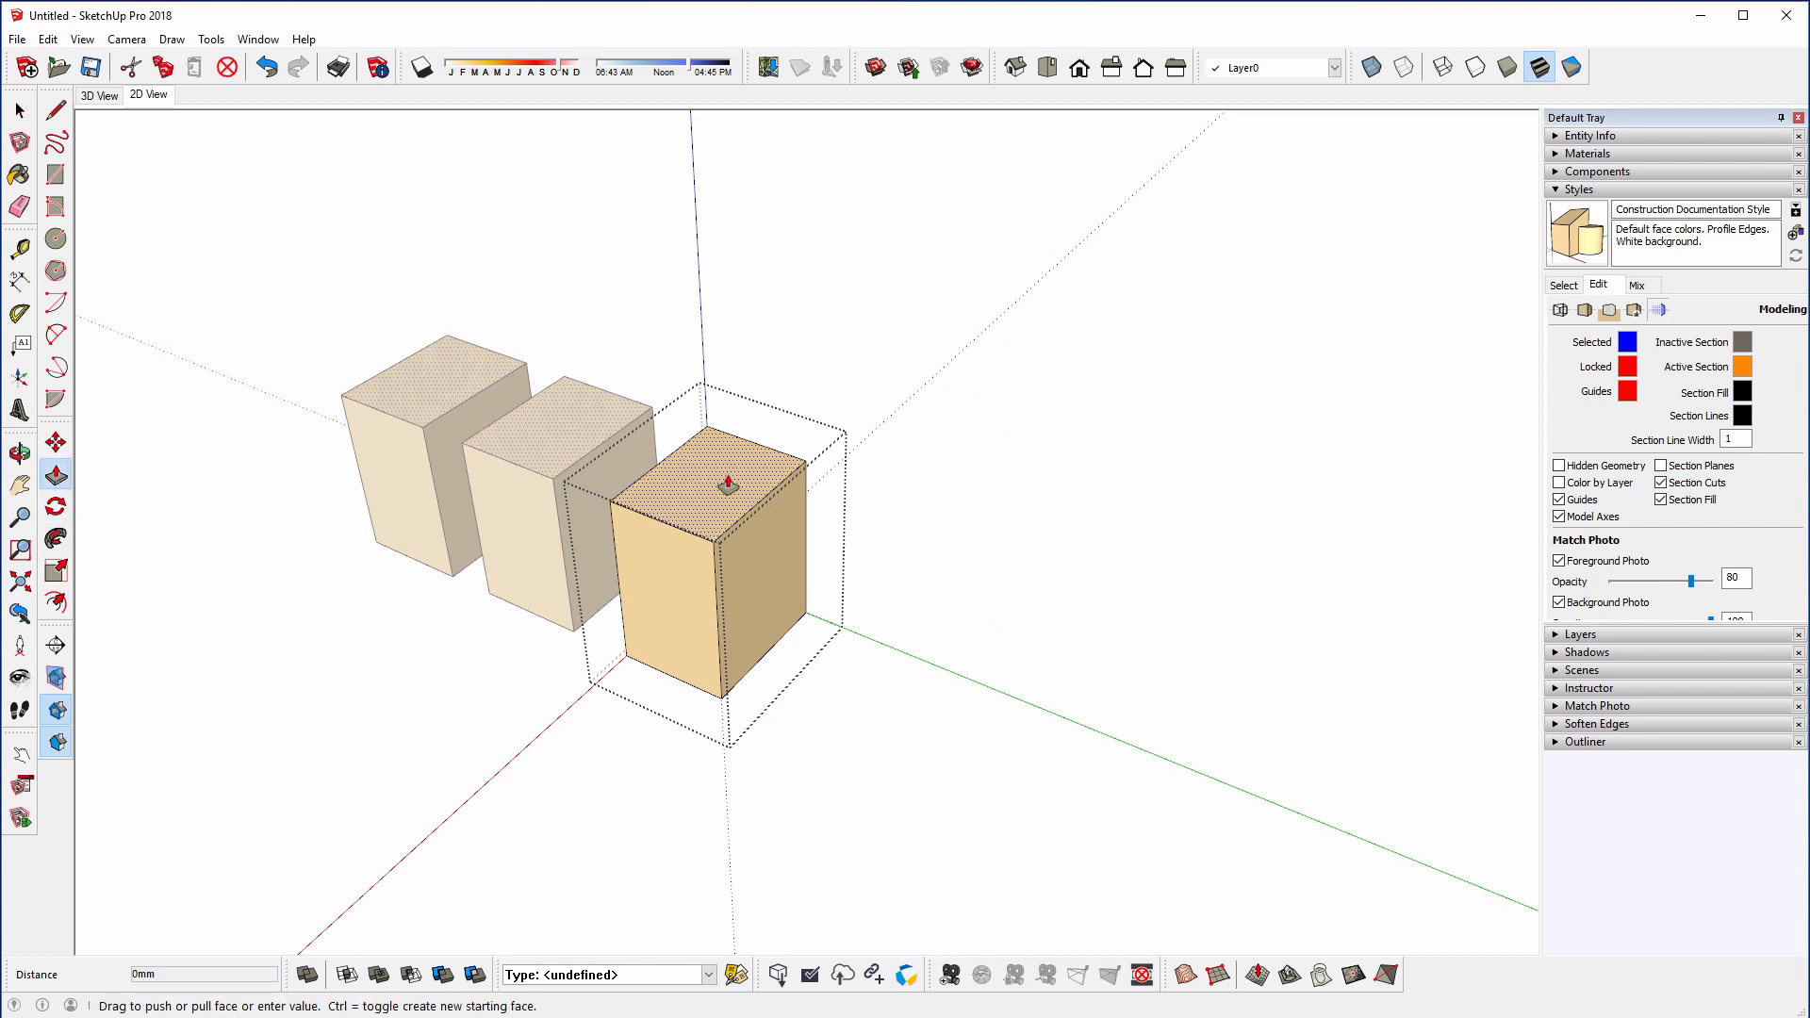
left_click_drag(728, 485, 697, 412)
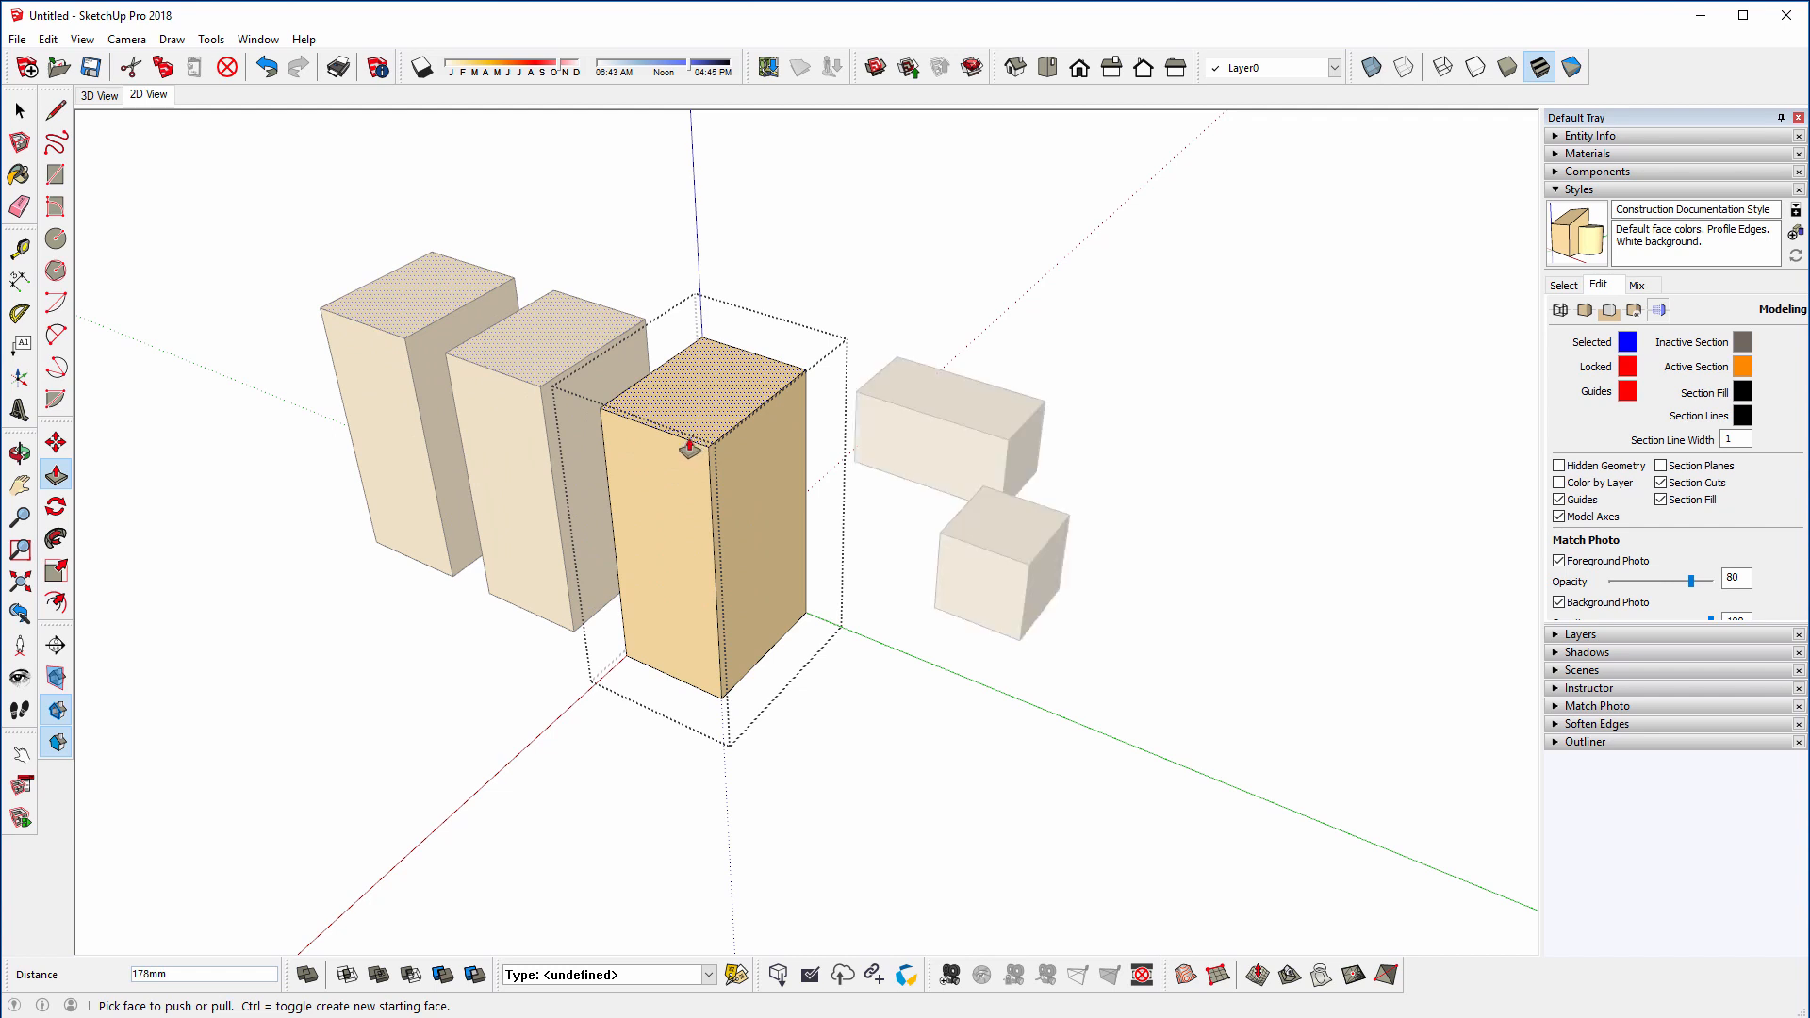
left_click_drag(695, 392, 998, 528)
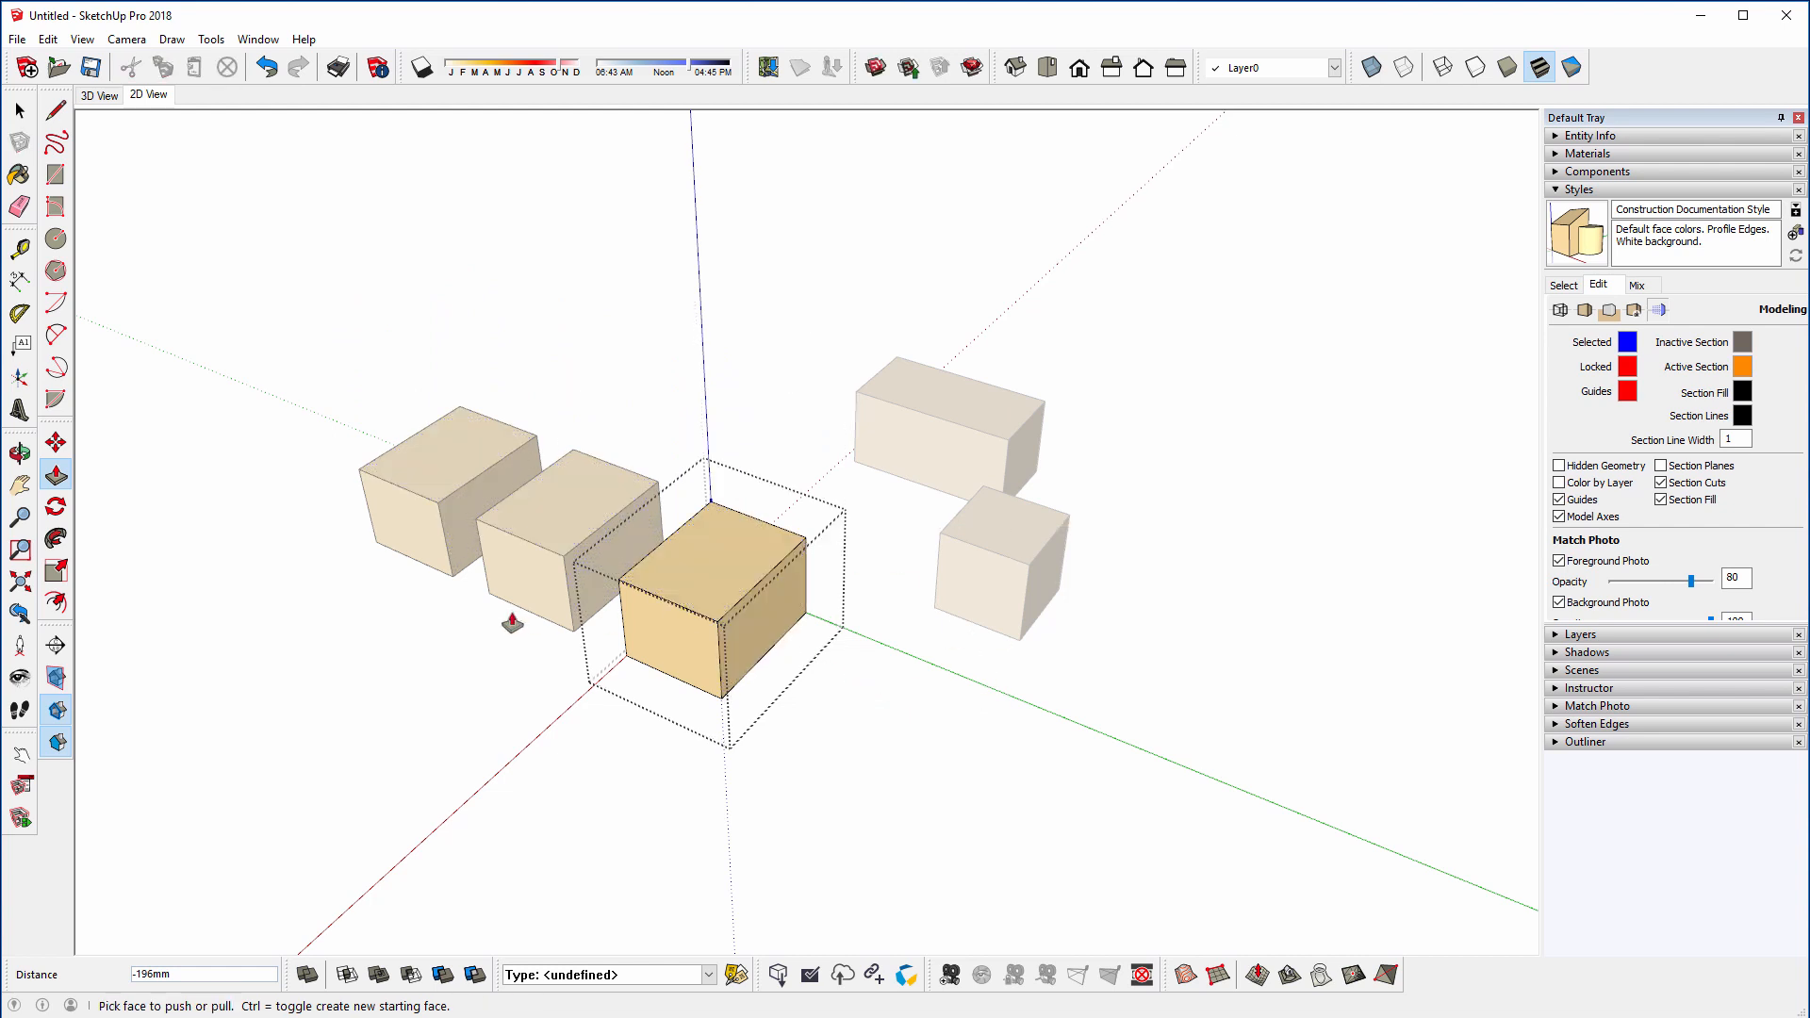
middle_click_drag(514, 621, 629, 622)
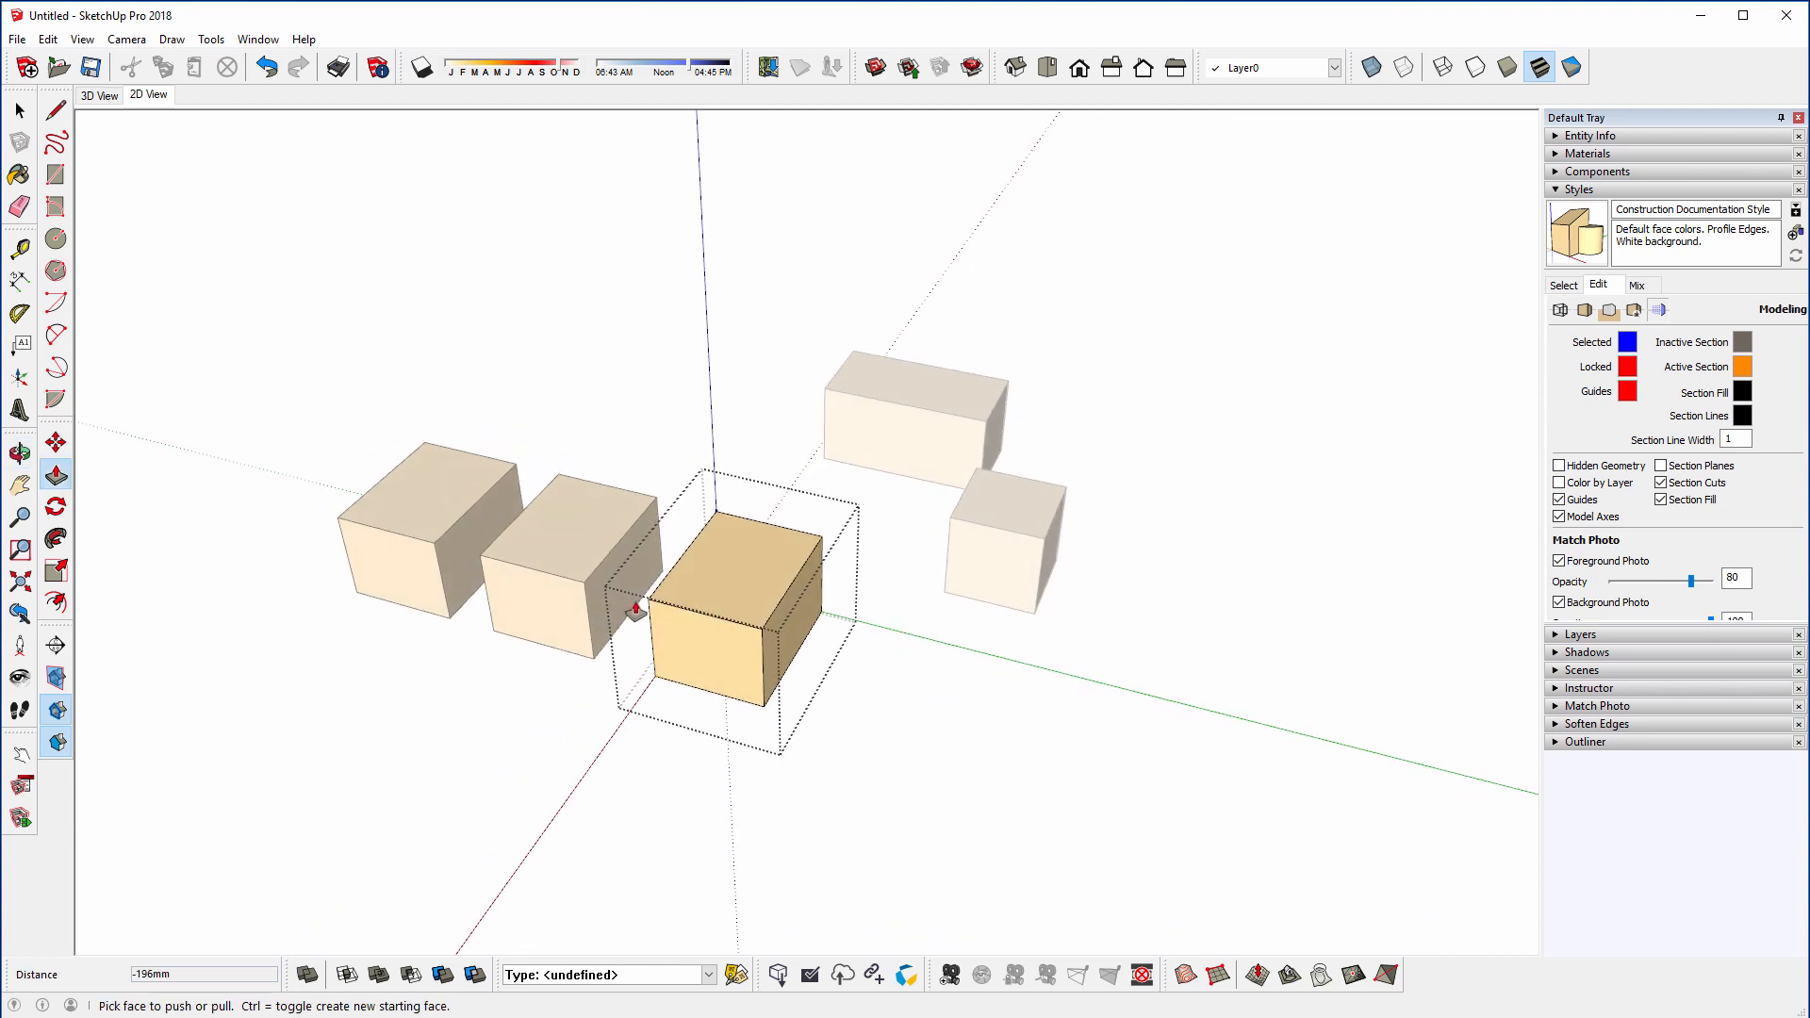
key("space")
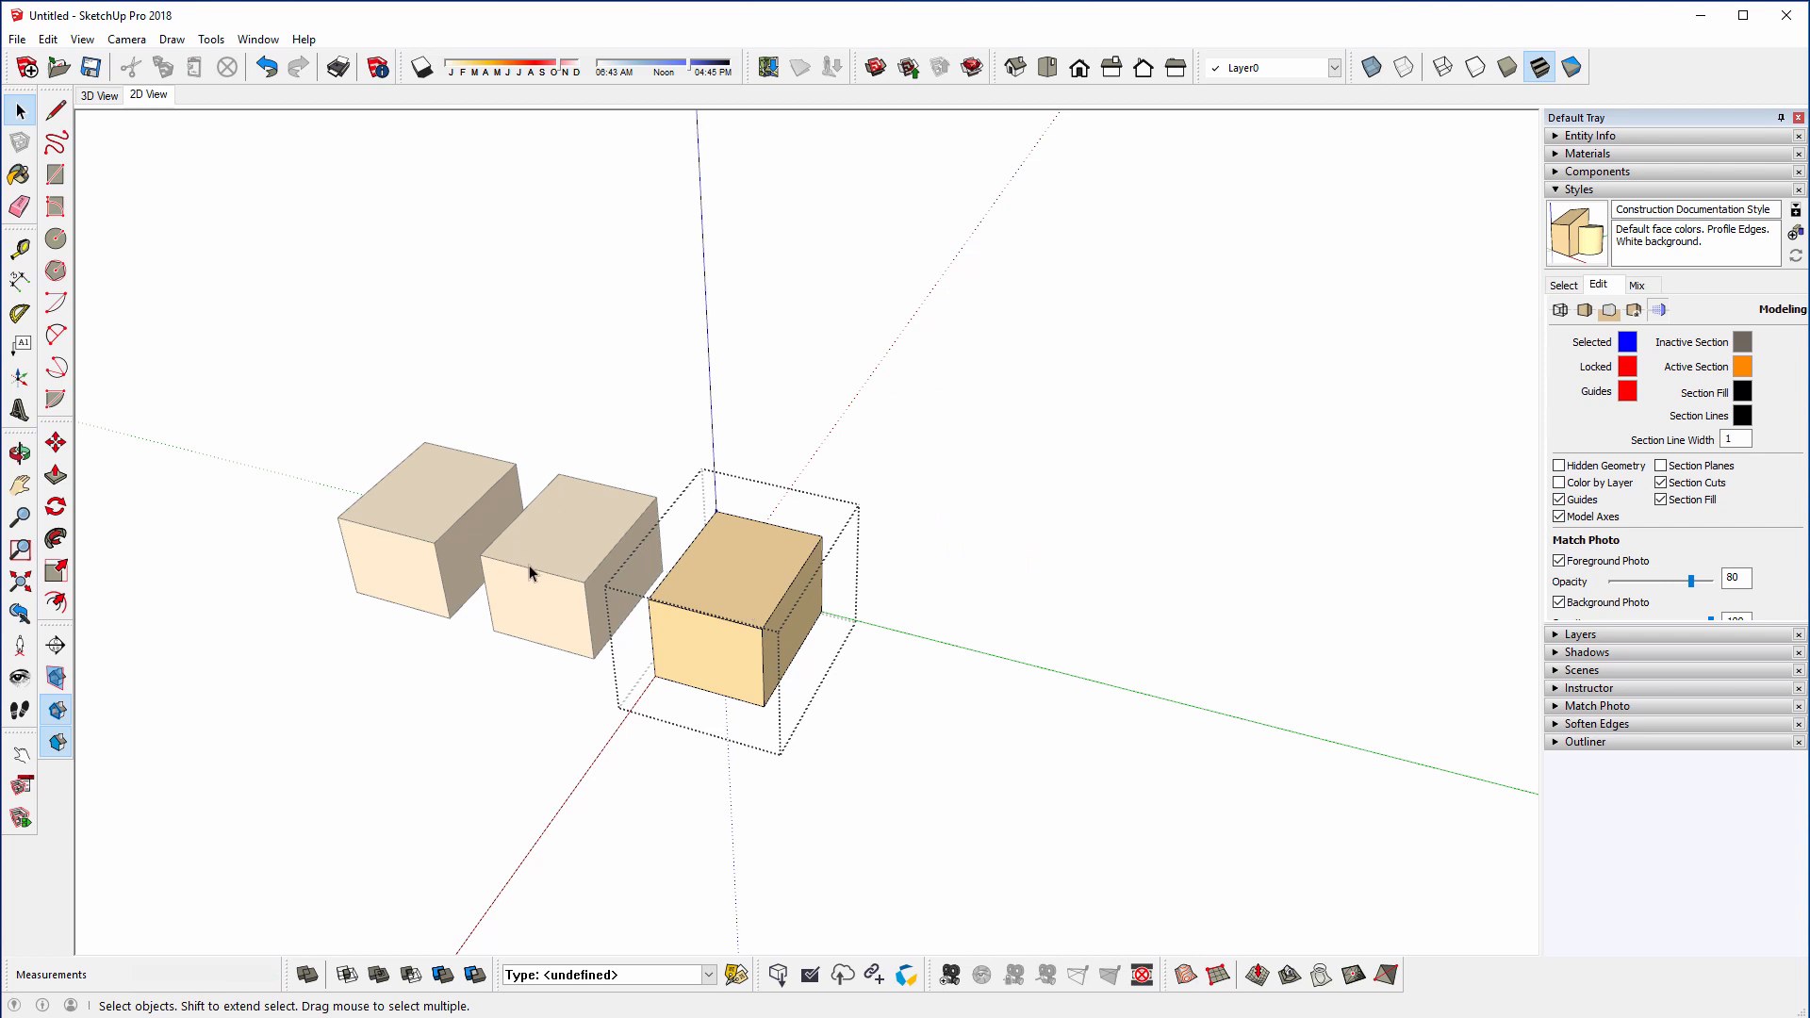
- Find the Hide Similar Components function in the shortcut preferences by filtering for "simil", and assign a keyboard shortcut to it
left_click(257, 39)
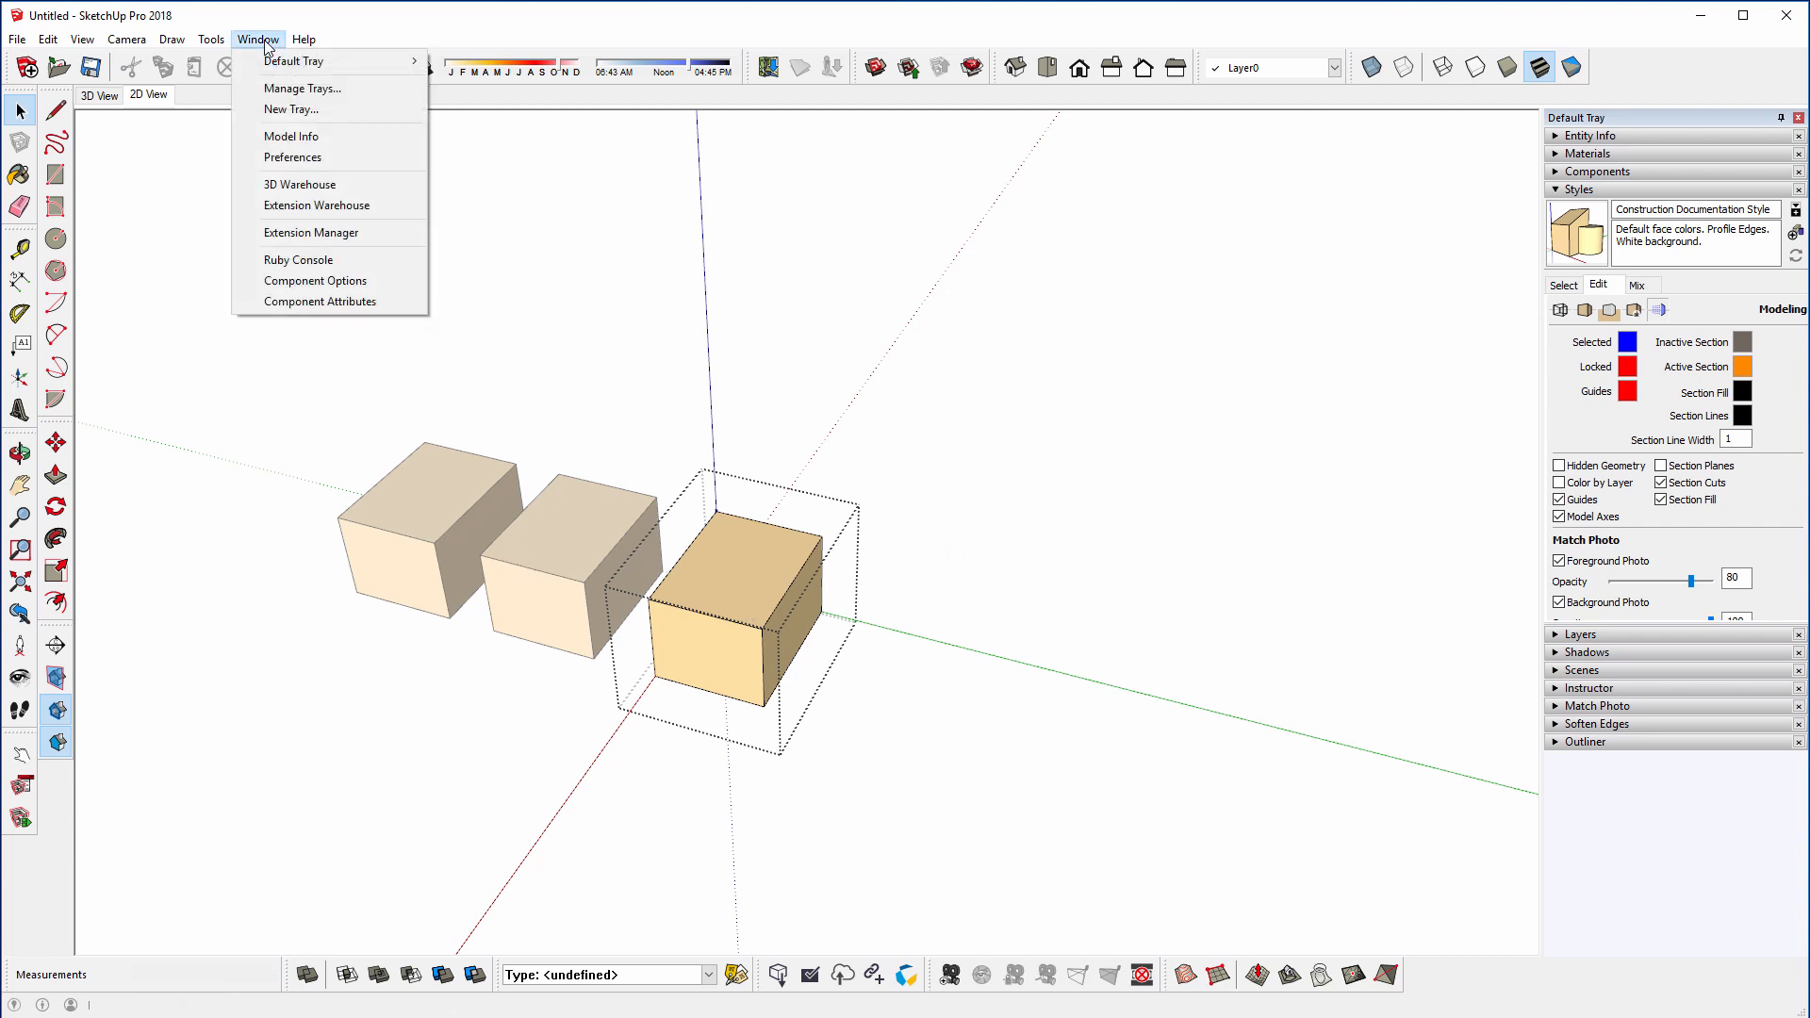
left_click(282, 158)
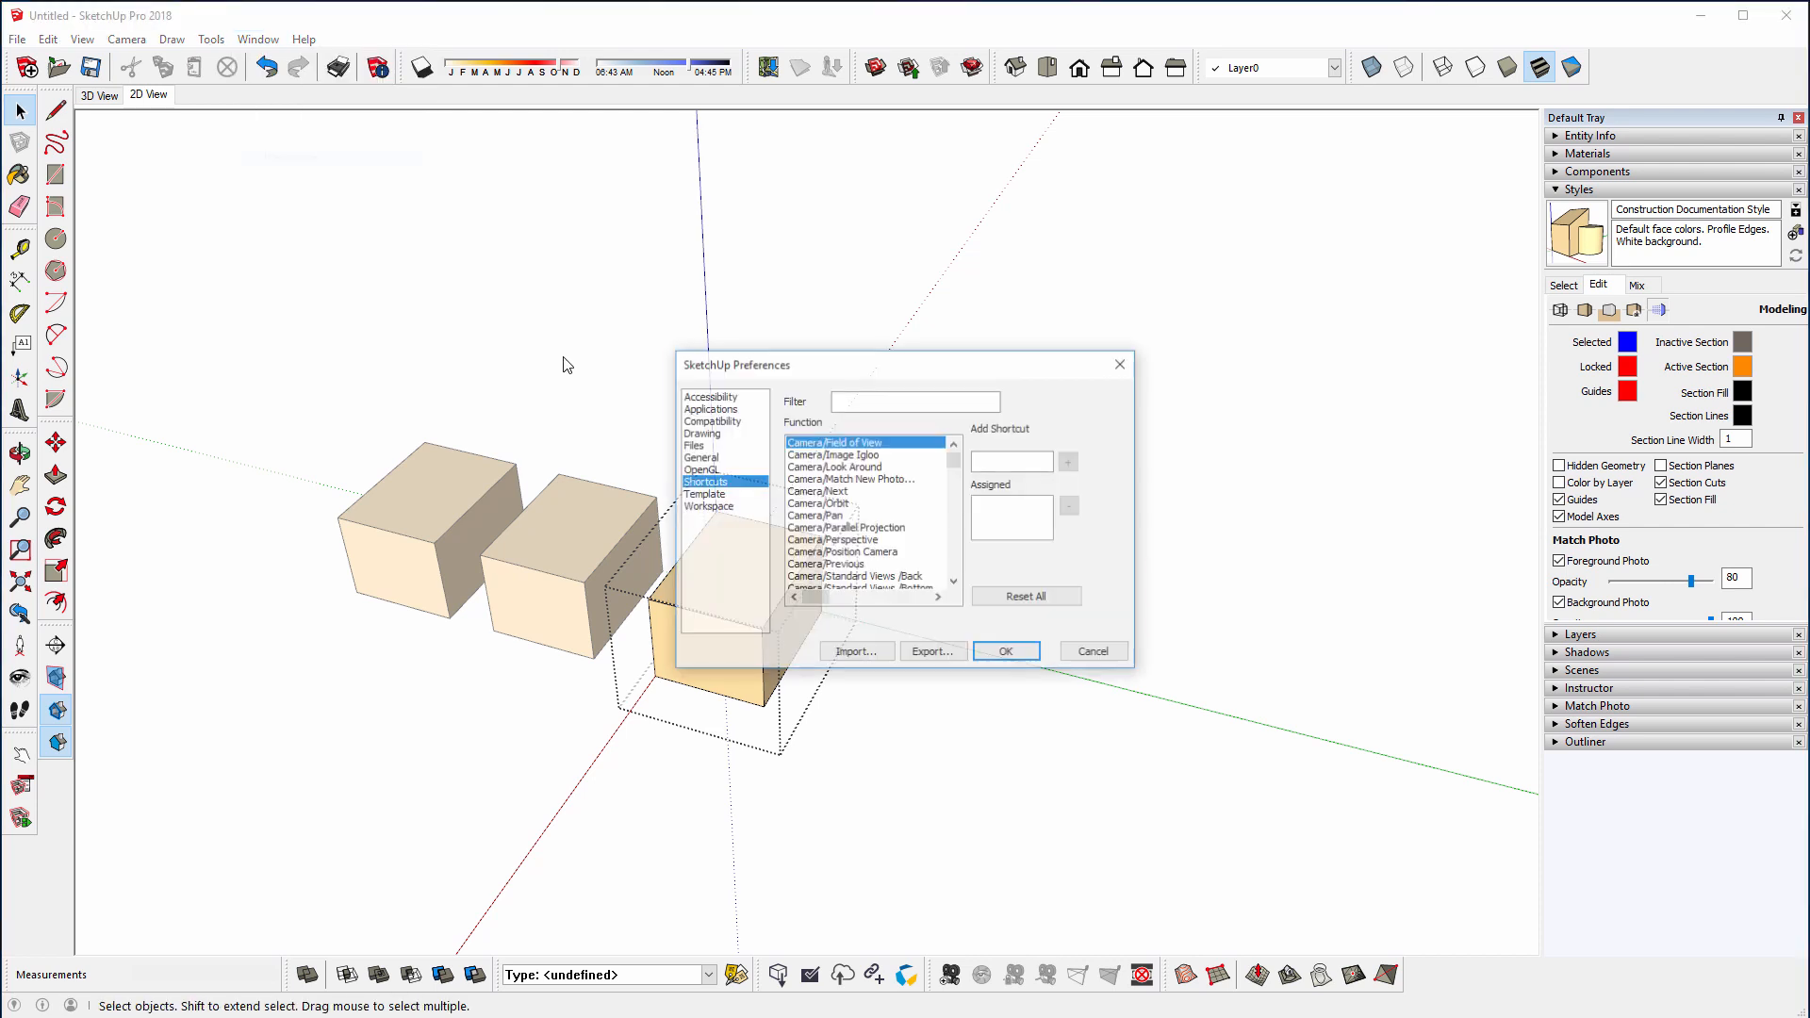
left_click(858, 397)
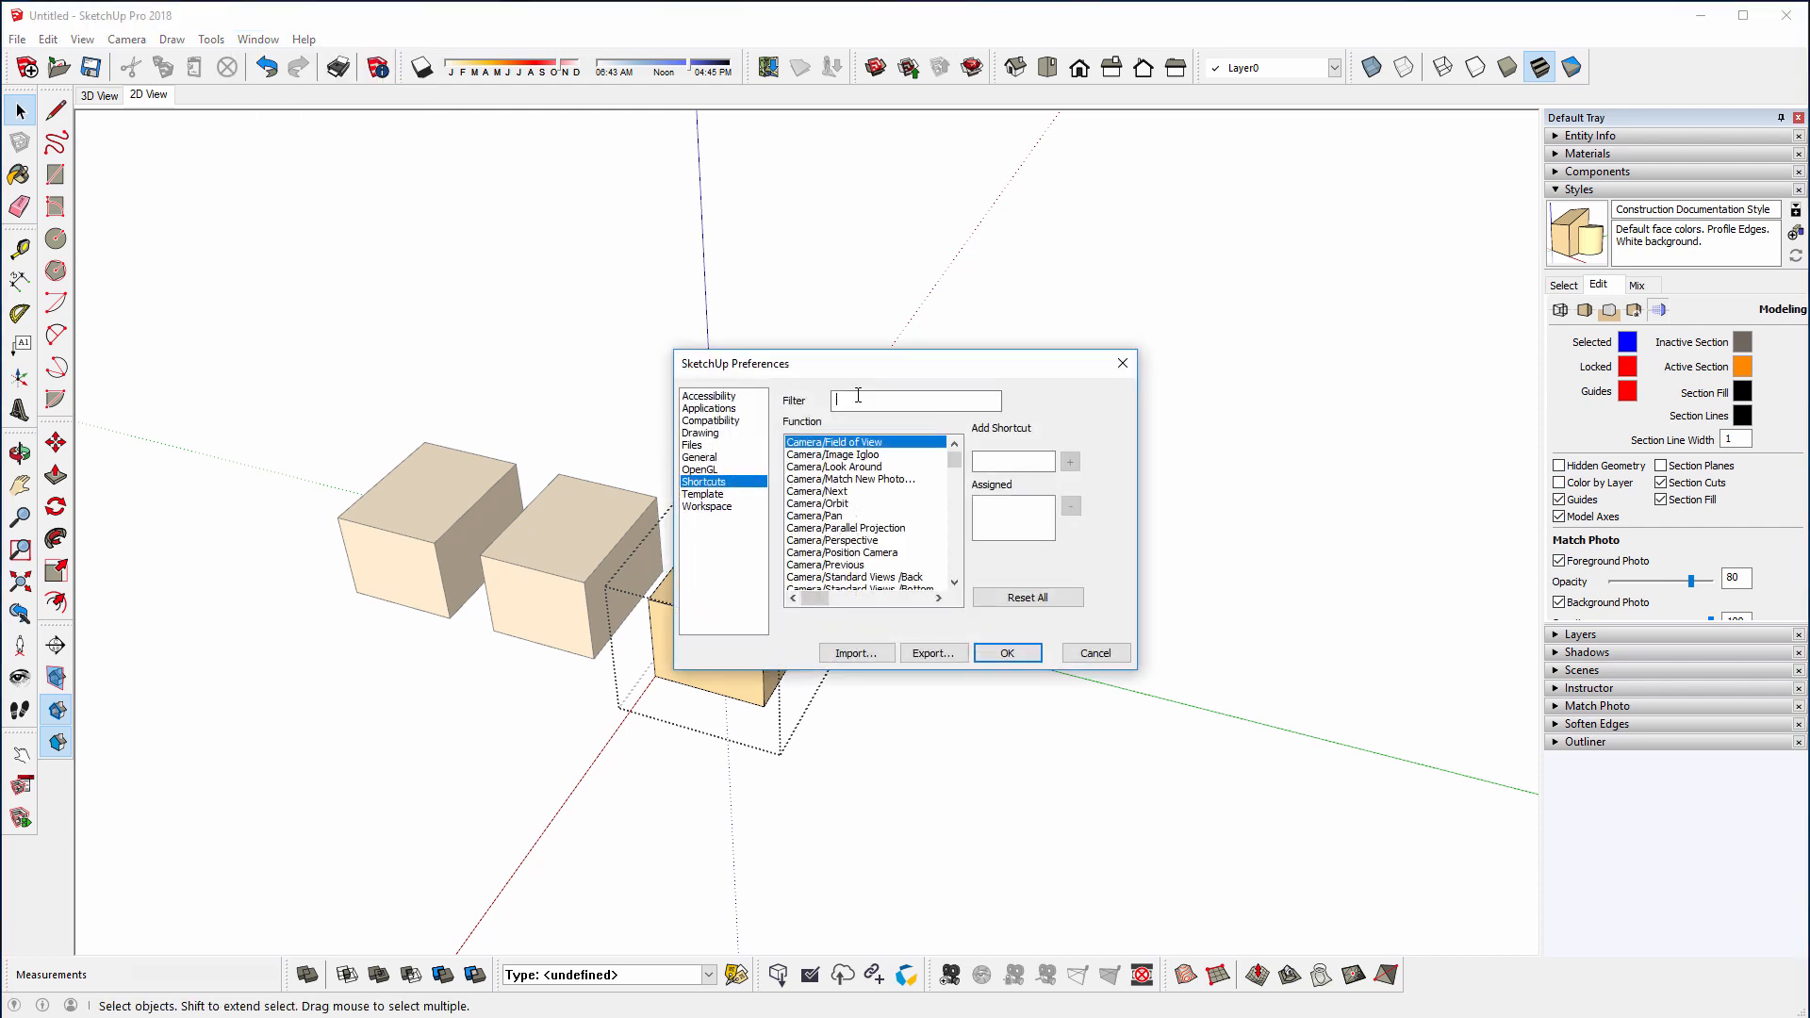
type("simil")
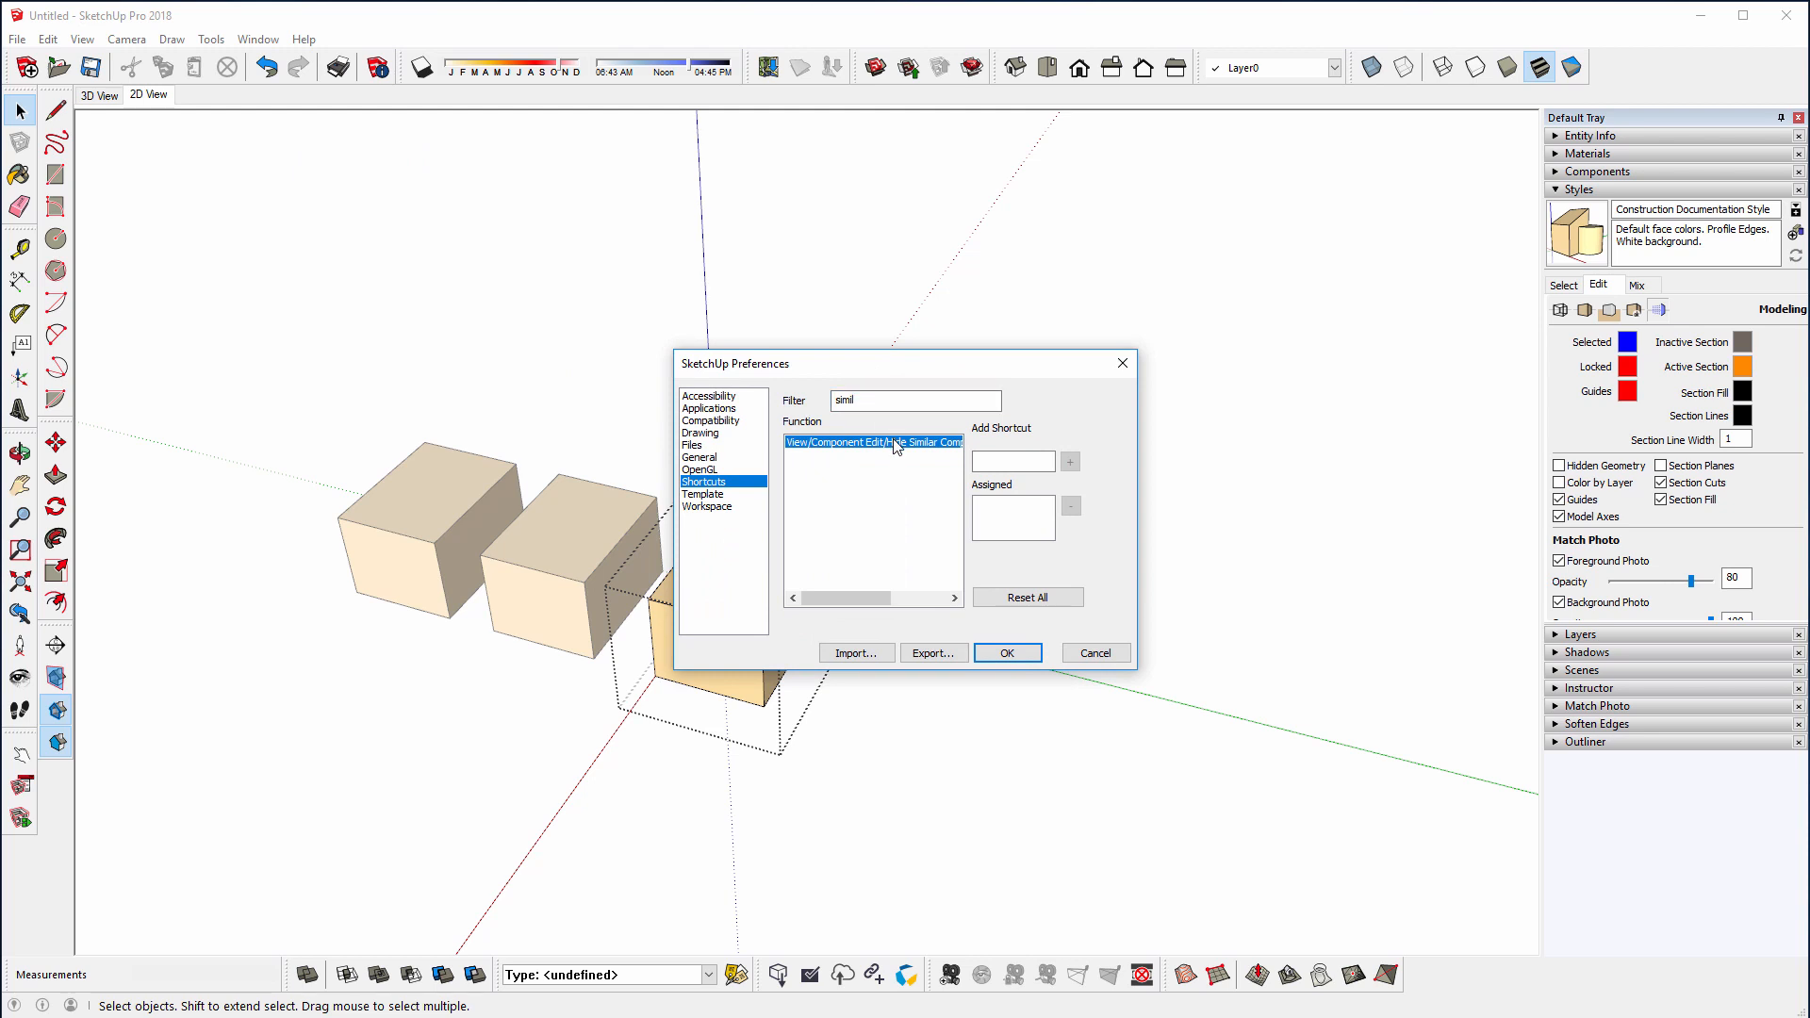
left_click(1008, 464)
left_click(1070, 462)
left_click(1005, 655)
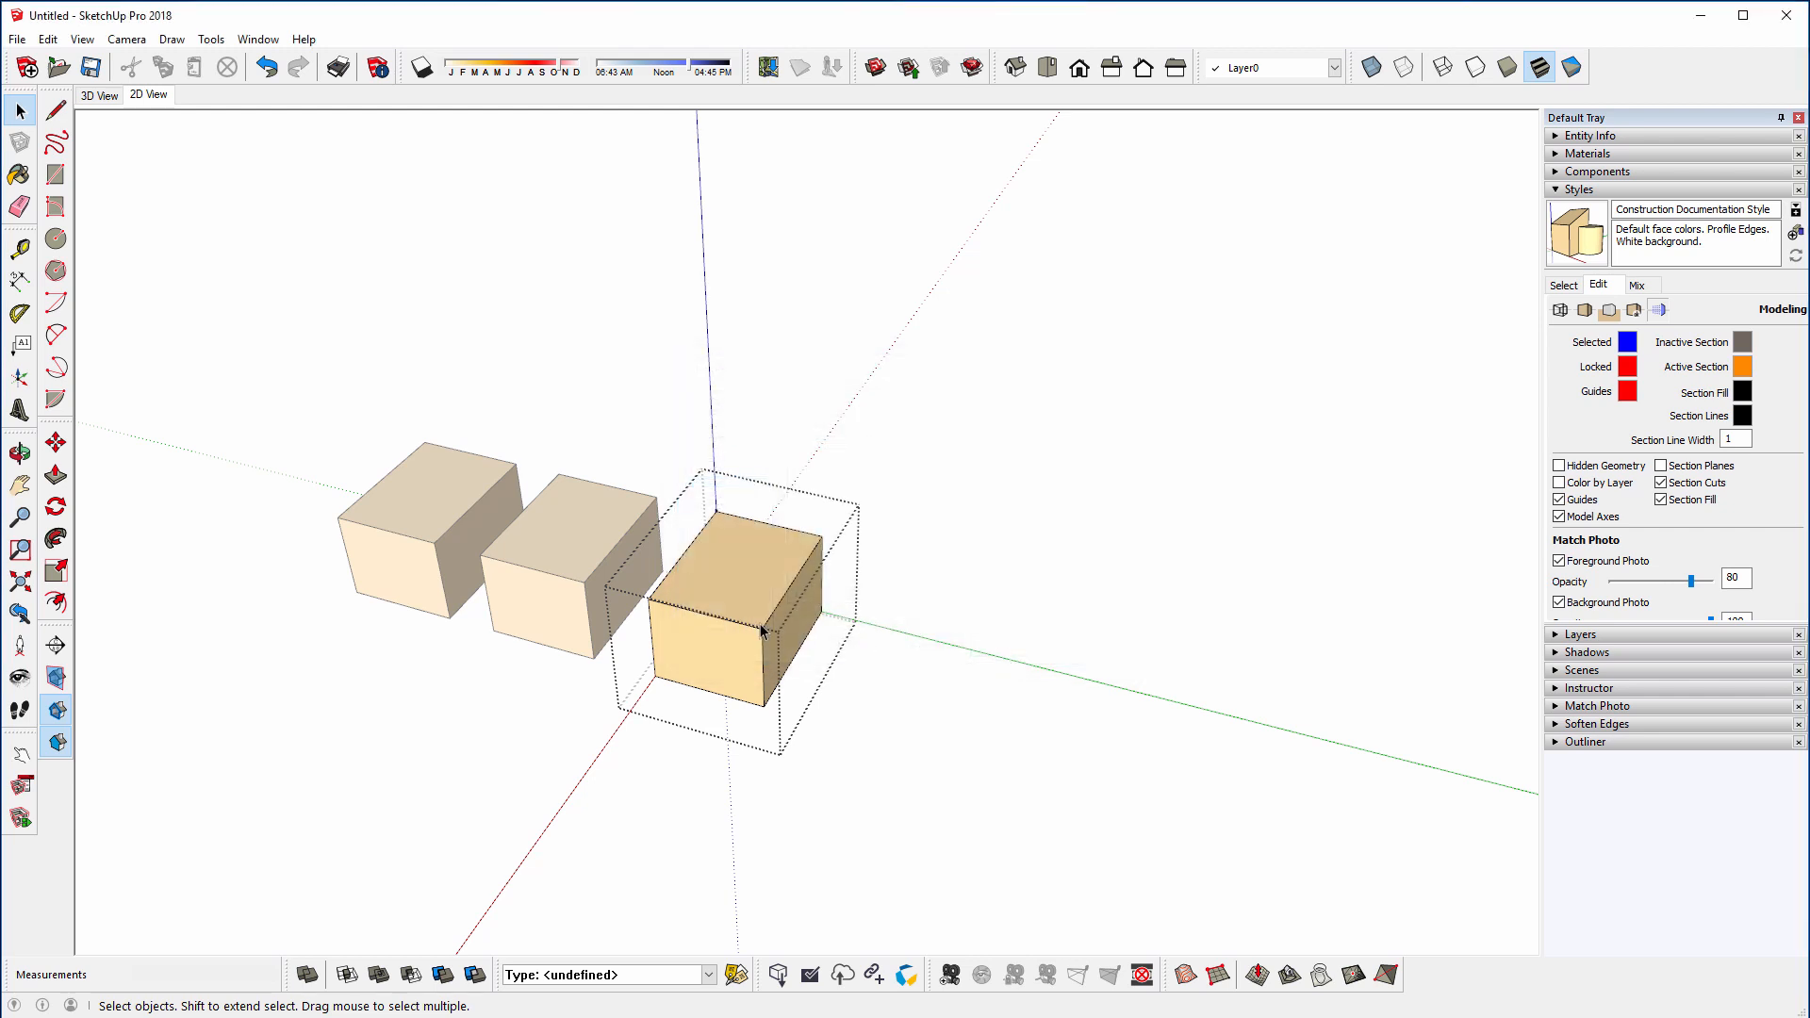
- Toggle hiding of similar components and of the rest of the model, leaving both displayed, and finish editing the component
key("alt+h")
key("alt+h")
key("alt+h")
key("alt+h")
key("alt+h")
key("alt+h")
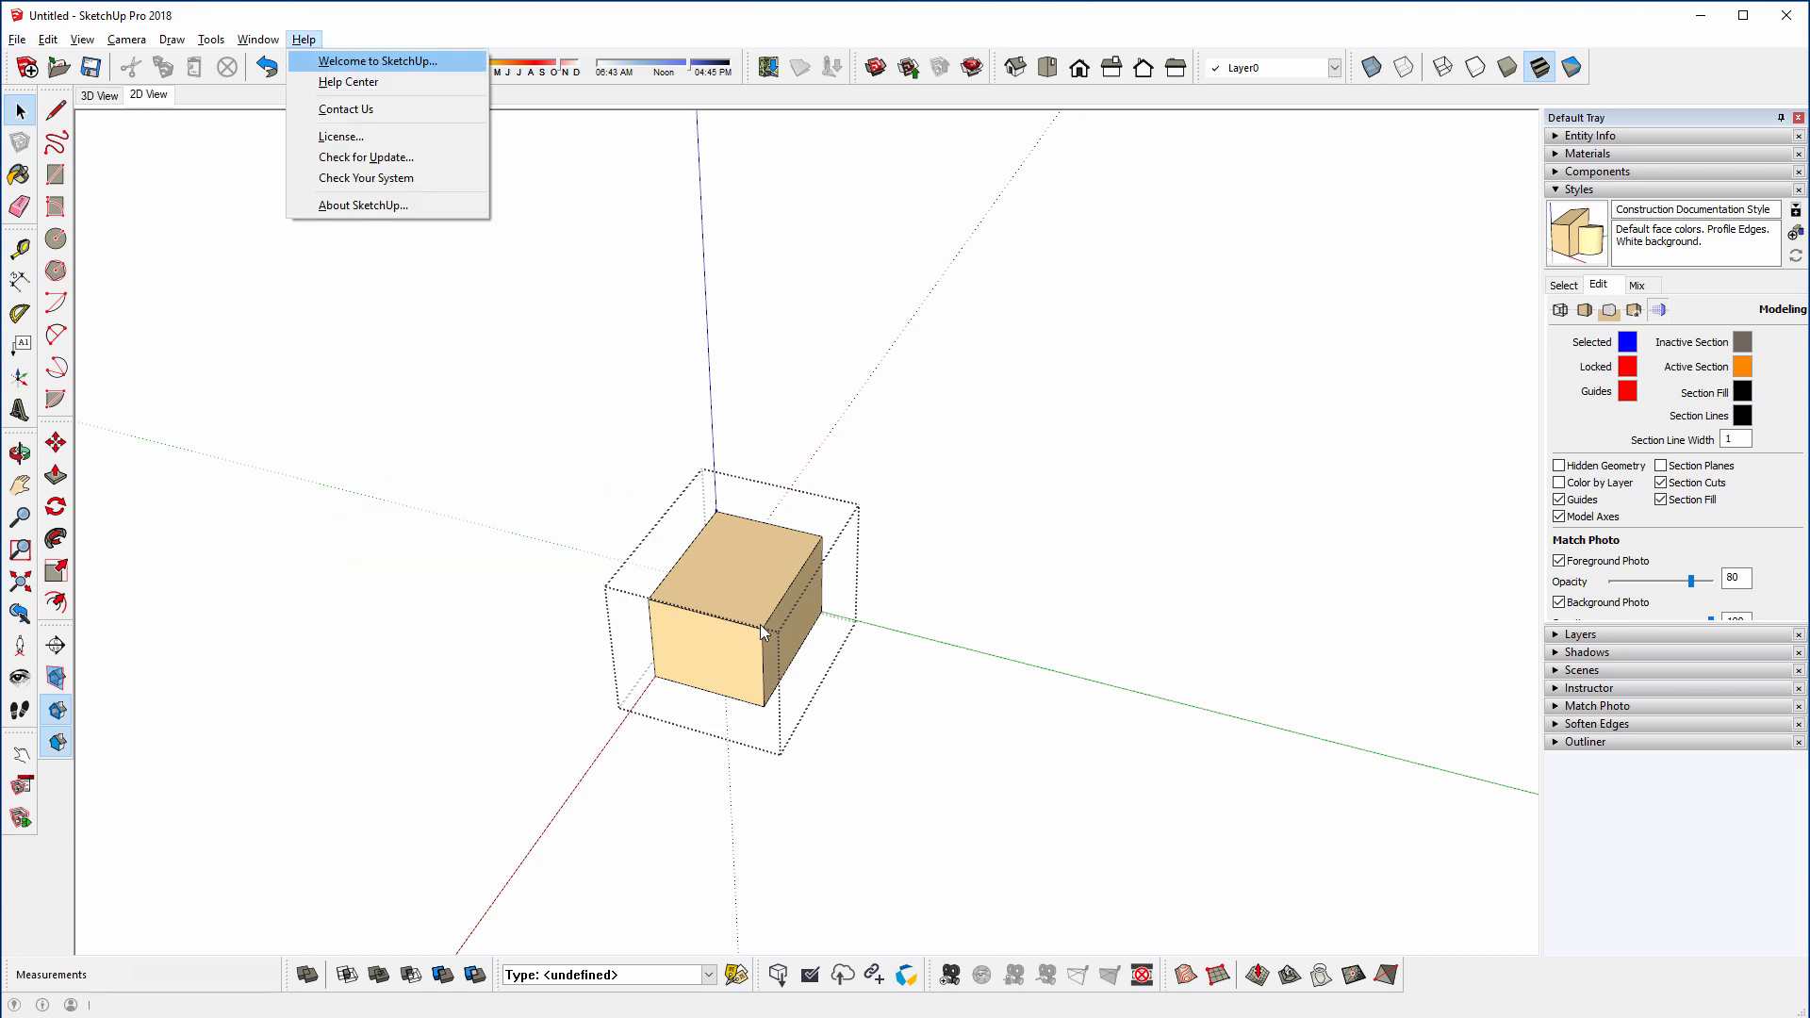
left_click(504, 23)
key("alt+h")
key("ctrl+h")
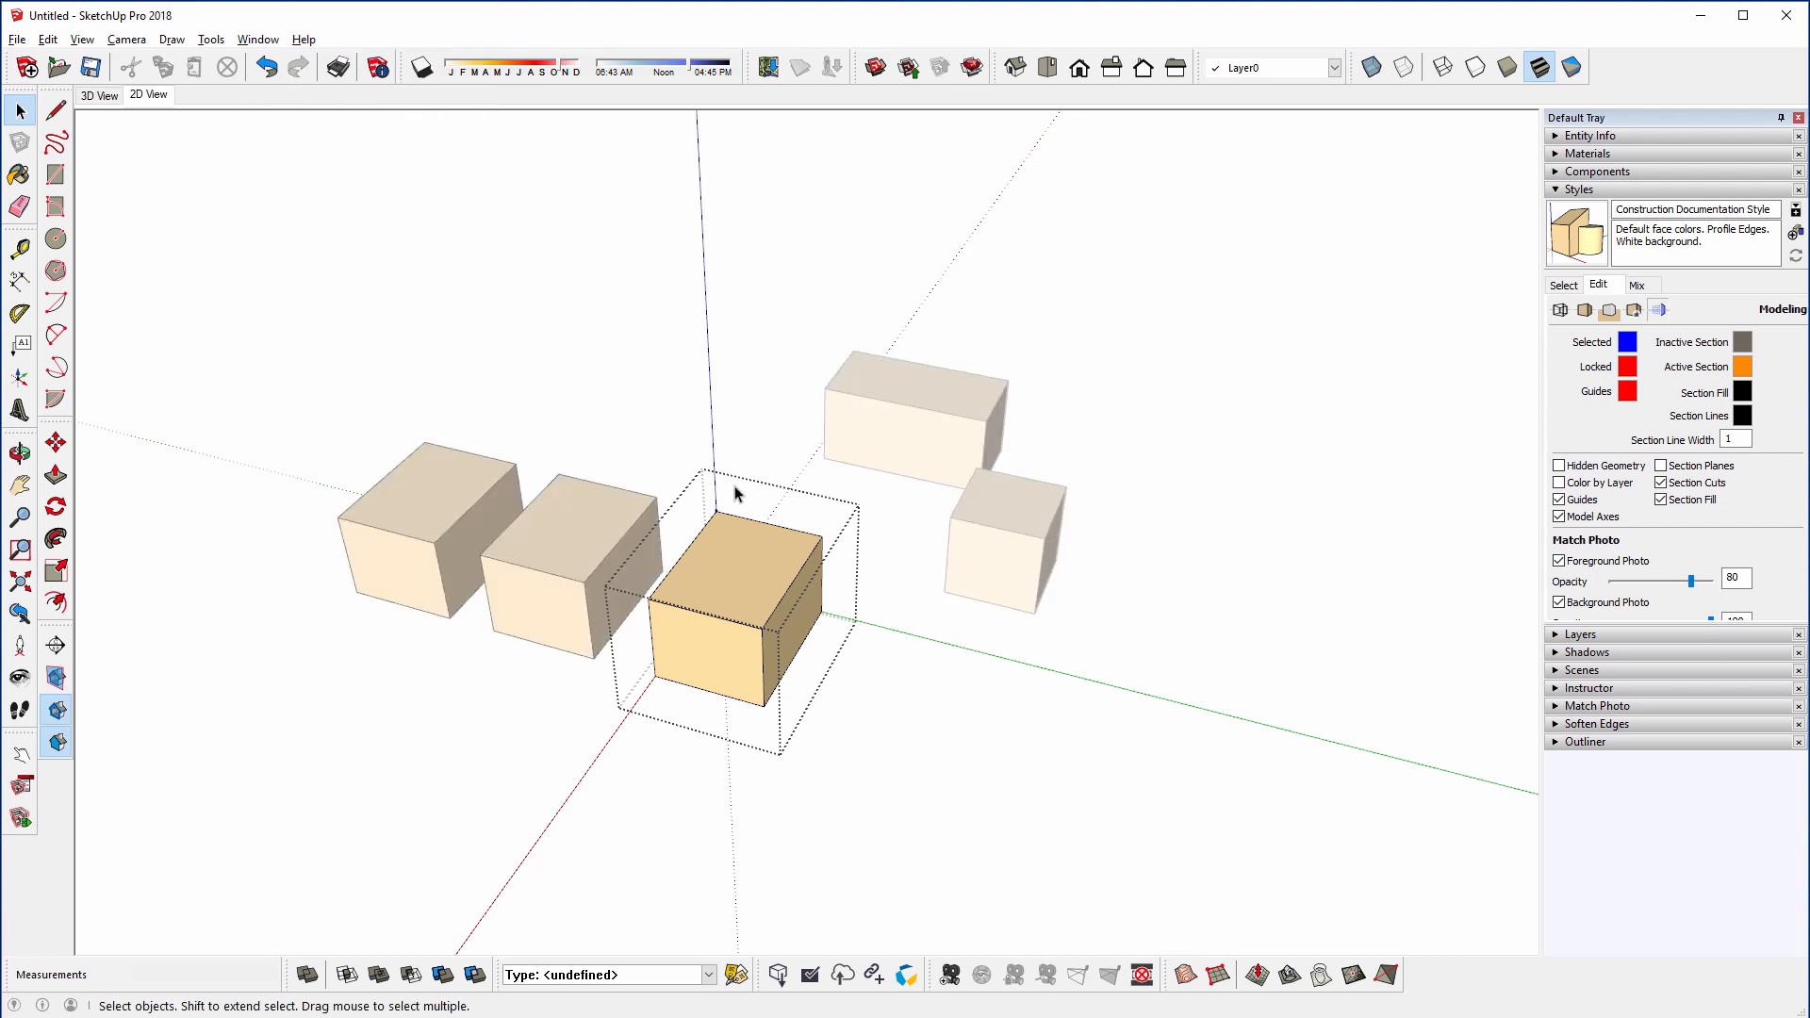
middle_click_drag(768, 579, 618, 486)
left_click(648, 408)
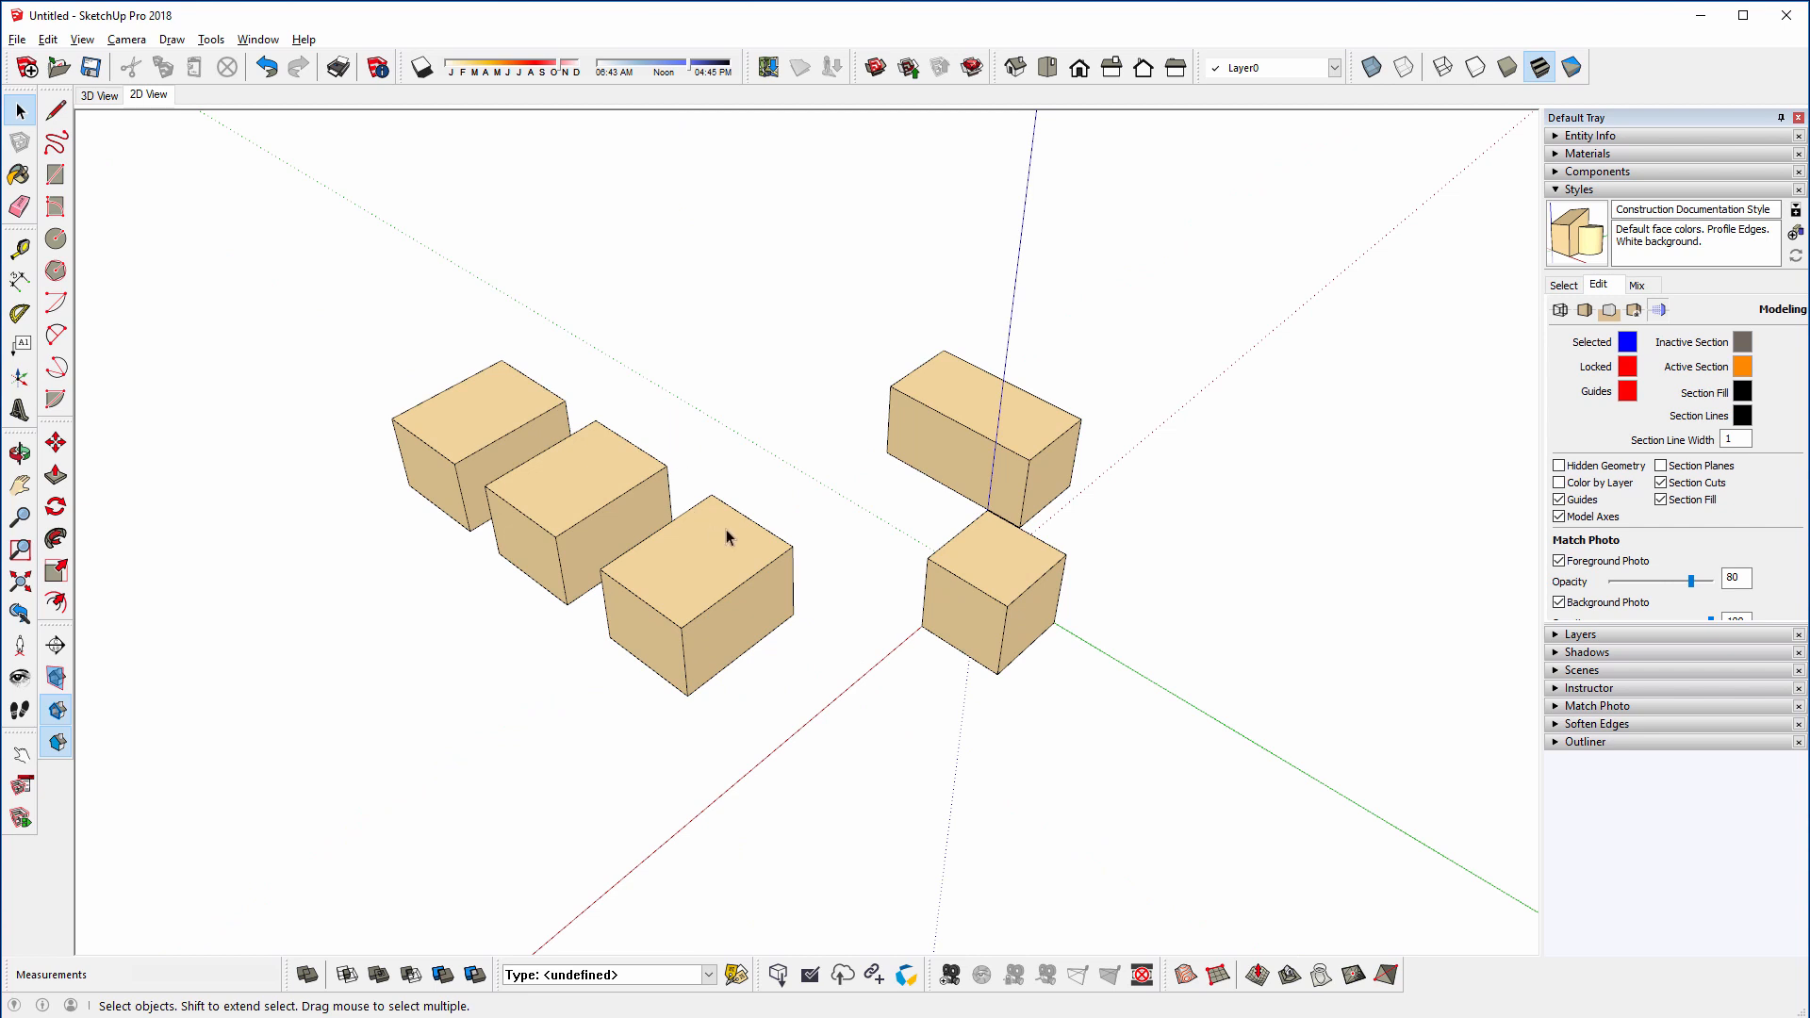
- Convert the long box group behind the small cube into a component, keeping the default definition name
right_click(910, 410)
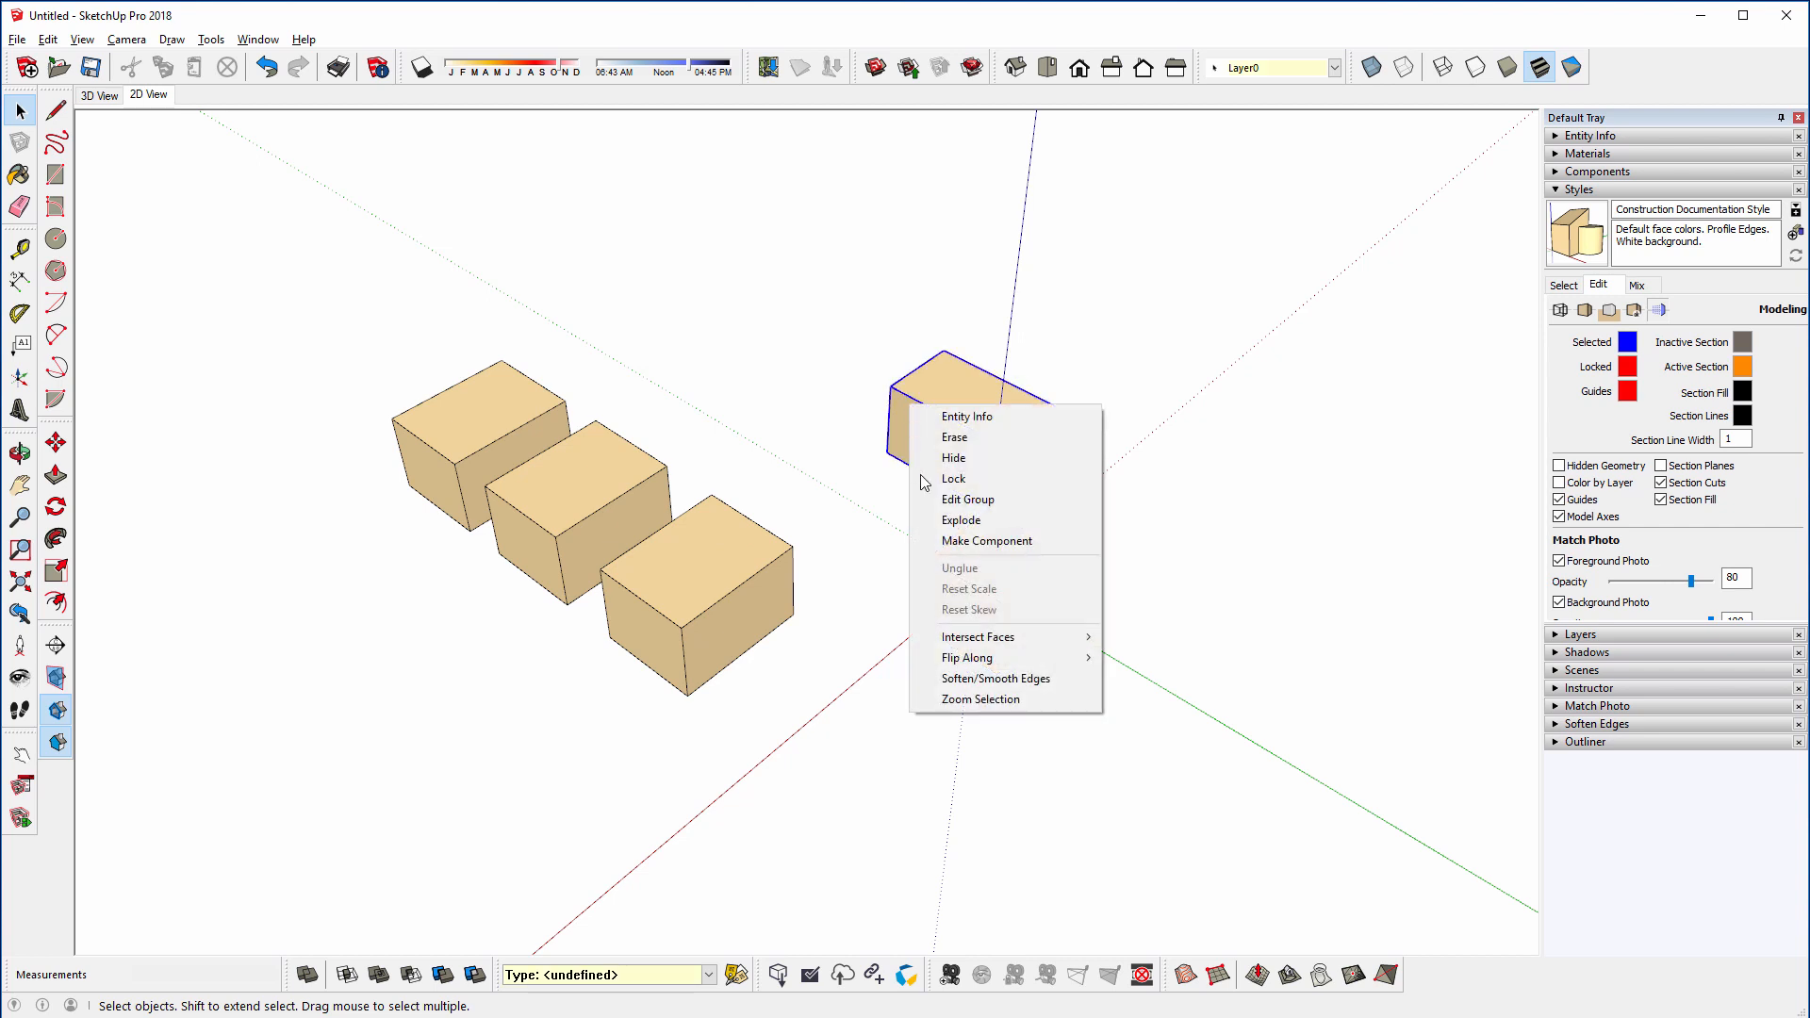
left_click(947, 545)
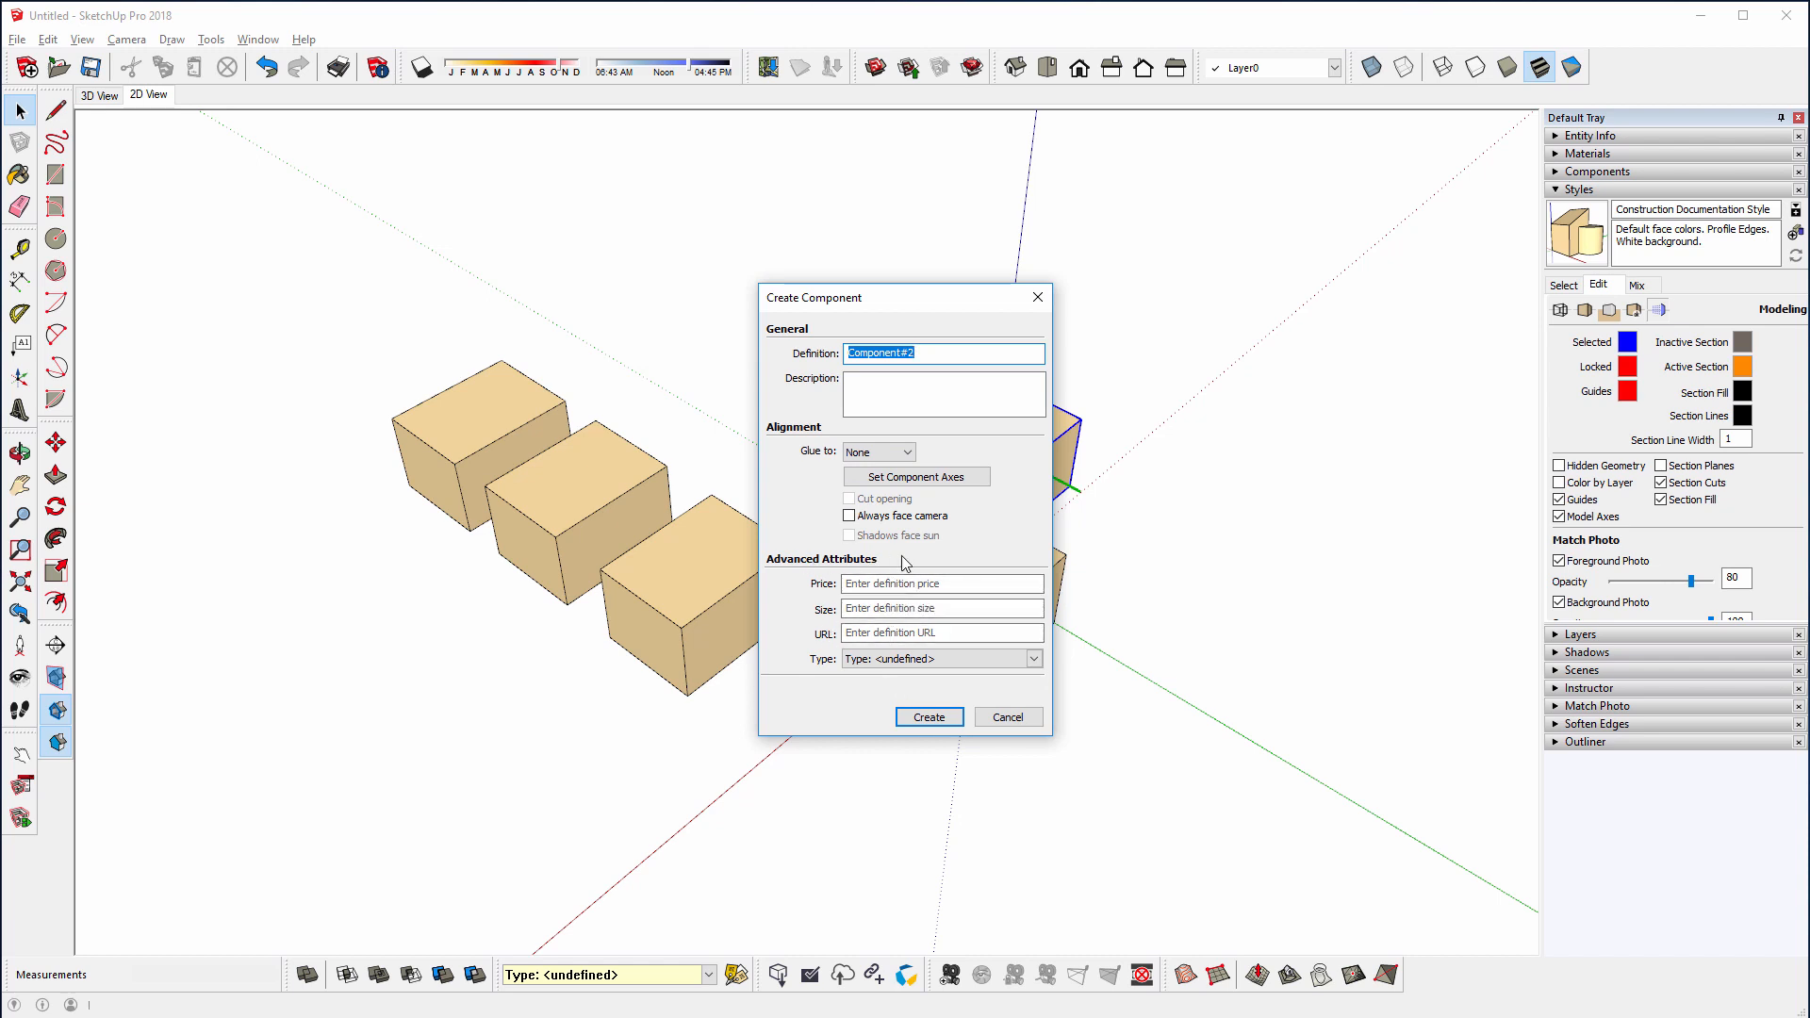
left_click(929, 718)
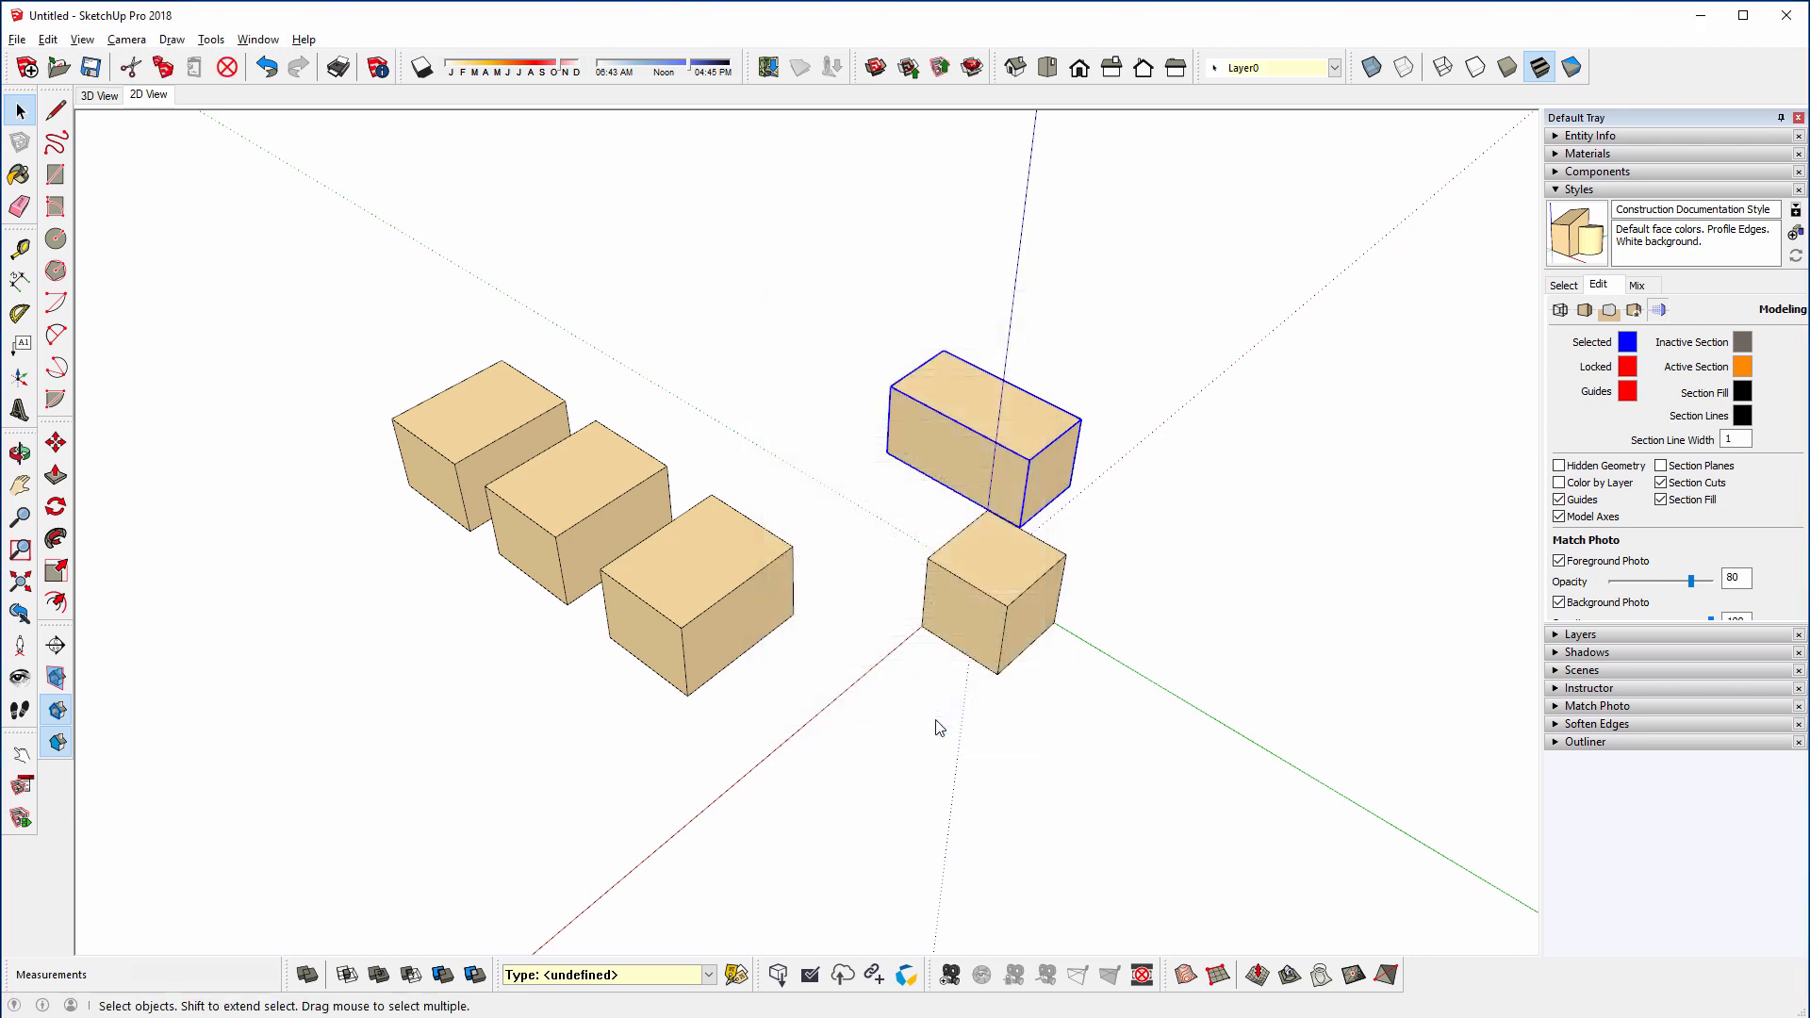
- Copy the middle box of the three-component row about 224 mm along the red axis, away from the row
left_click(645, 537)
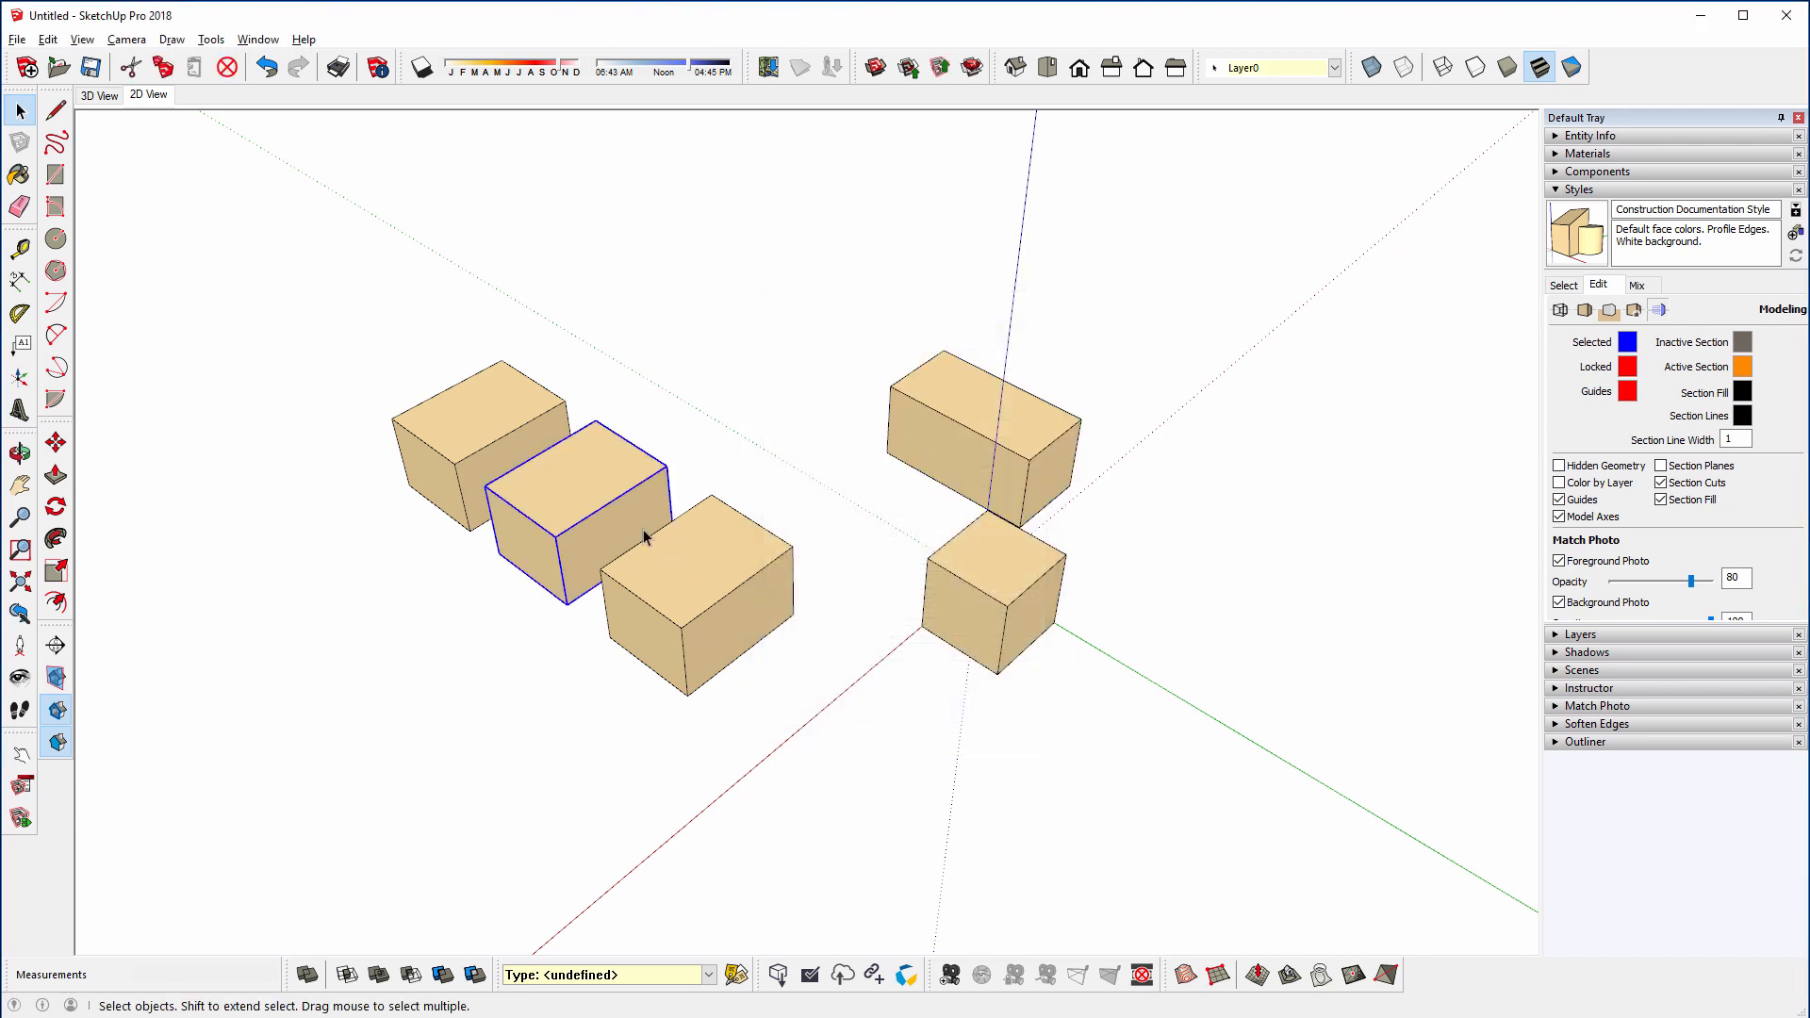
key("m")
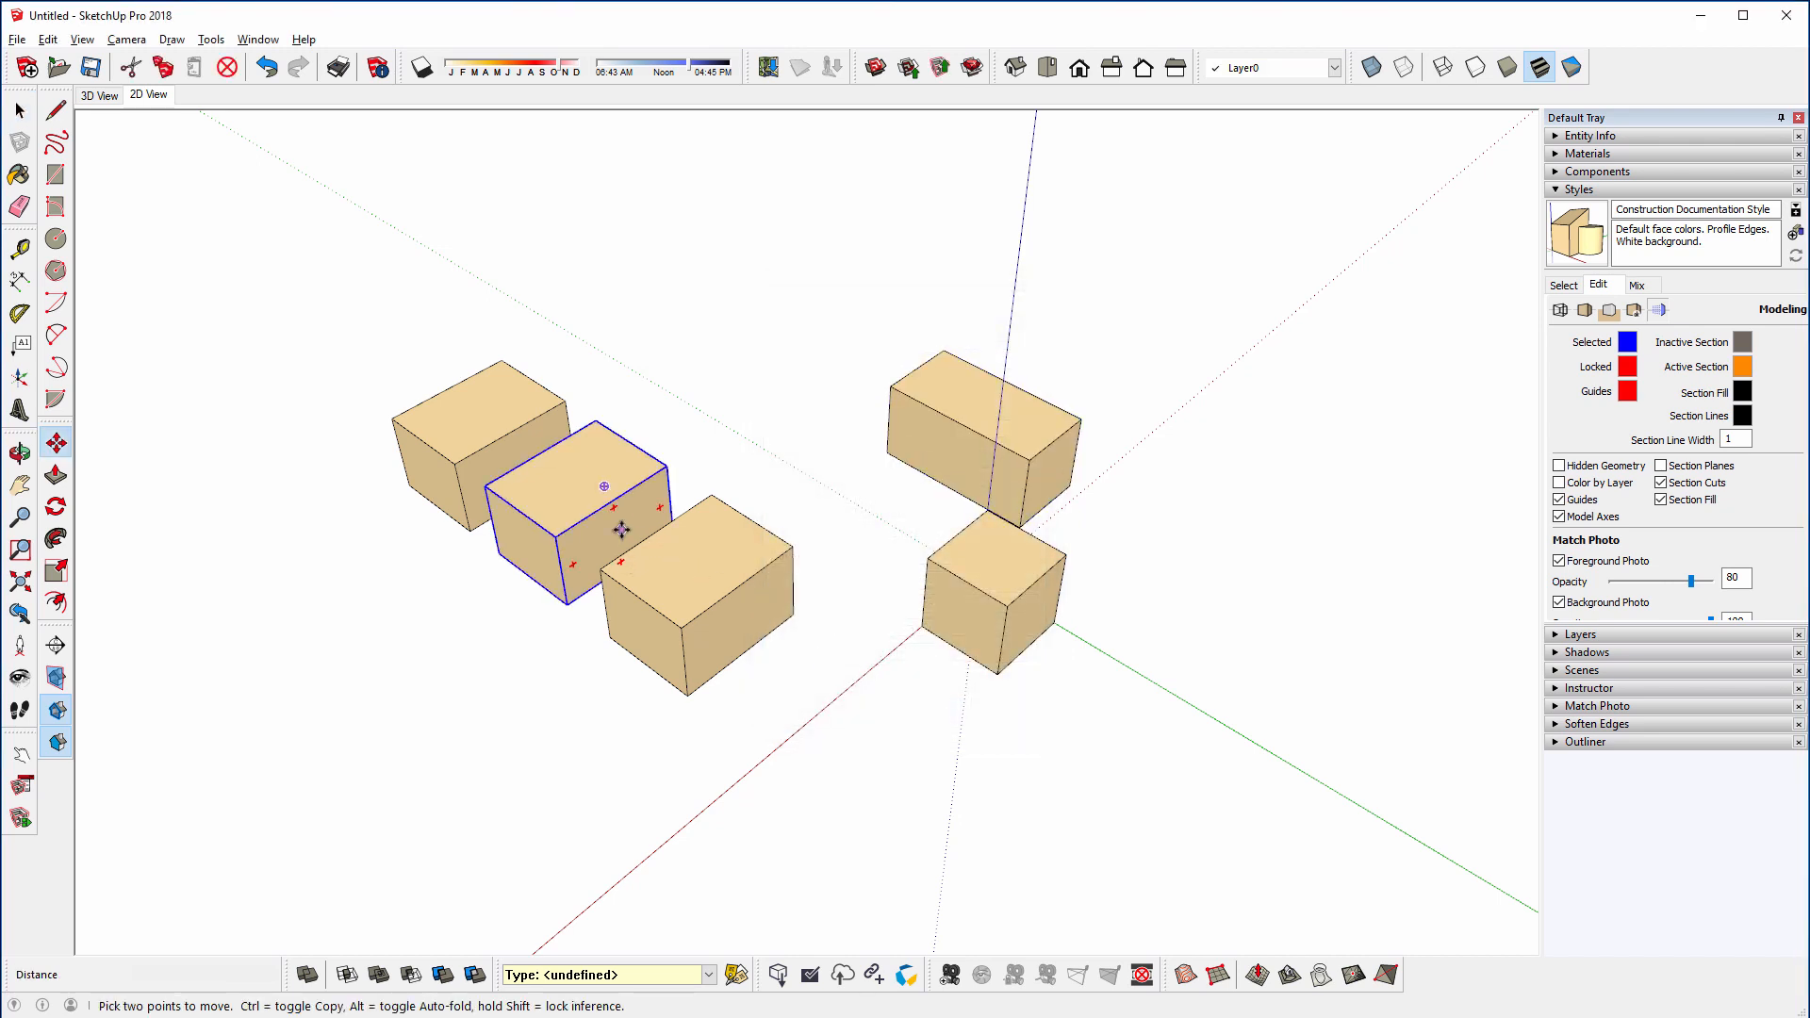
key("ctrl")
left_click(525, 486)
left_click(387, 577)
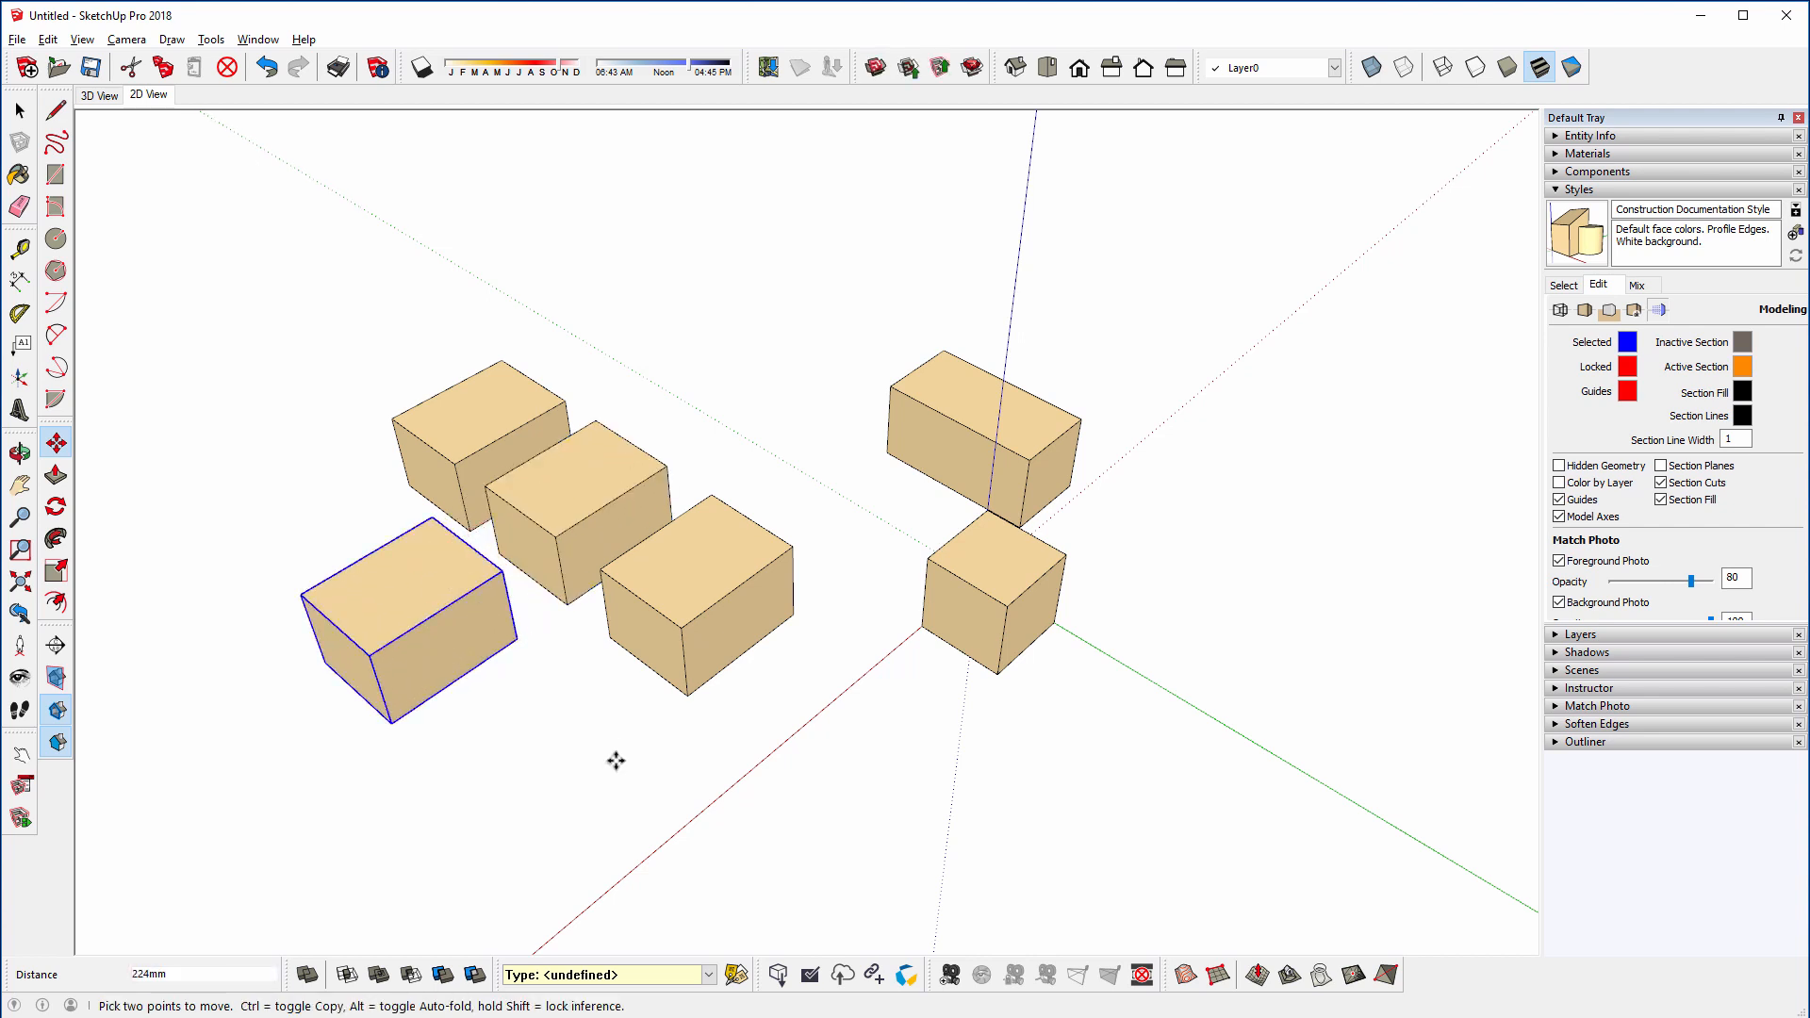
key("space")
- Select the new copy together with the row's middle box and make both unique from the other two components
right_click(450, 587)
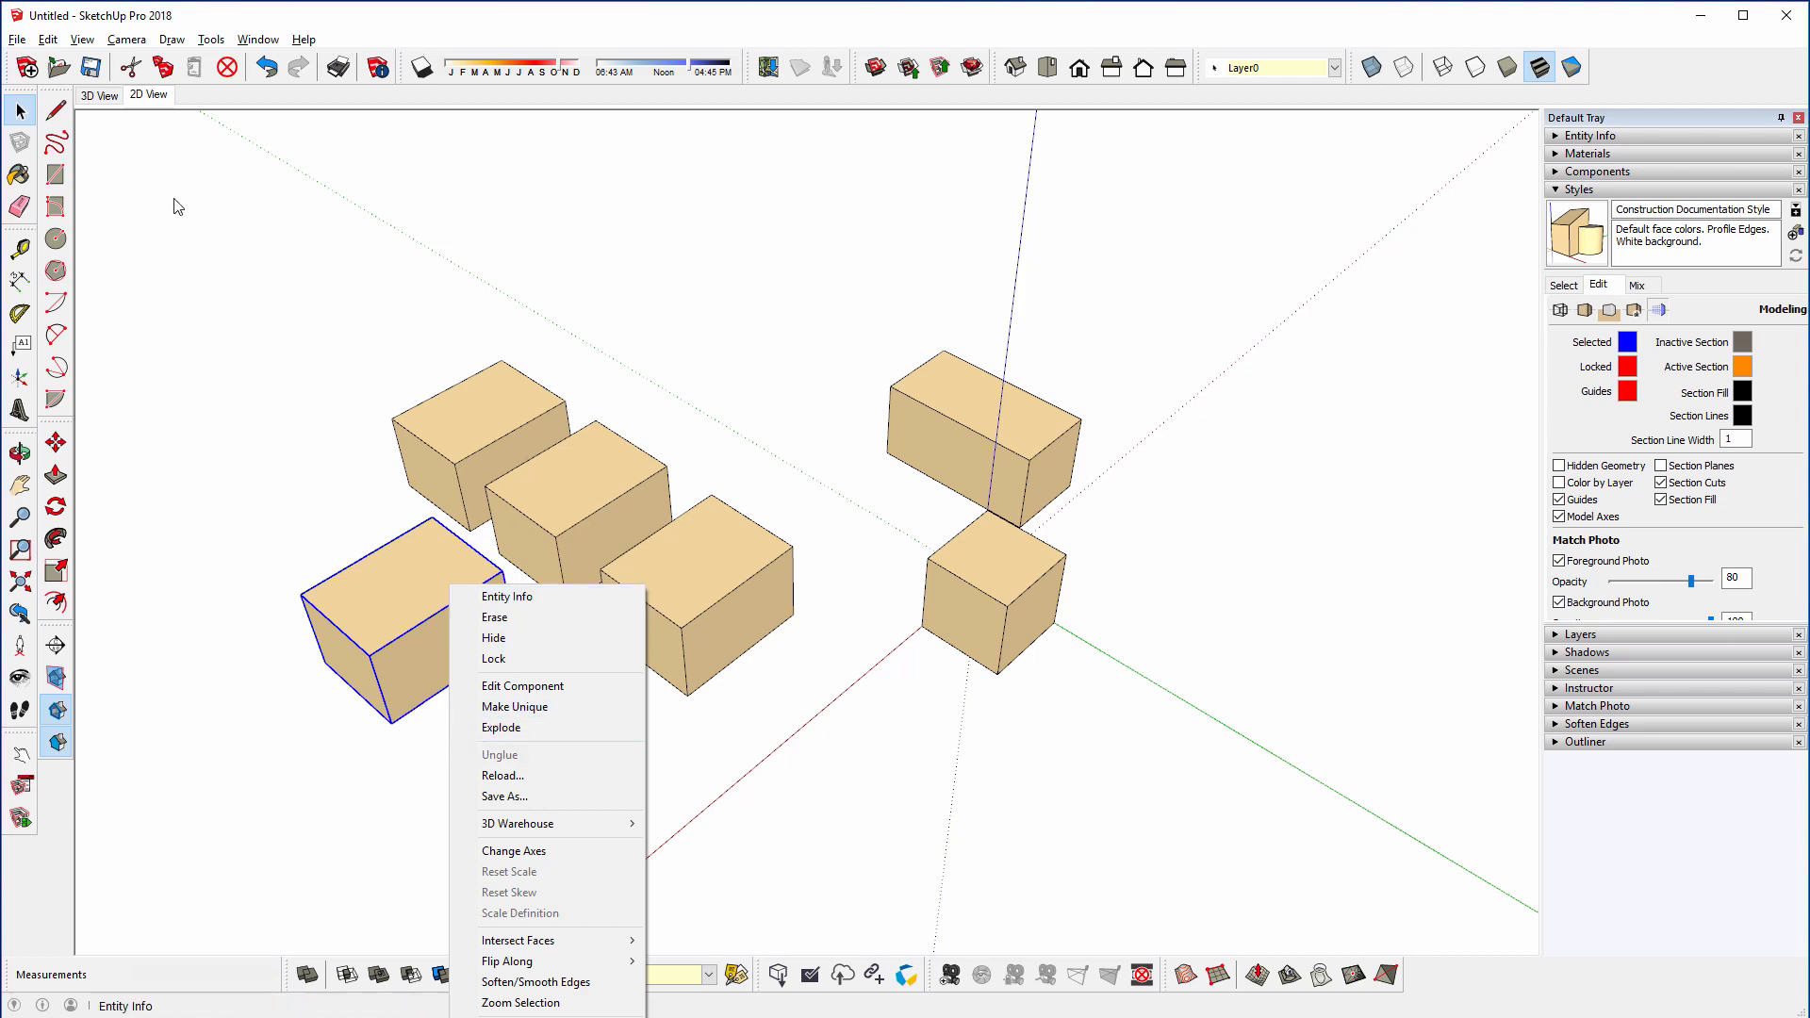
left_click(569, 490)
left_click(567, 499, "shift")
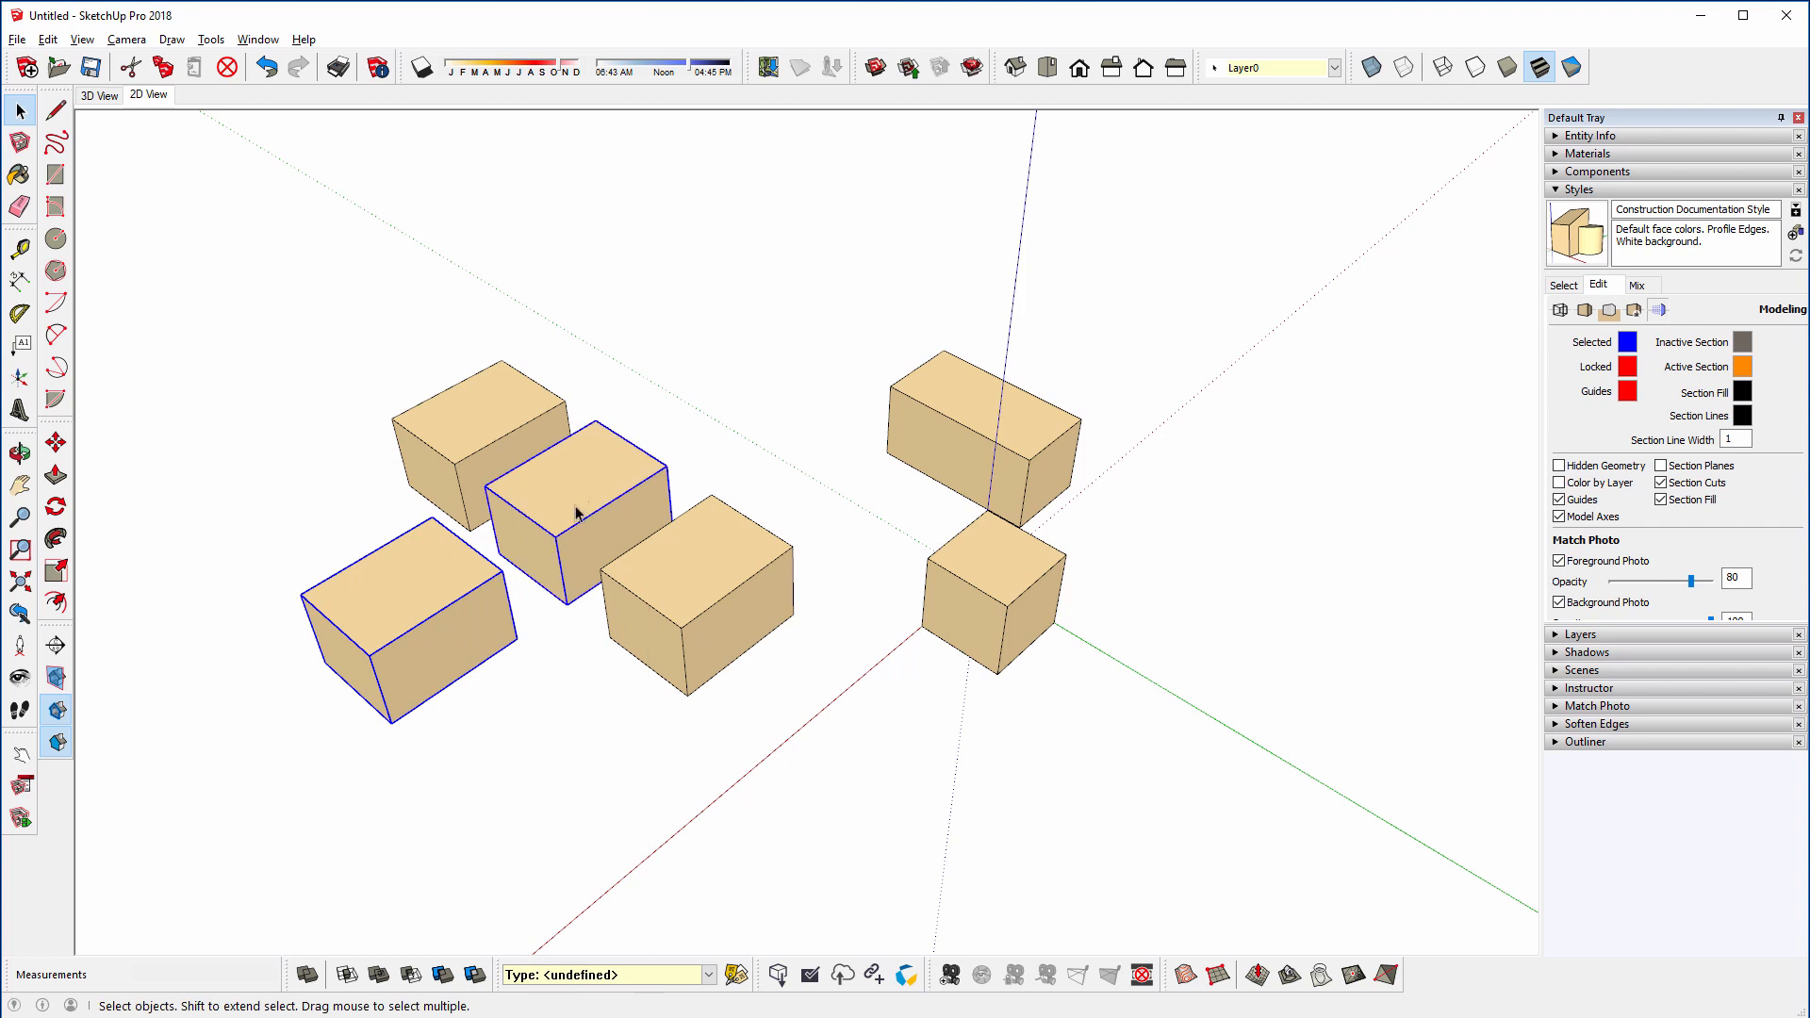
right_click(577, 513)
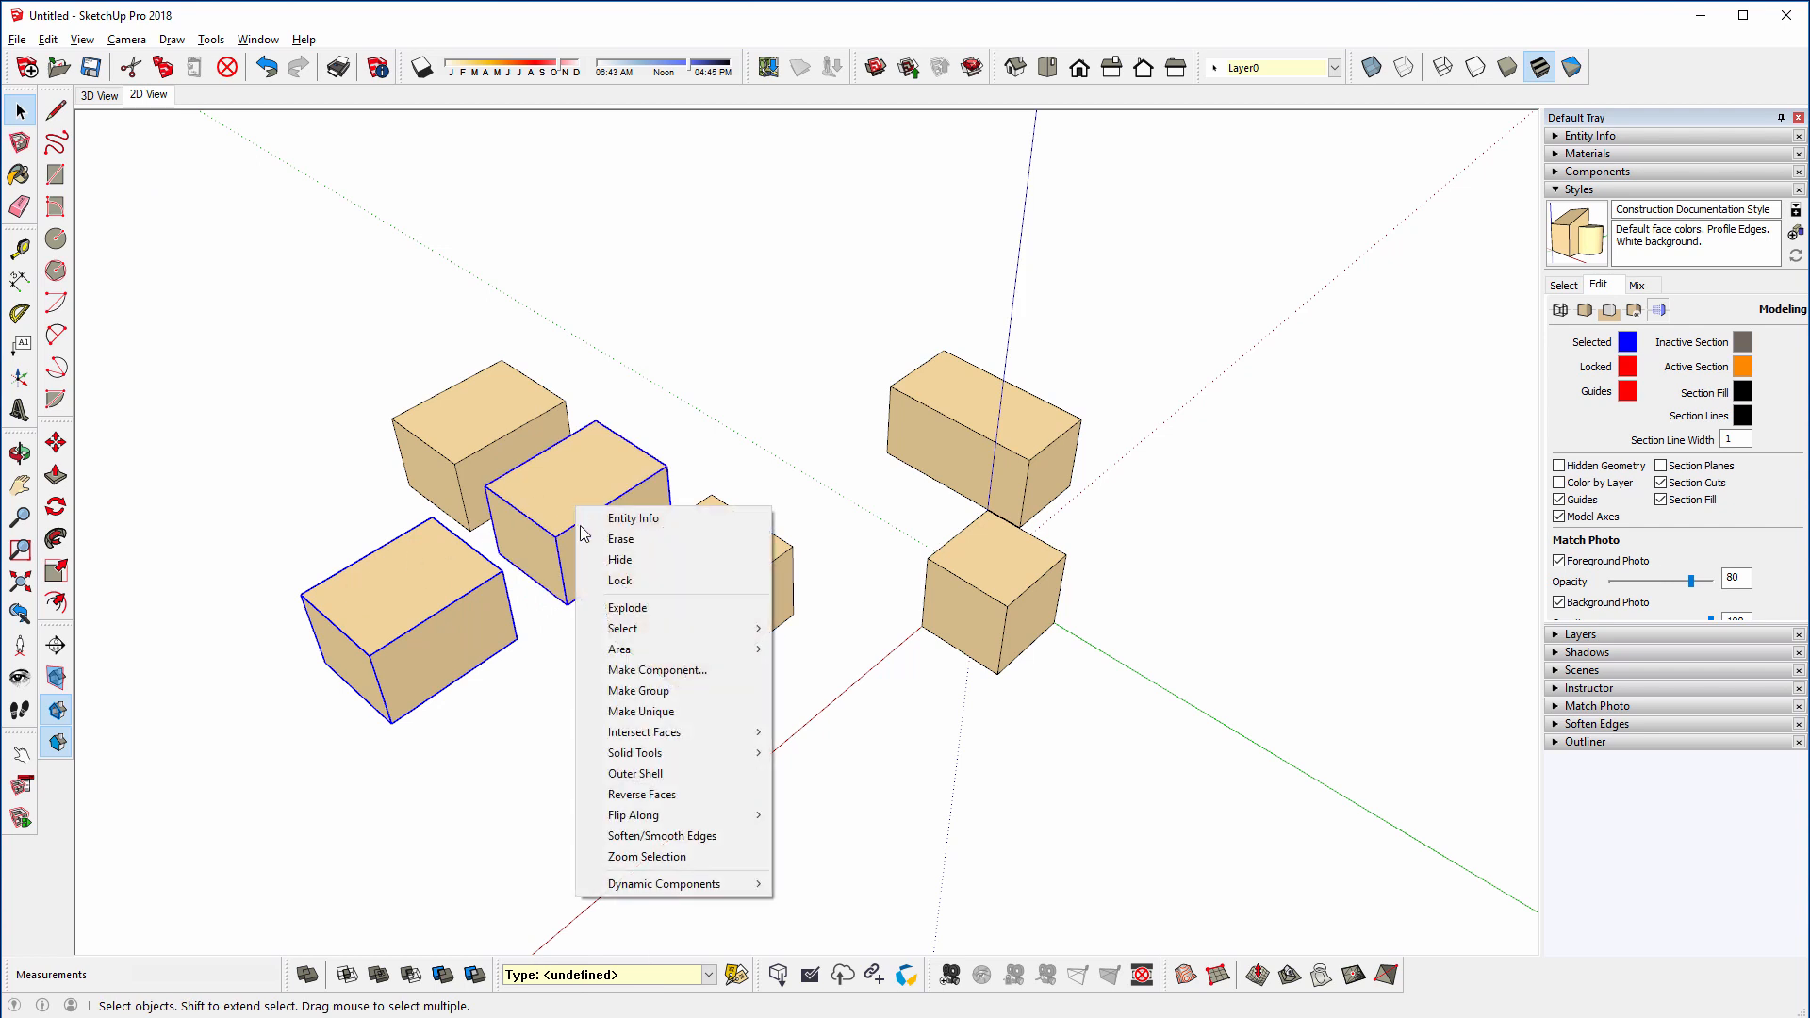
left_click(650, 718)
- Edit the unique copy in front of the row, pulling its top face up about 254 mm, and close the component
double_click(398, 592)
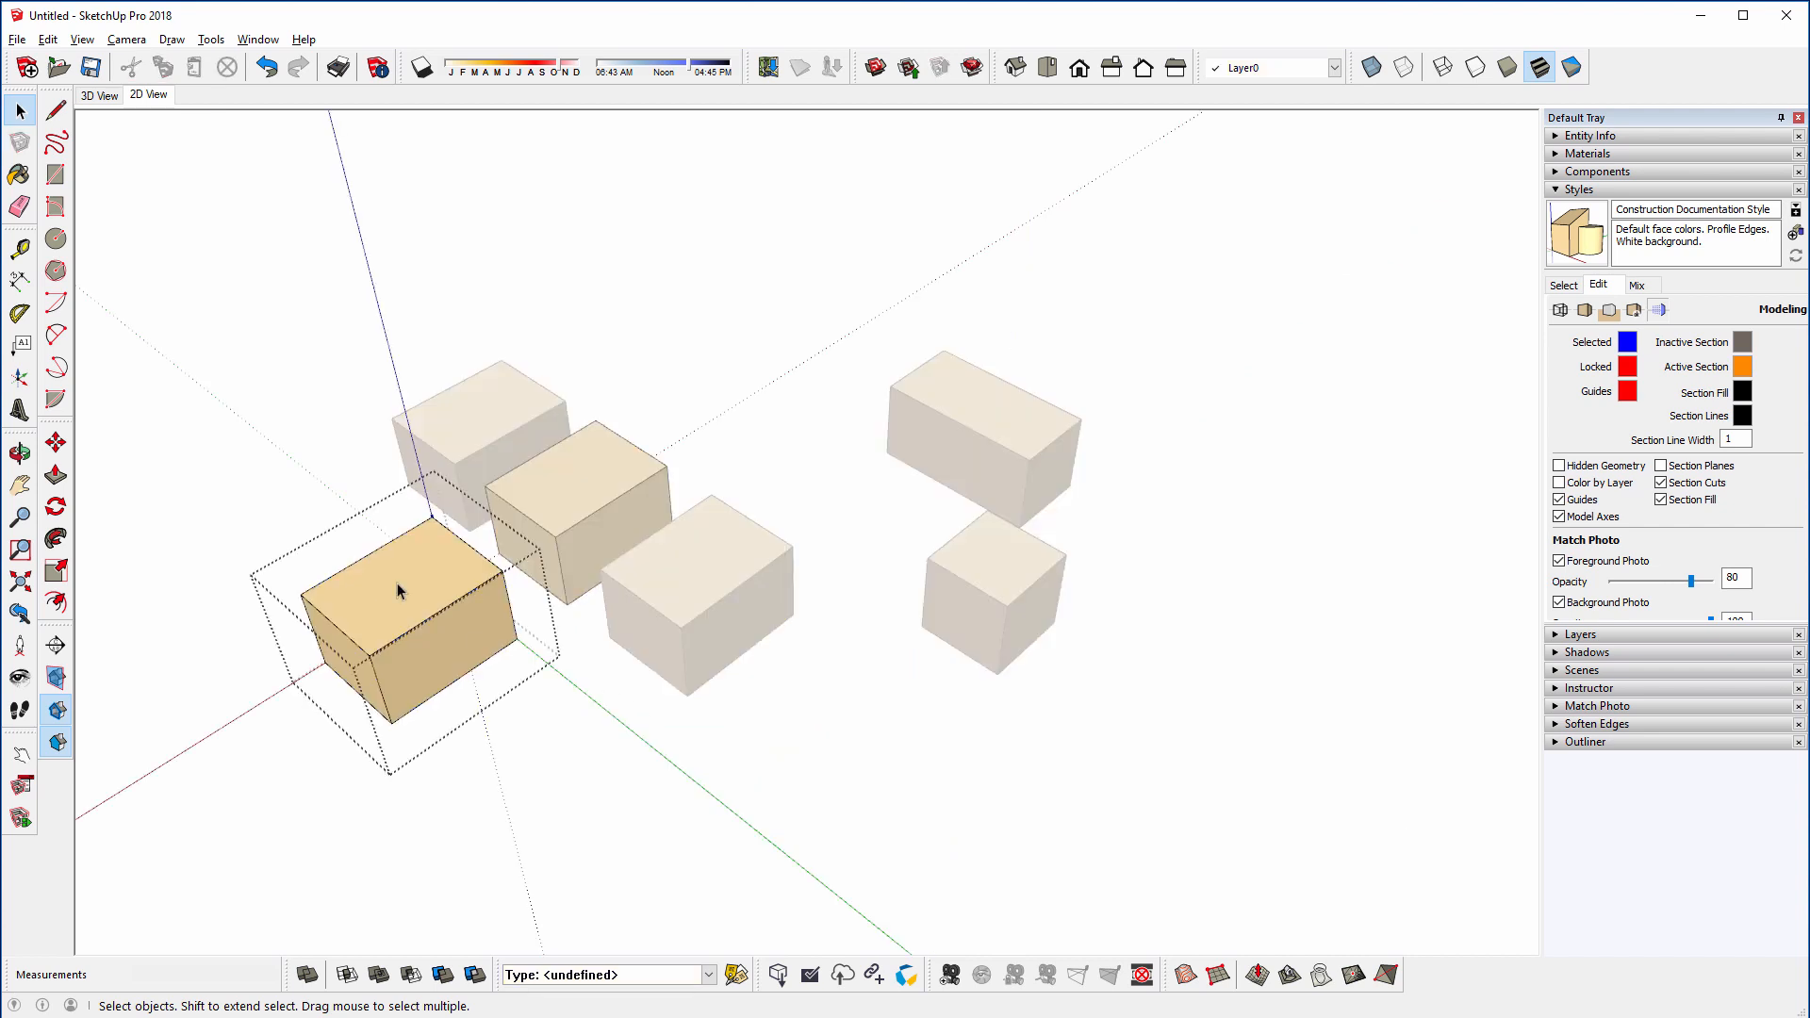
left_click(68, 479)
left_click(412, 575)
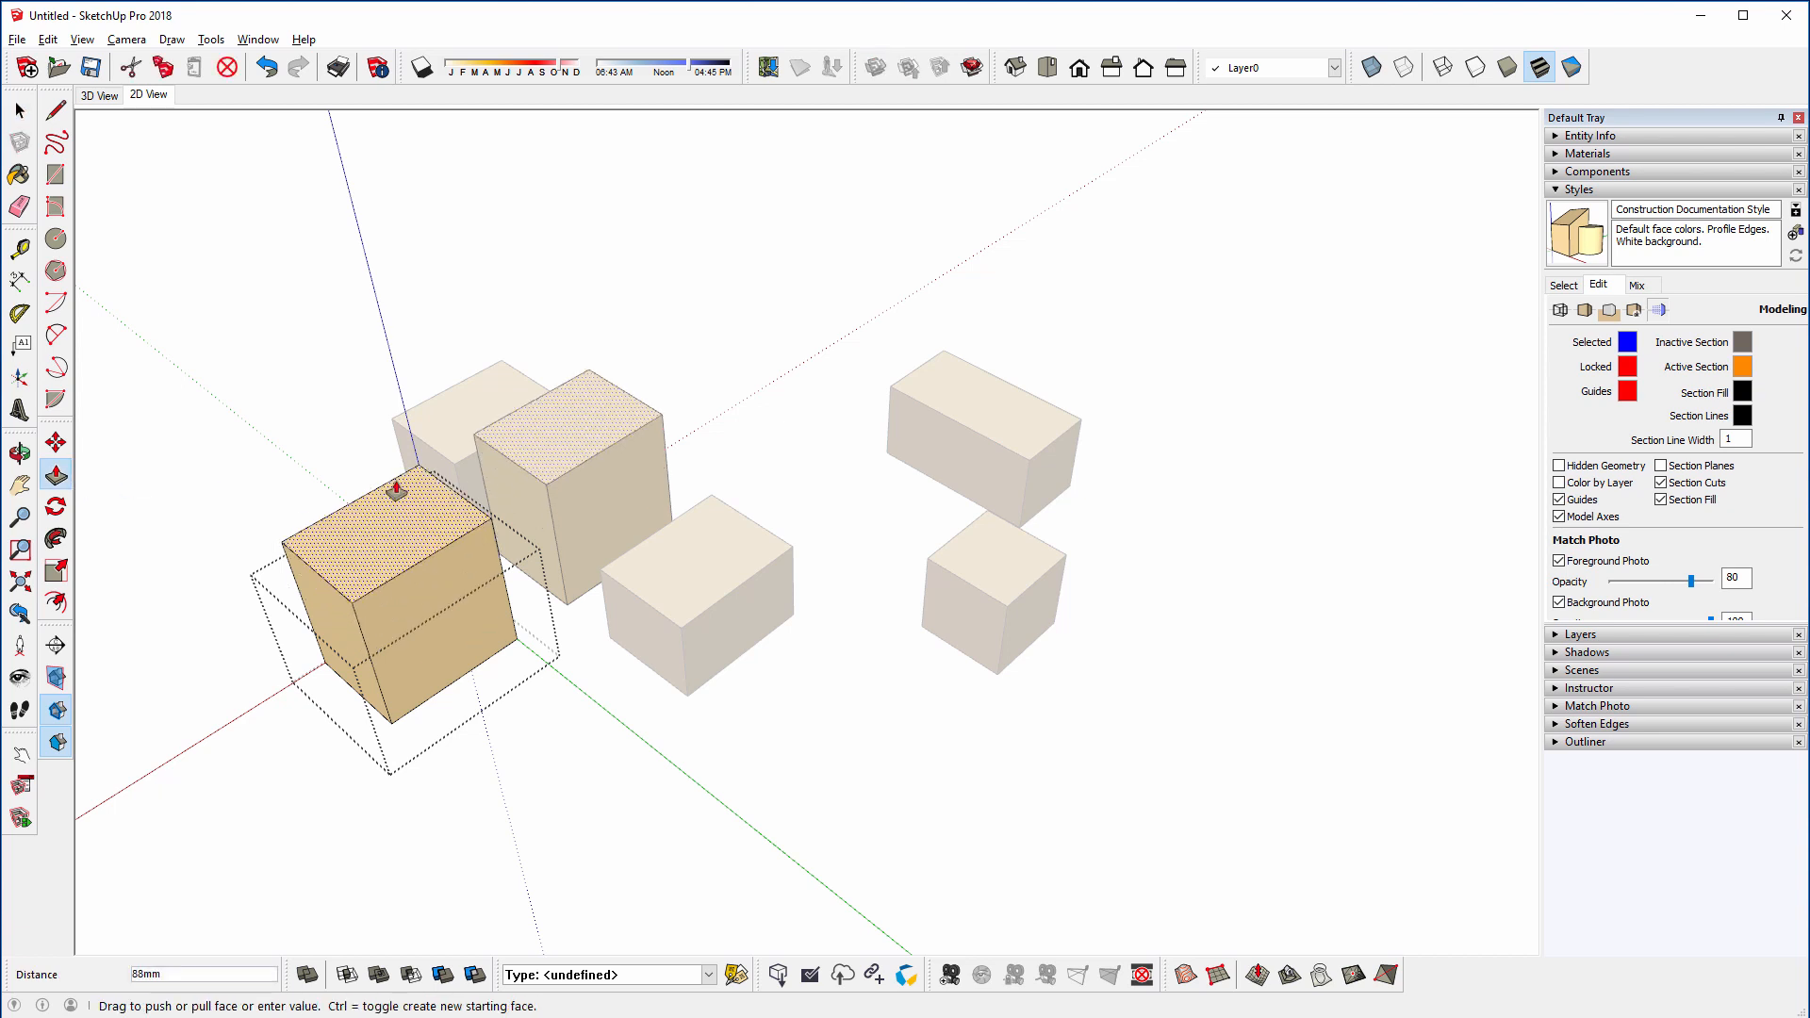
left_click(375, 379)
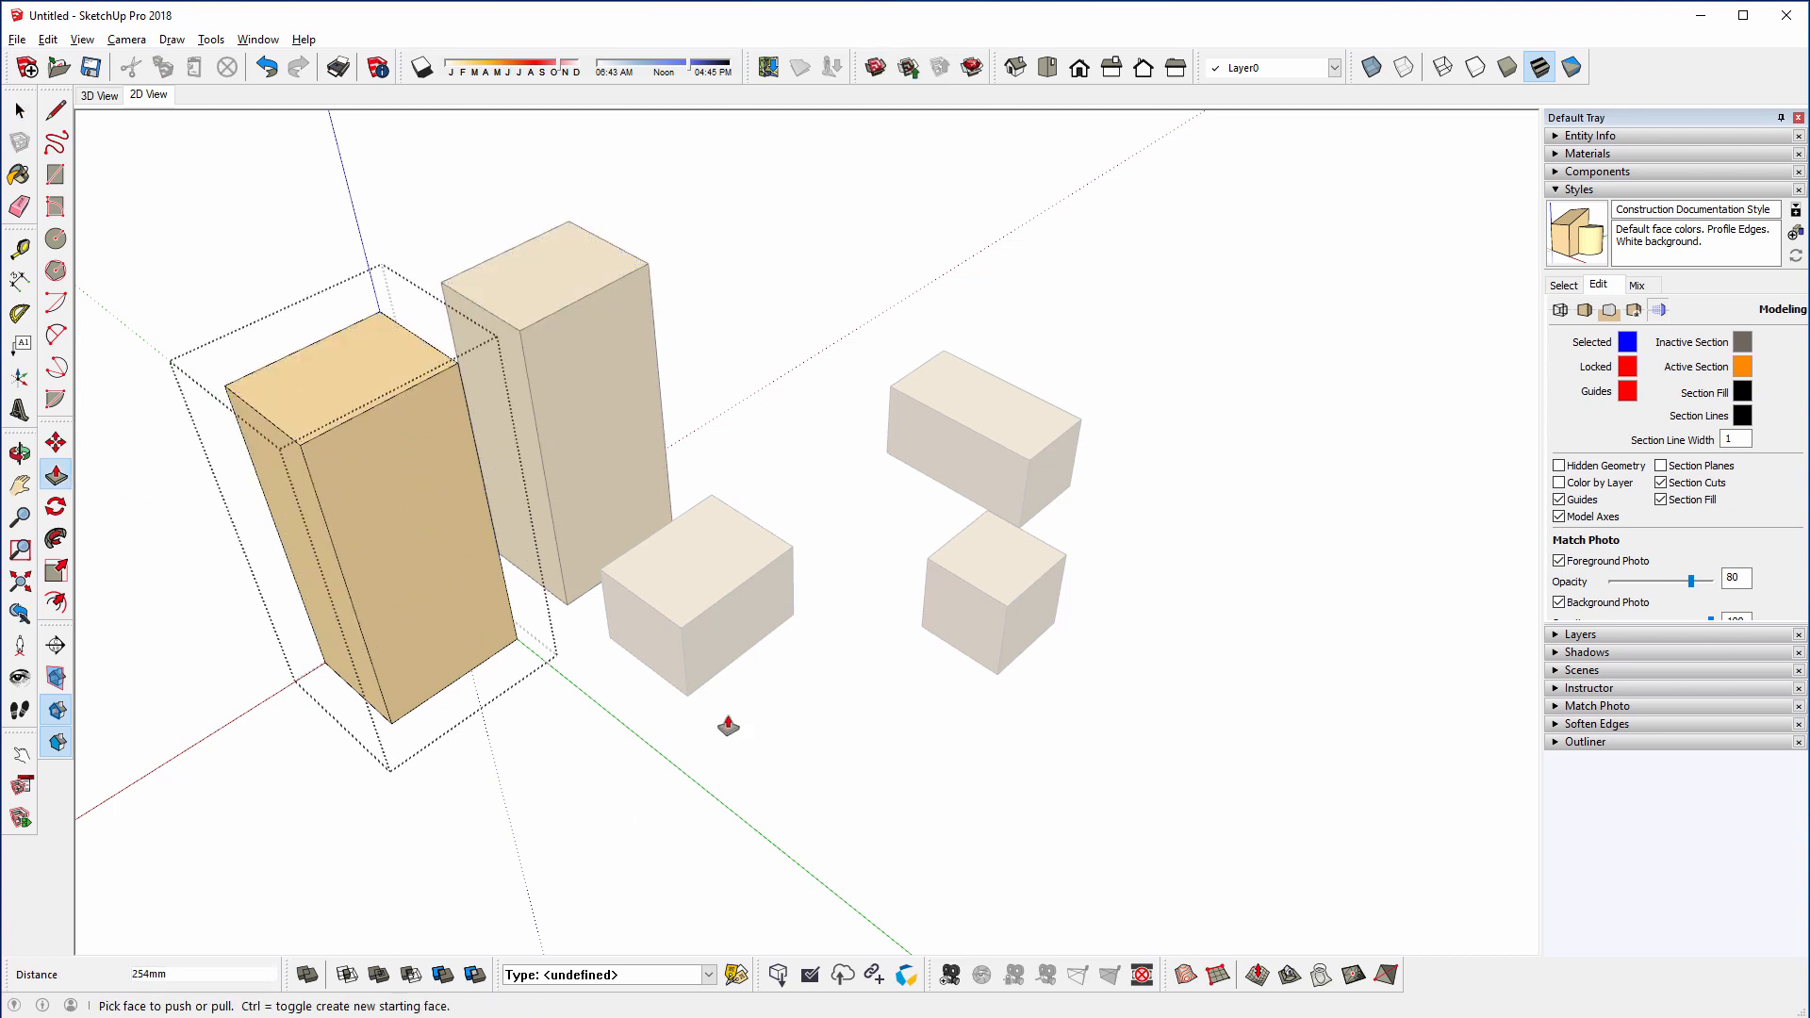
middle_click_drag(727, 723, 727, 545)
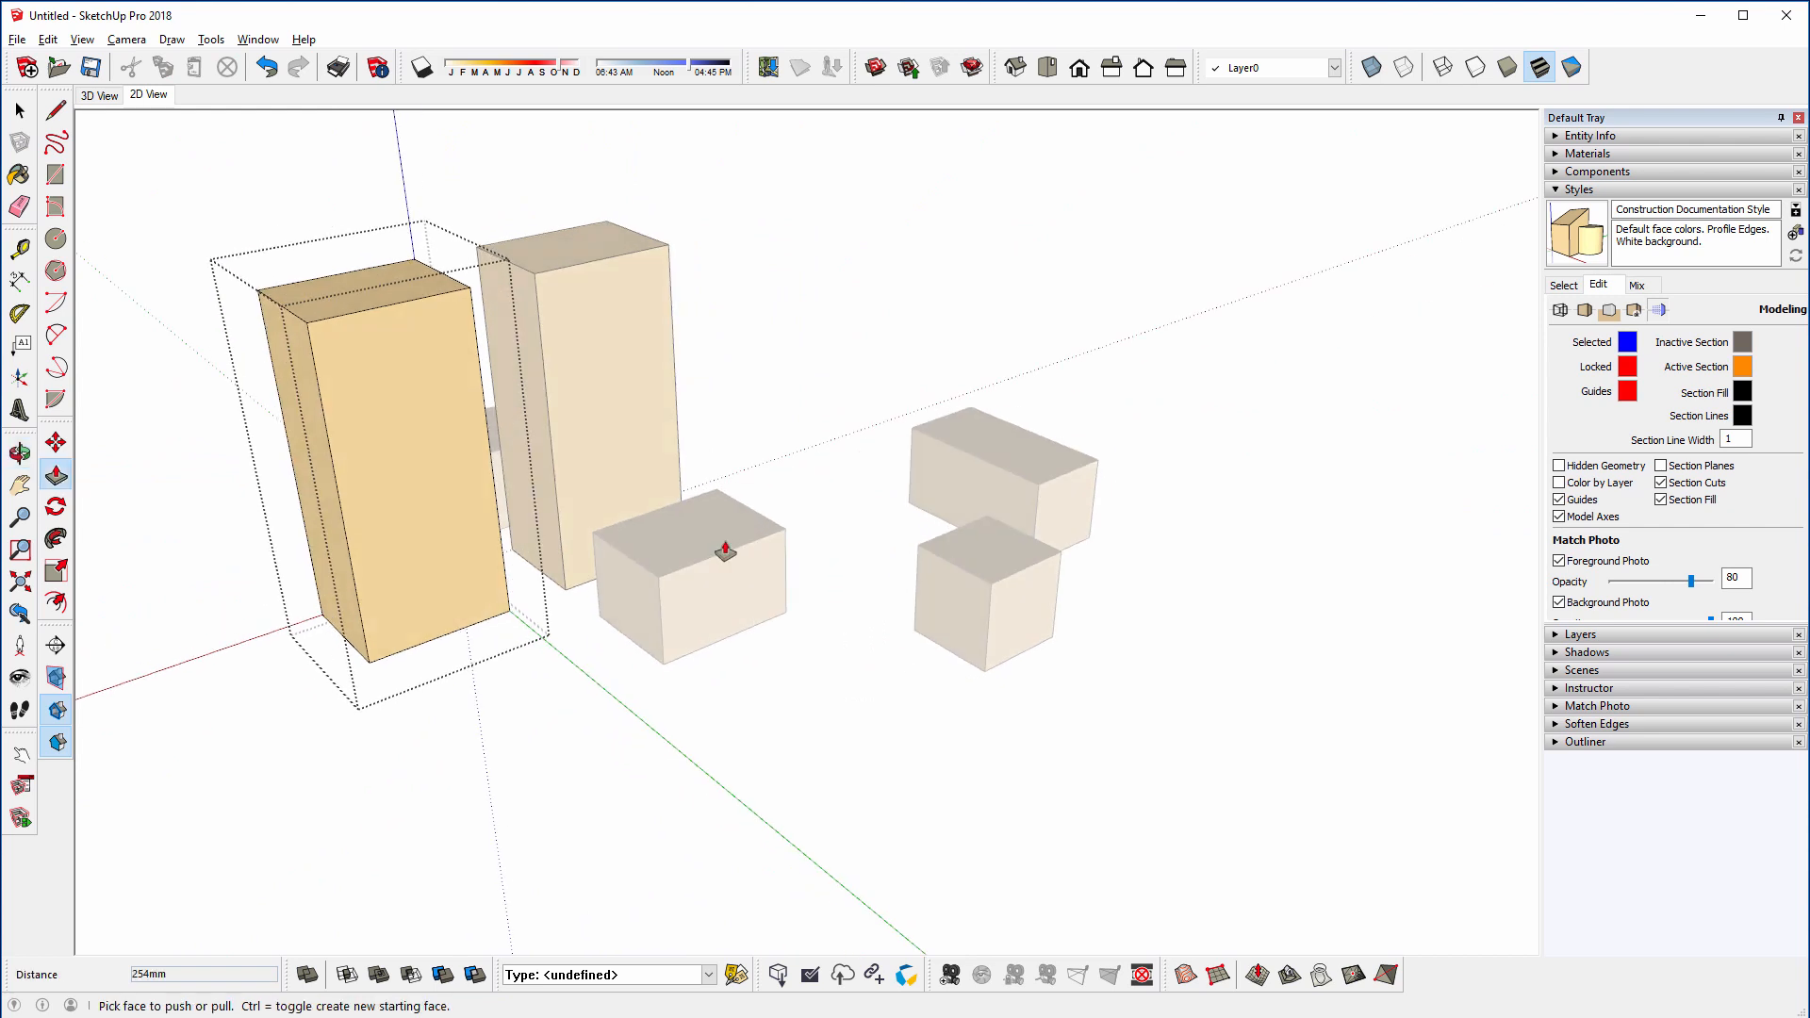
left_click(21, 115)
key("ctrl+a")
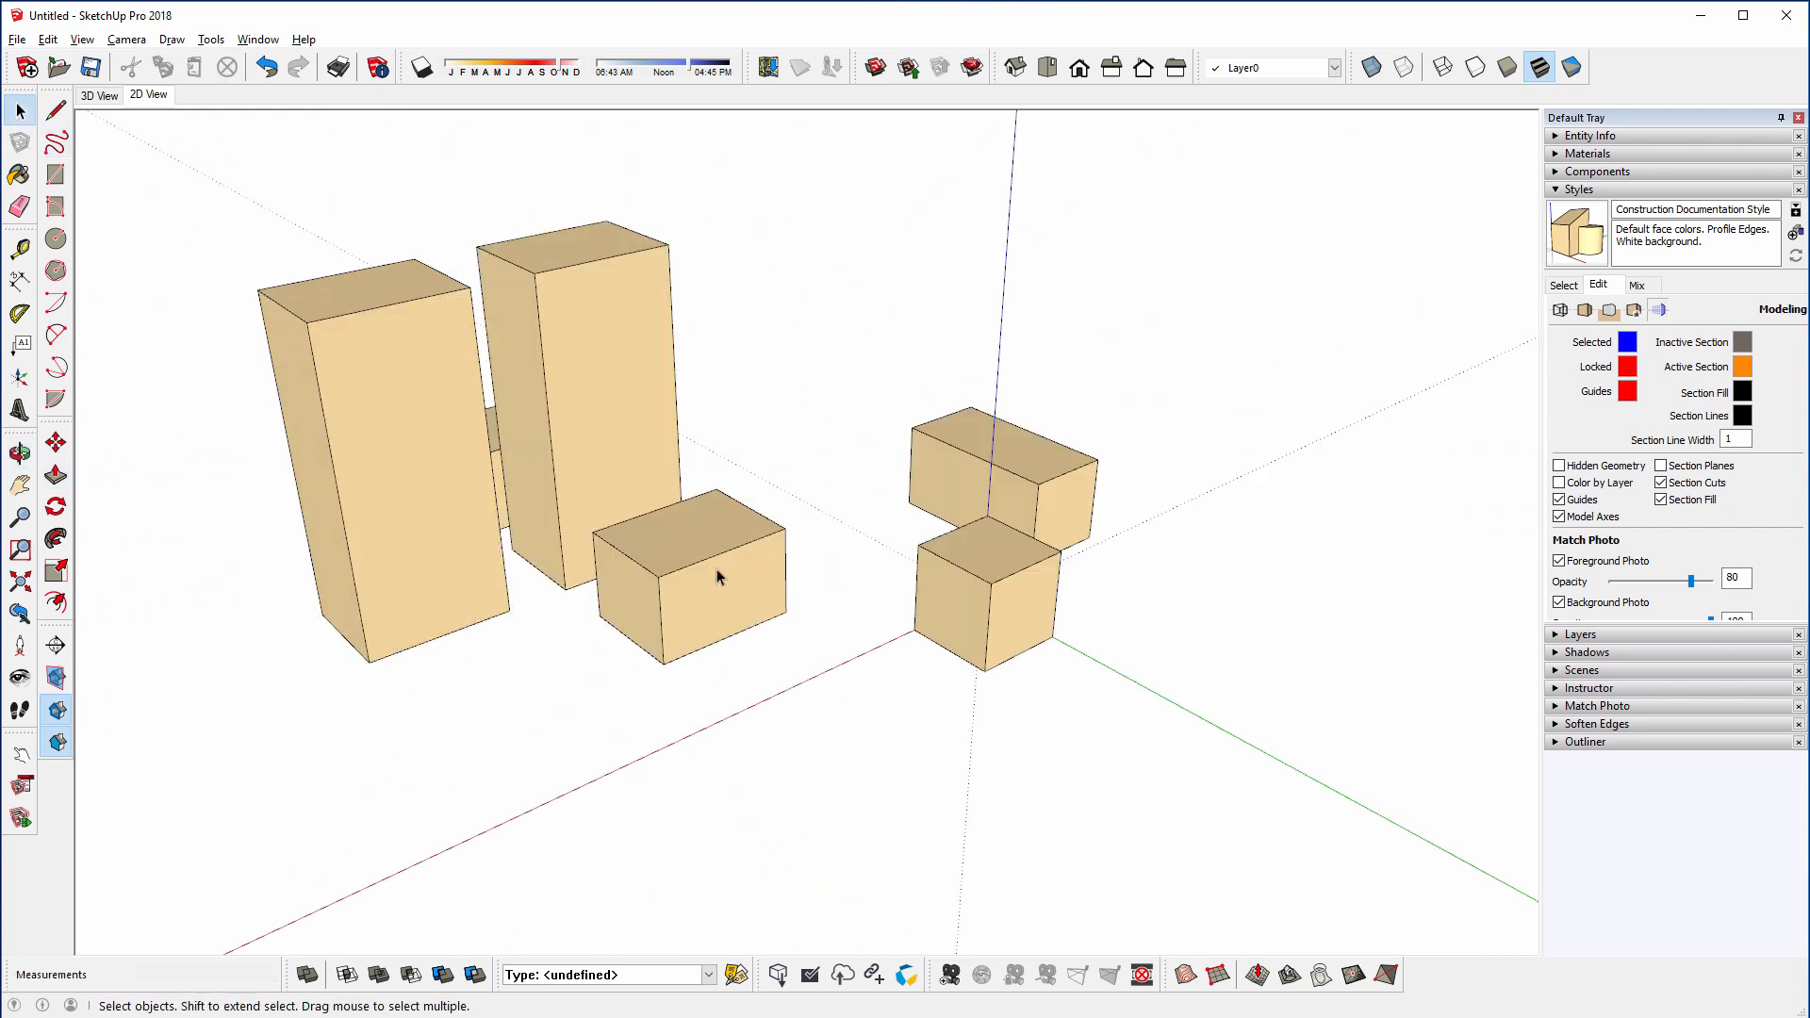
- Edit the low component nearest the small cube, pulling its top face up about 104 mm, and close the component
left_click(698, 571)
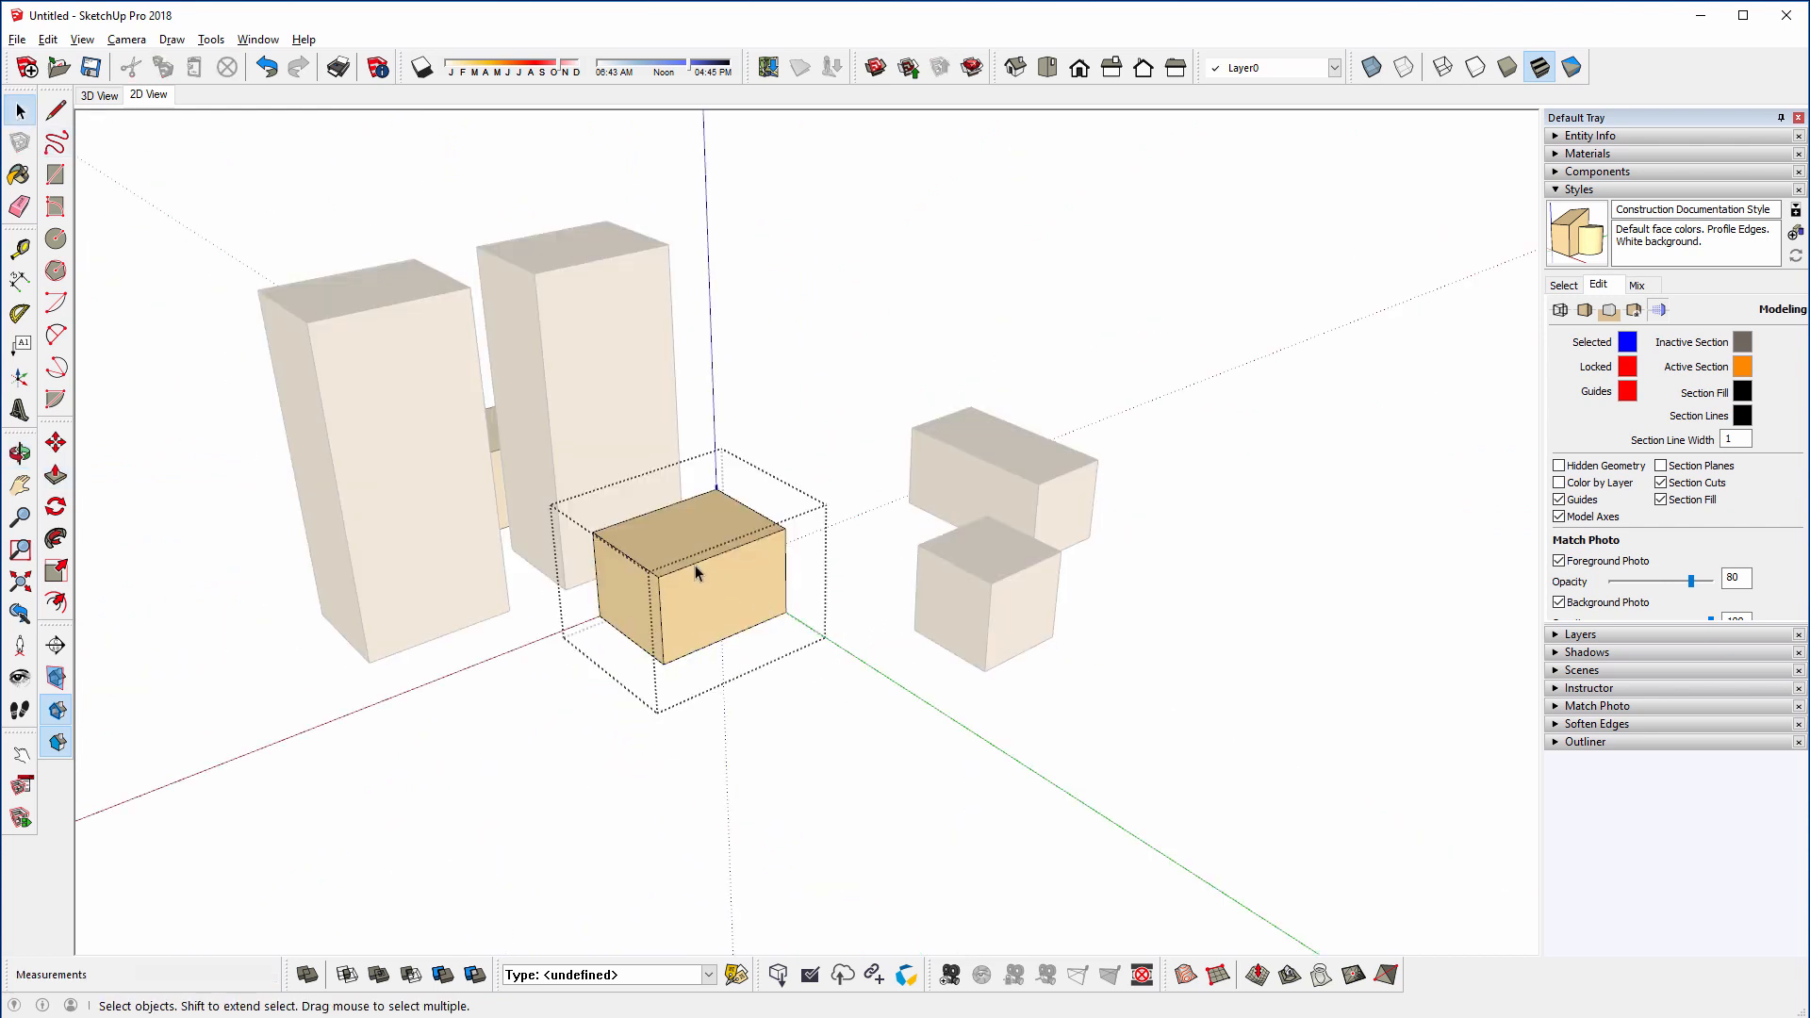
left_click(56, 474)
left_click_drag(670, 545, 665, 458)
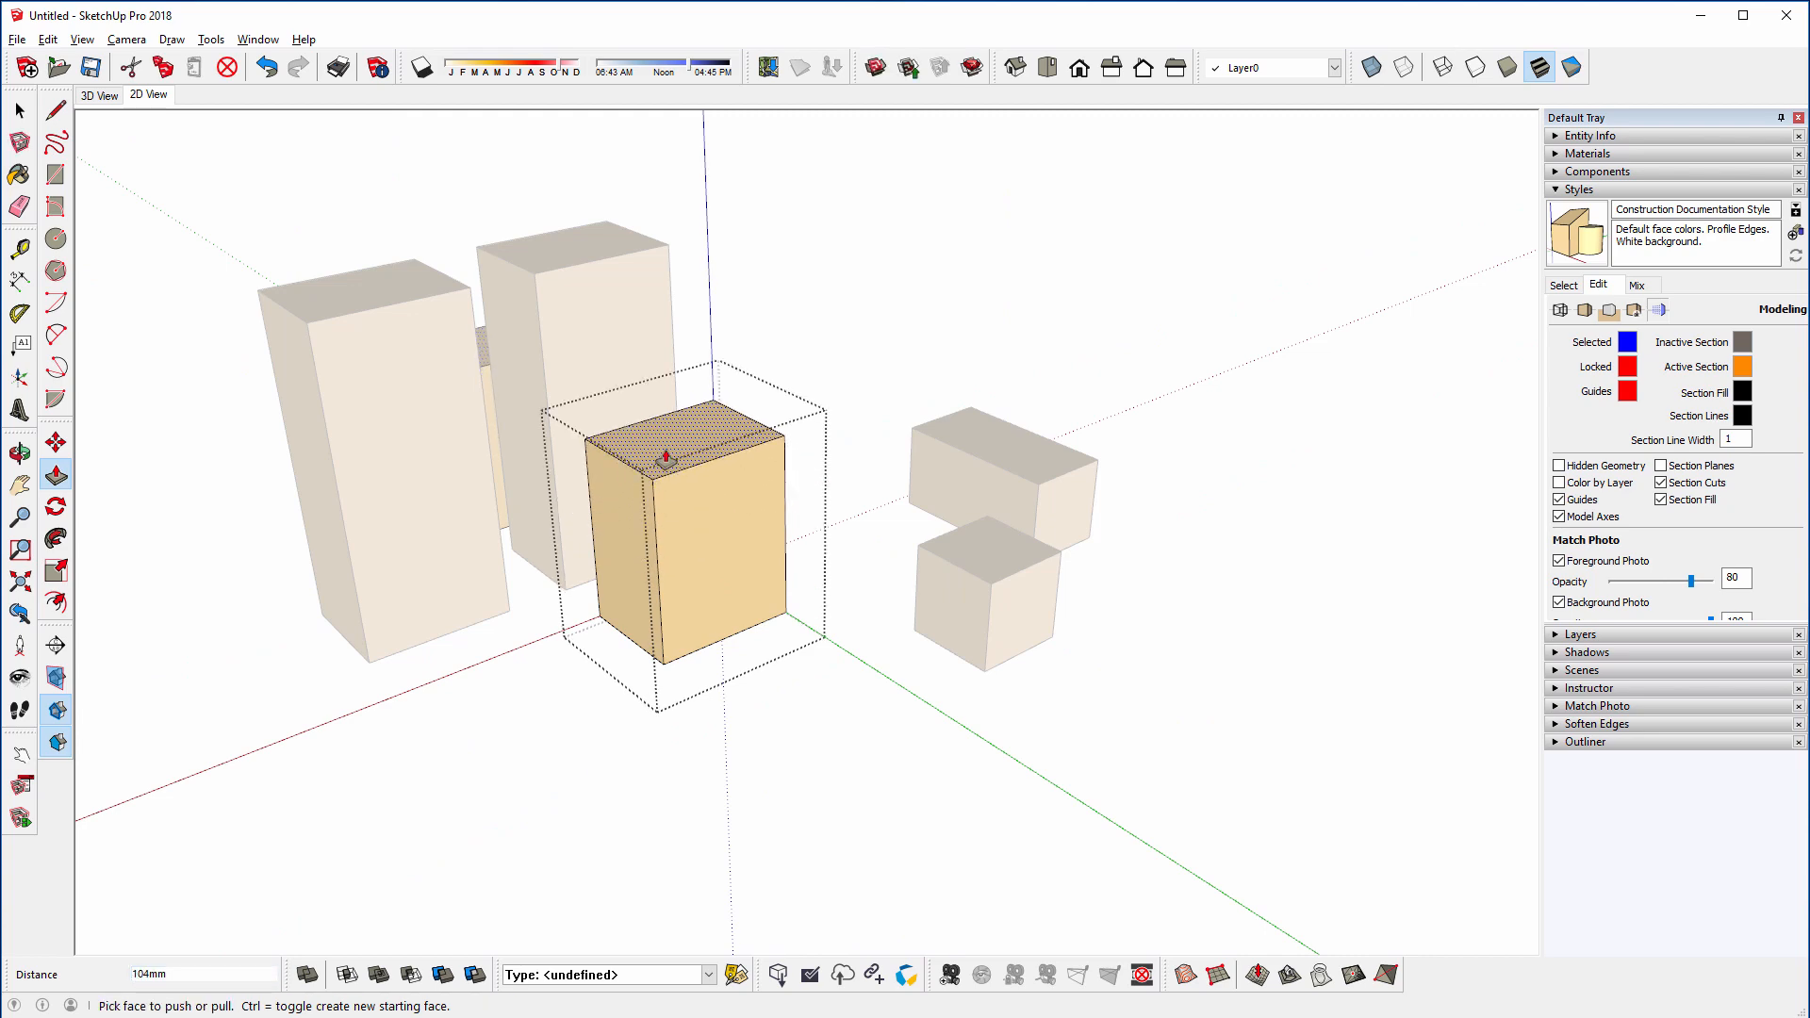
left_click(20, 110)
left_click(222, 244)
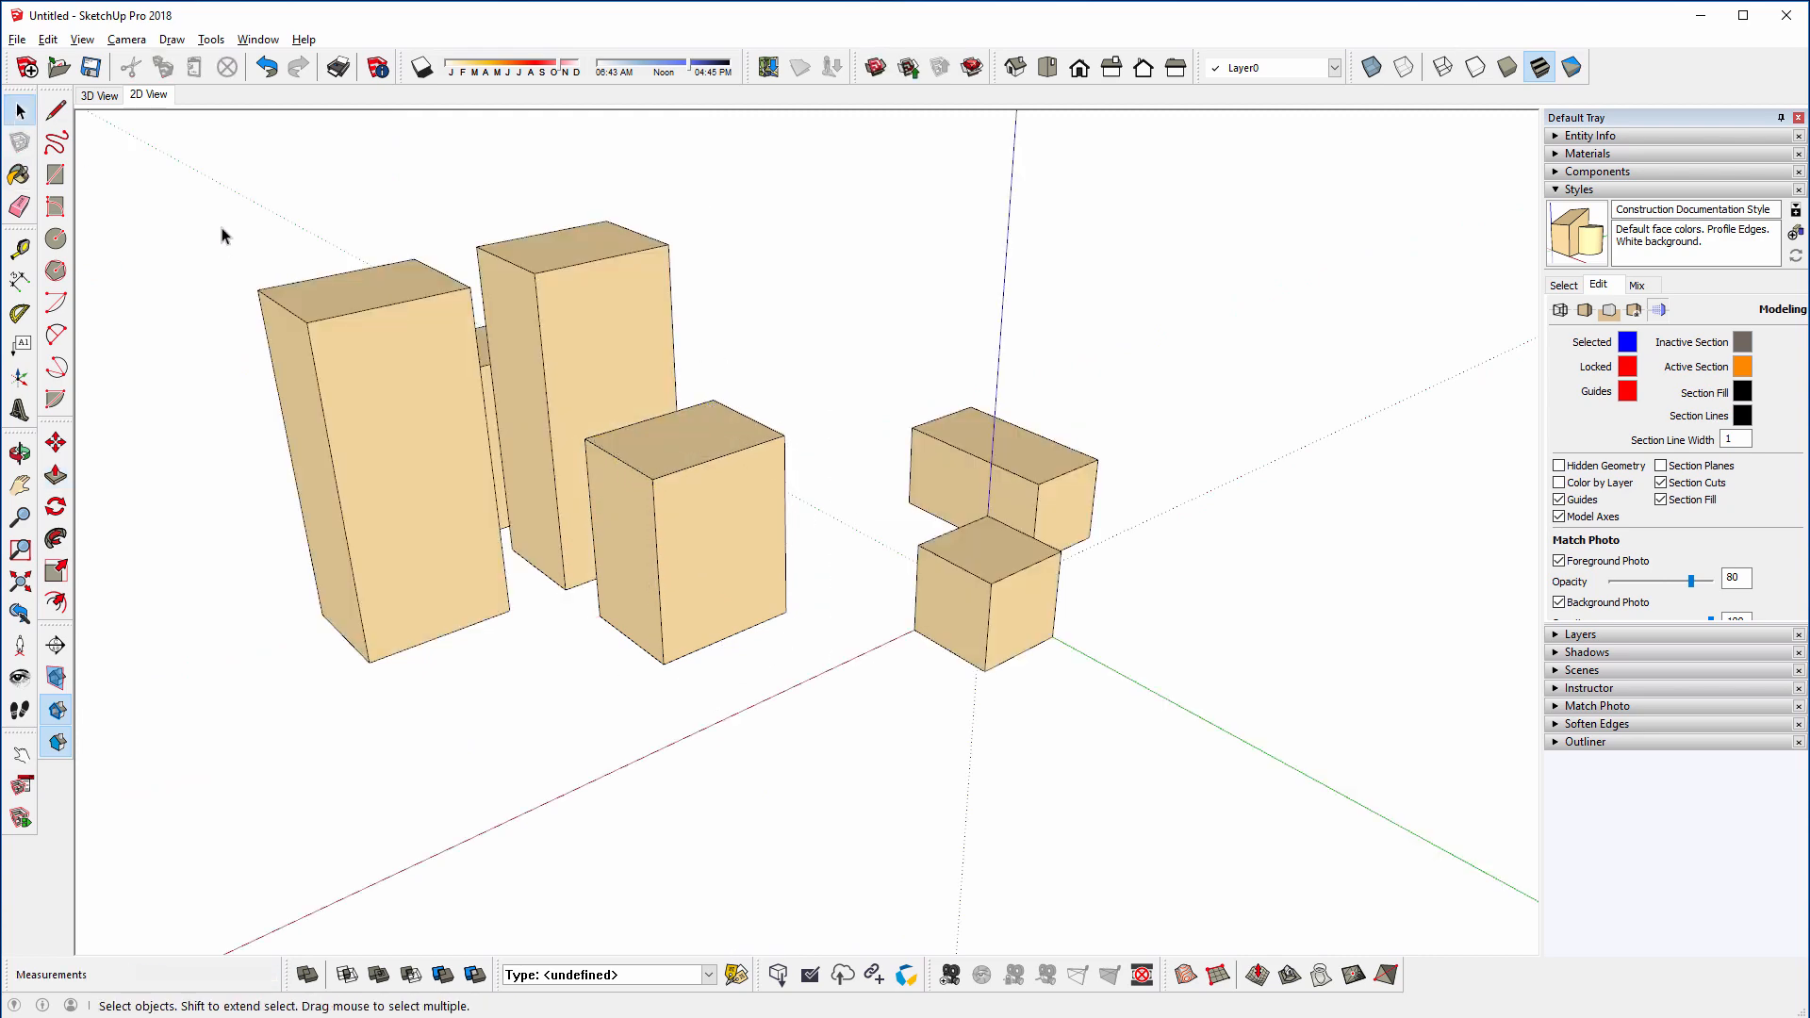
- Open the long box component for editing, toggle hiding of the rest of the model, and close the component
middle_click_drag(222, 244, 779, 605)
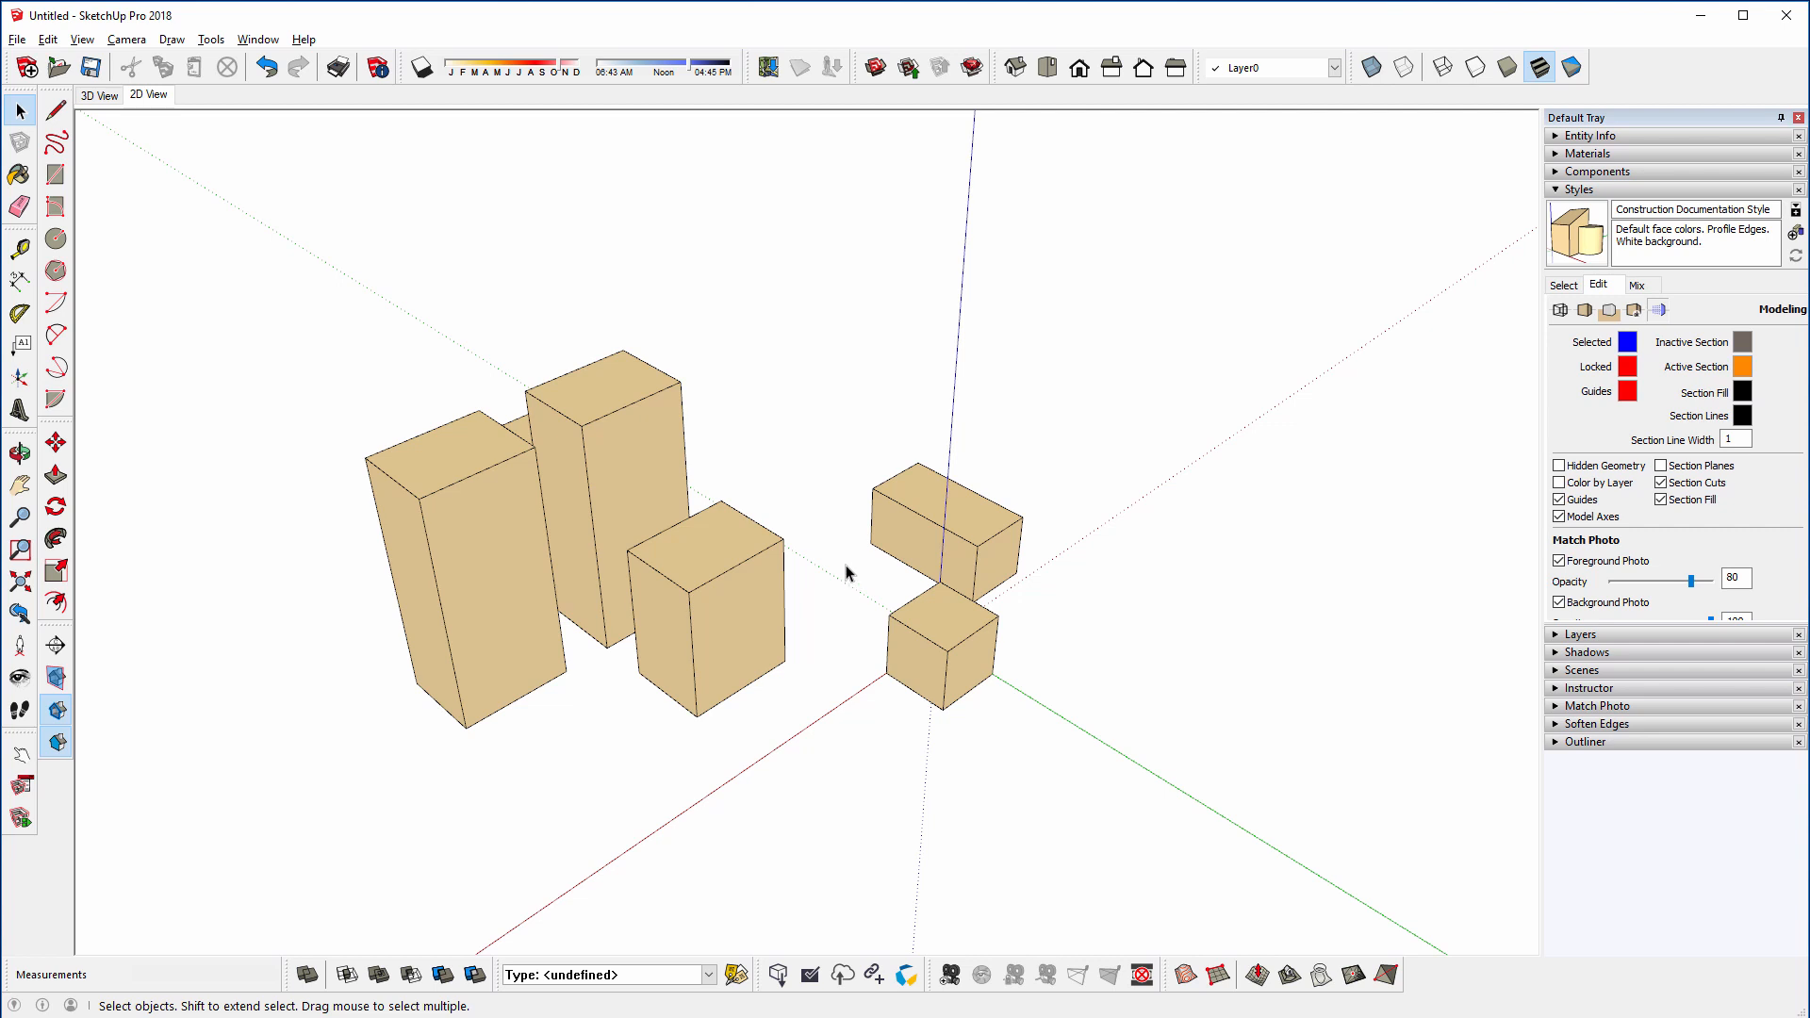
double_click(907, 524)
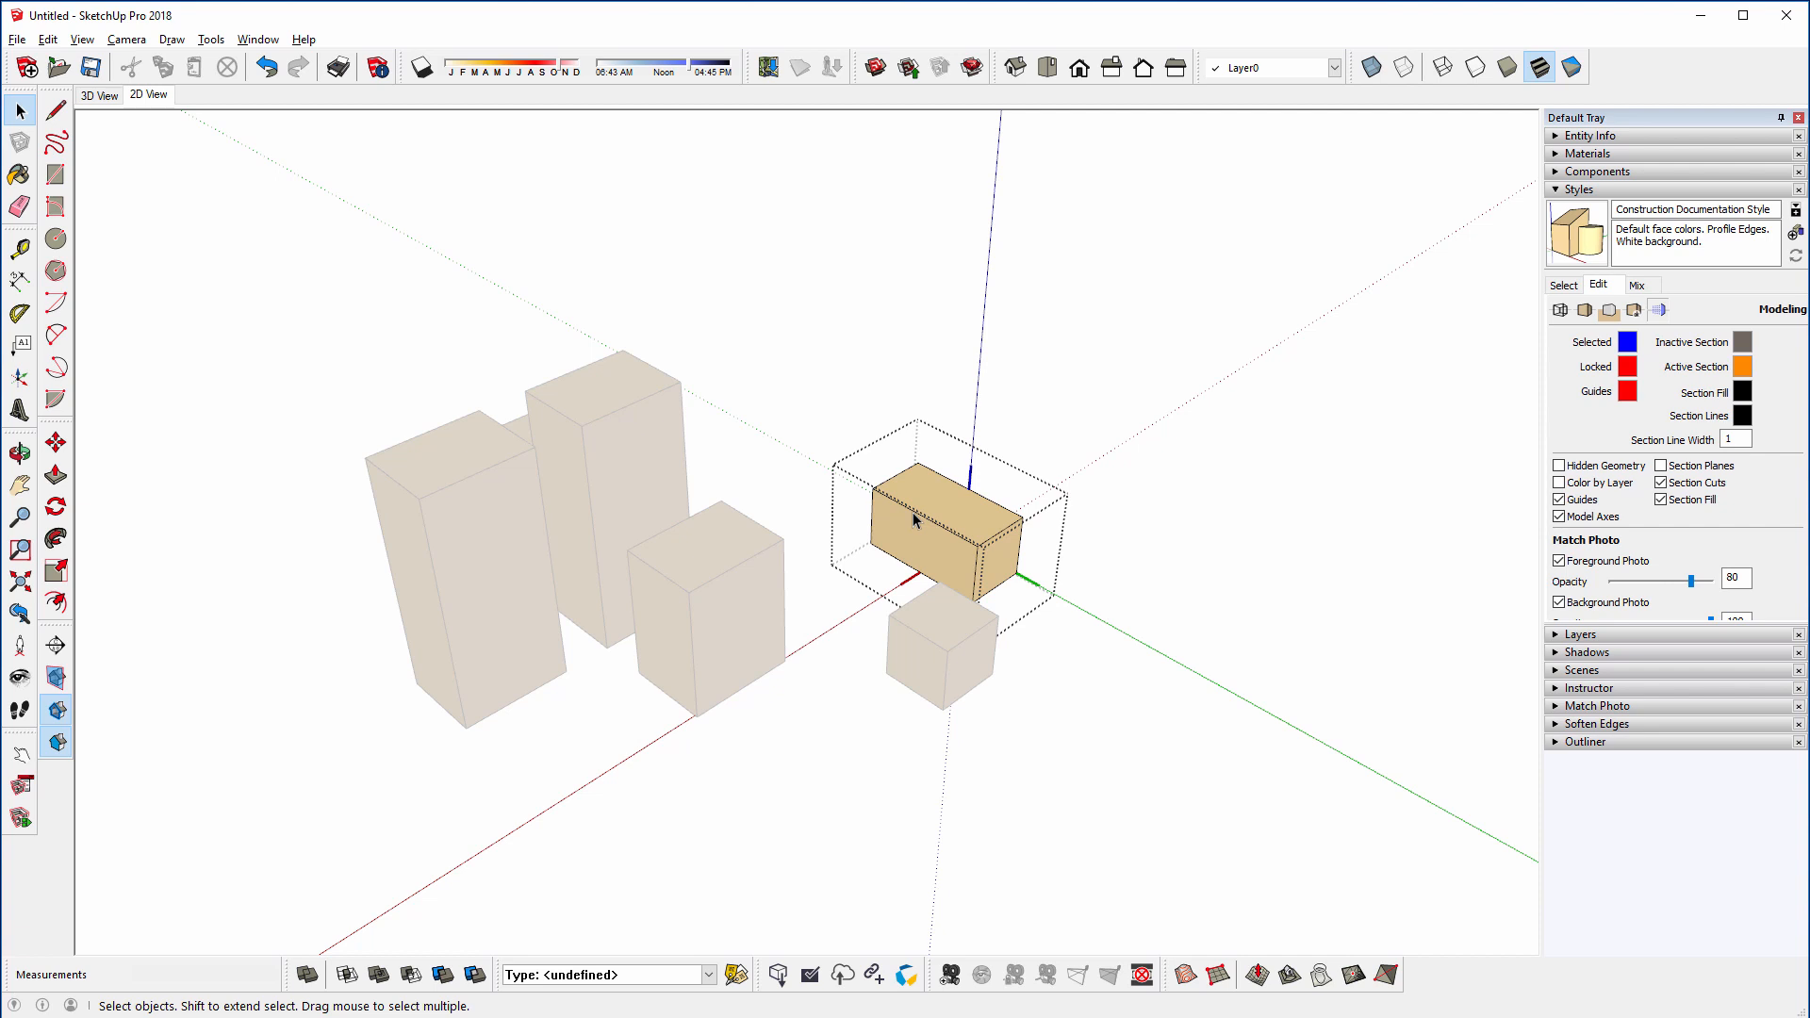
key("h")
key("h")
left_click(854, 355)
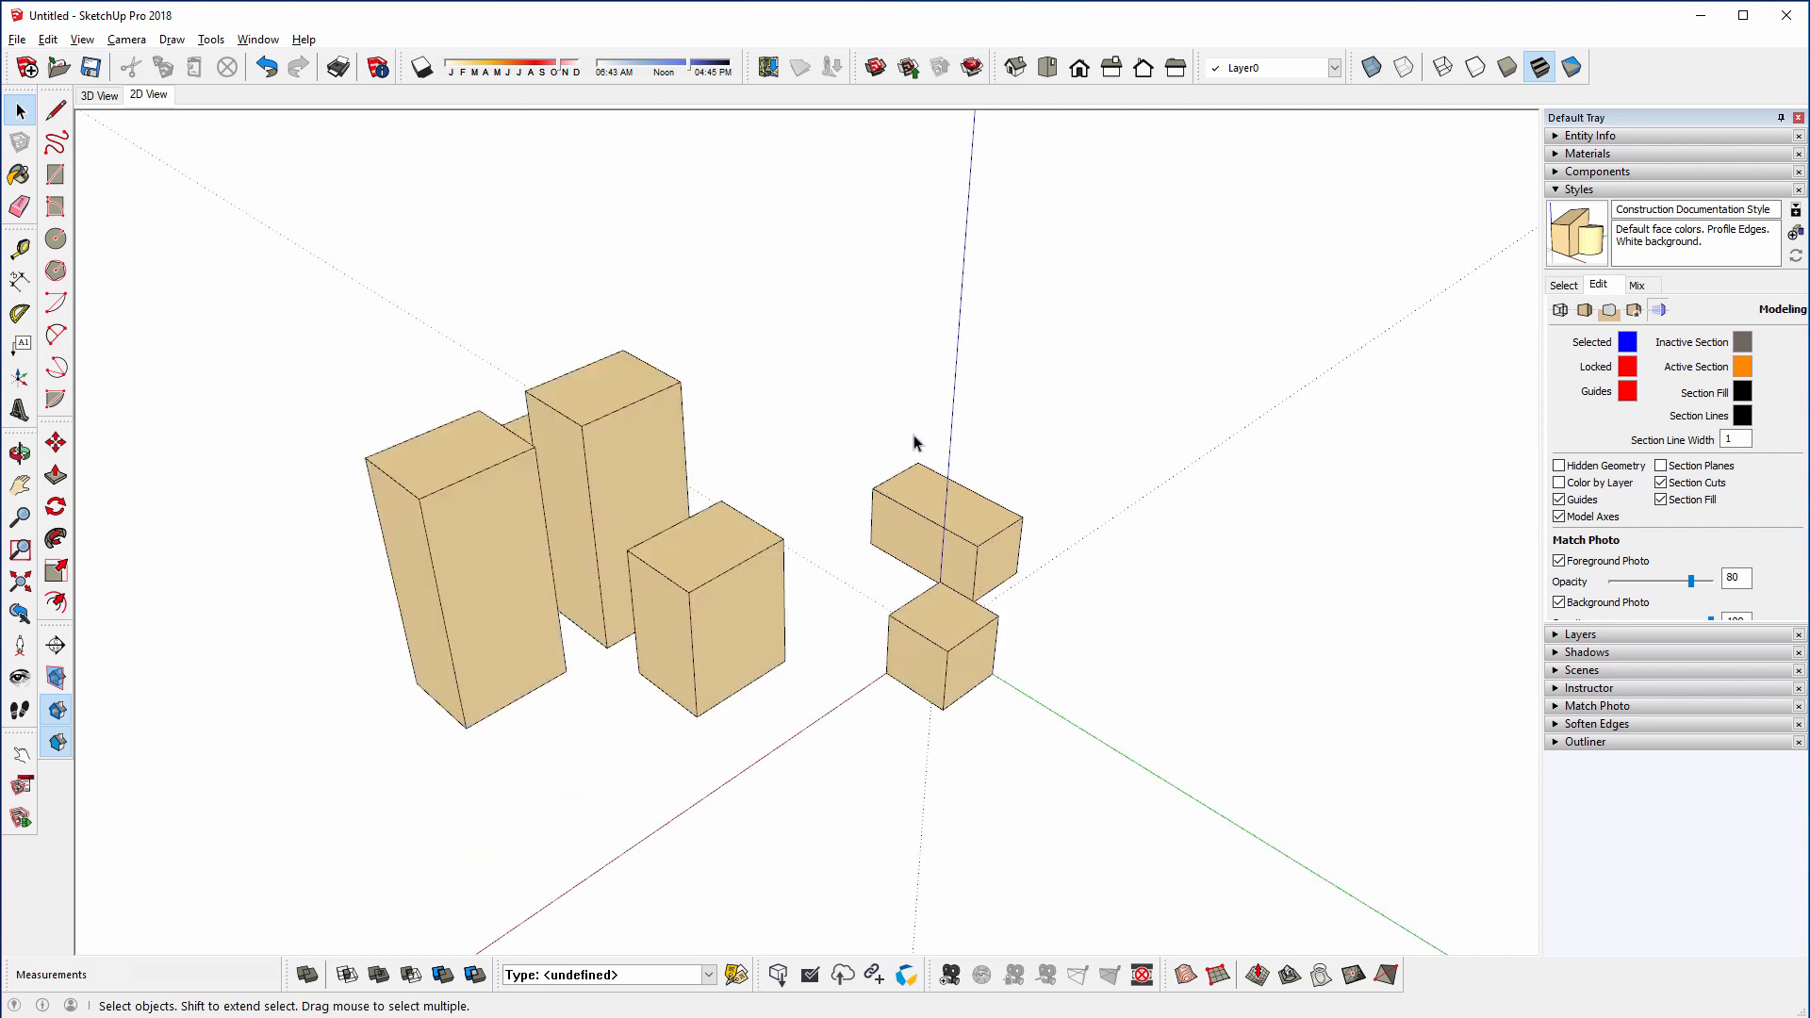
- Edit the middle tall component, pushing its top face down to shorten it, and close the component
double_click(606, 412)
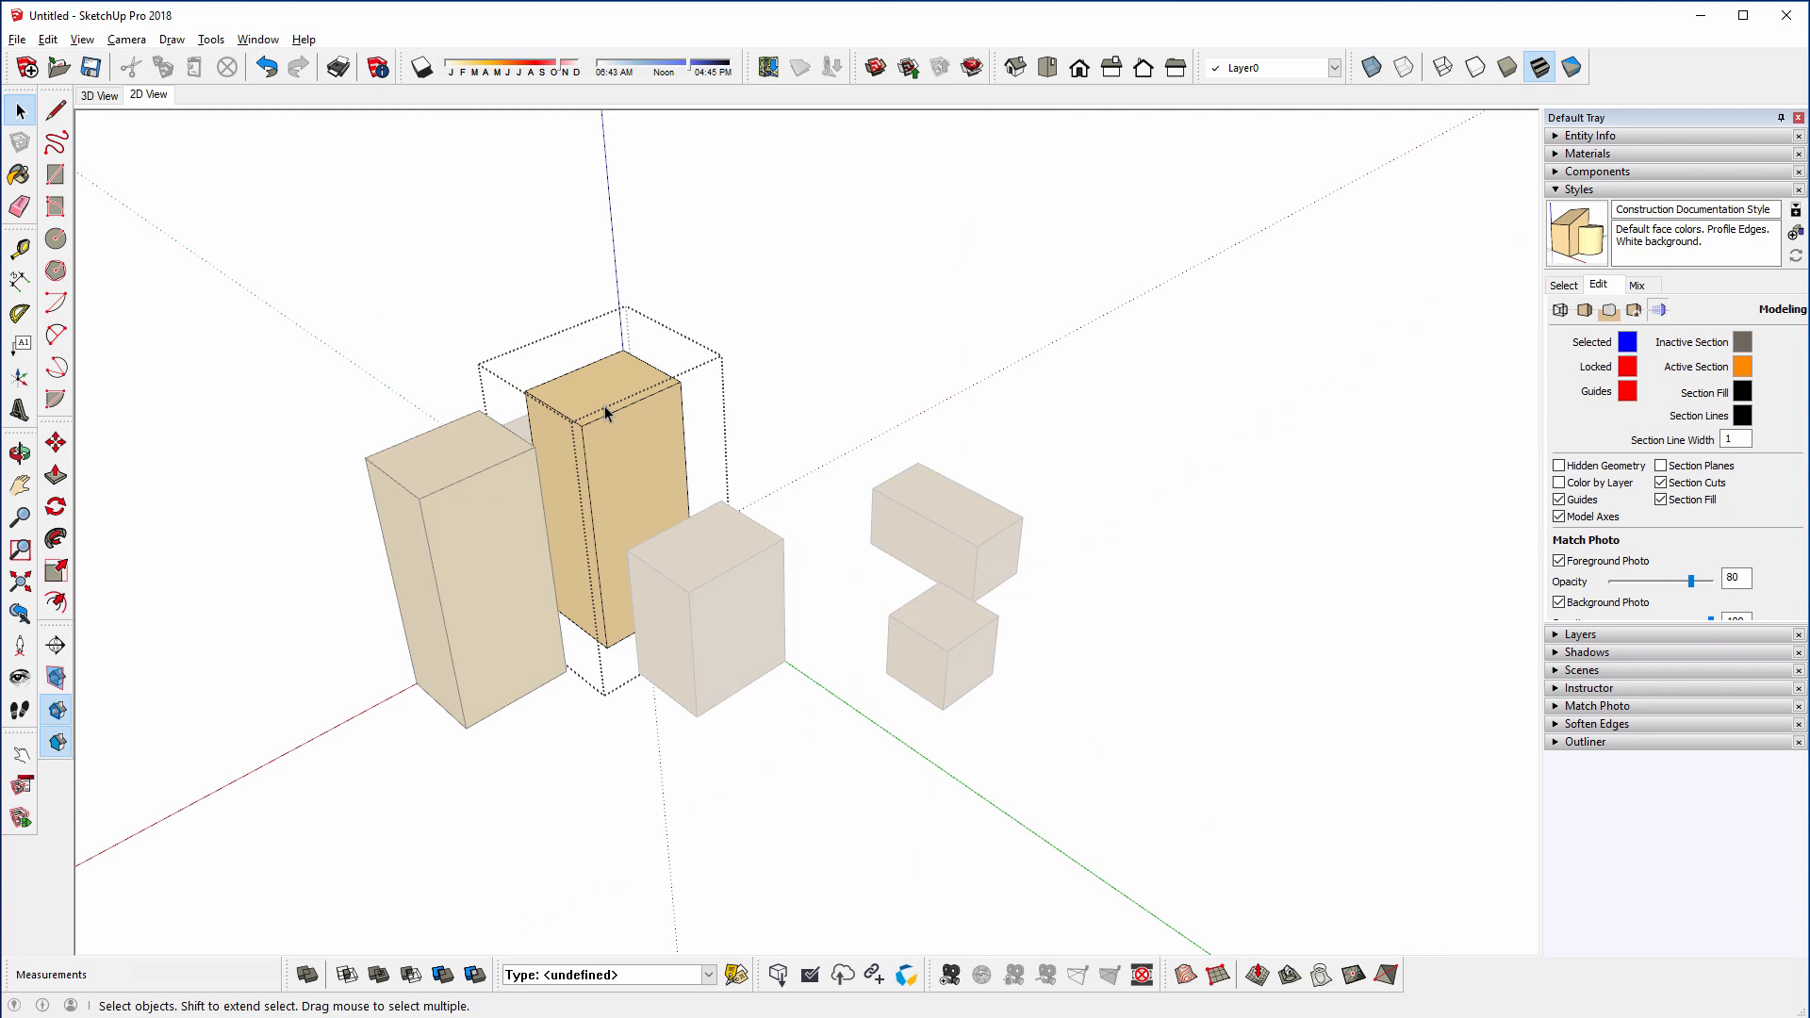
left_click(56, 474)
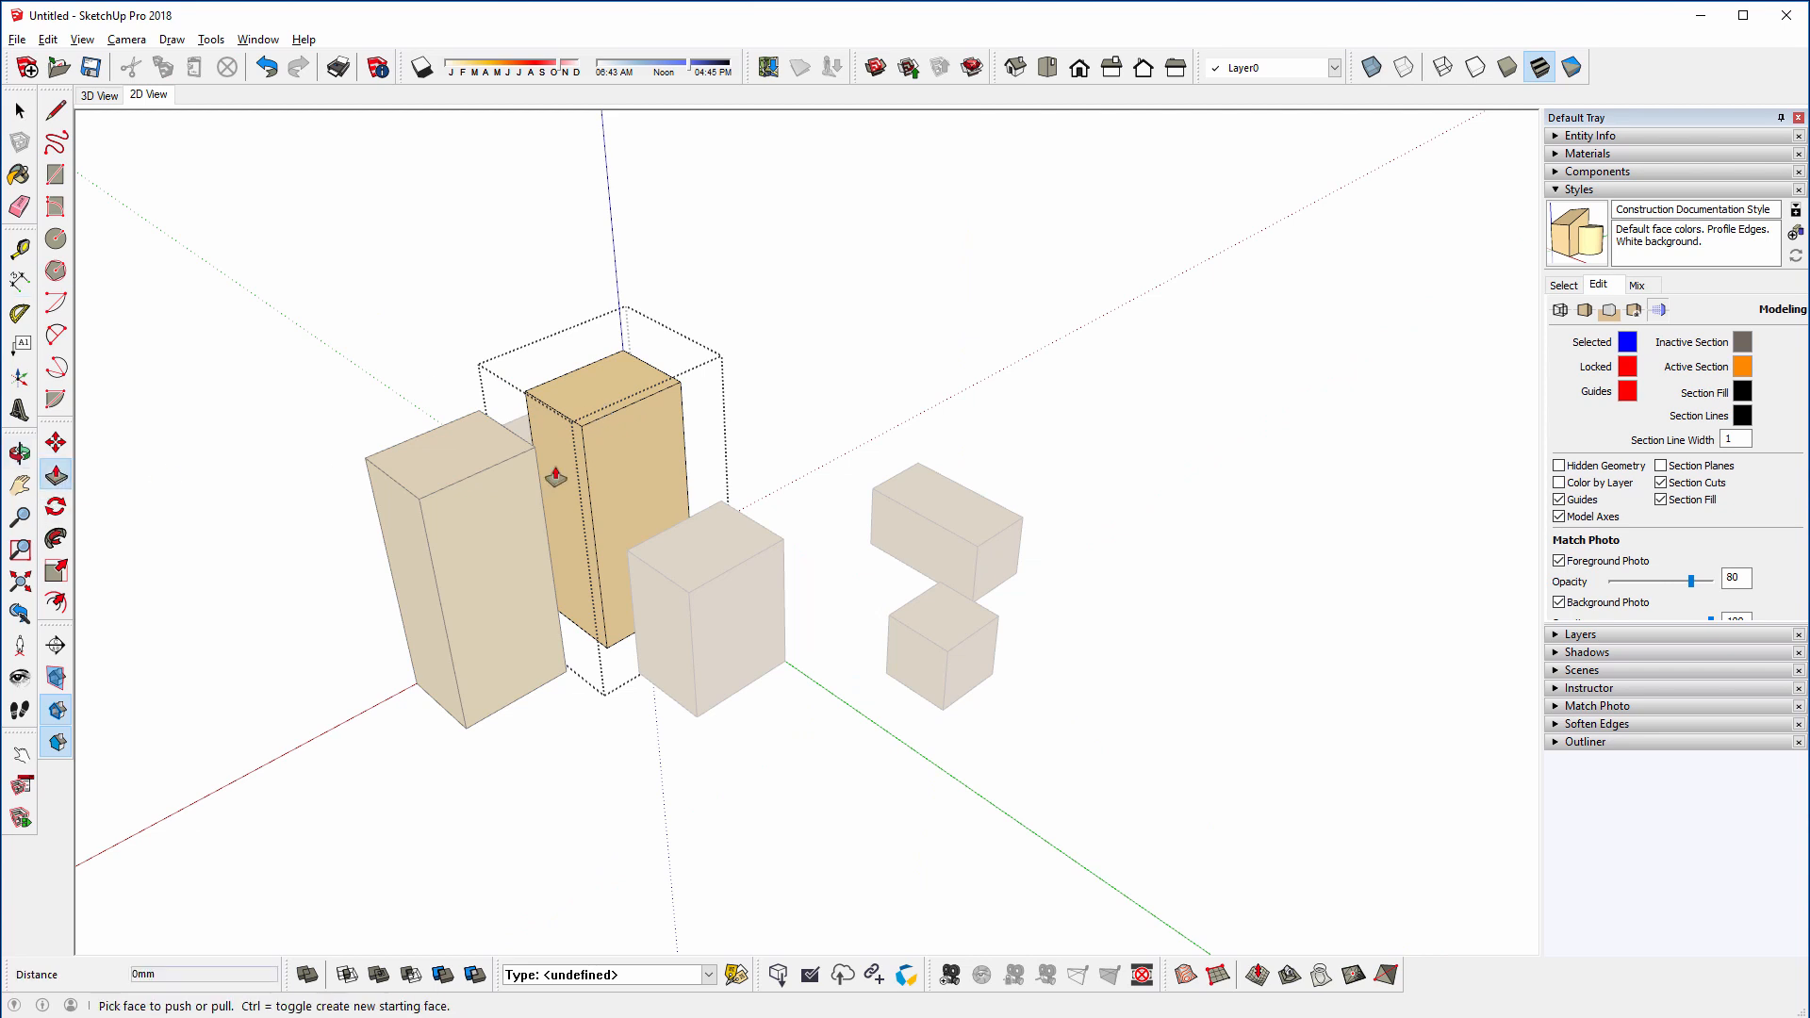
left_click_drag(566, 398, 578, 456)
key("space")
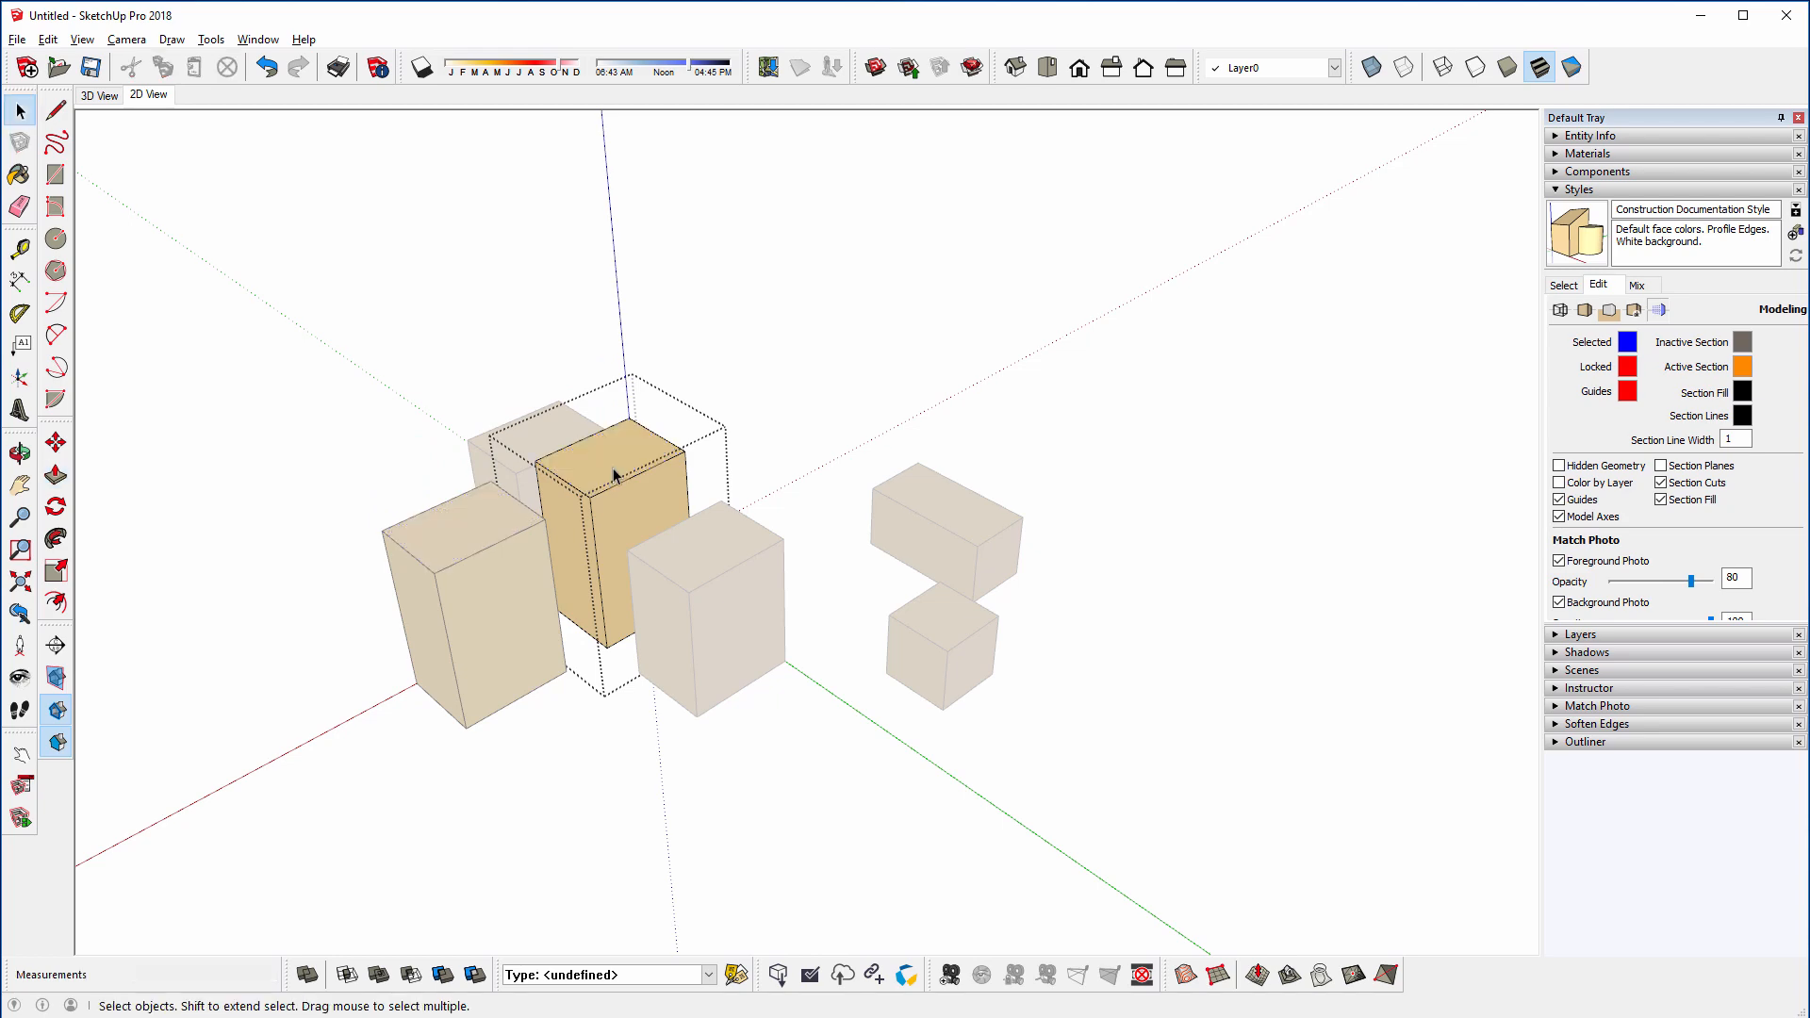
left_click(670, 348)
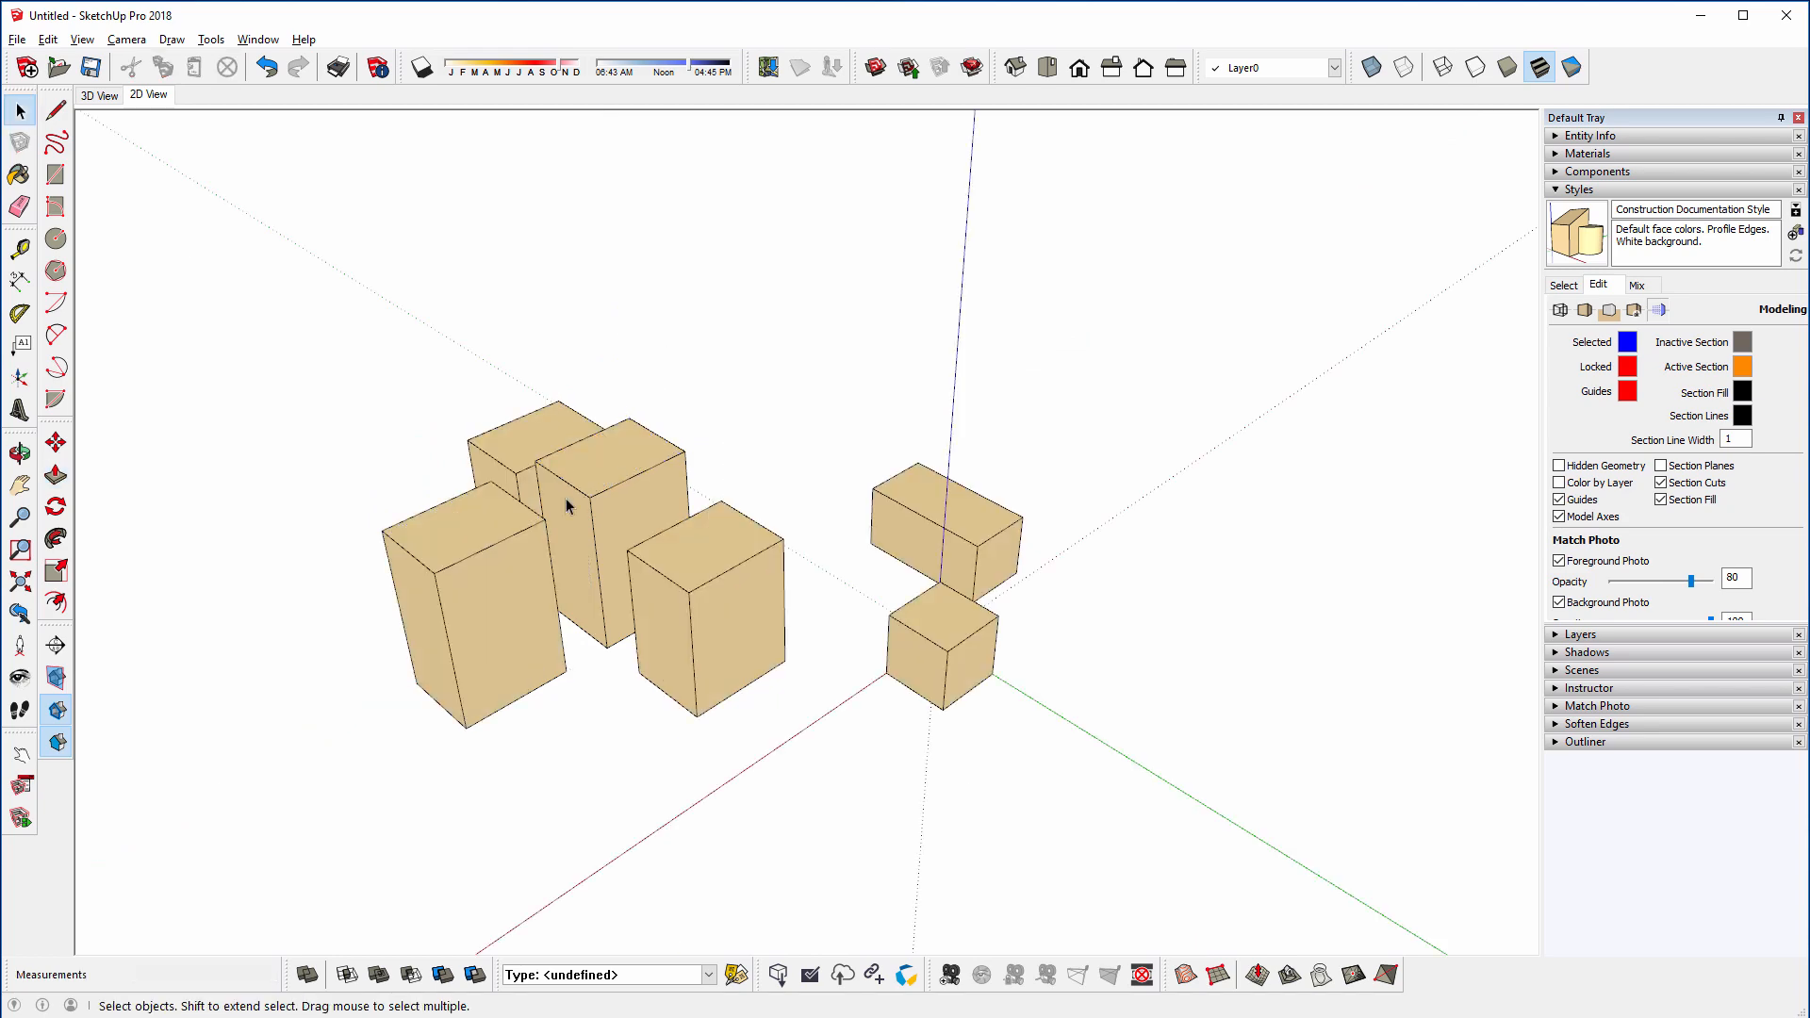
- Collapse the style settings and show the model's layer list
middle_click_drag(574, 534, 618, 555)
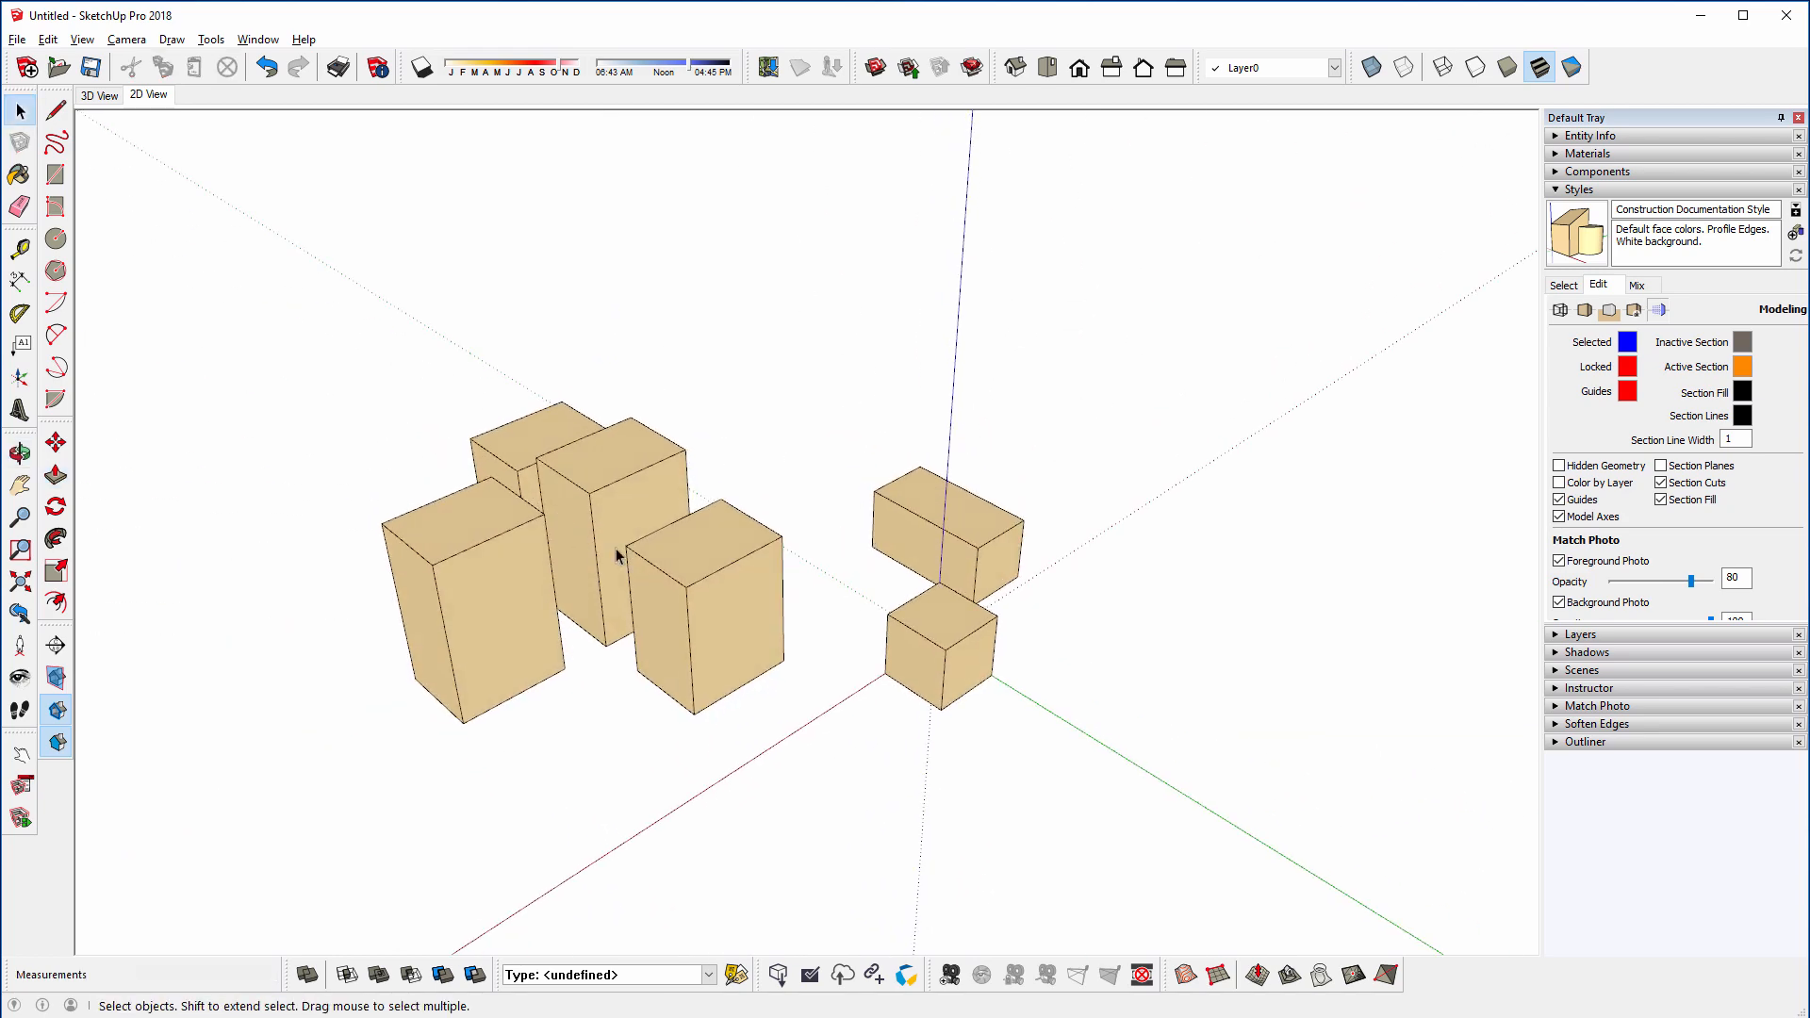
left_click(1638, 191)
left_click(1596, 208)
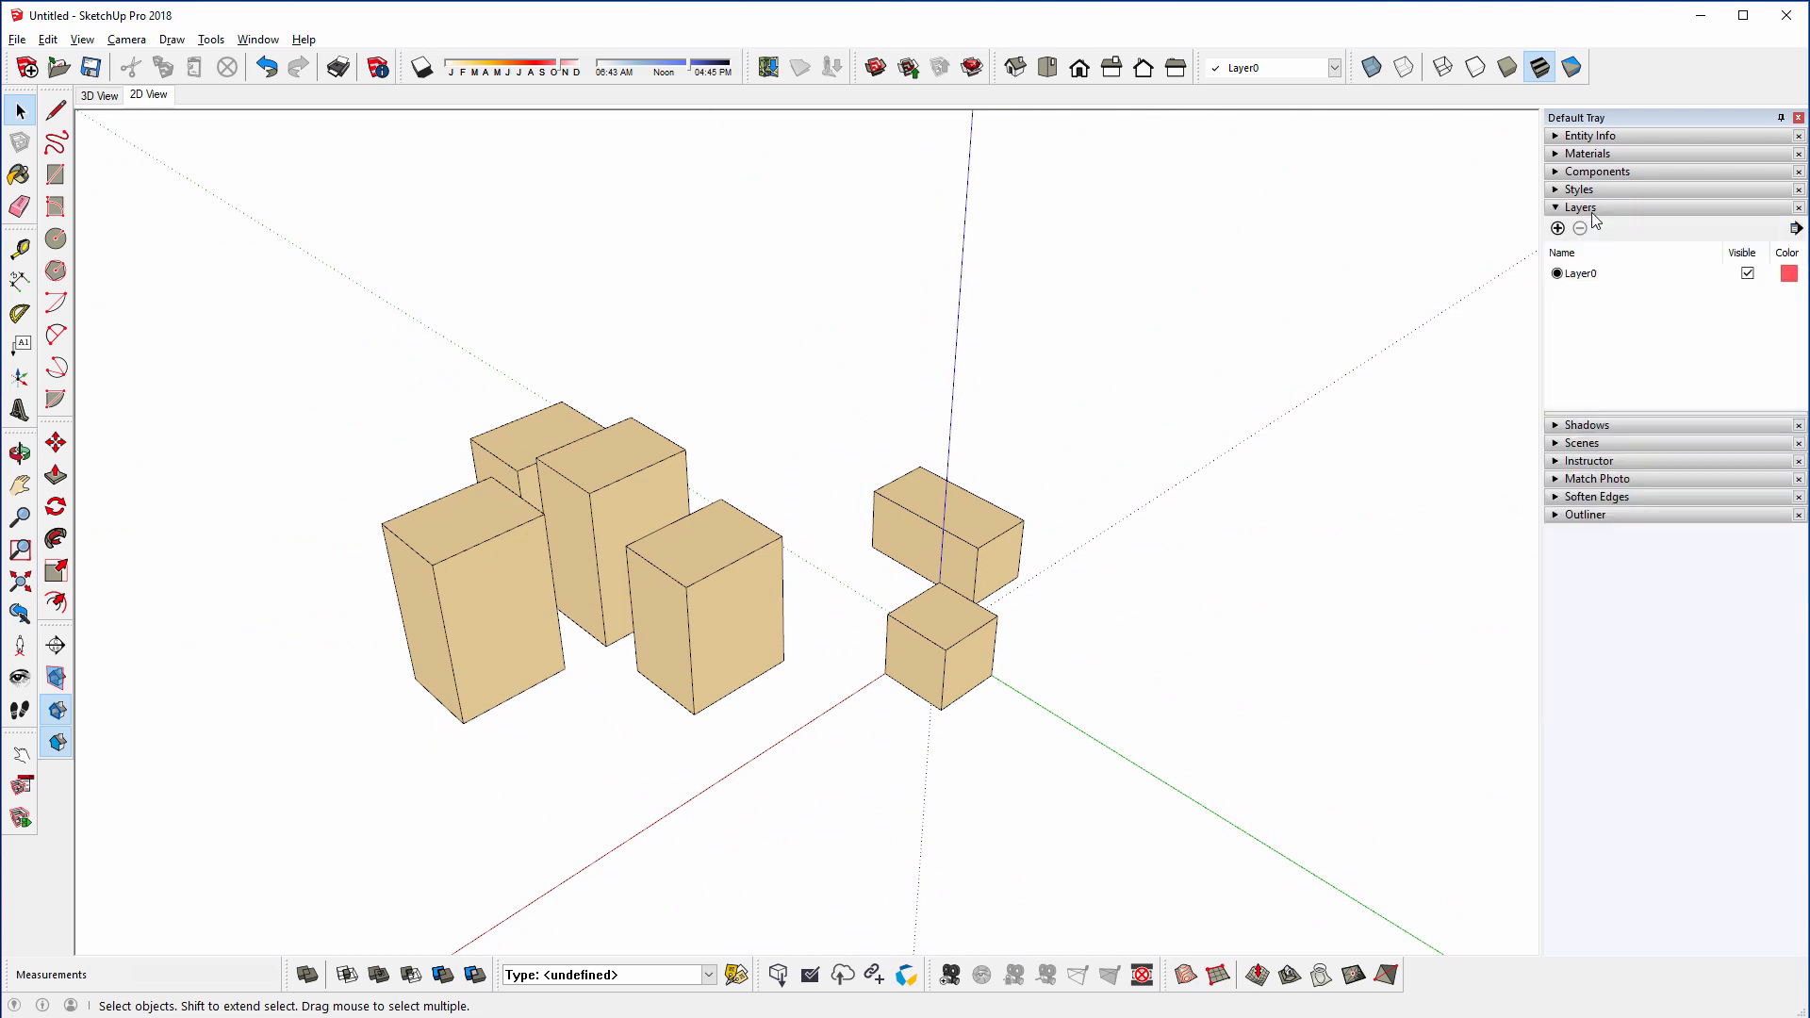
- Open the small cube at the origin for editing, toggle hiding of the rest of the model, and close the cube
scroll(679, 622, "down", 3)
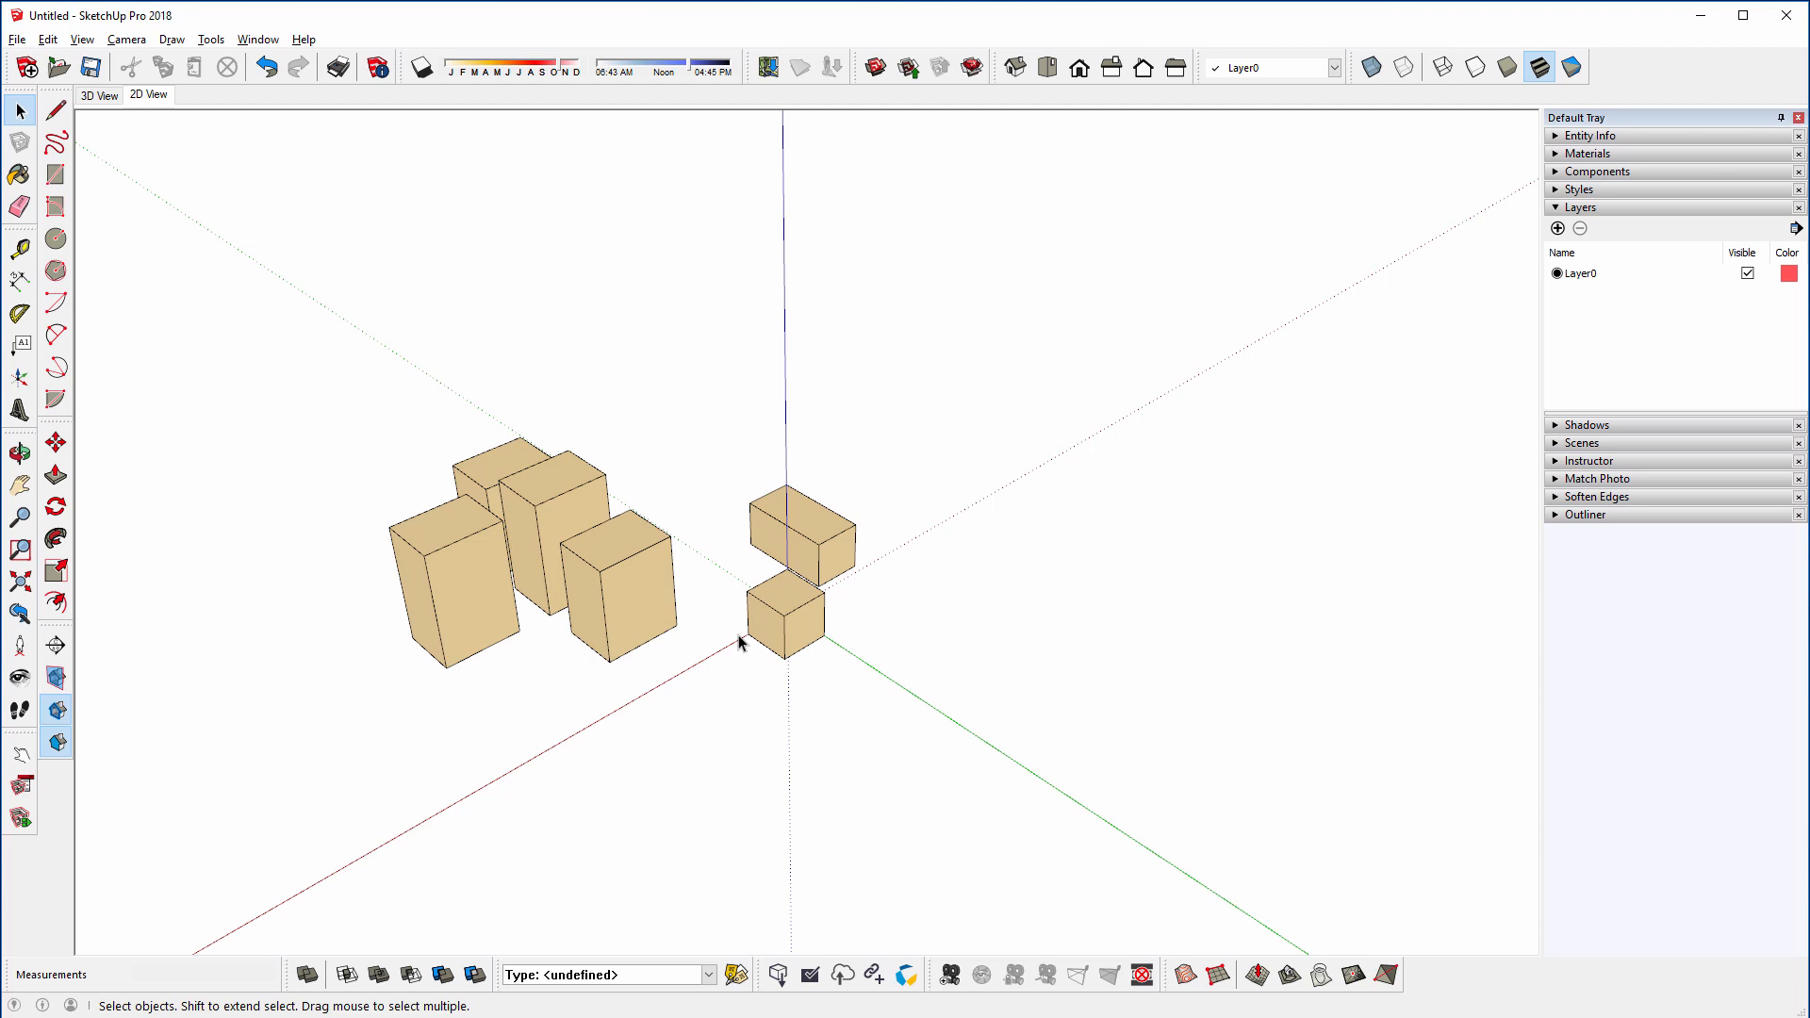
double_click(775, 600)
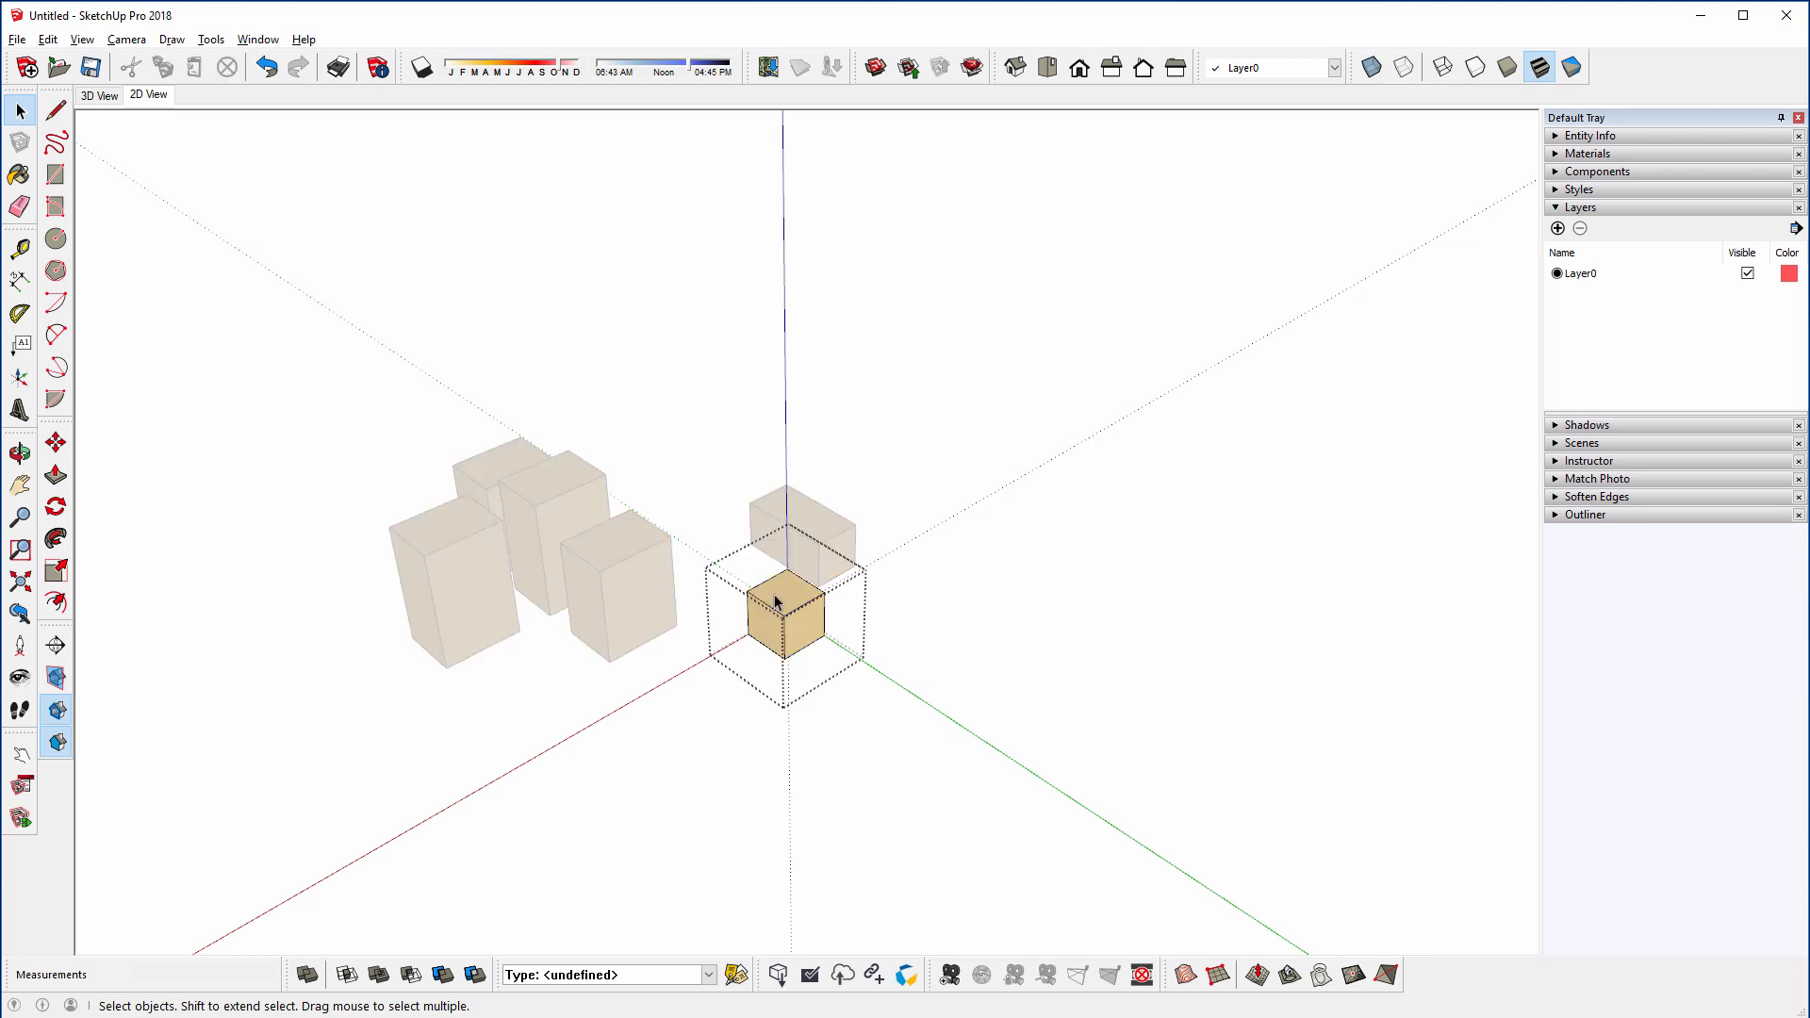
key("i")
scroll(794, 615, "up", 3)
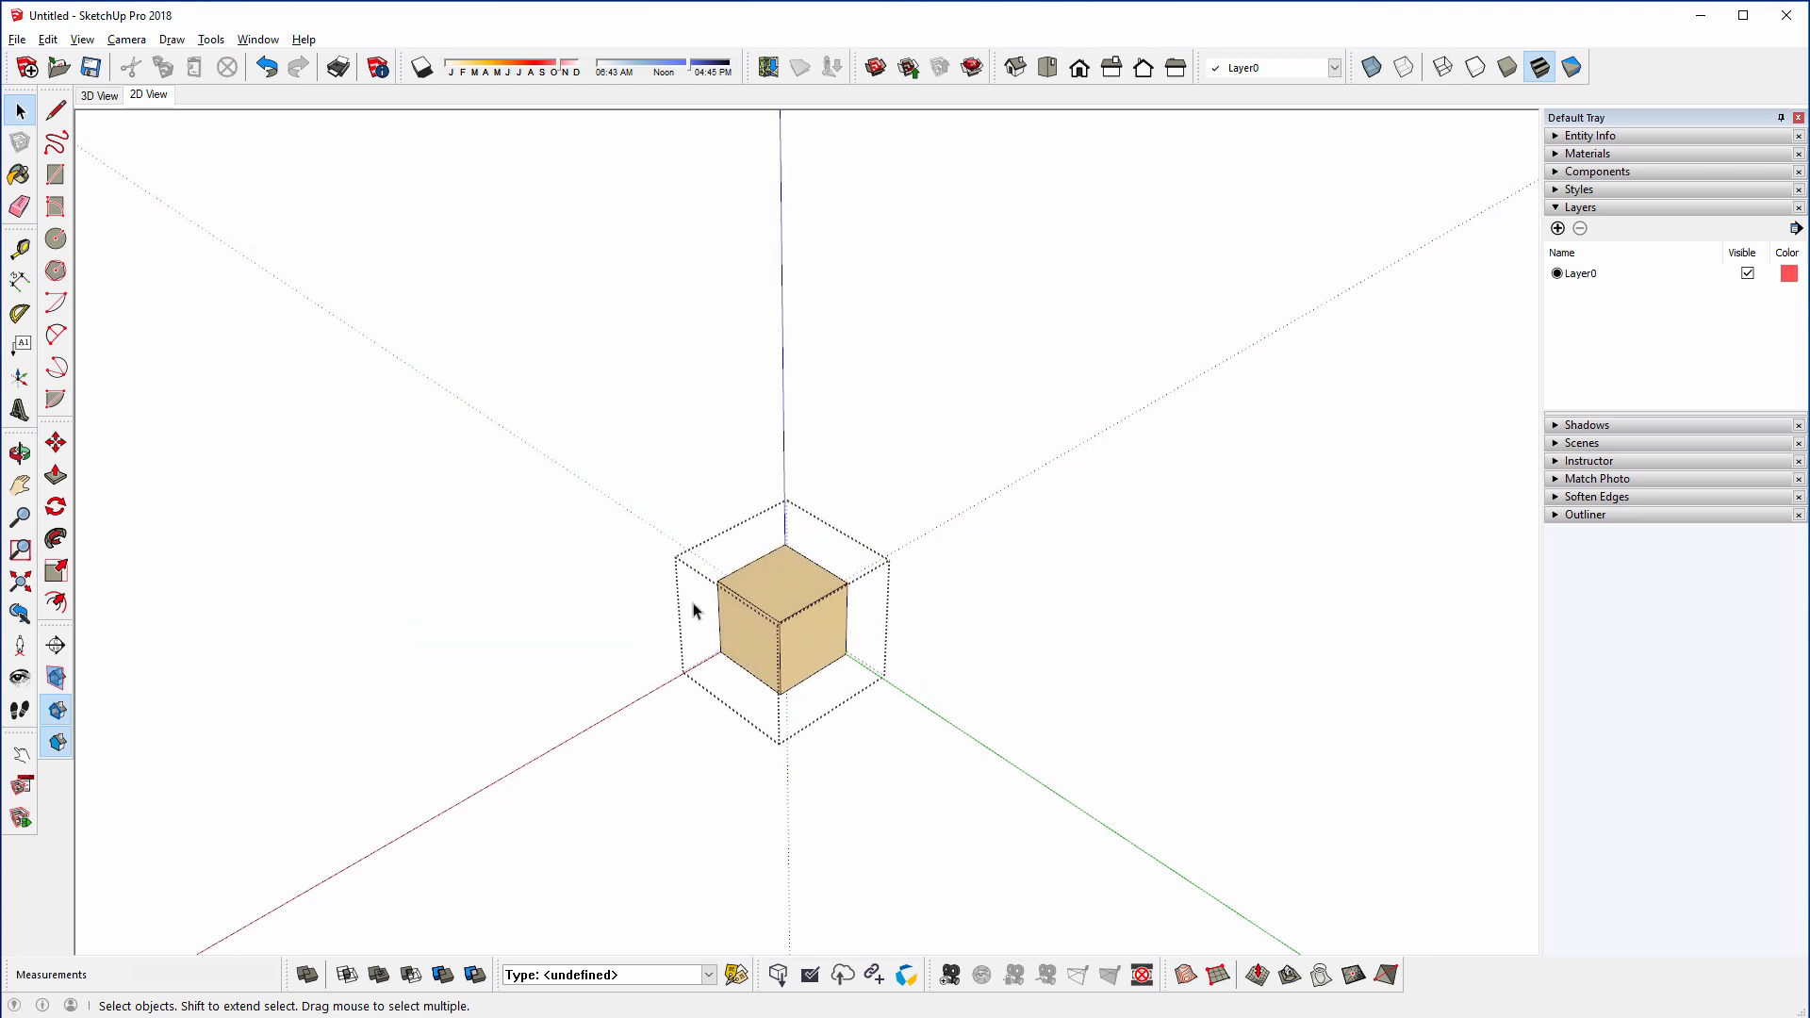
key("i")
left_click(669, 534)
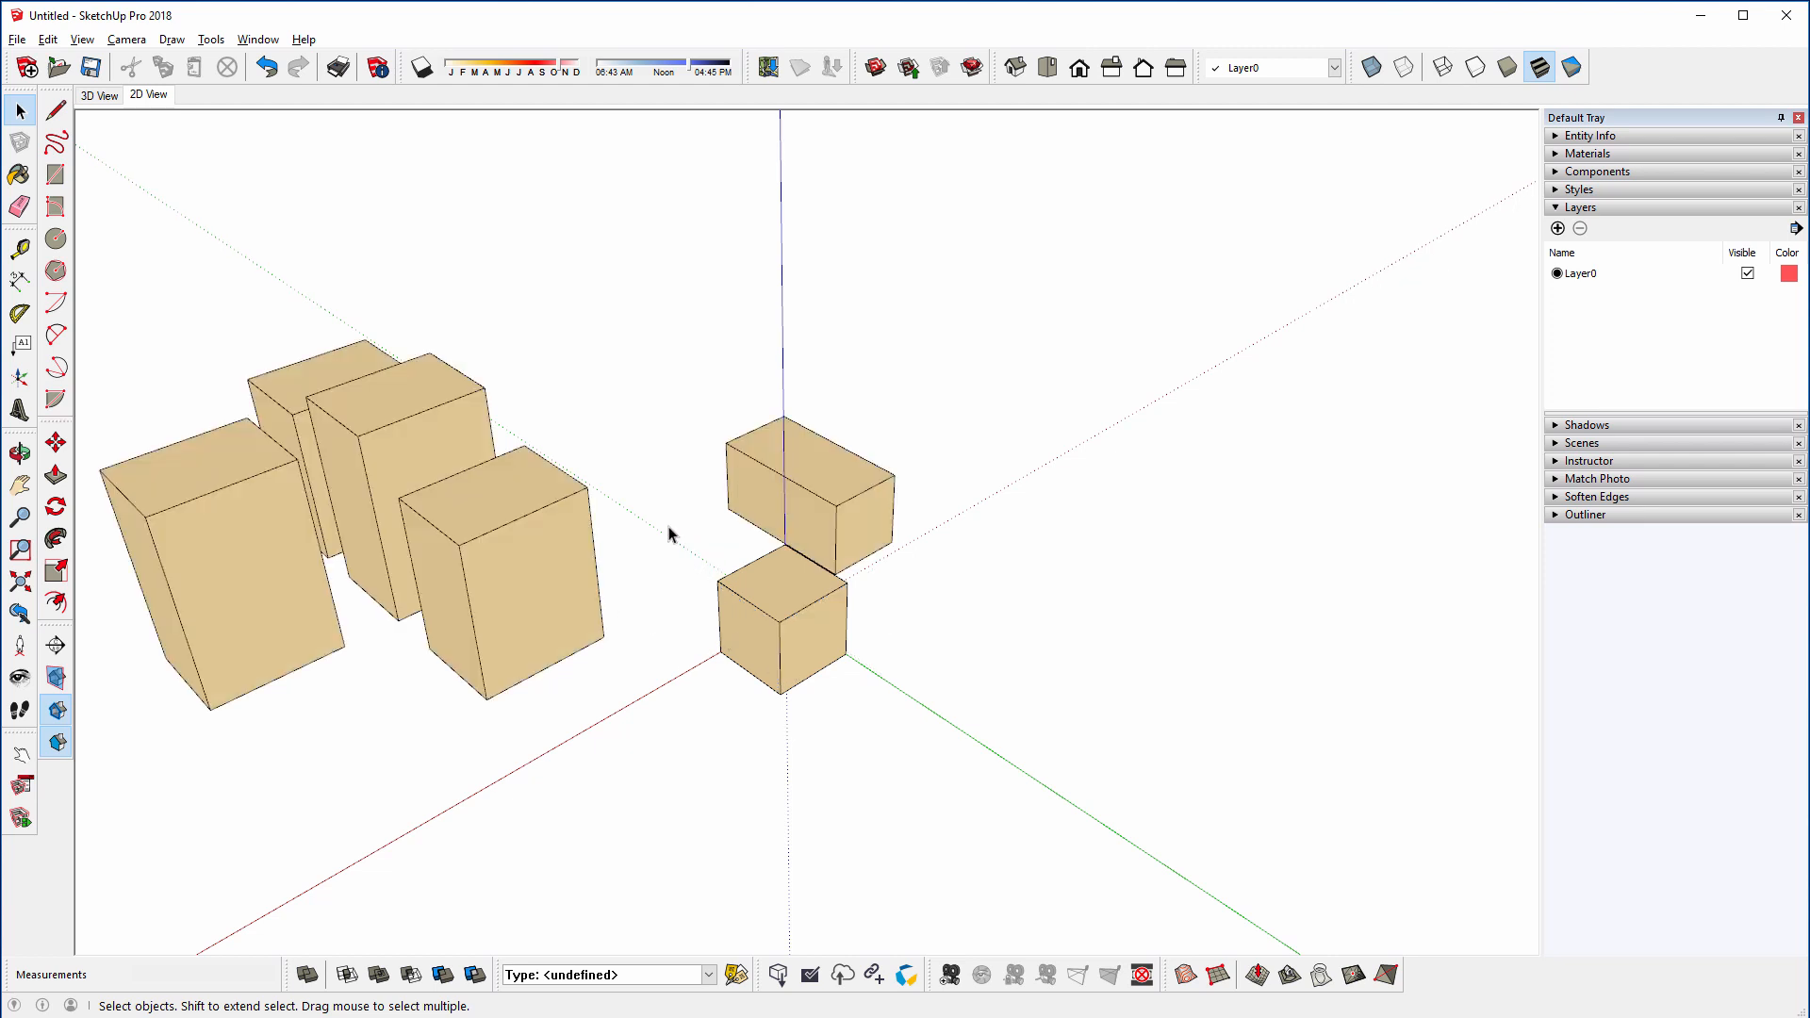
middle_click_drag(787, 622, 722, 621)
scroll(697, 624, "down", 2)
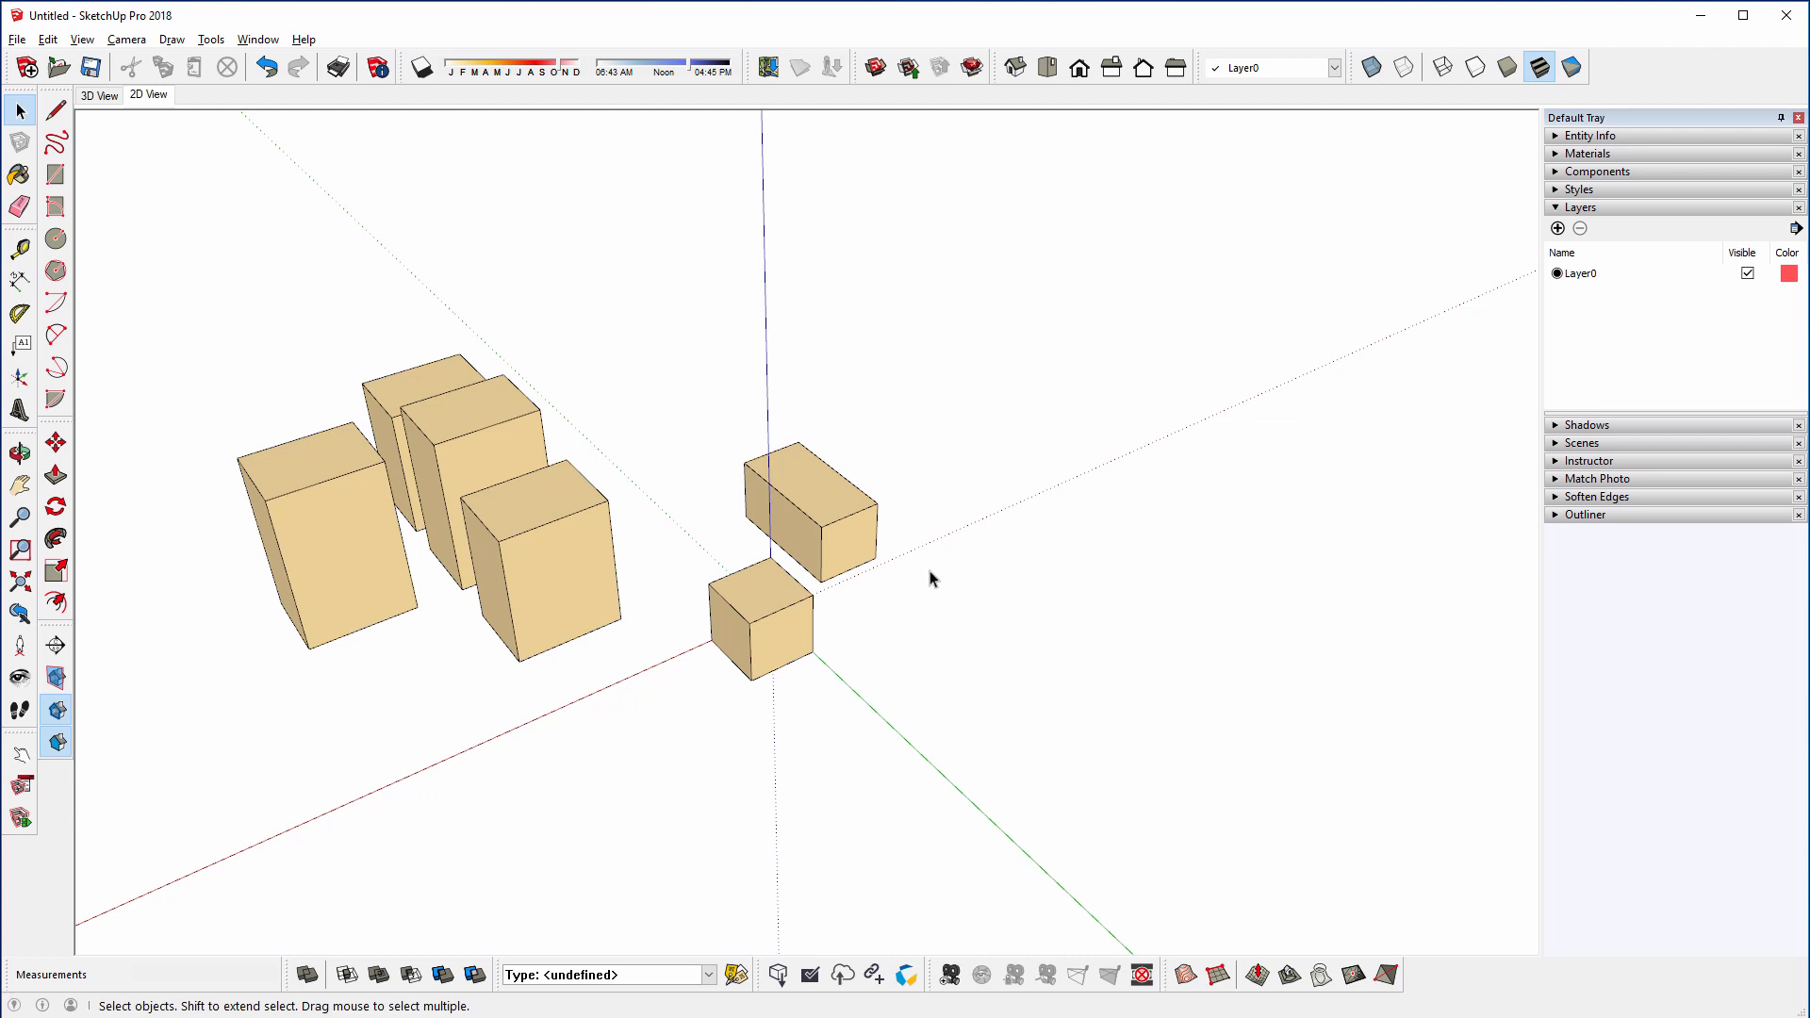
middle_click_drag(930, 578, 1041, 601)
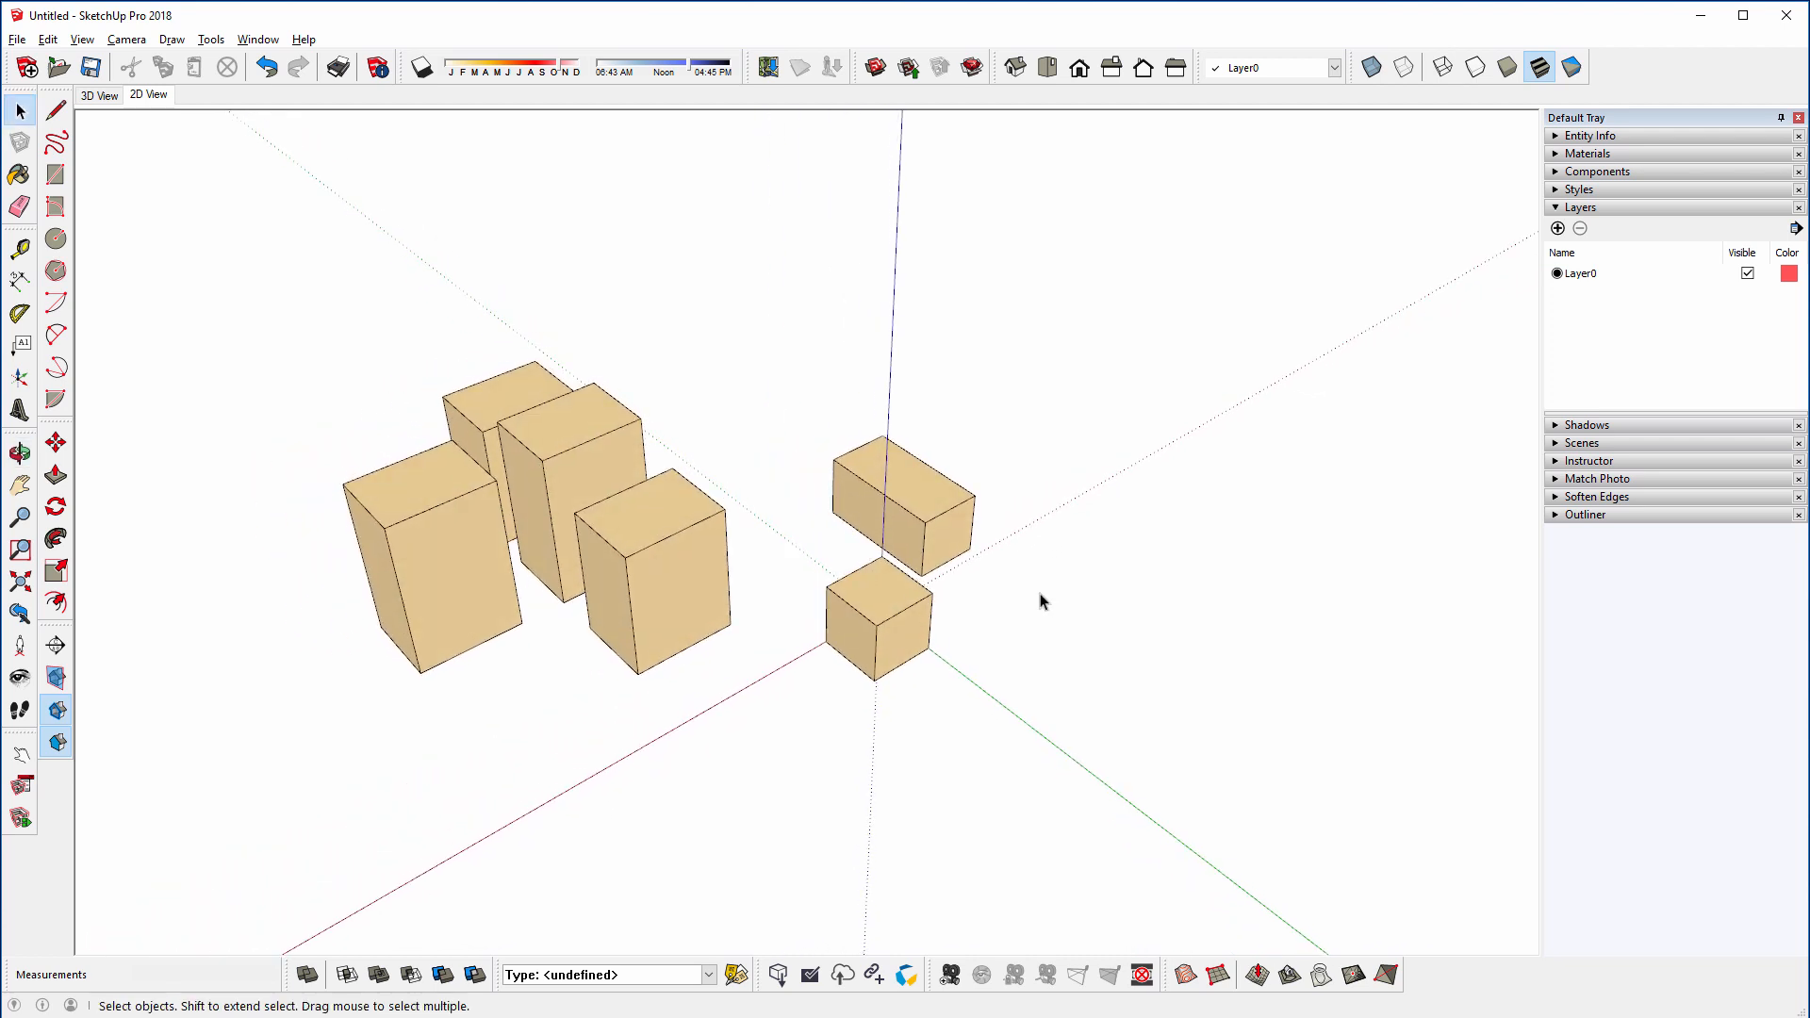
left_click(1558, 275)
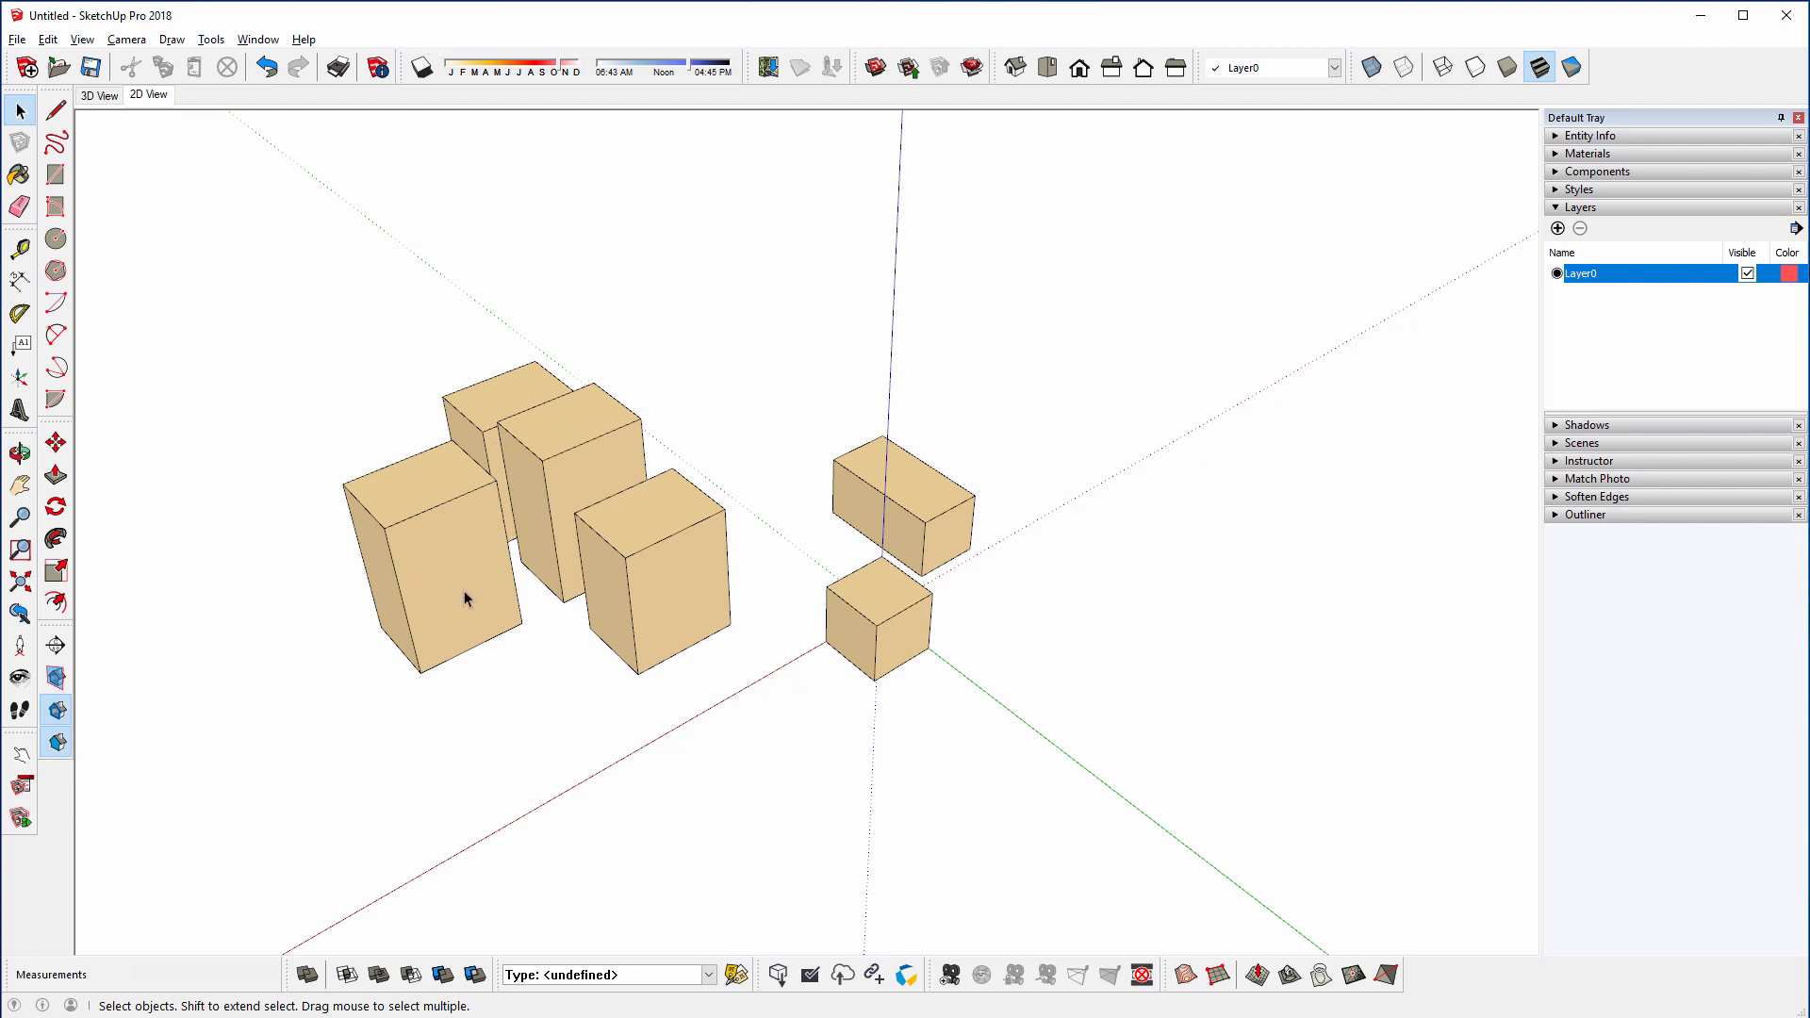
left_click(1681, 326)
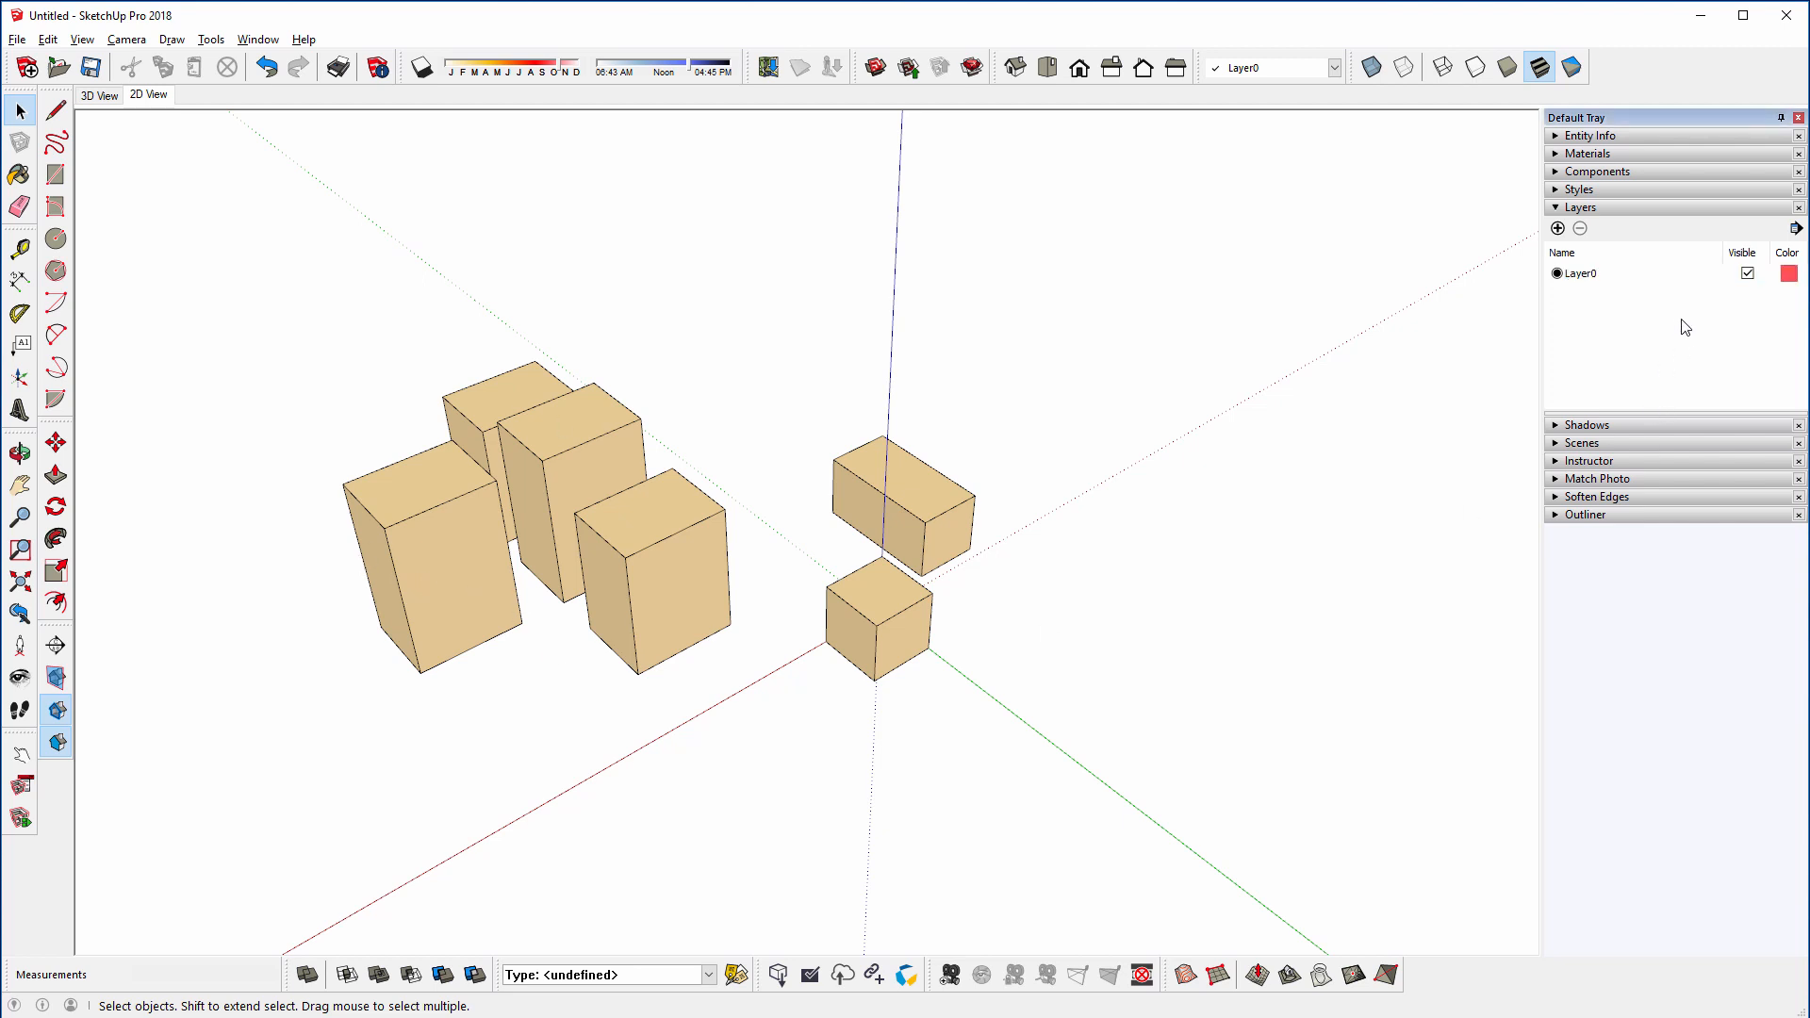
left_click(955, 517)
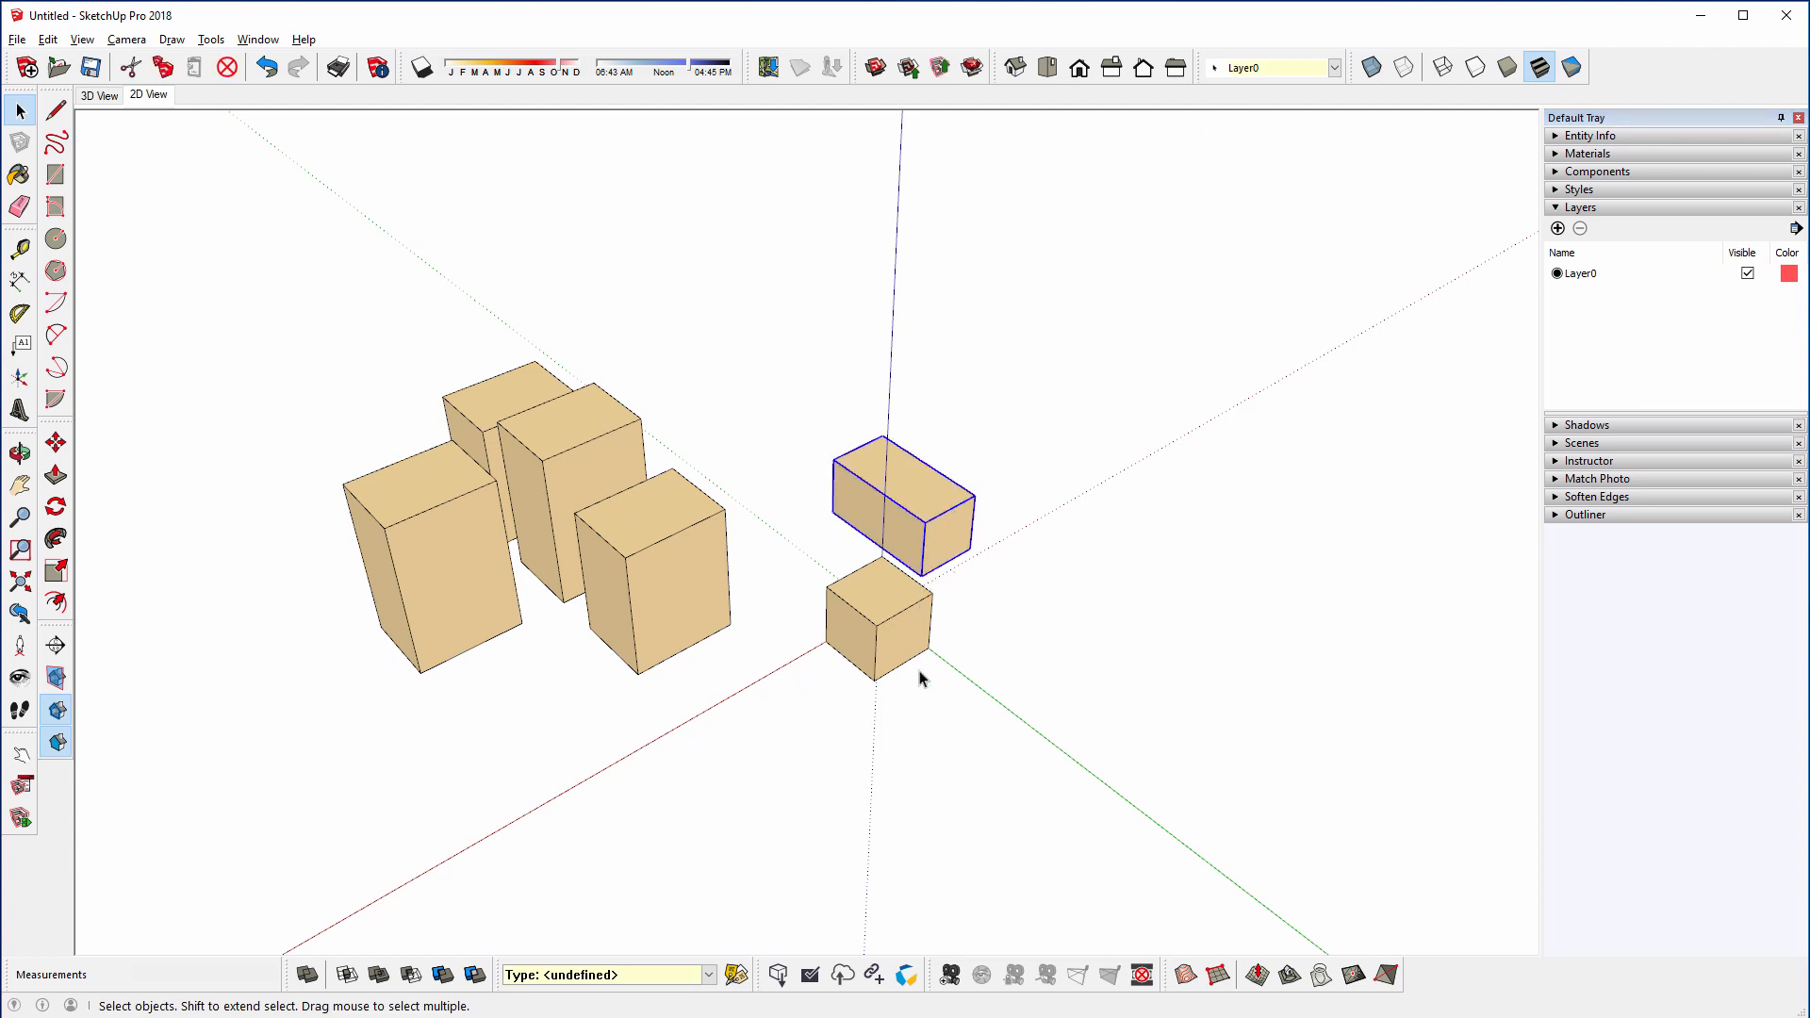
- Draw a rectangle about 169 by 347 mm on the ground beside the small cube and pull it up into an ungrouped box
key("r")
left_click(1044, 585)
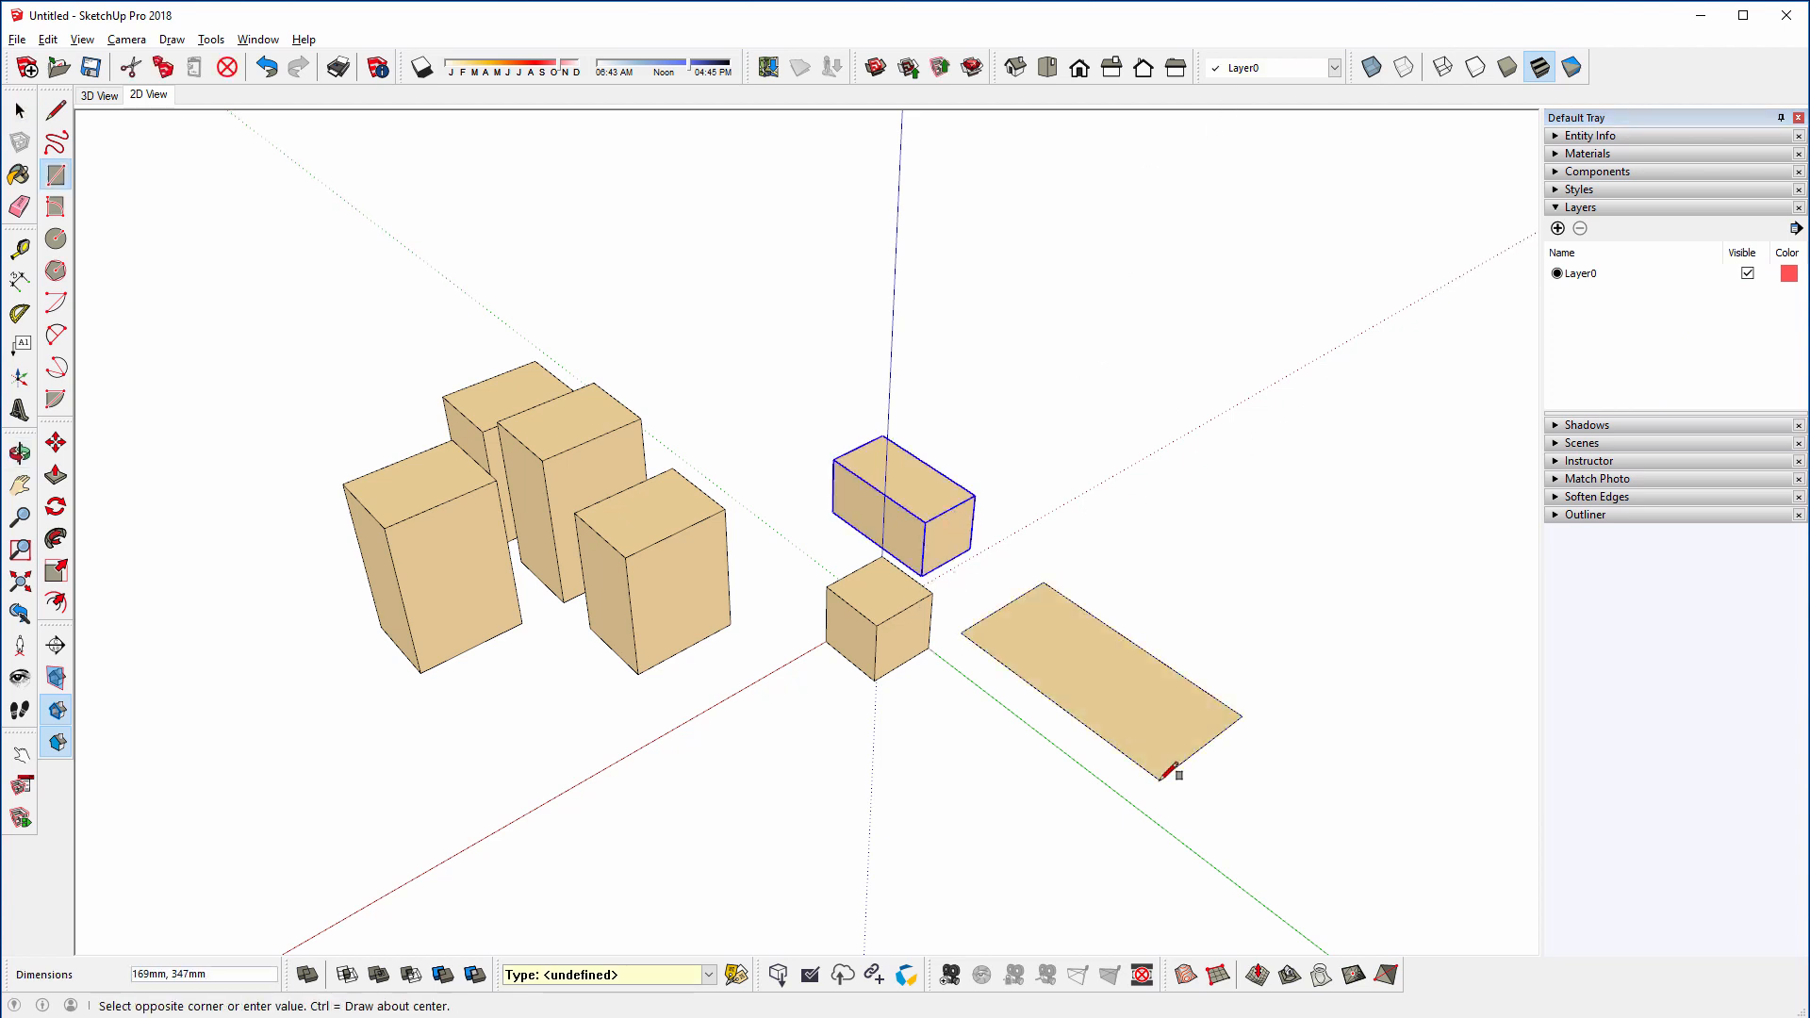
left_click(1158, 779)
key("p")
left_click(1136, 703)
left_click(1139, 630)
key("space")
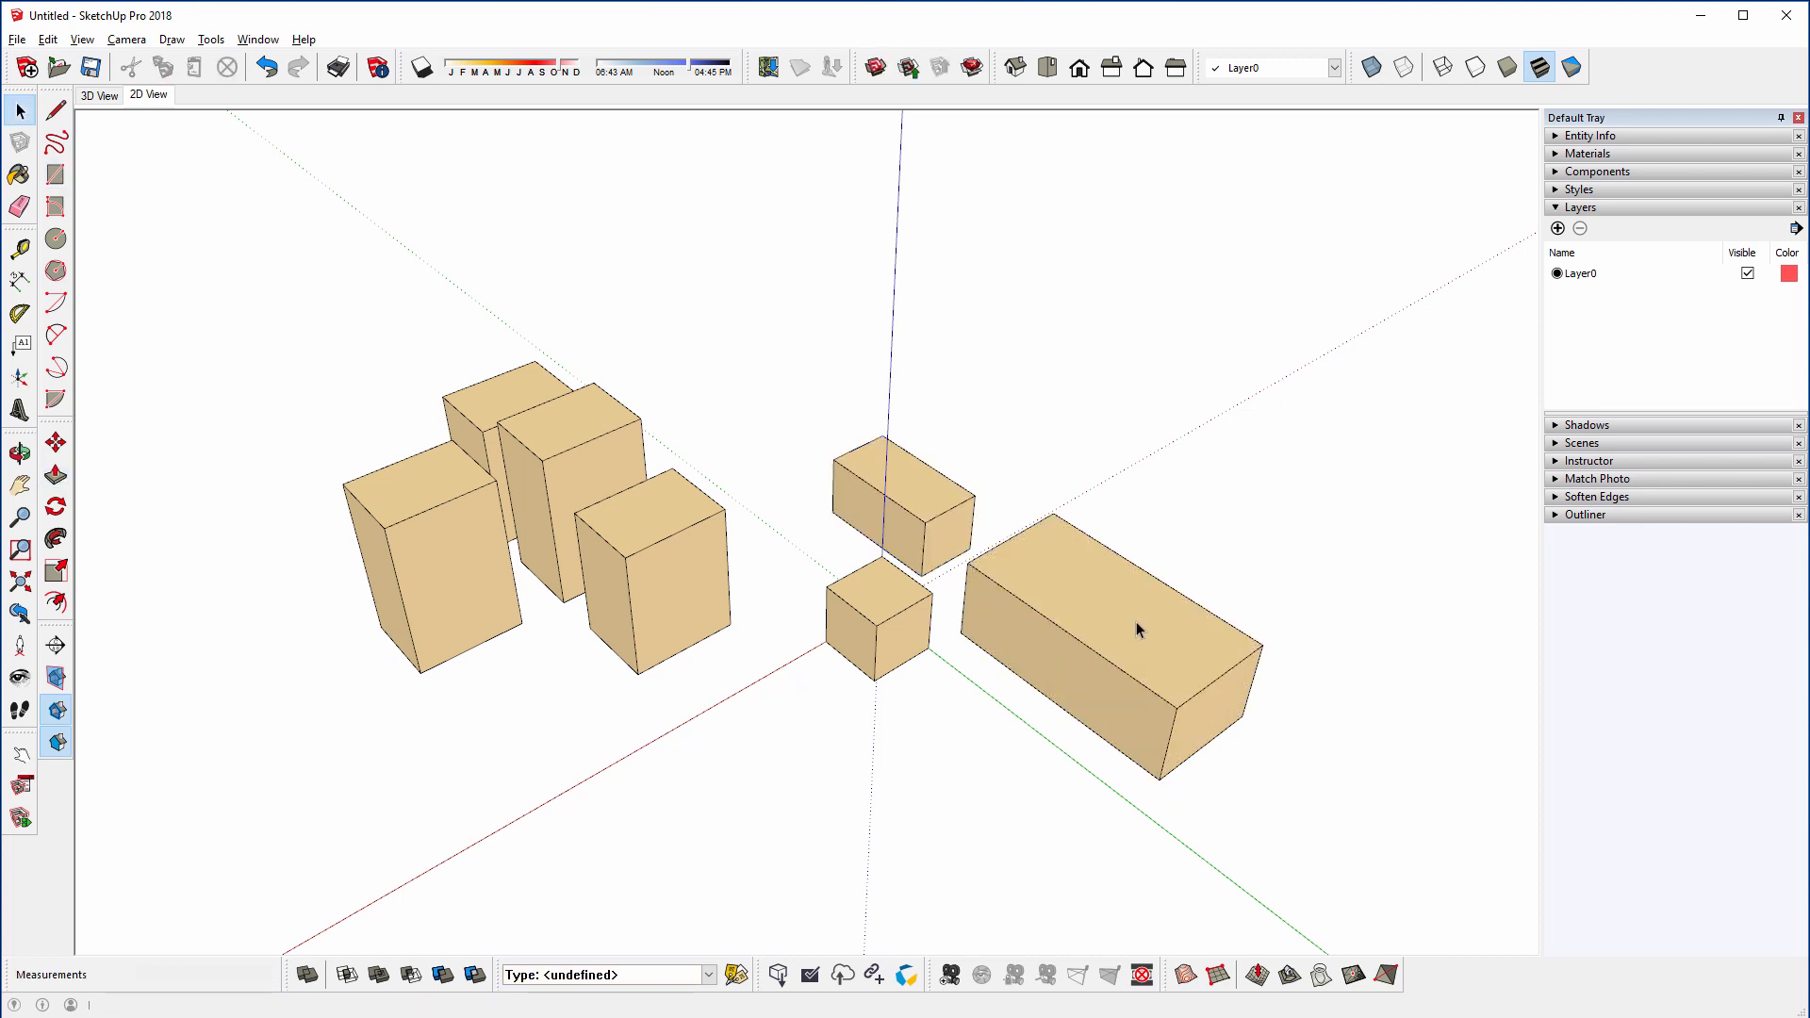
- Select single faces and an edge of the ungrouped box in turn, and delete the whole box
left_click(1042, 564)
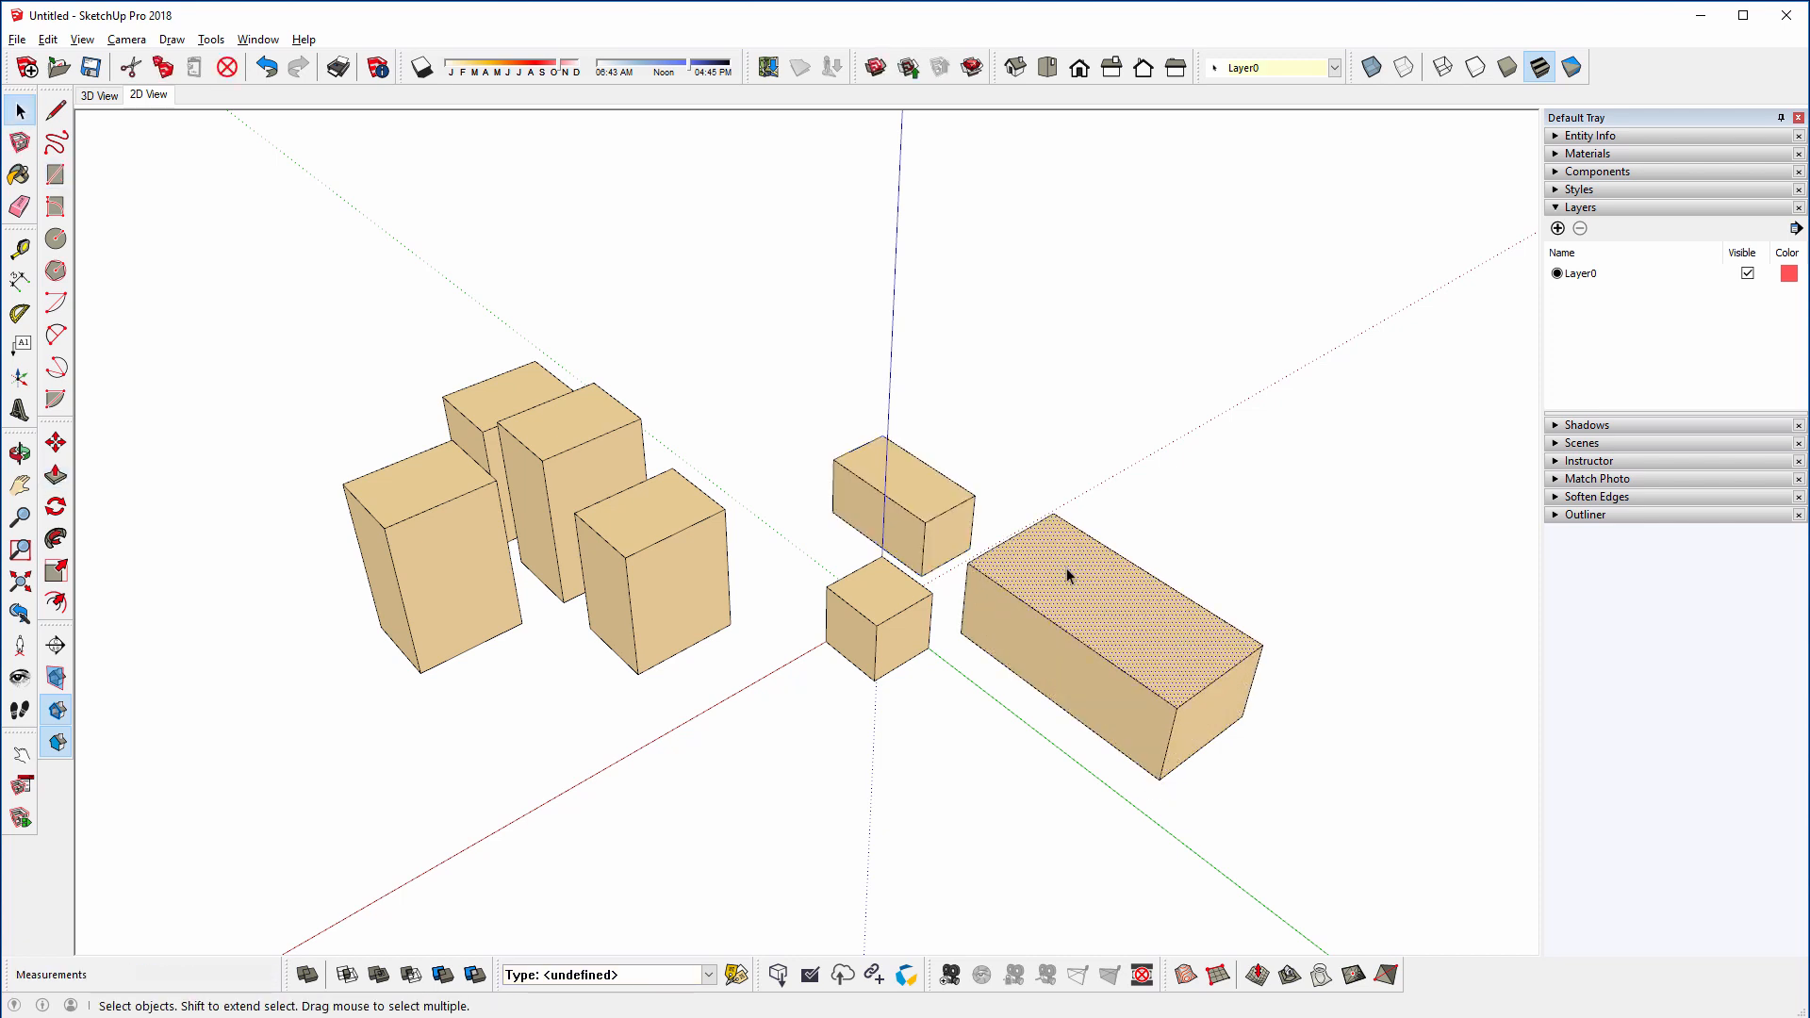
left_click(1034, 613)
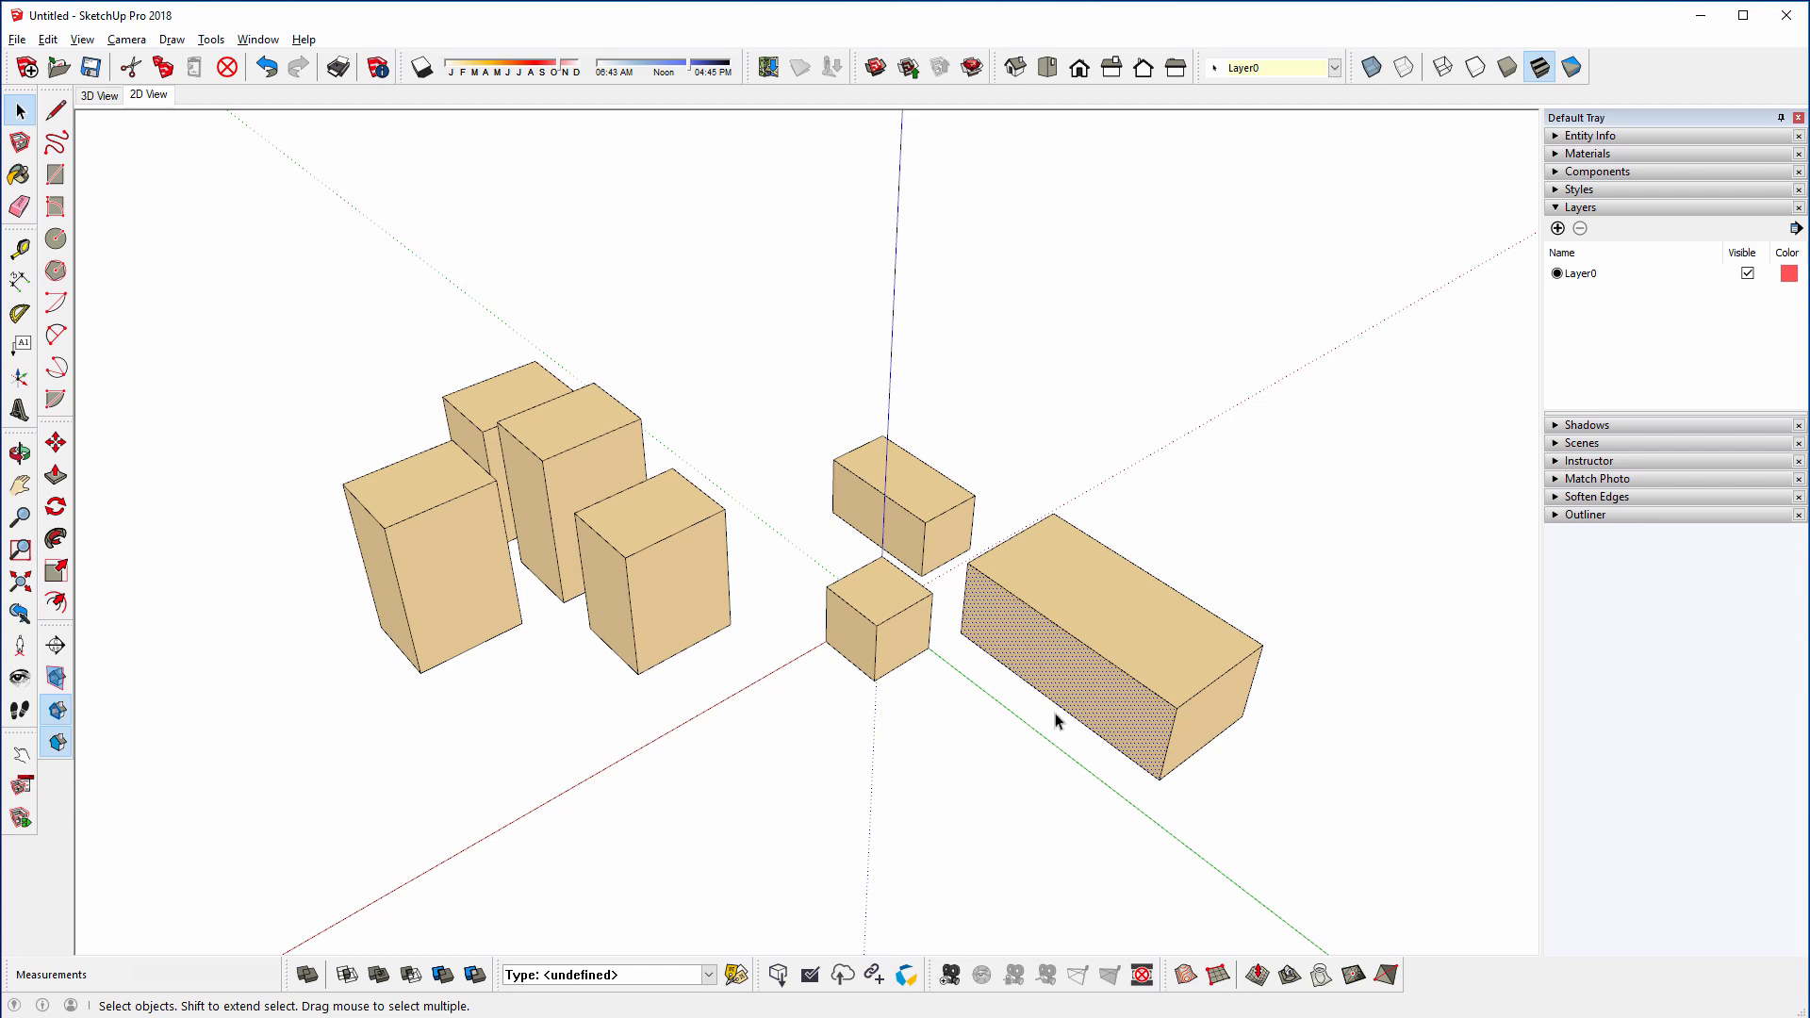
left_click(1057, 714)
left_click(1069, 628)
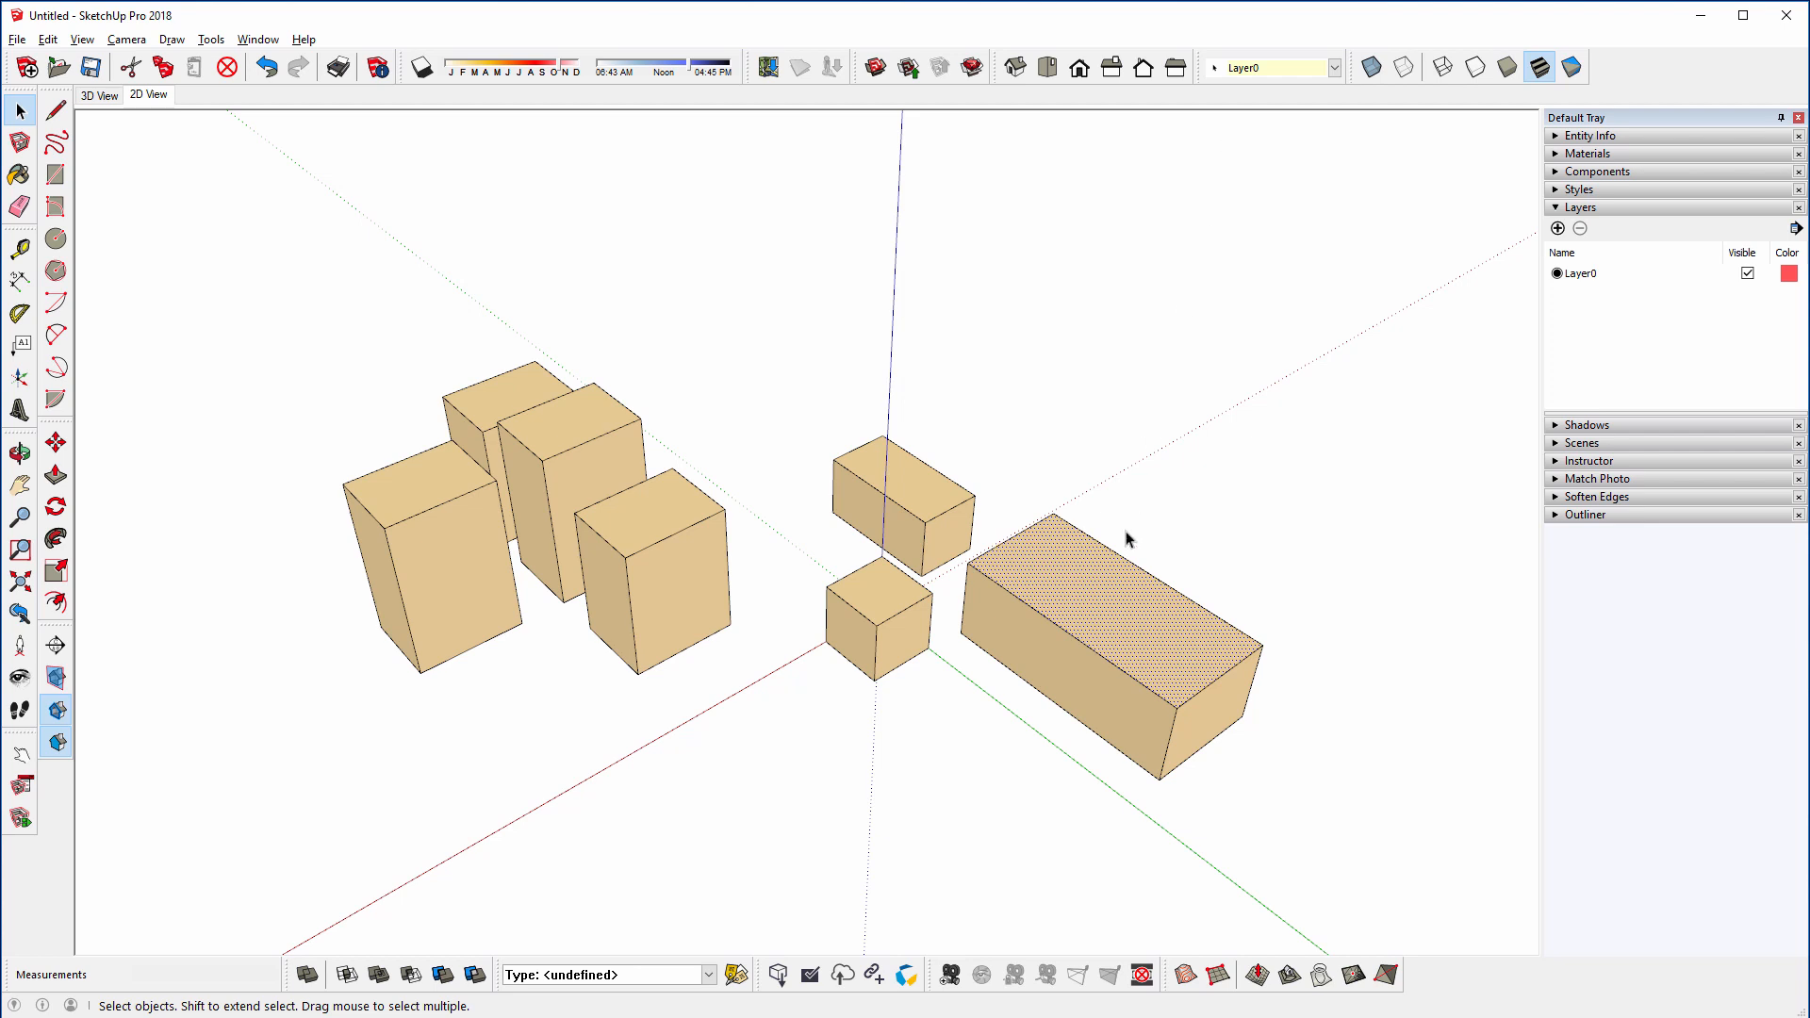
left_click(1118, 555)
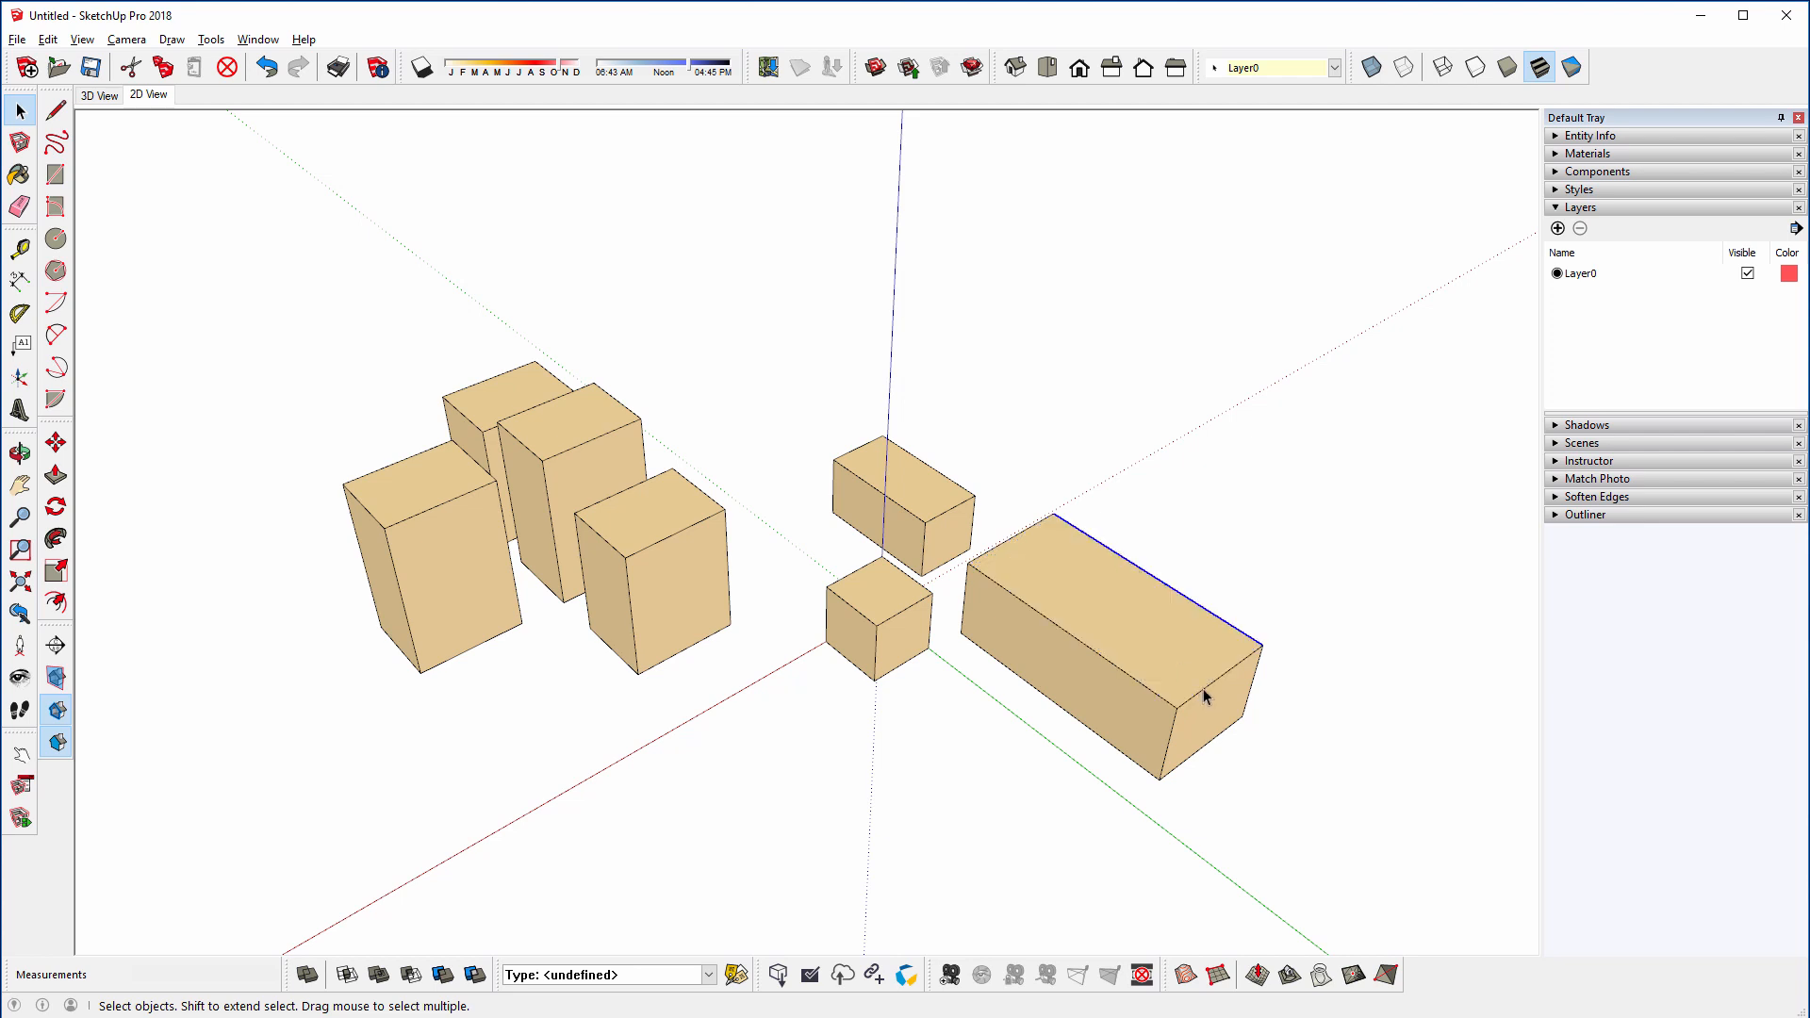
left_click(1096, 719)
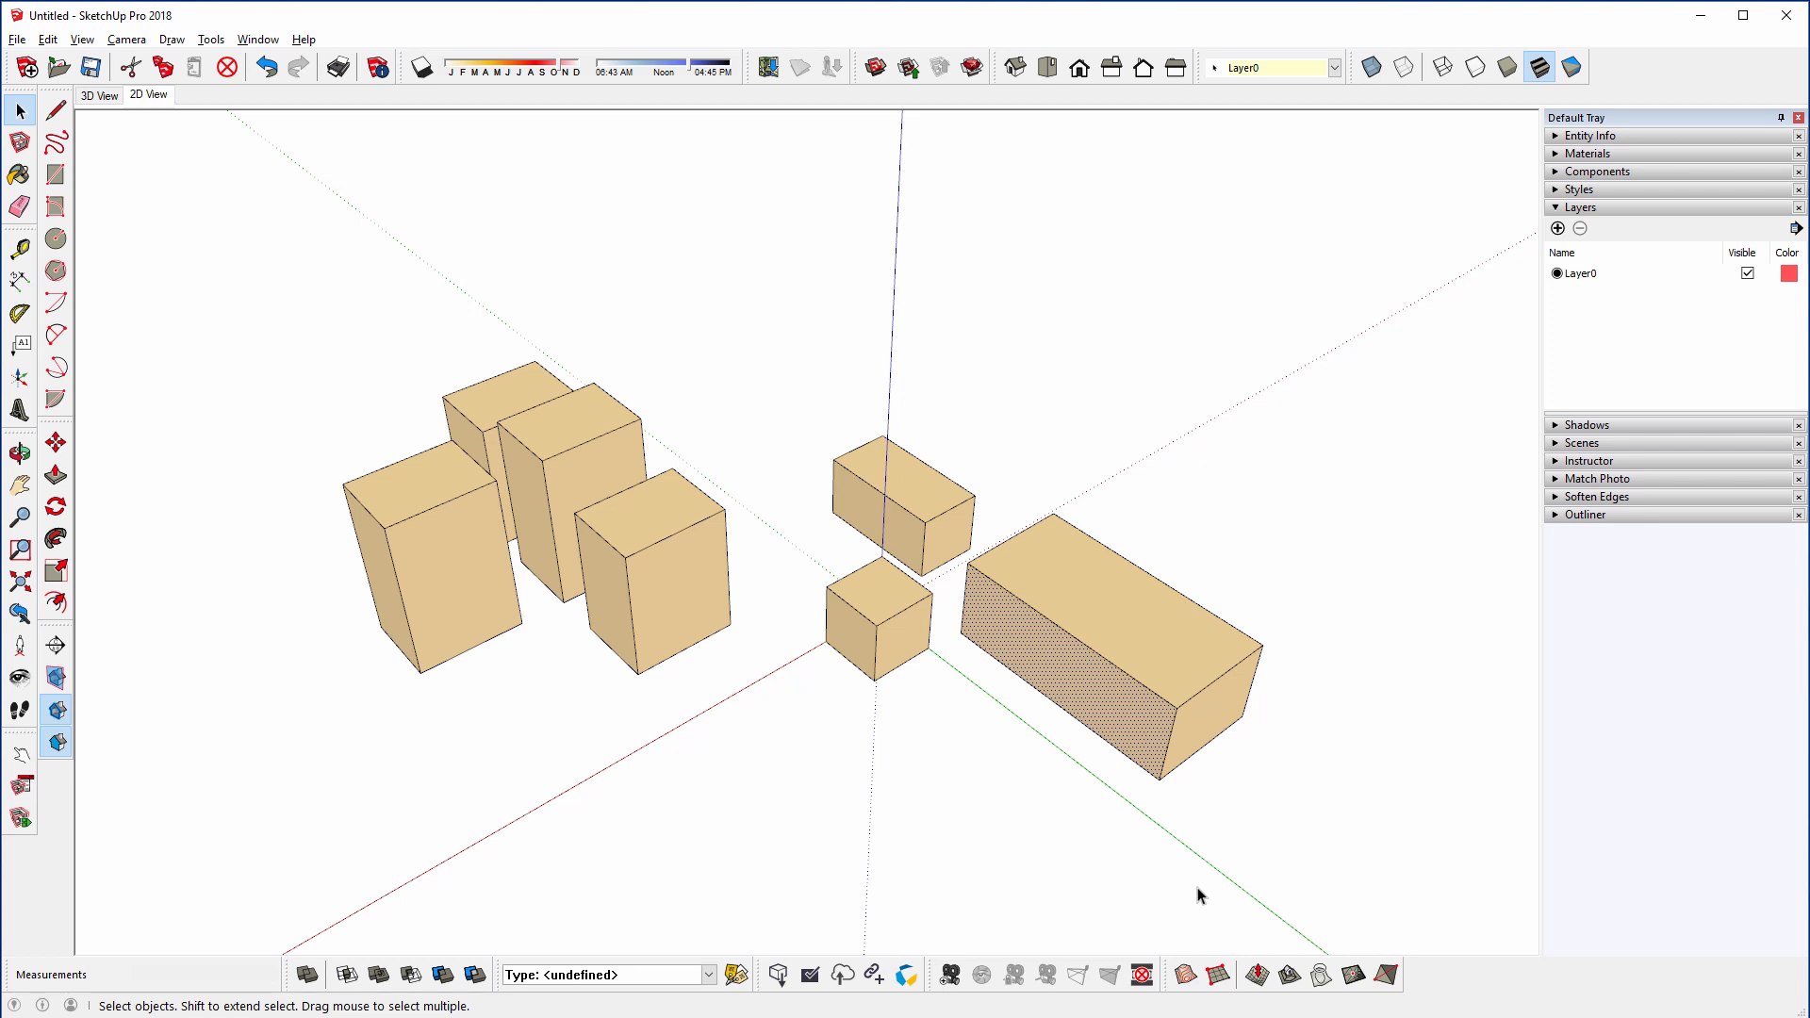
triple_click(1131, 694)
key("Delete")
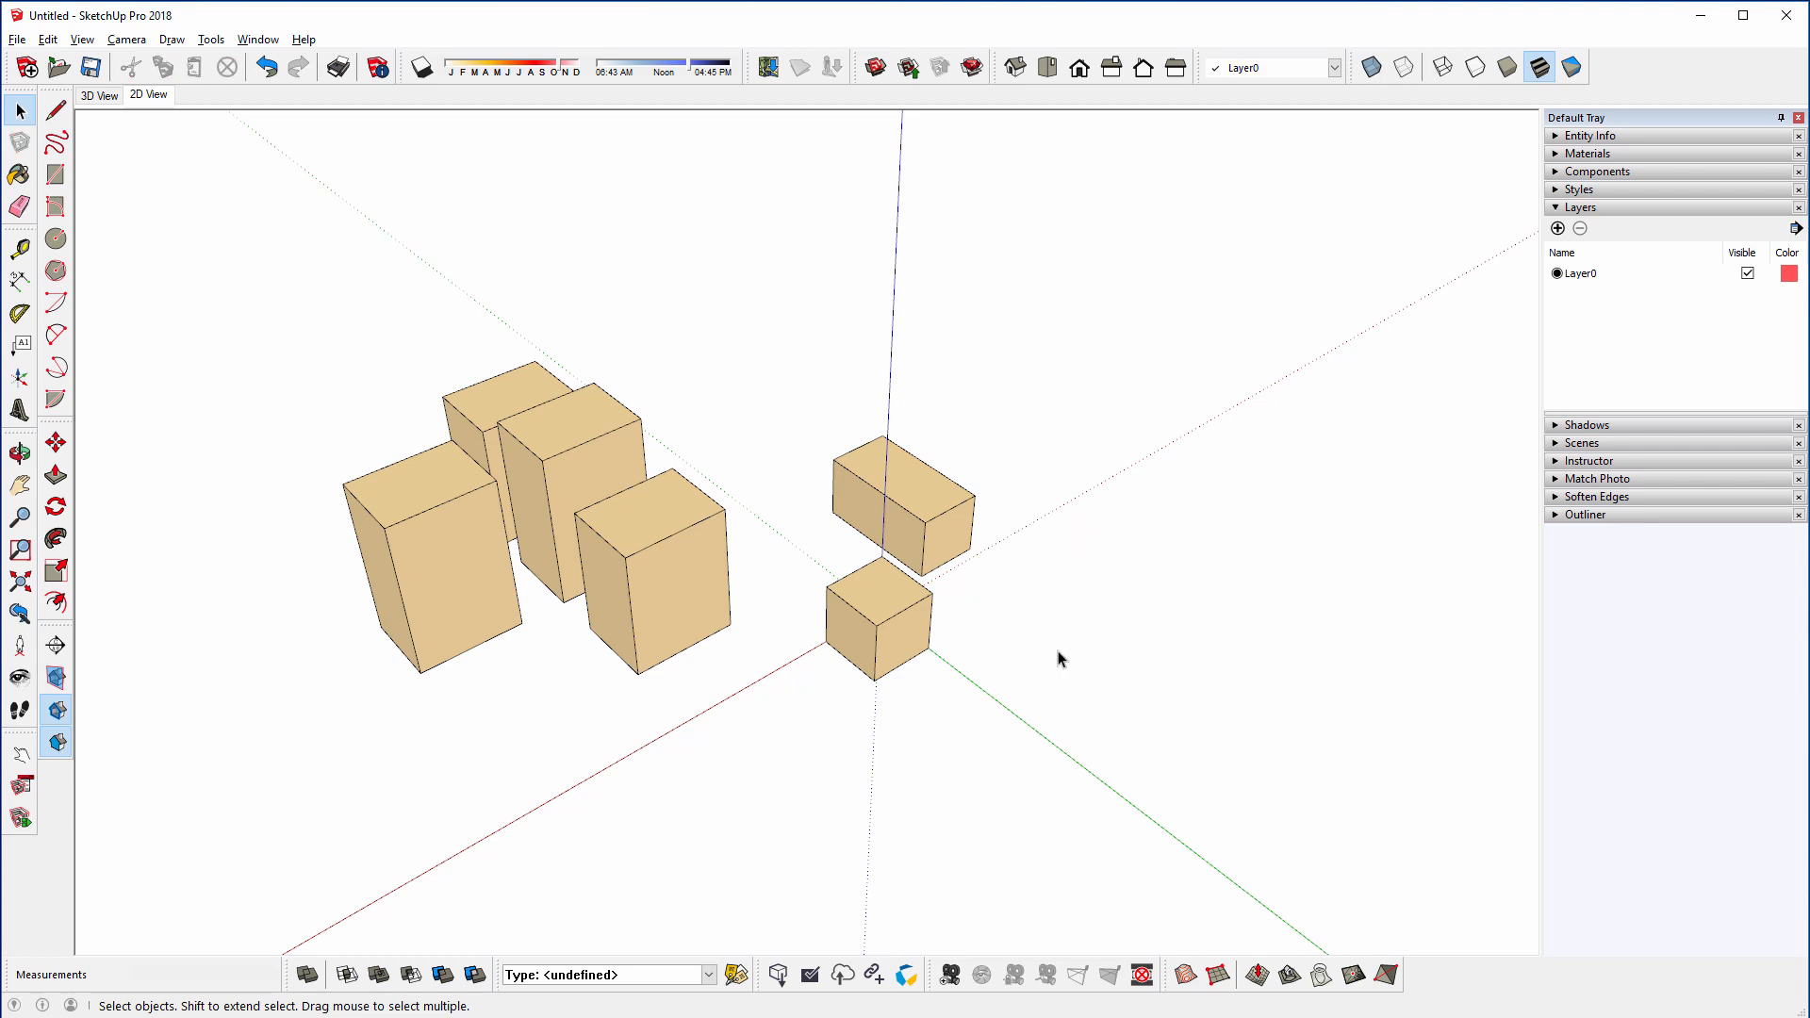
- Add three new layers to the model, keeping their default names, and clear the selection
left_click(922, 512)
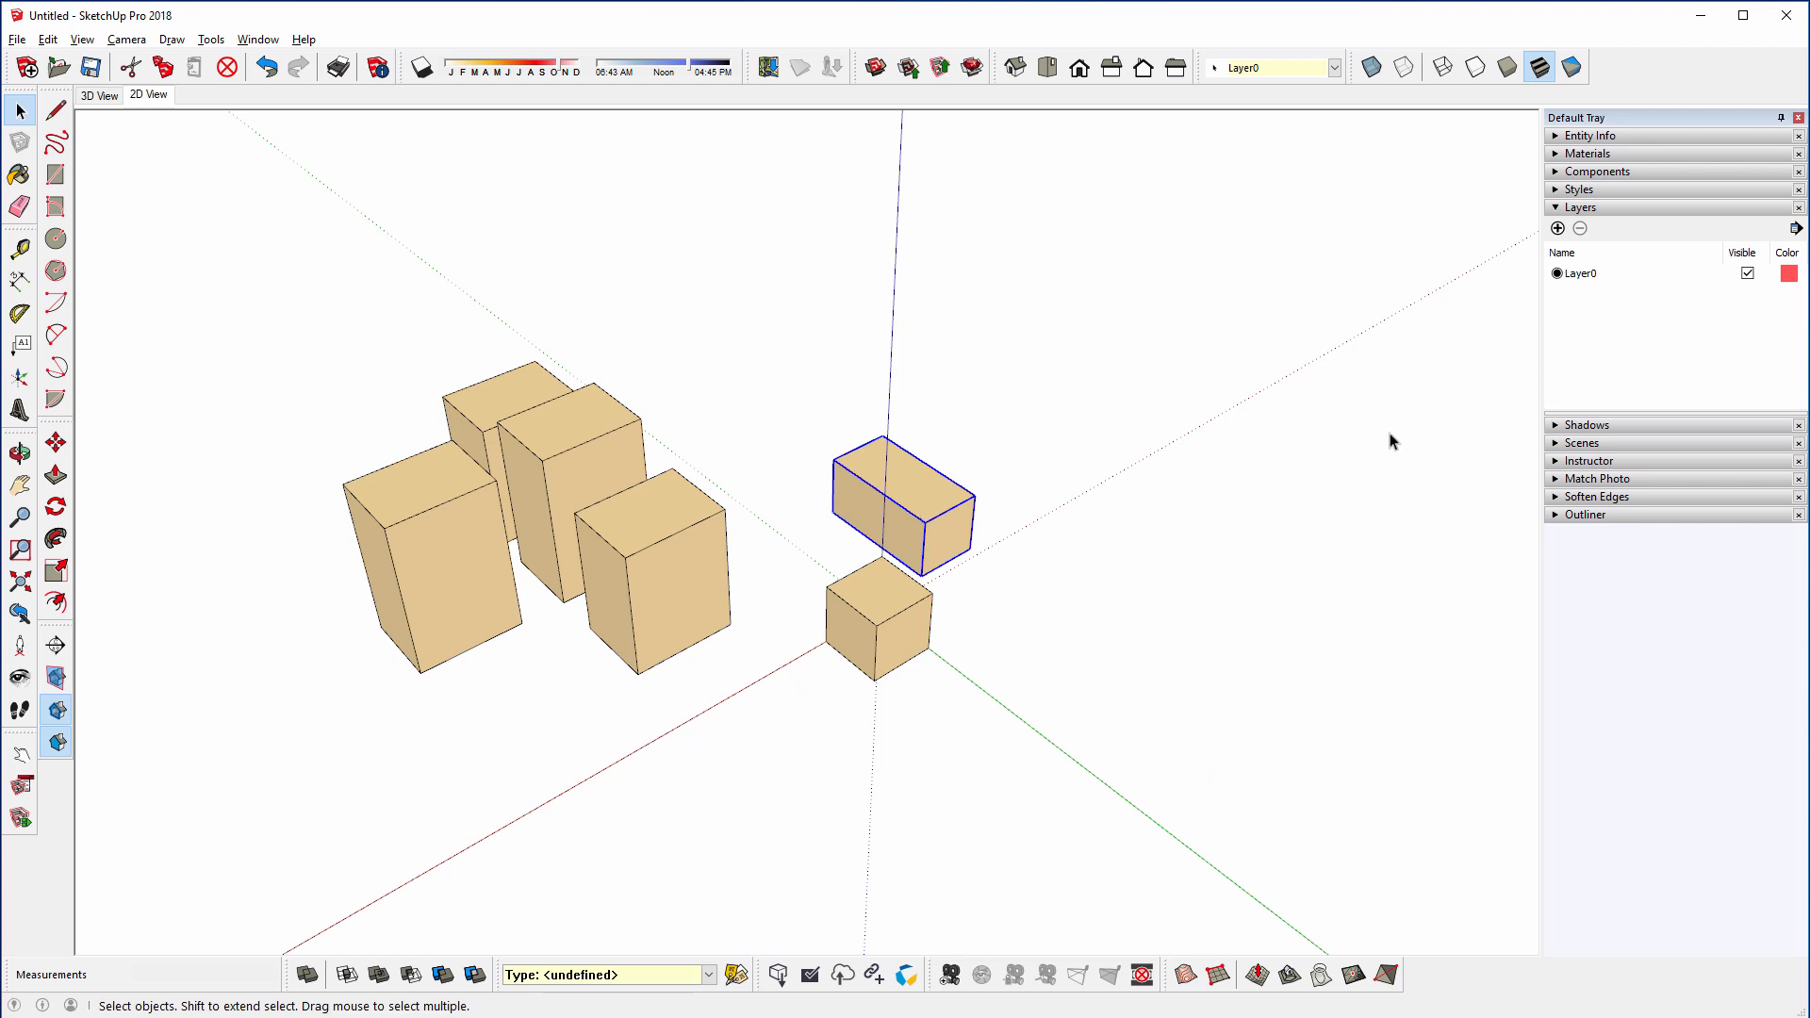
left_click(1559, 229)
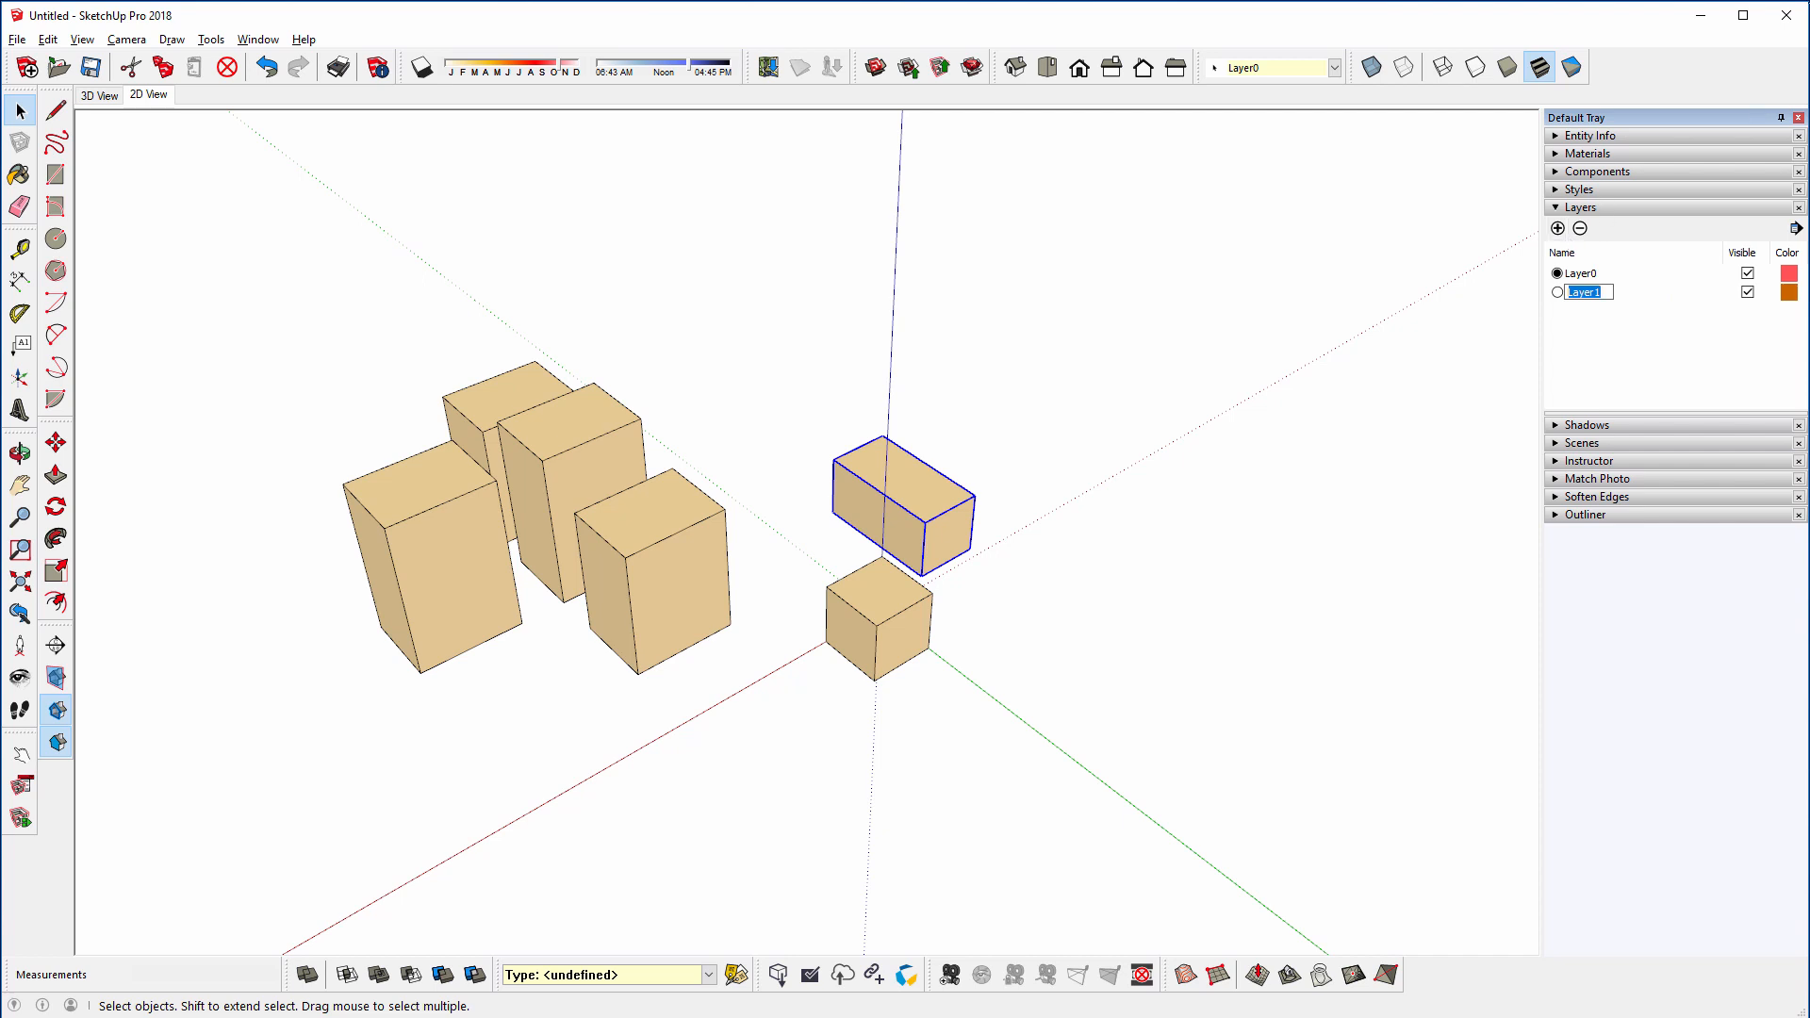
key("Return")
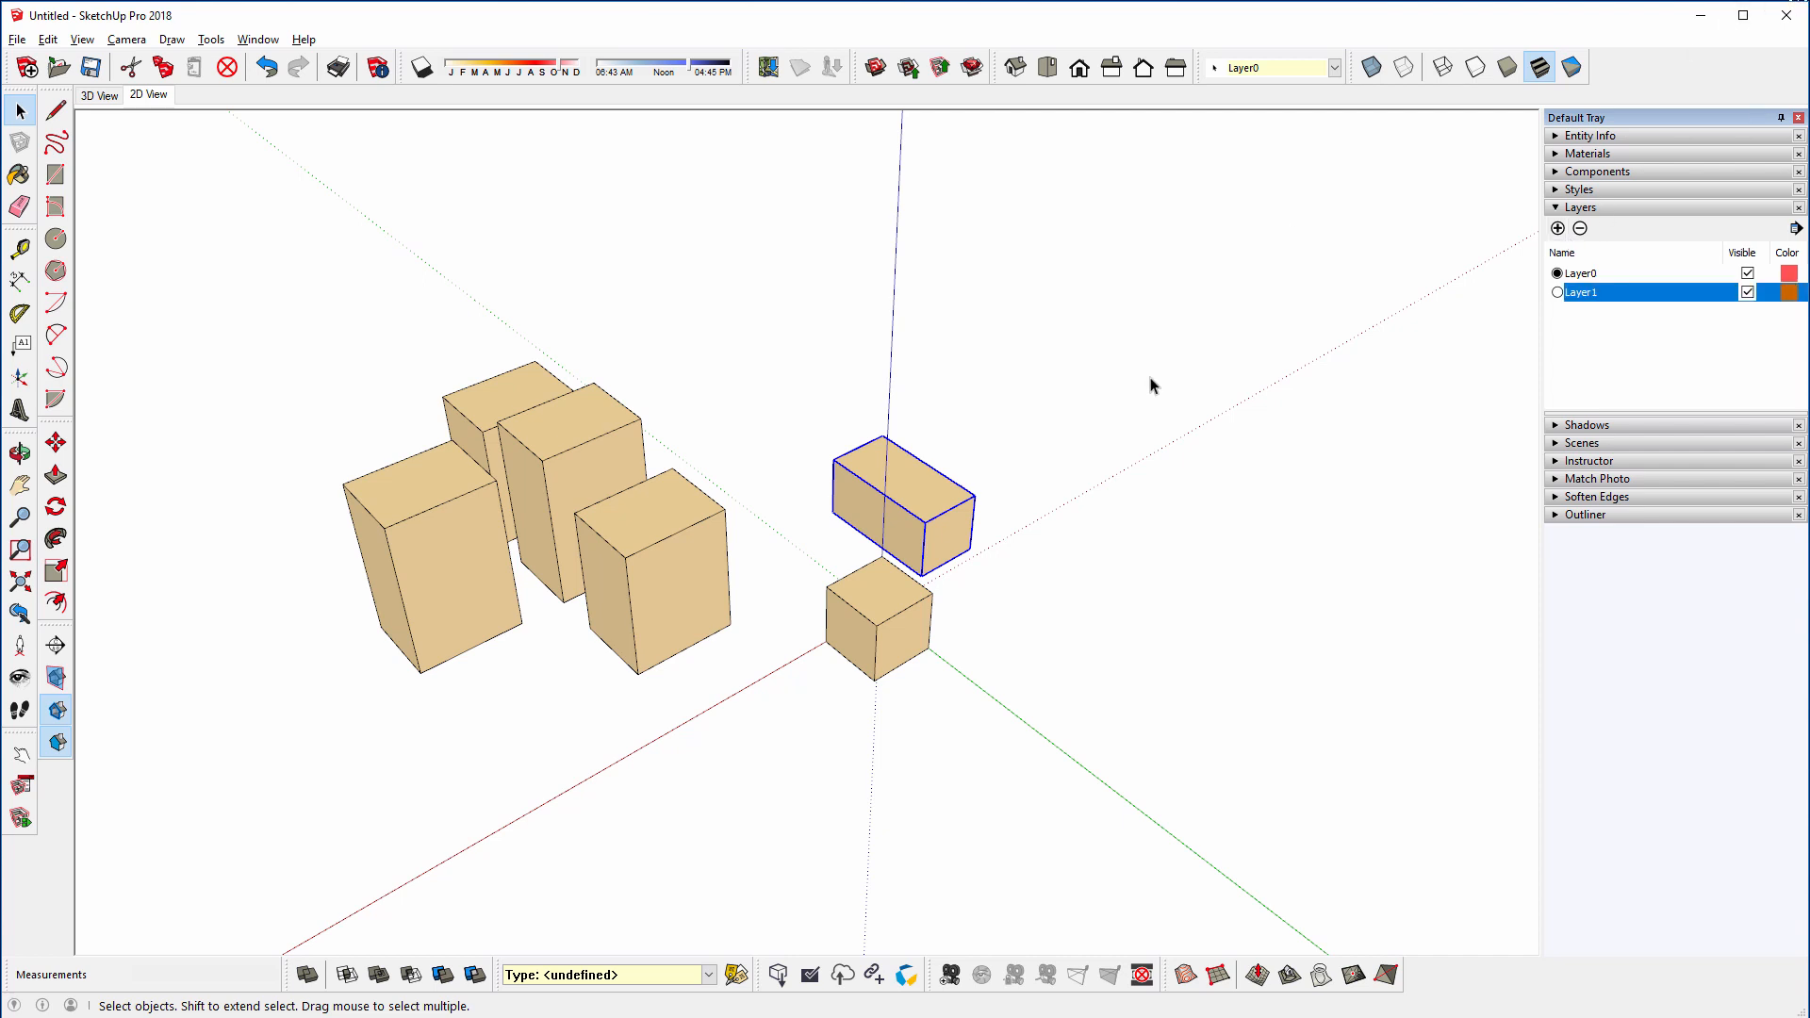
left_click(1558, 230)
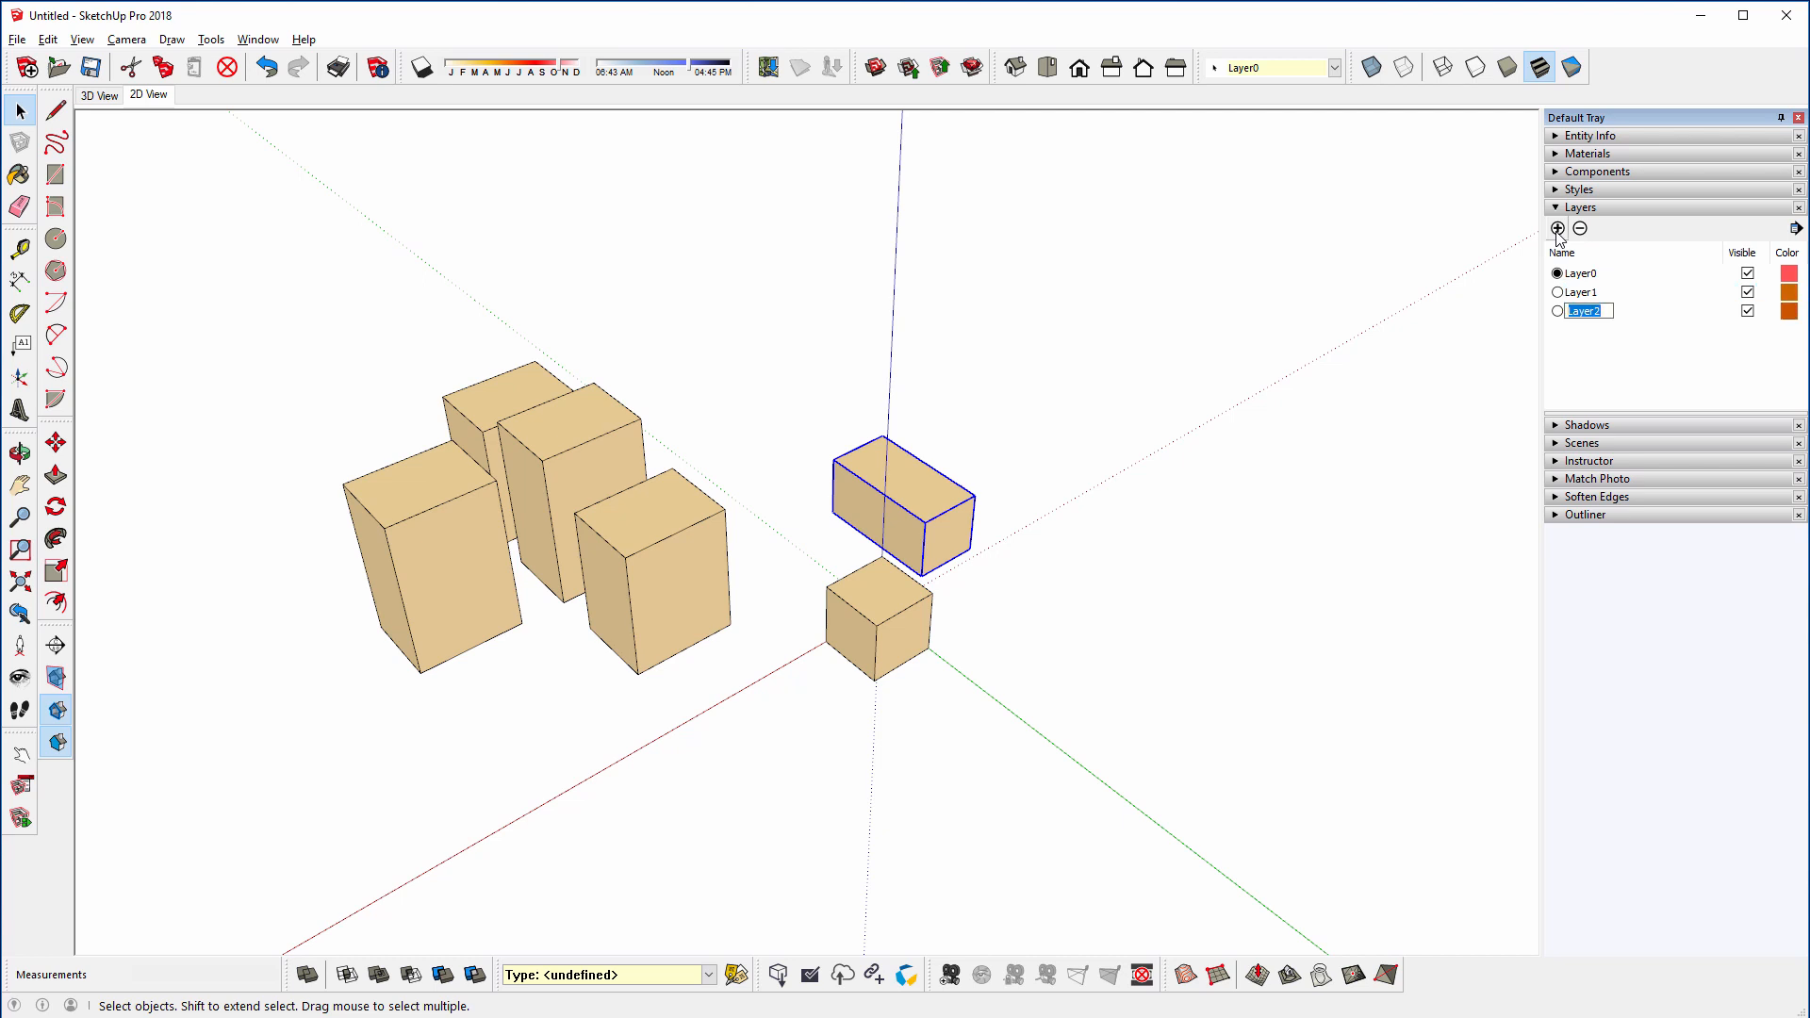
key("Return")
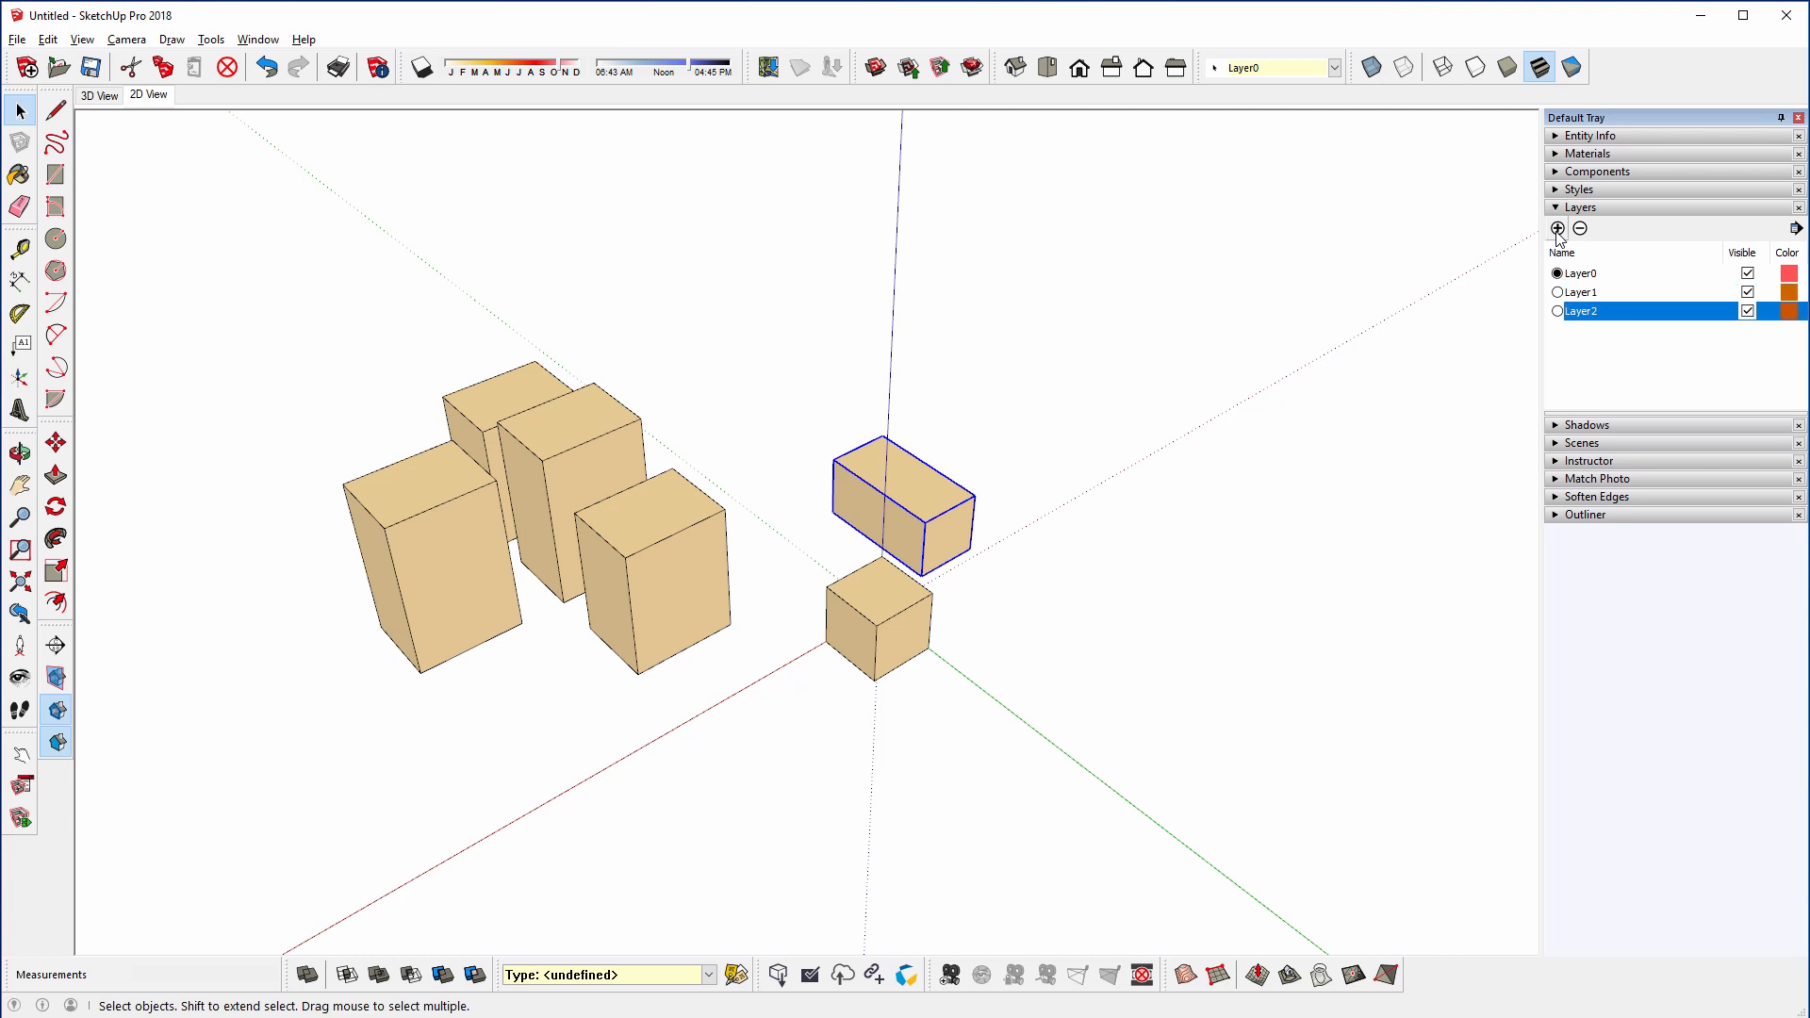
left_click(1558, 230)
key("Return")
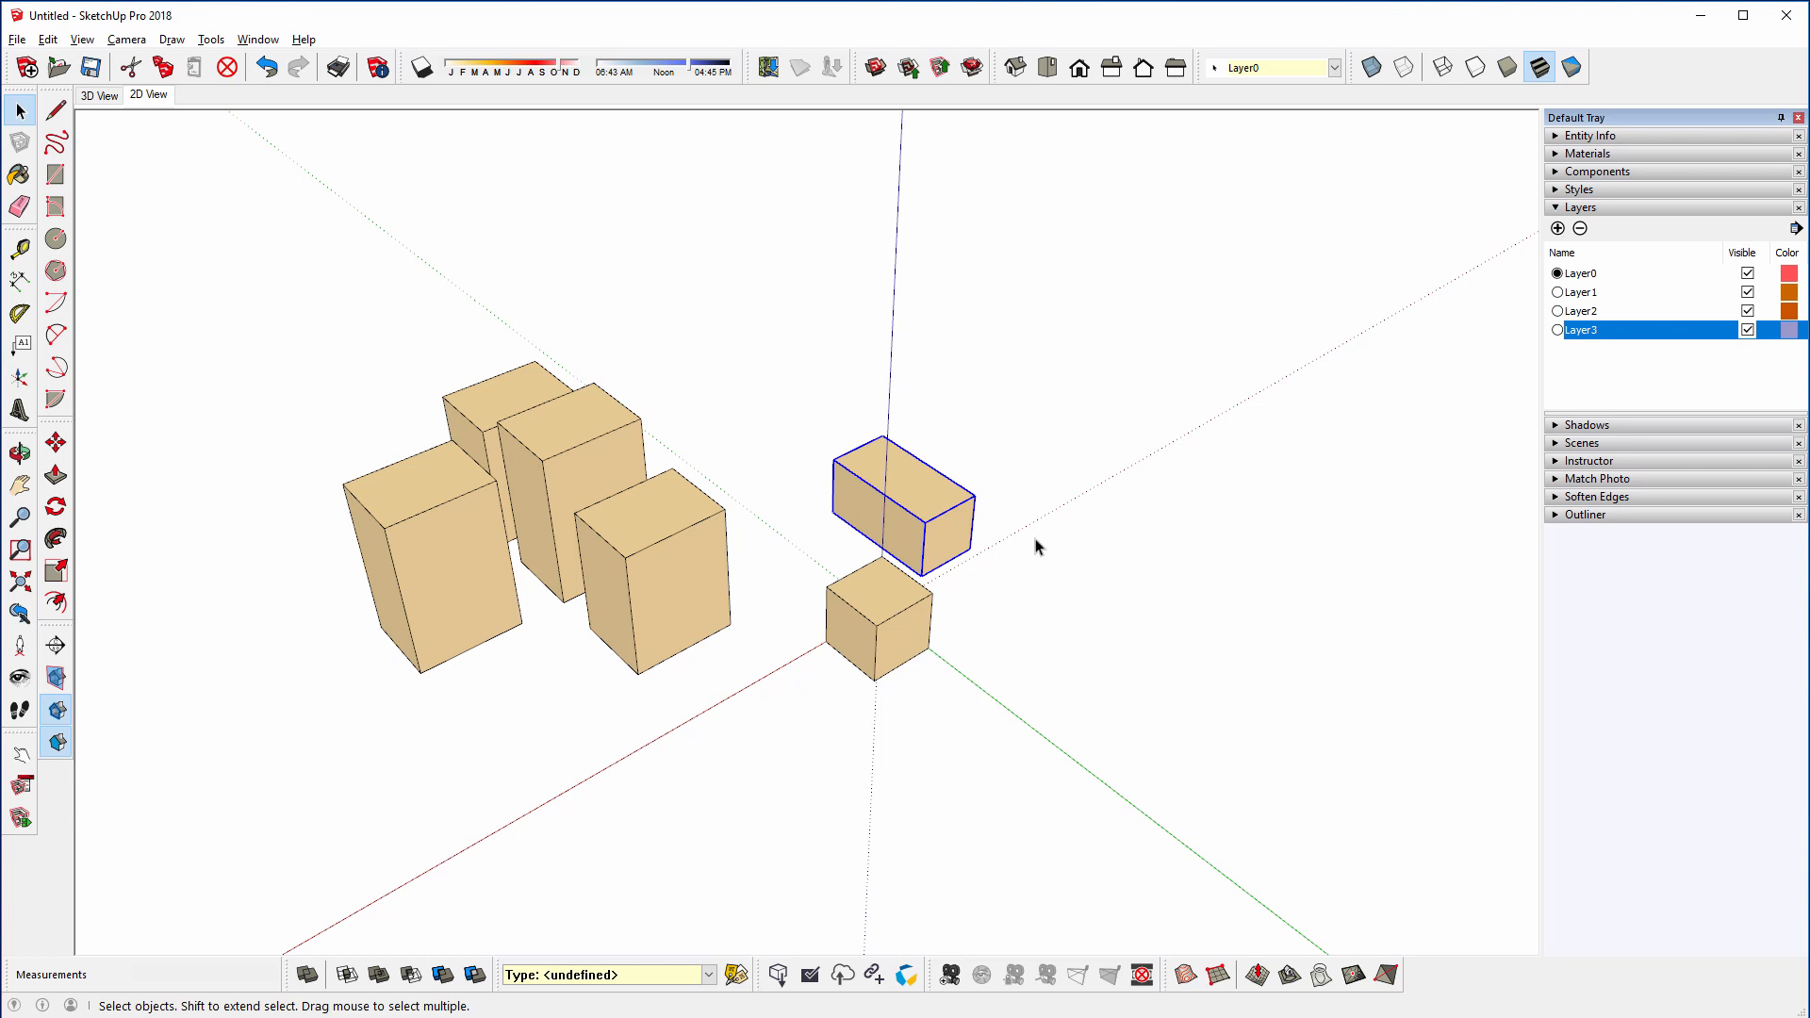
left_click(1084, 471)
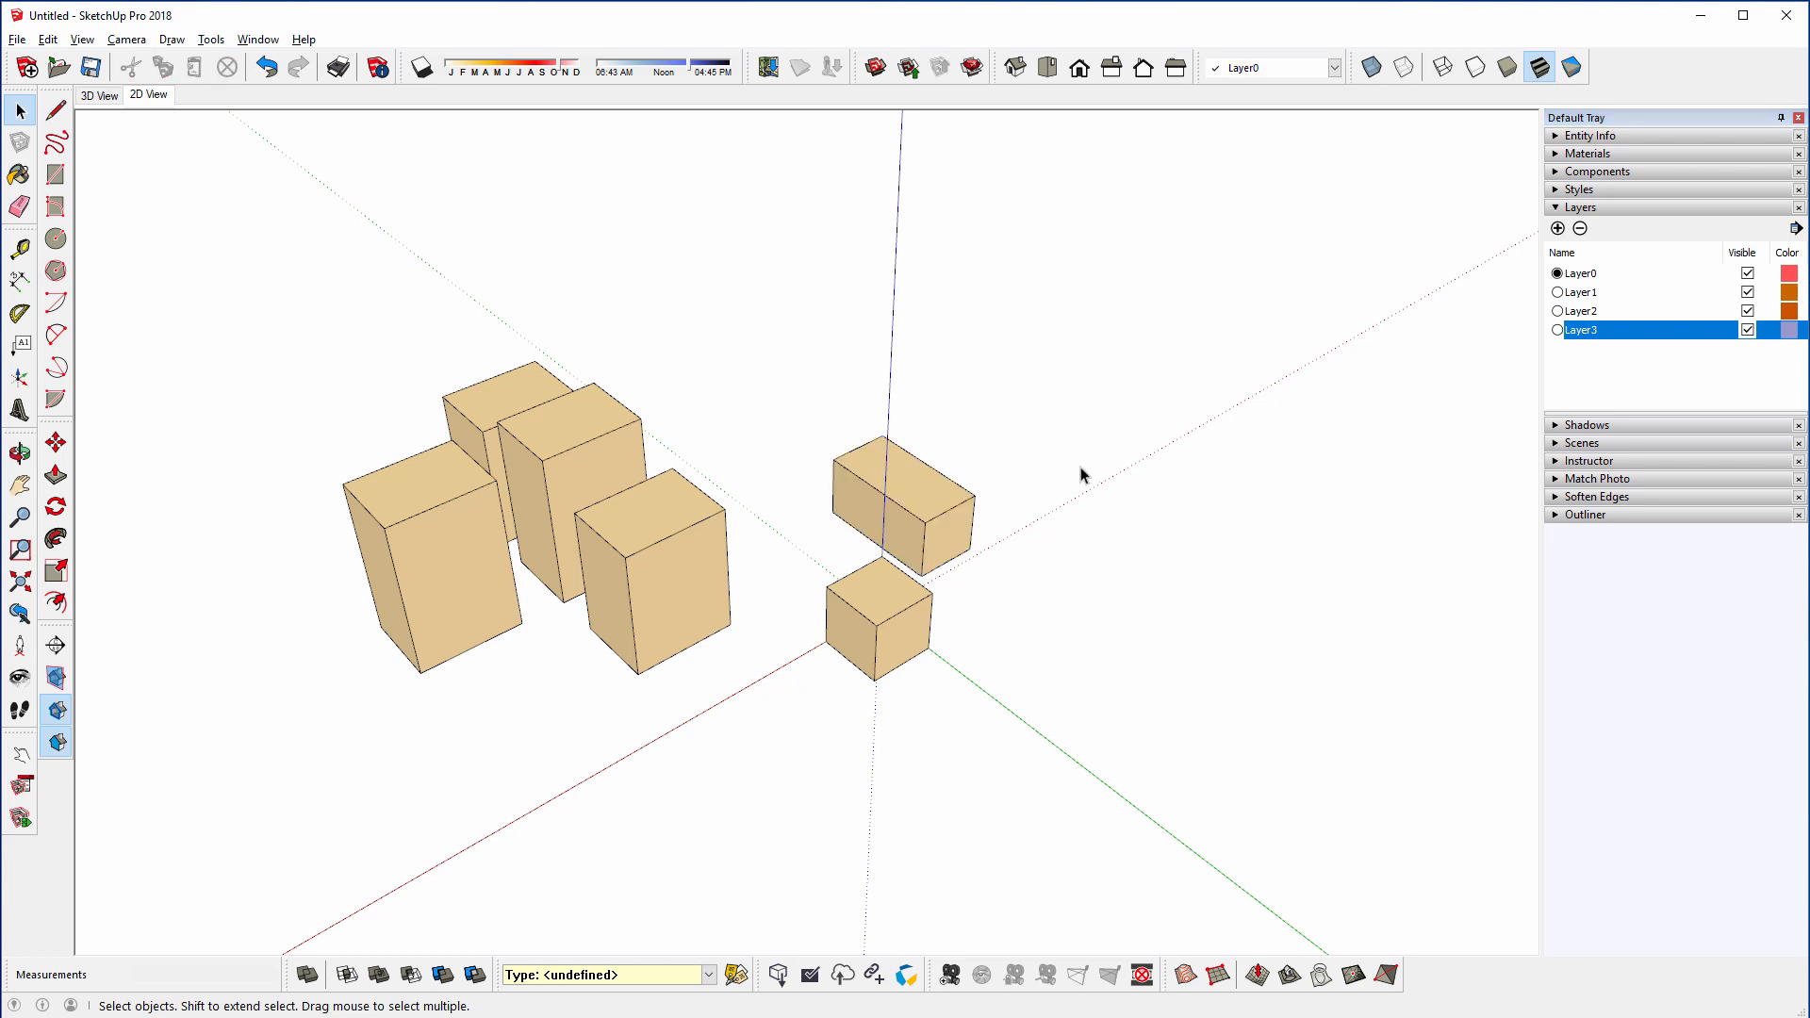
- Float the layer selector over the drawing area and assign the long box behind the small cube to Layer1
left_click(881, 498)
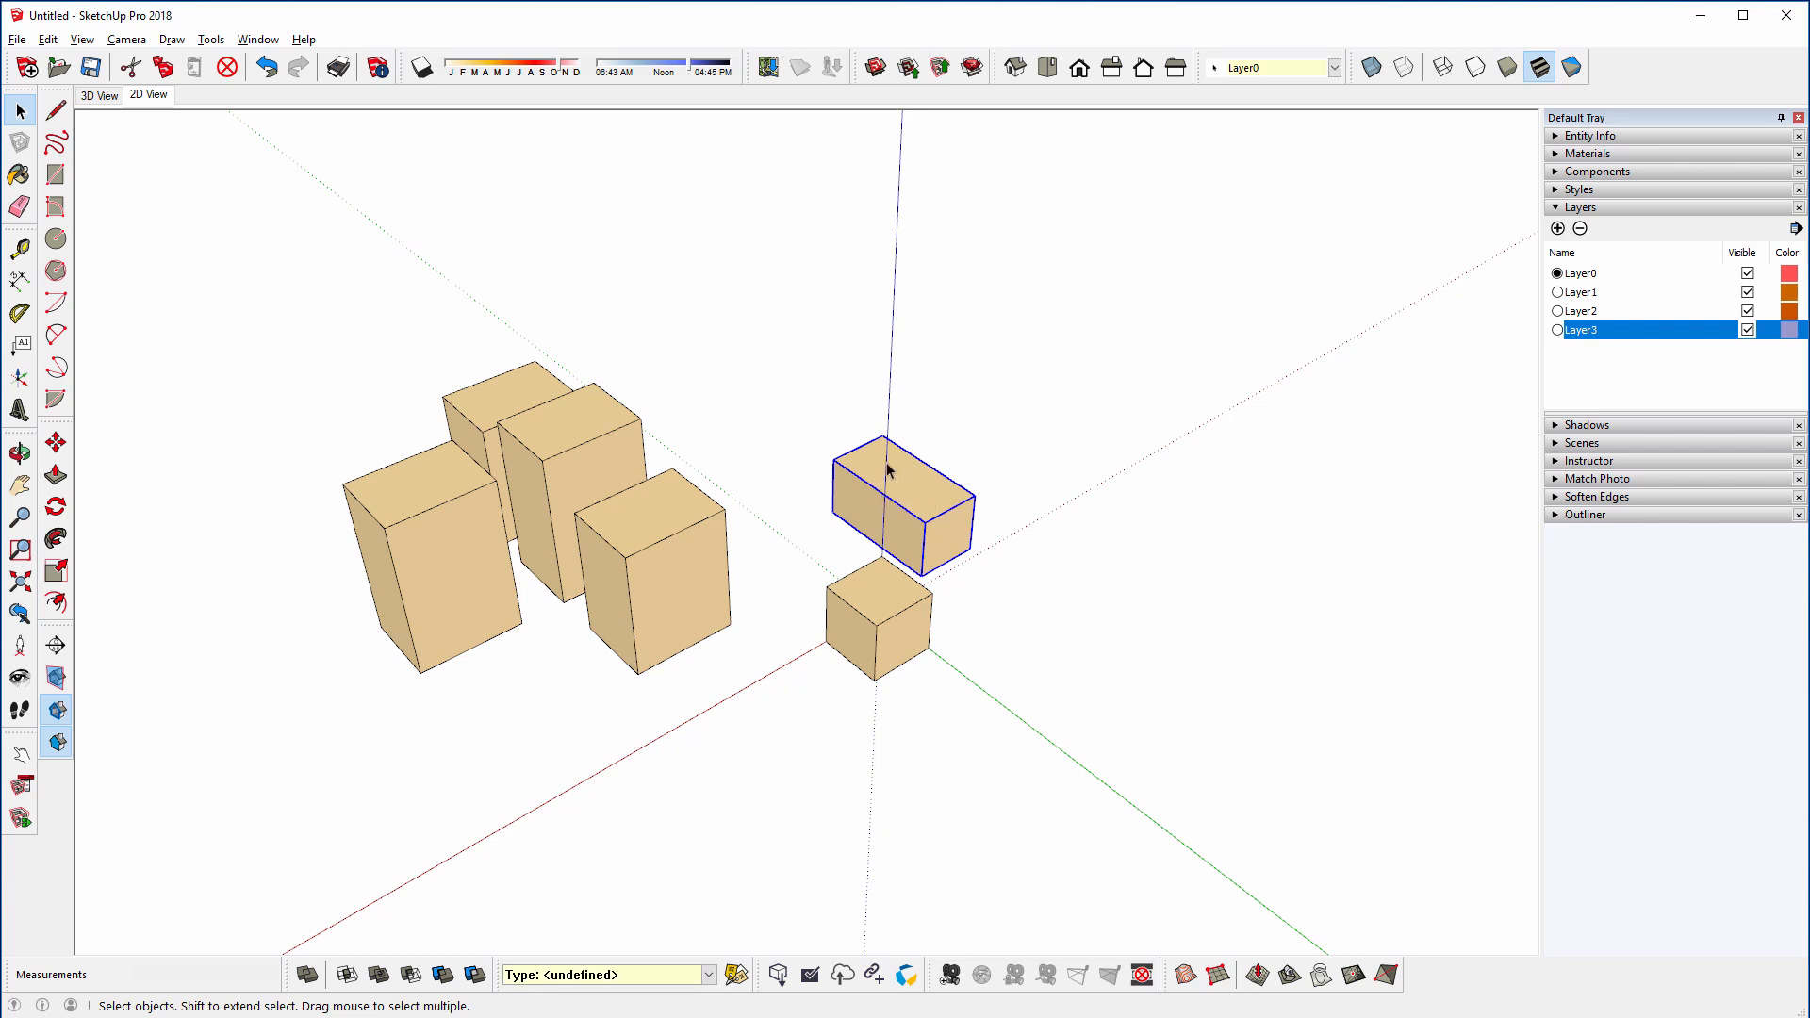
left_click_drag(1214, 68, 929, 225)
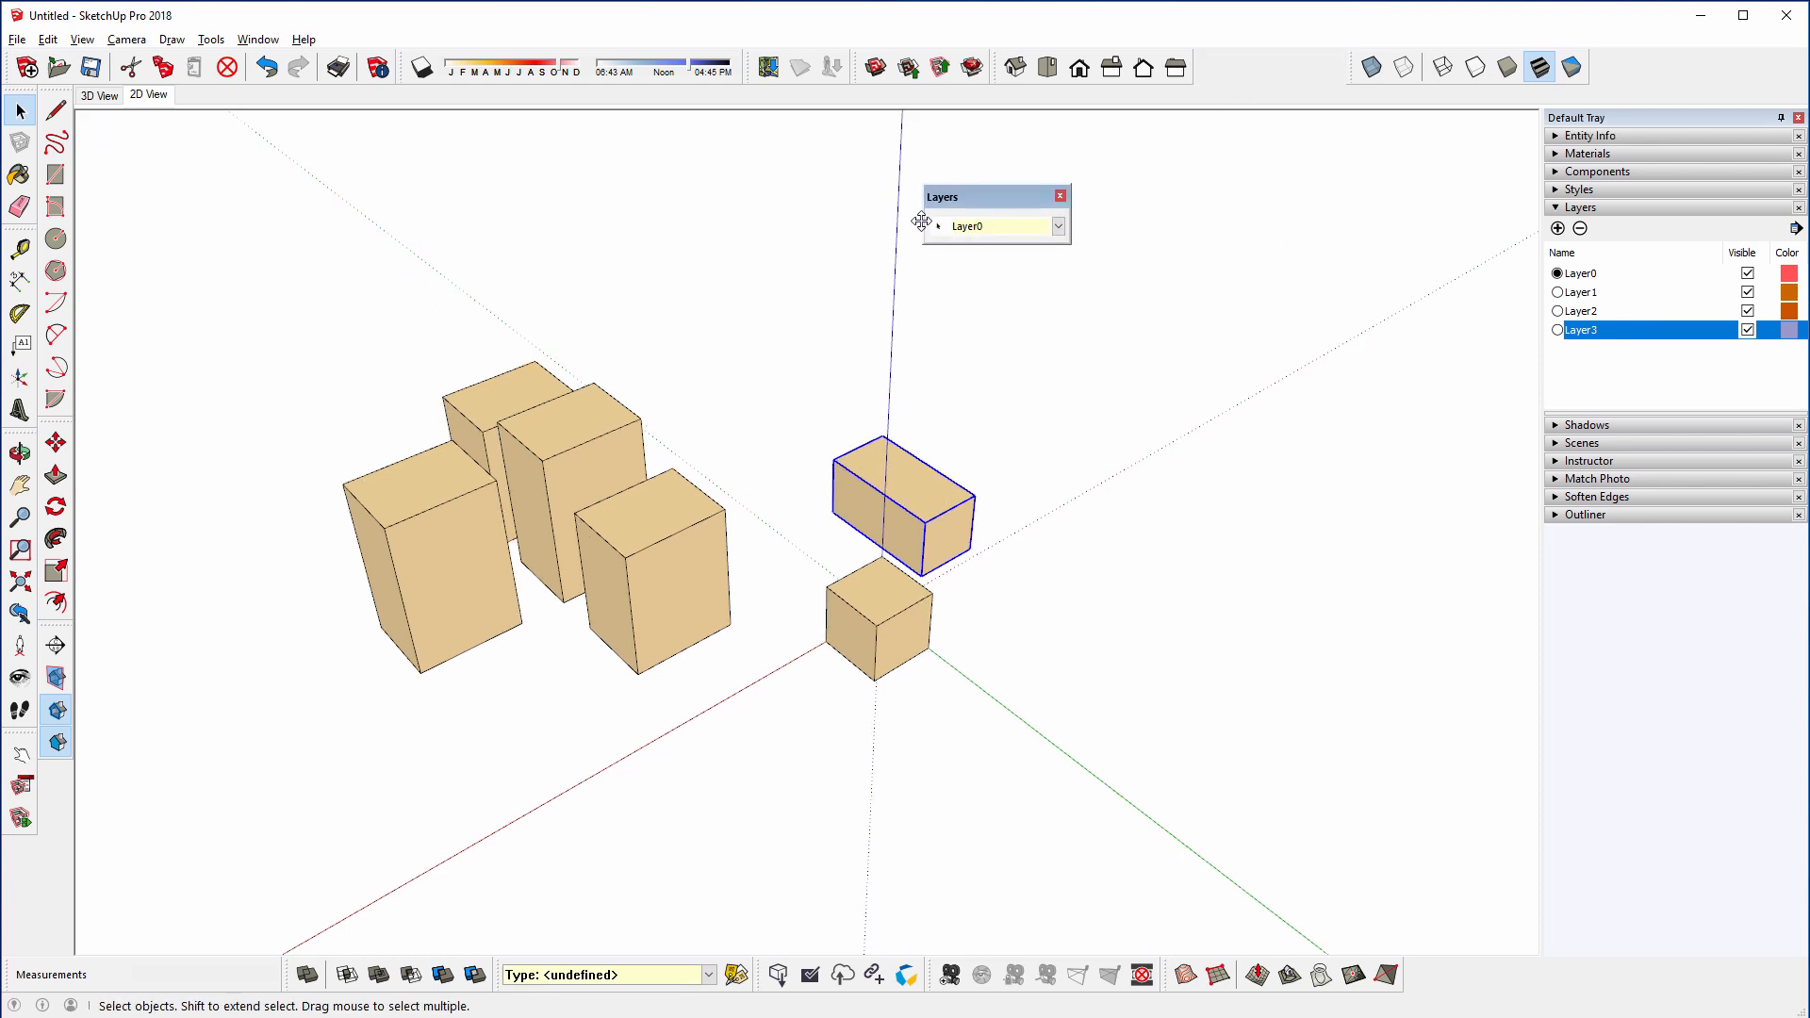
left_click(1055, 228)
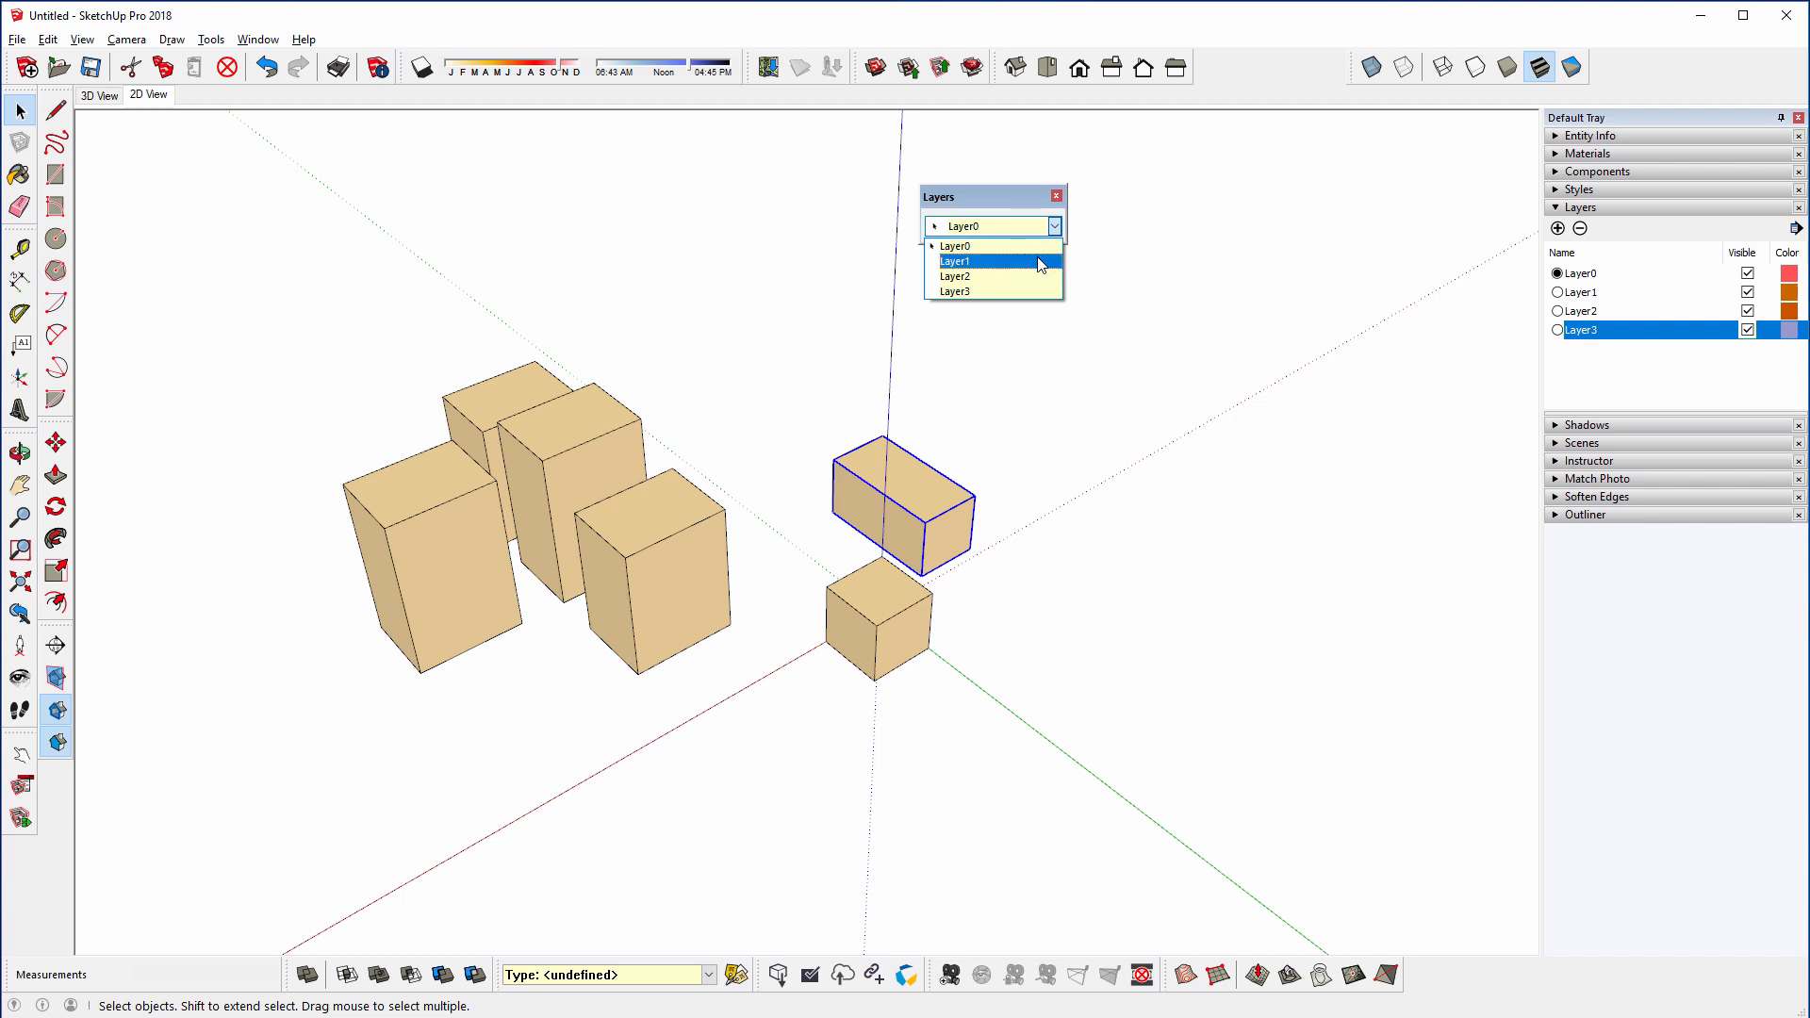
left_click(1041, 261)
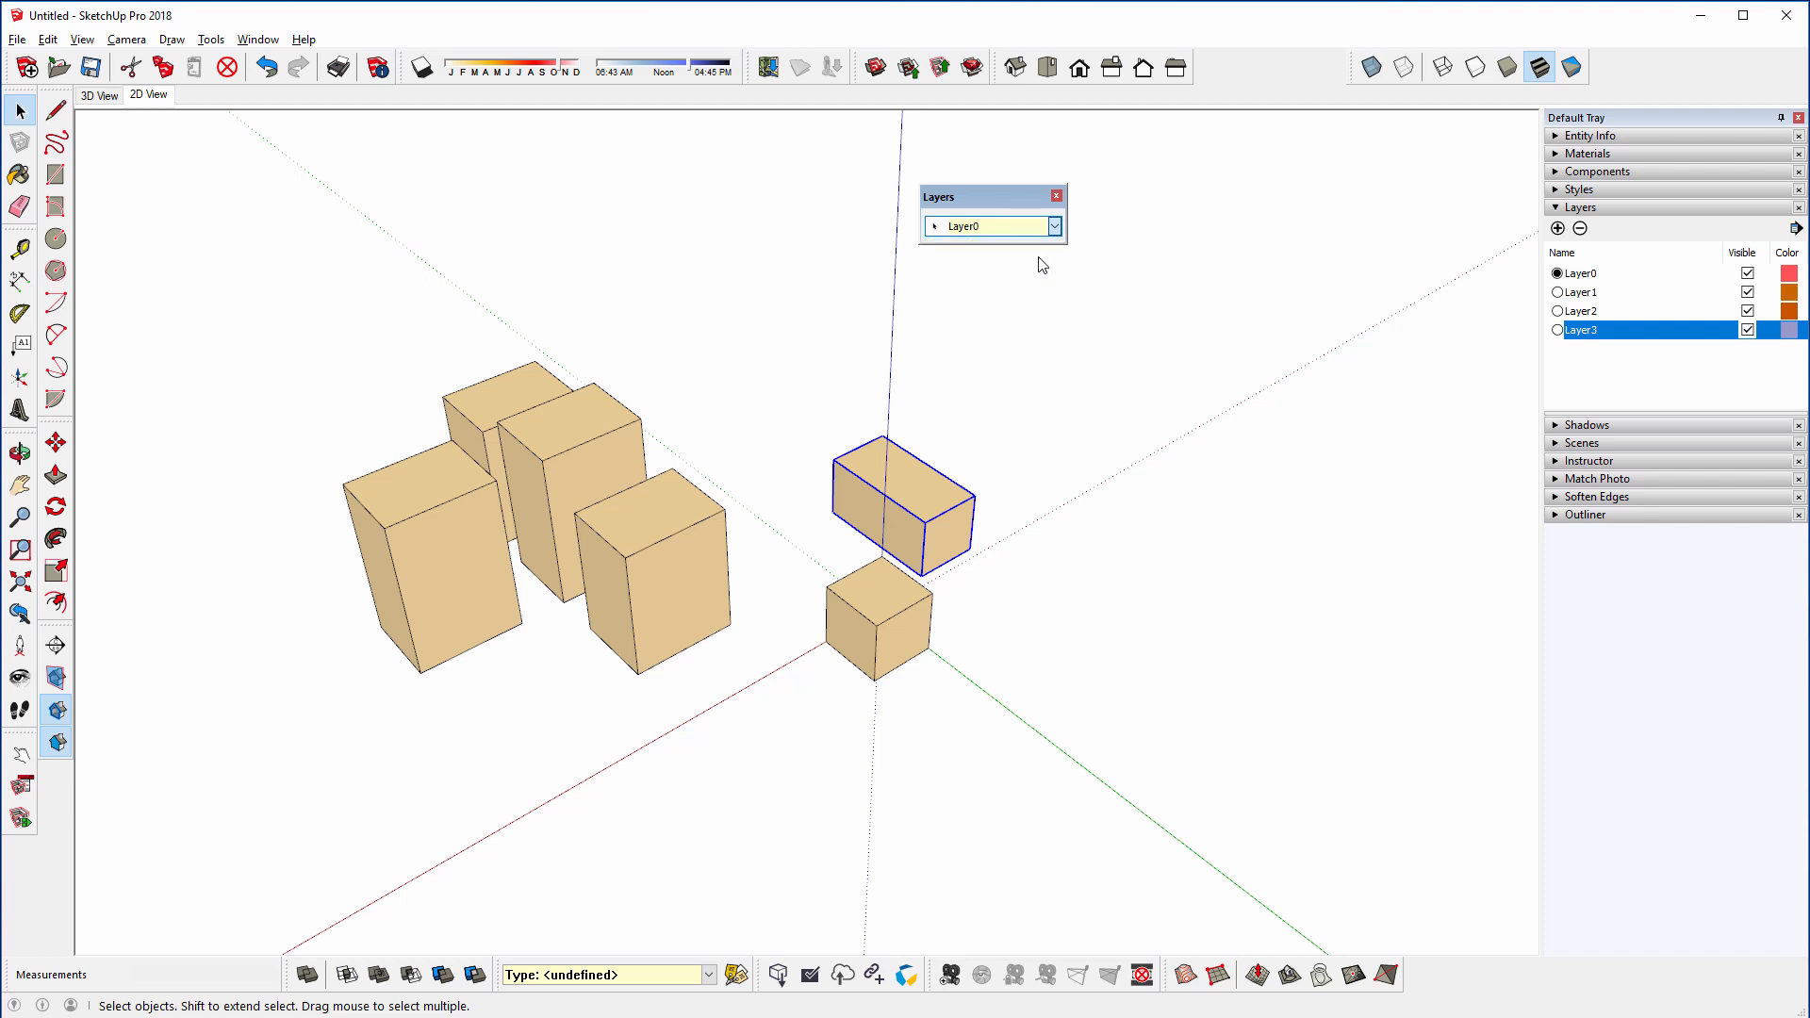
- Assign the small cube to Layer2
left_click(875, 611)
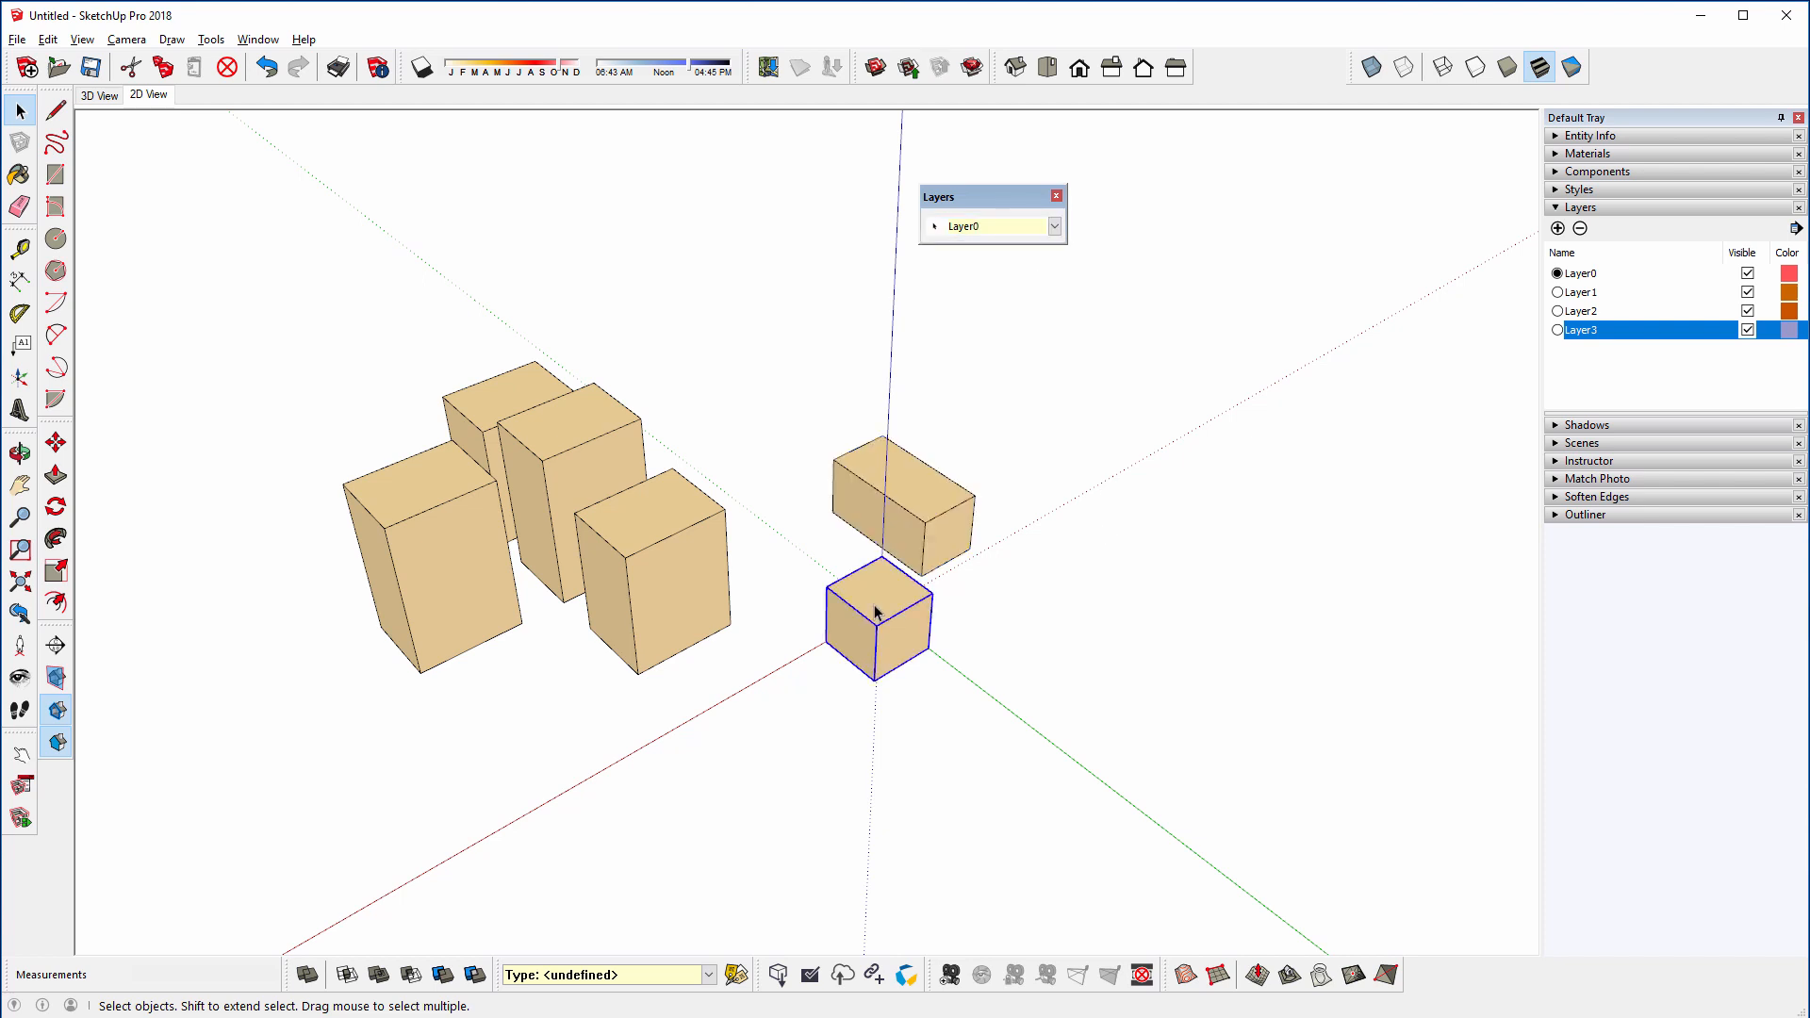
left_click(1055, 227)
left_click(1025, 274)
- Assign the tall box nearest the small cube to Layer3 and dock the floating layer selector among the upper toolbars
left_click(692, 564)
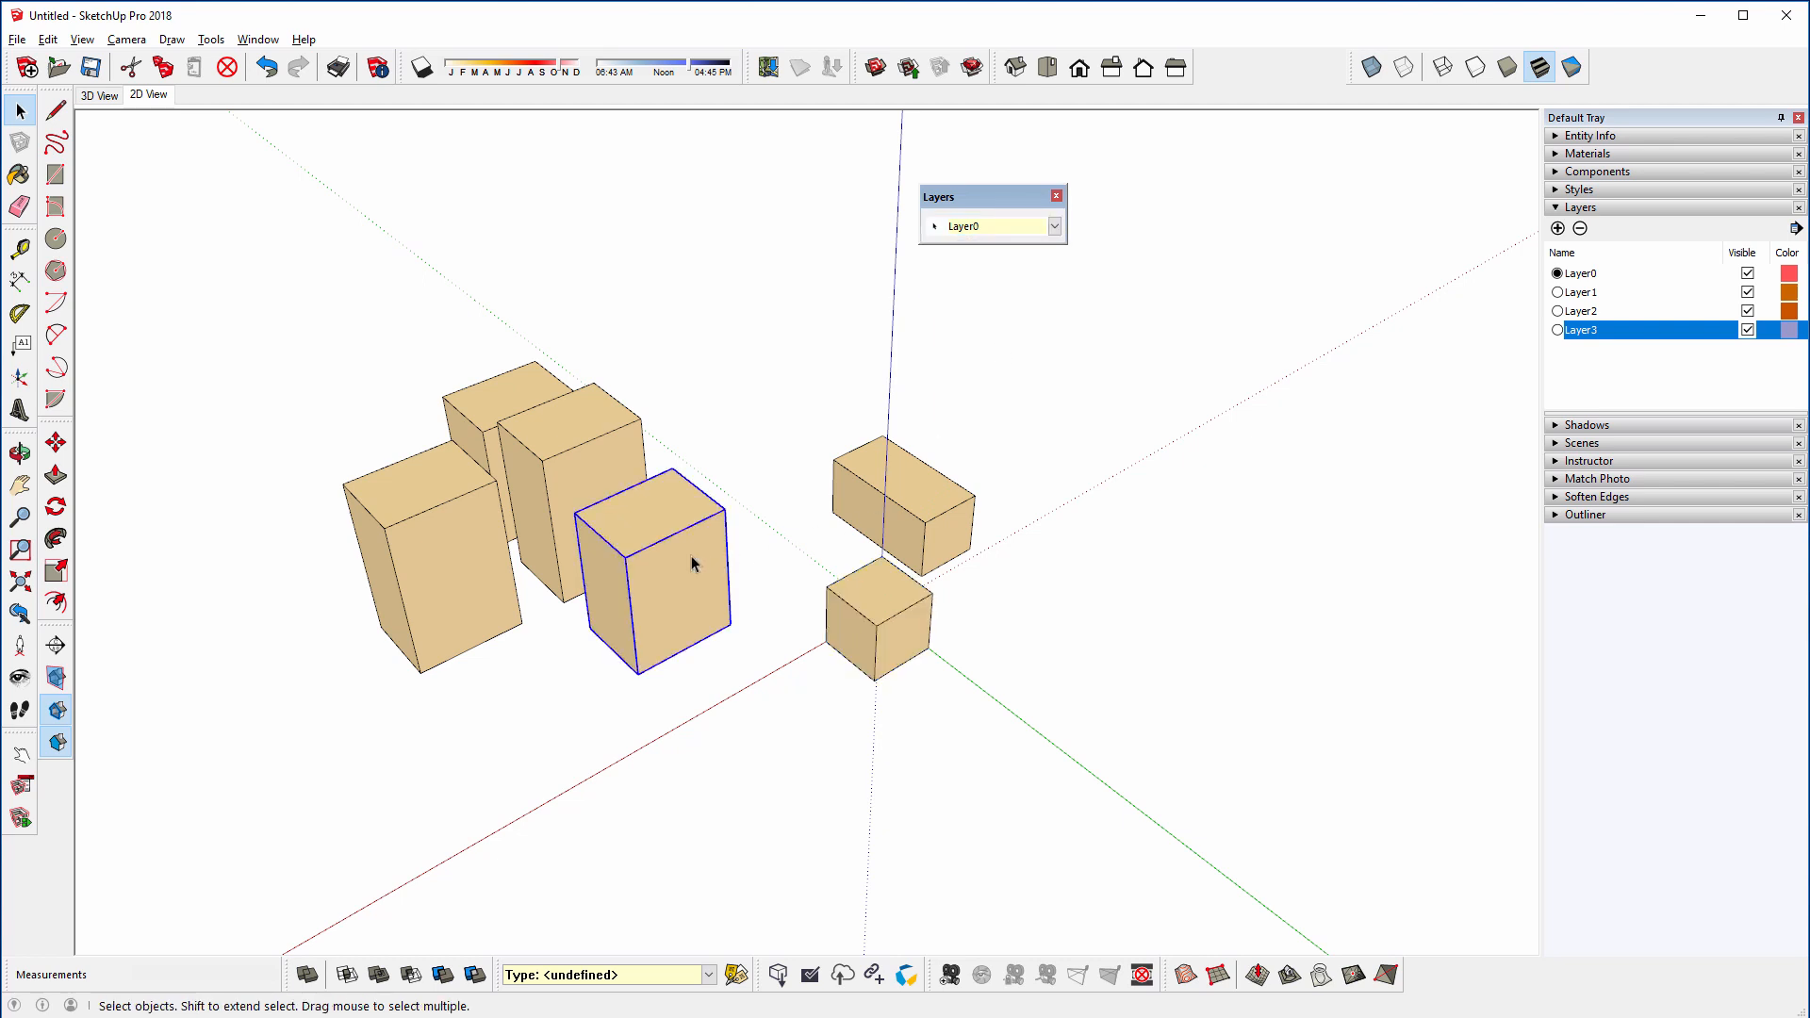
left_click(1055, 227)
left_click(972, 293)
left_click(831, 360)
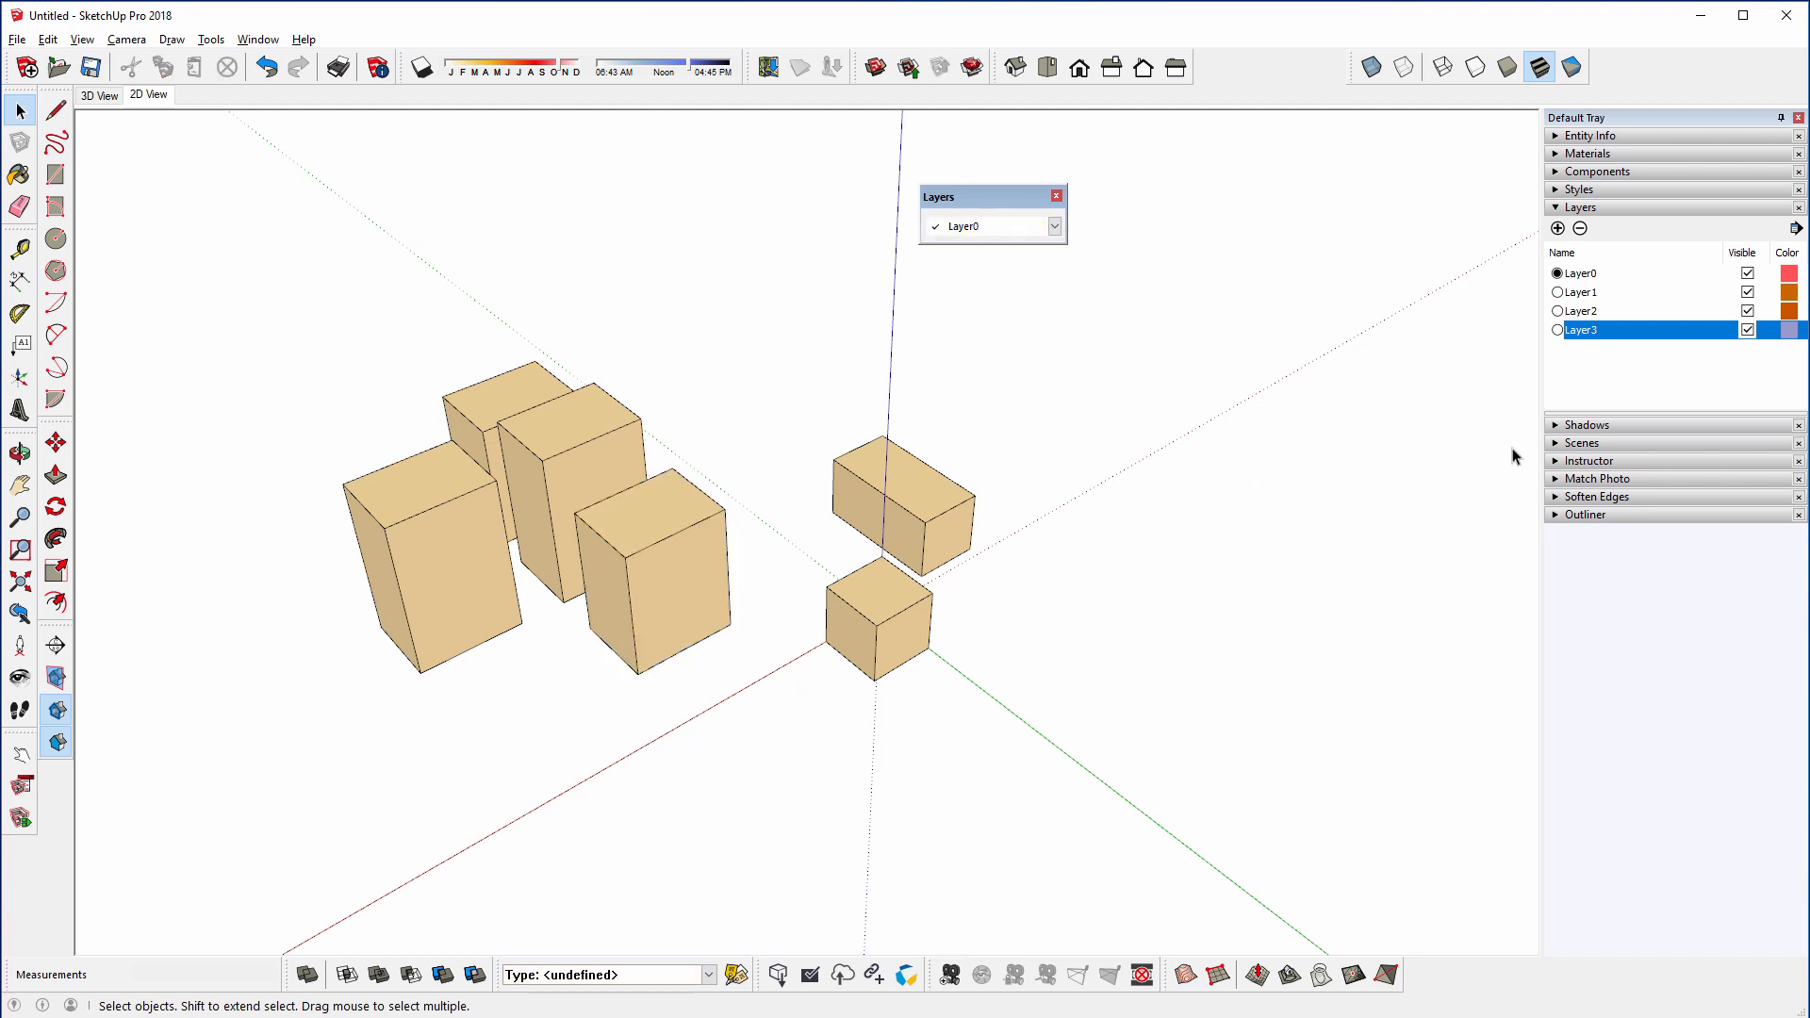
left_click_drag(983, 196, 1242, 54)
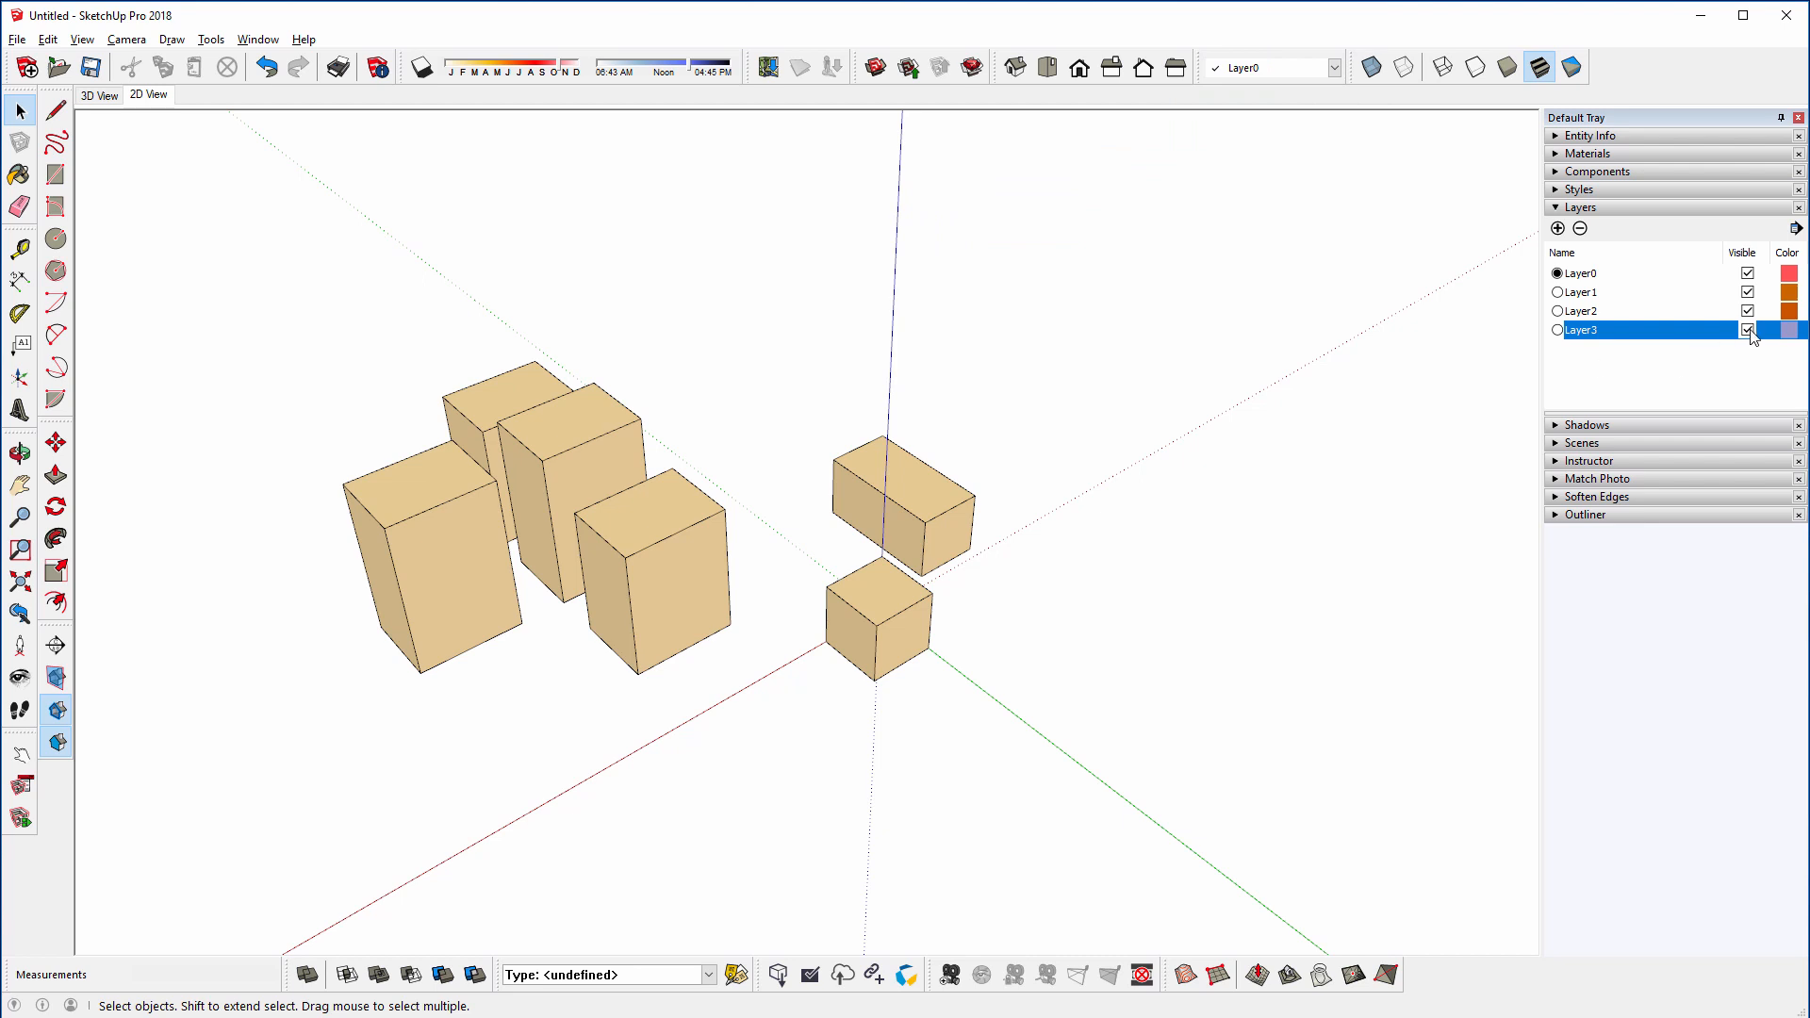
- Hide and show Layer3, Layer2 and Layer1 in turn to check their boxes, keeping Layer0 as the active layer
left_click(1748, 330)
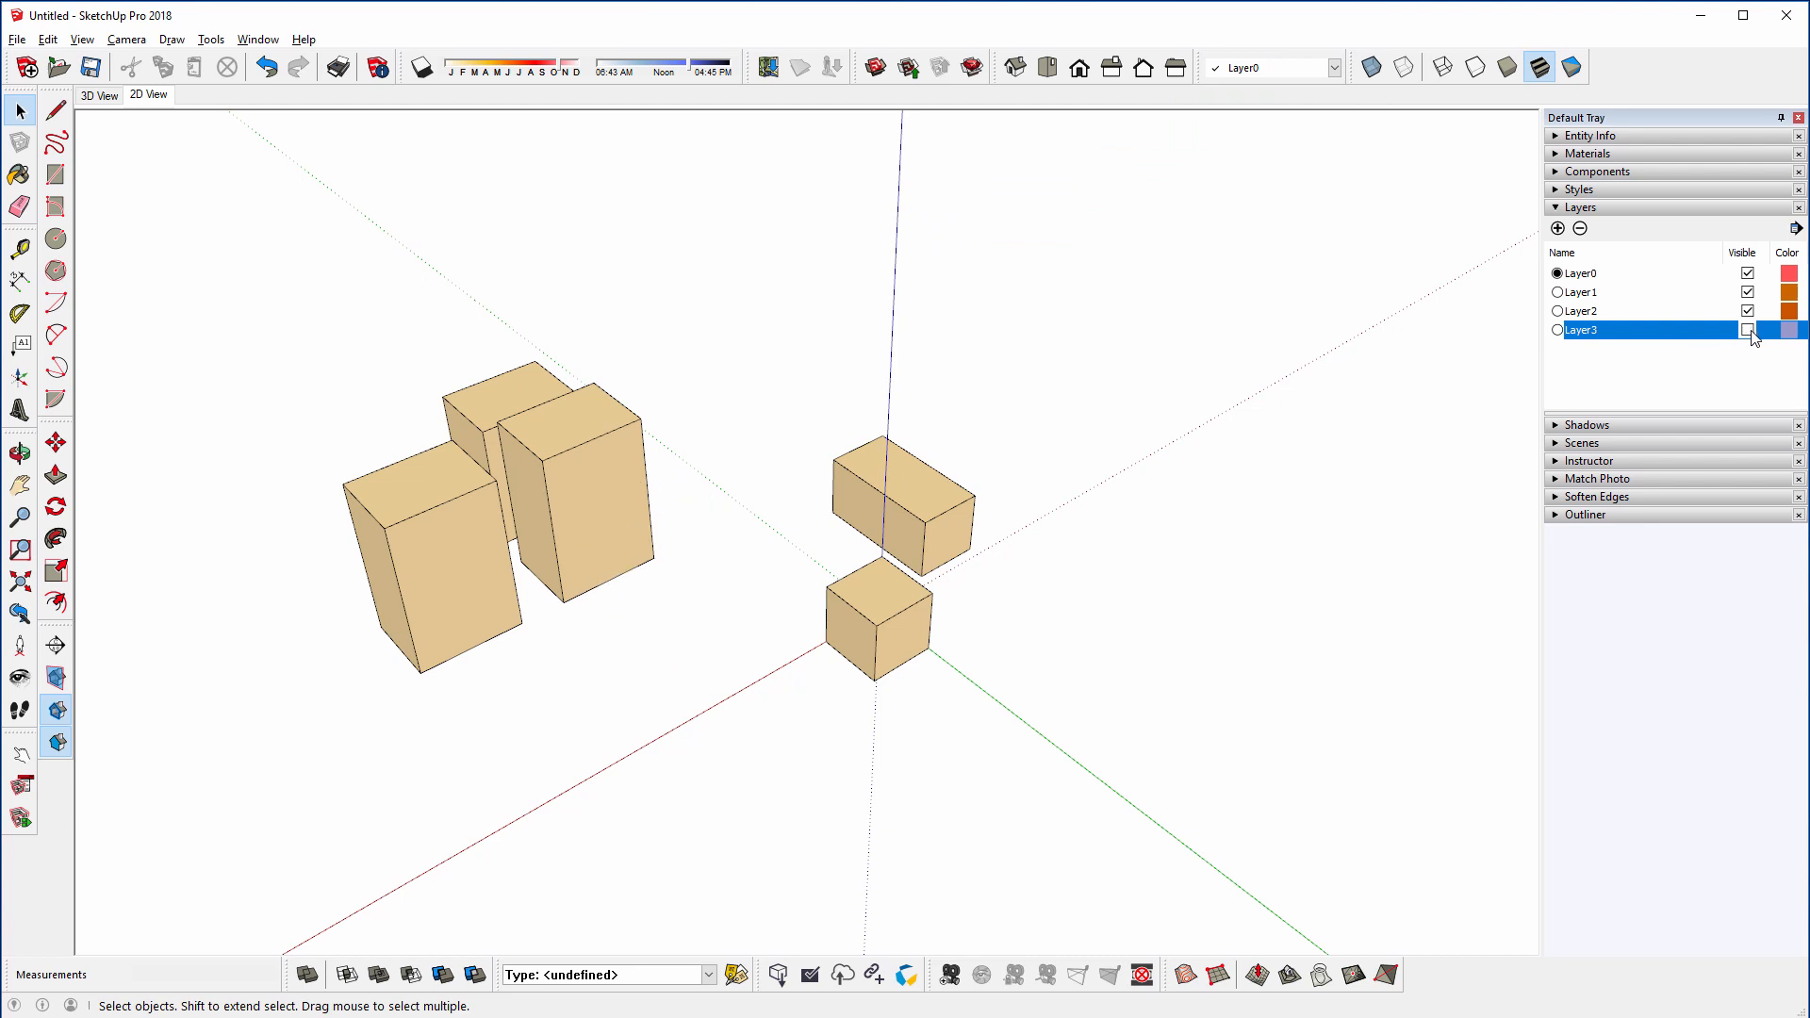
left_click(1748, 330)
left_click(1749, 312)
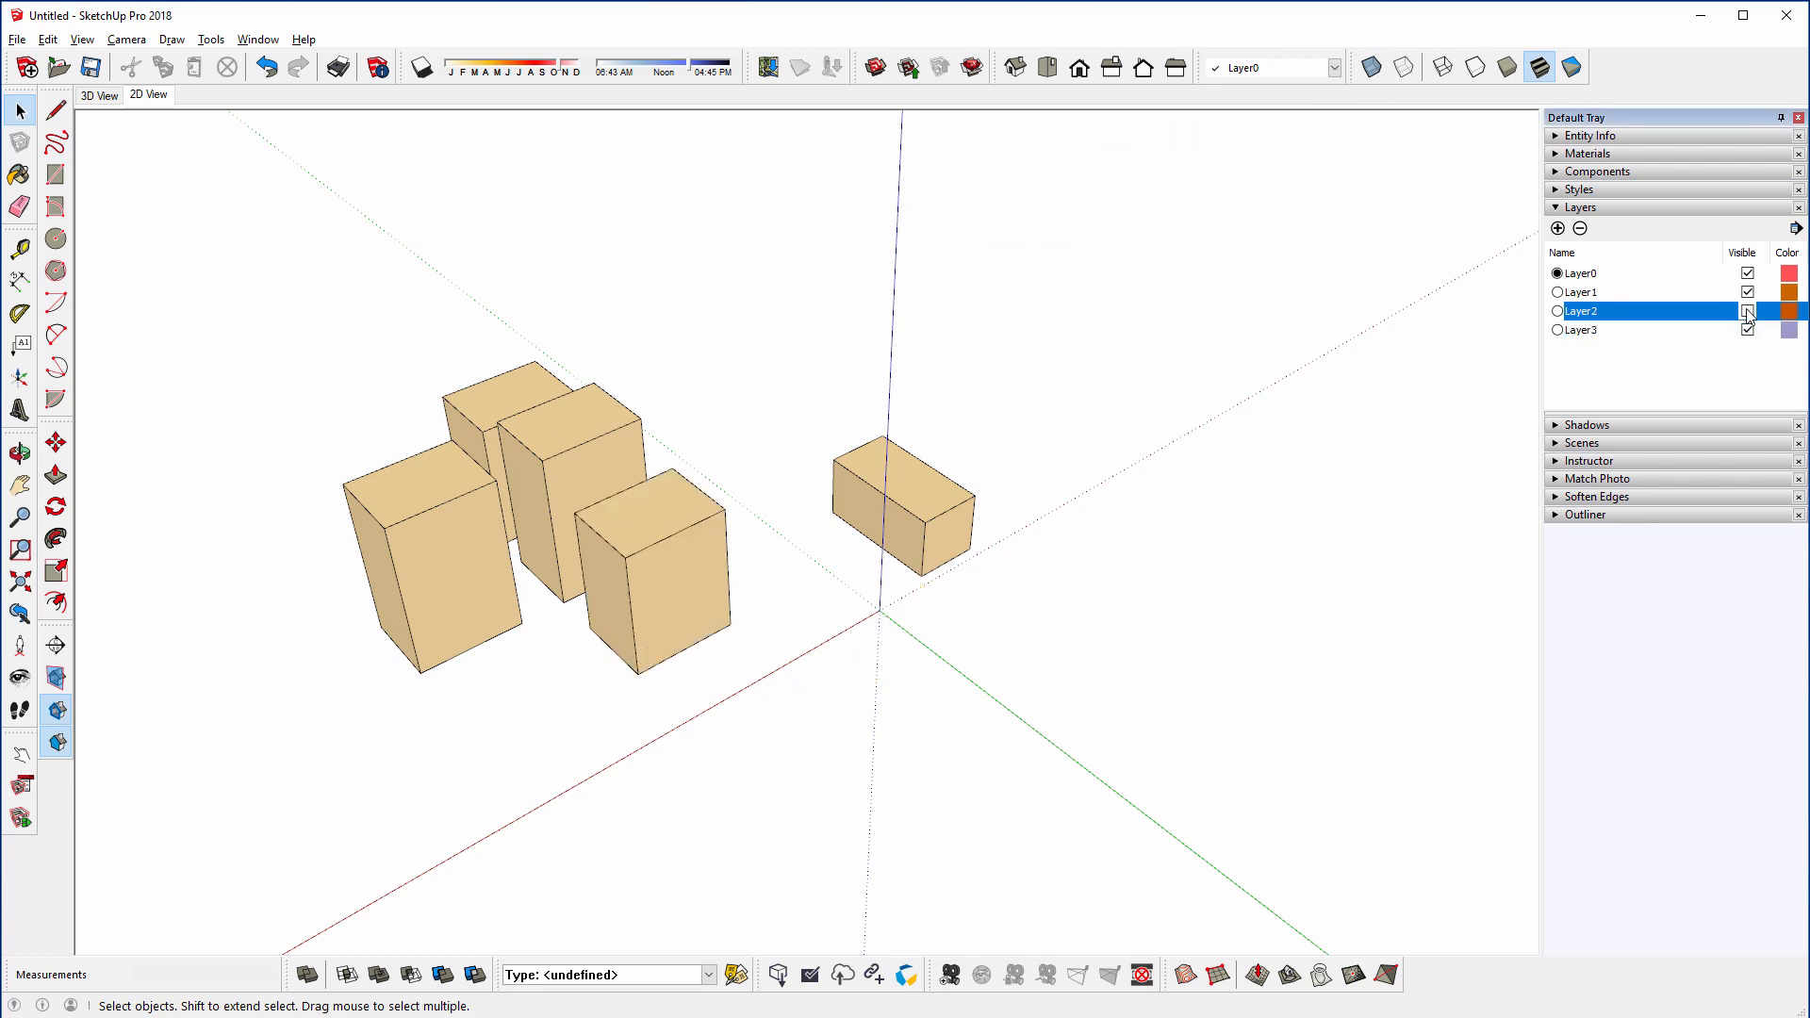
left_click(1748, 311)
left_click(1748, 294)
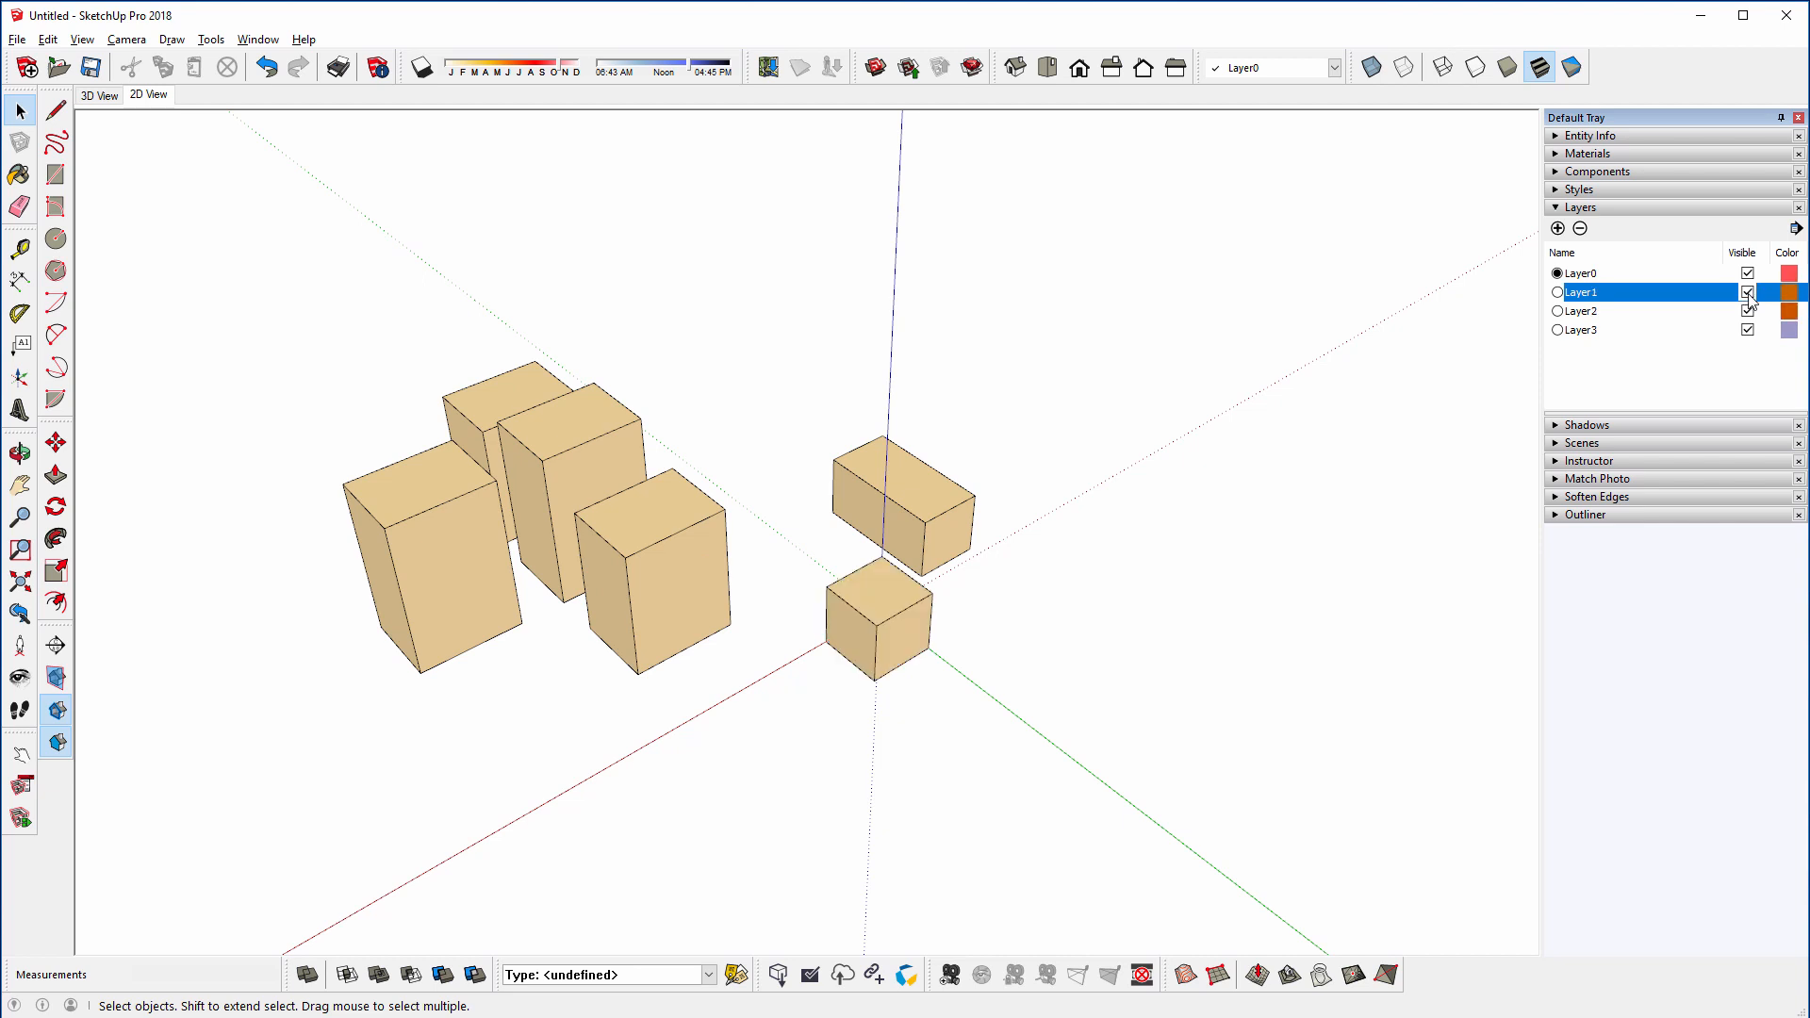
left_click(1748, 294)
left_click(1557, 275)
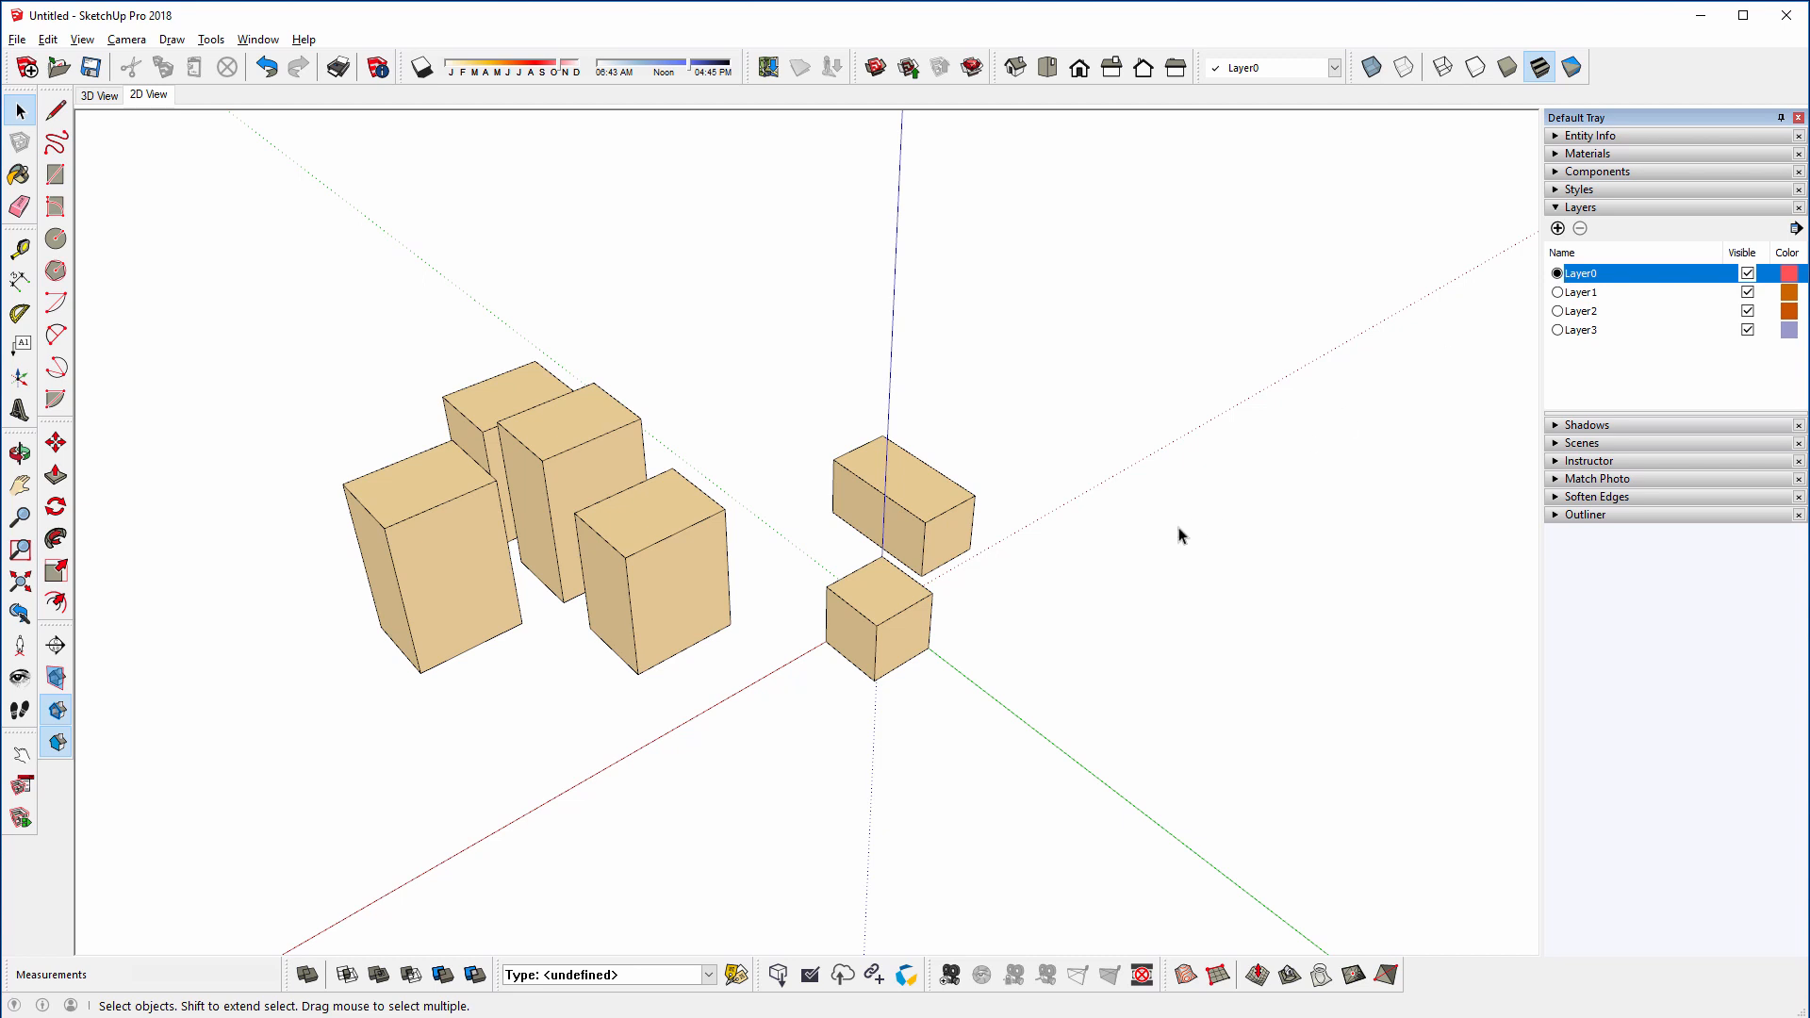
- Open the long box for editing, select all its inner geometry to check its layer, and leave the editing mode
double_click(941, 512)
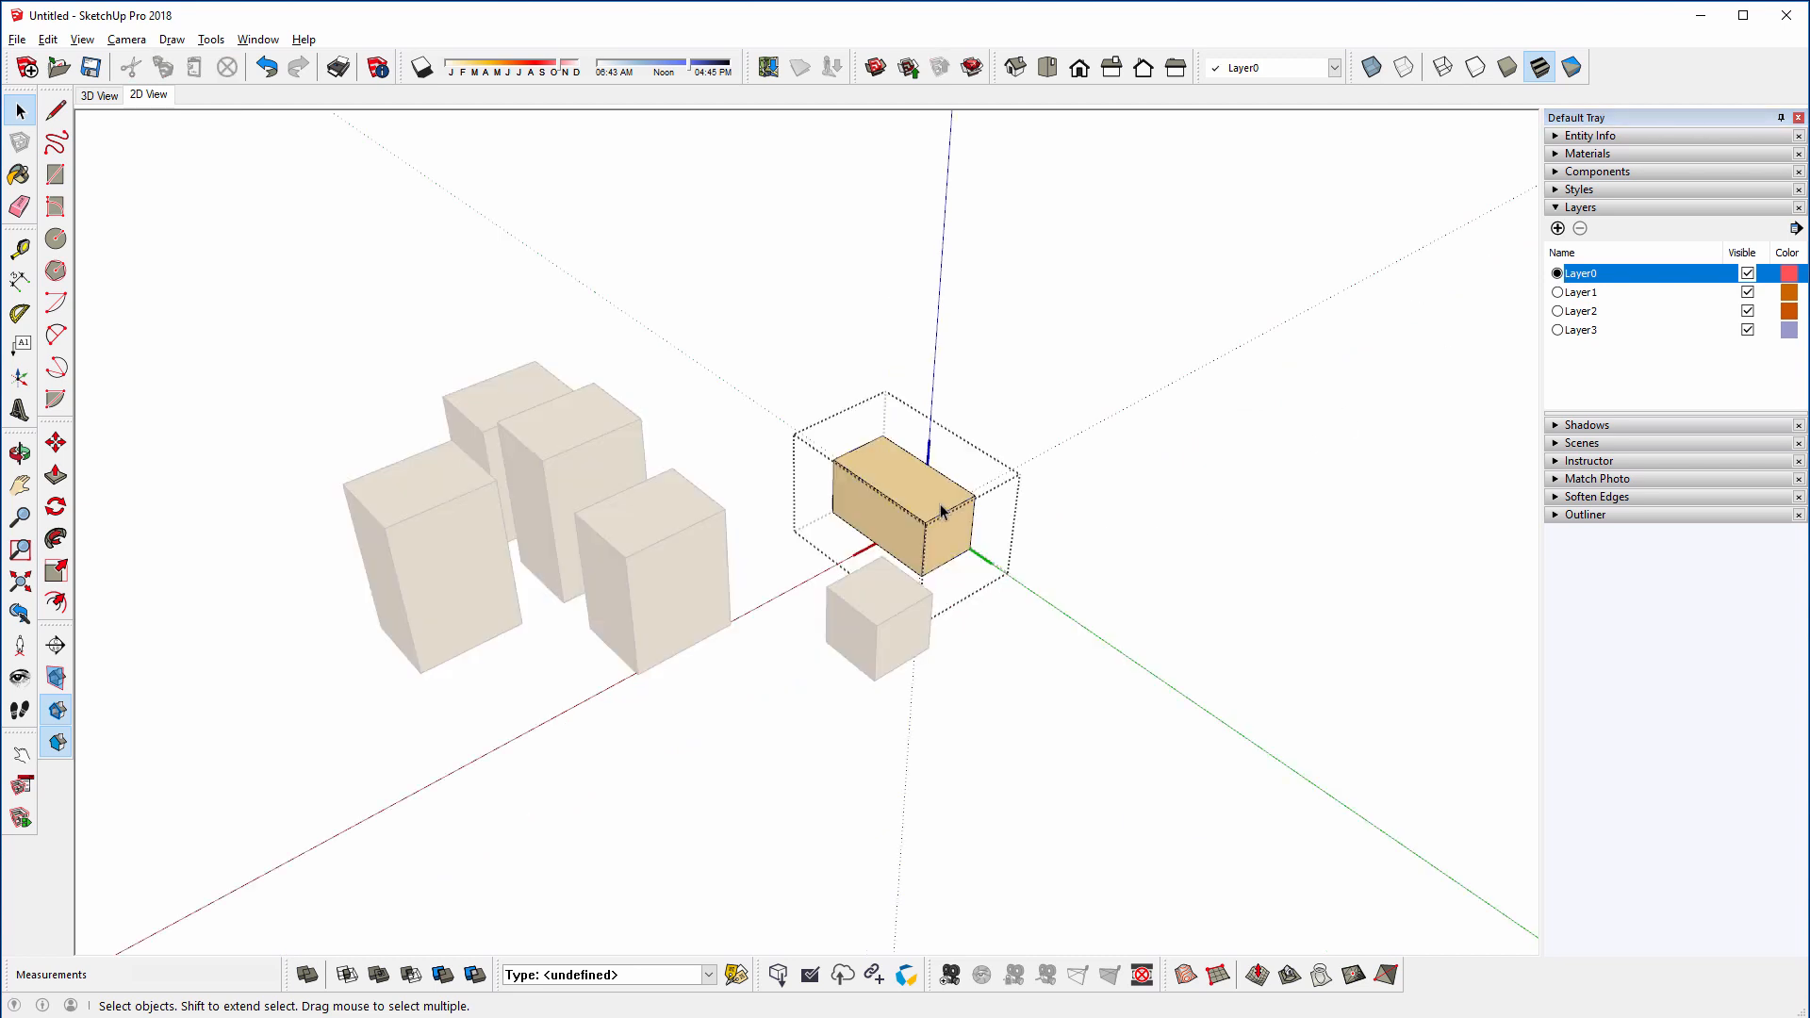
triple_click(902, 469)
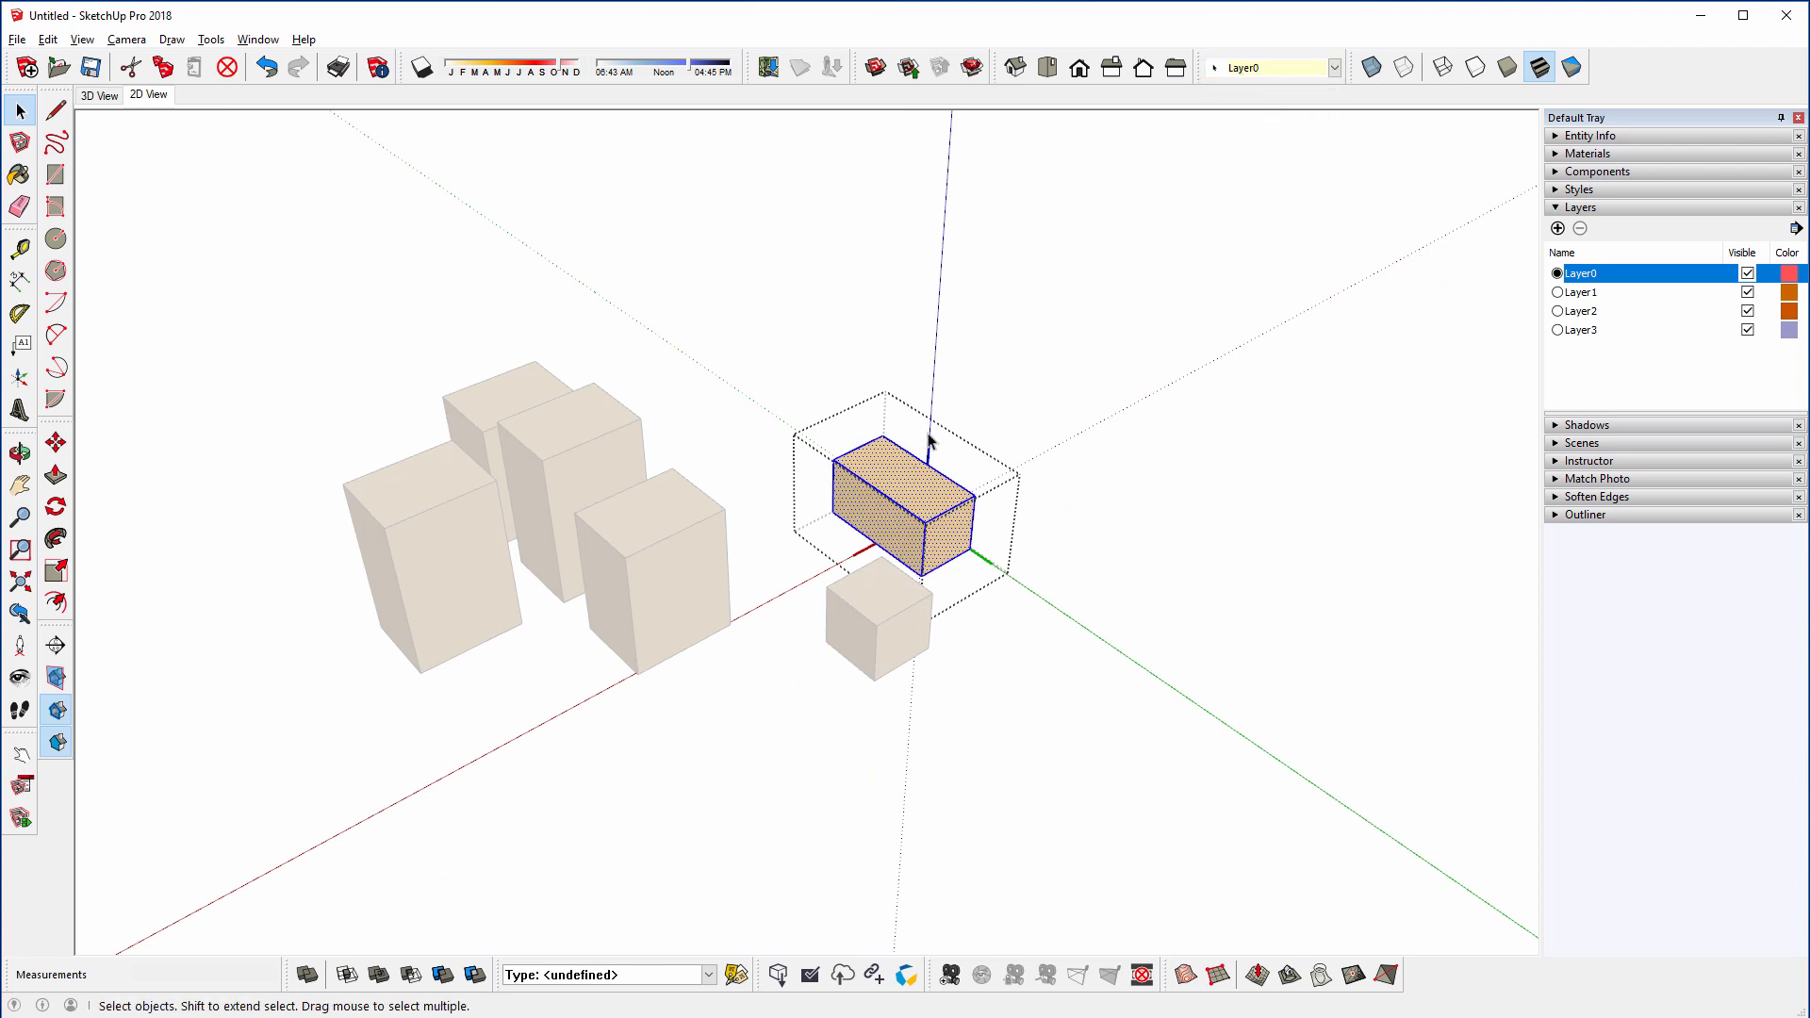
key("Escape")
key("Escape")
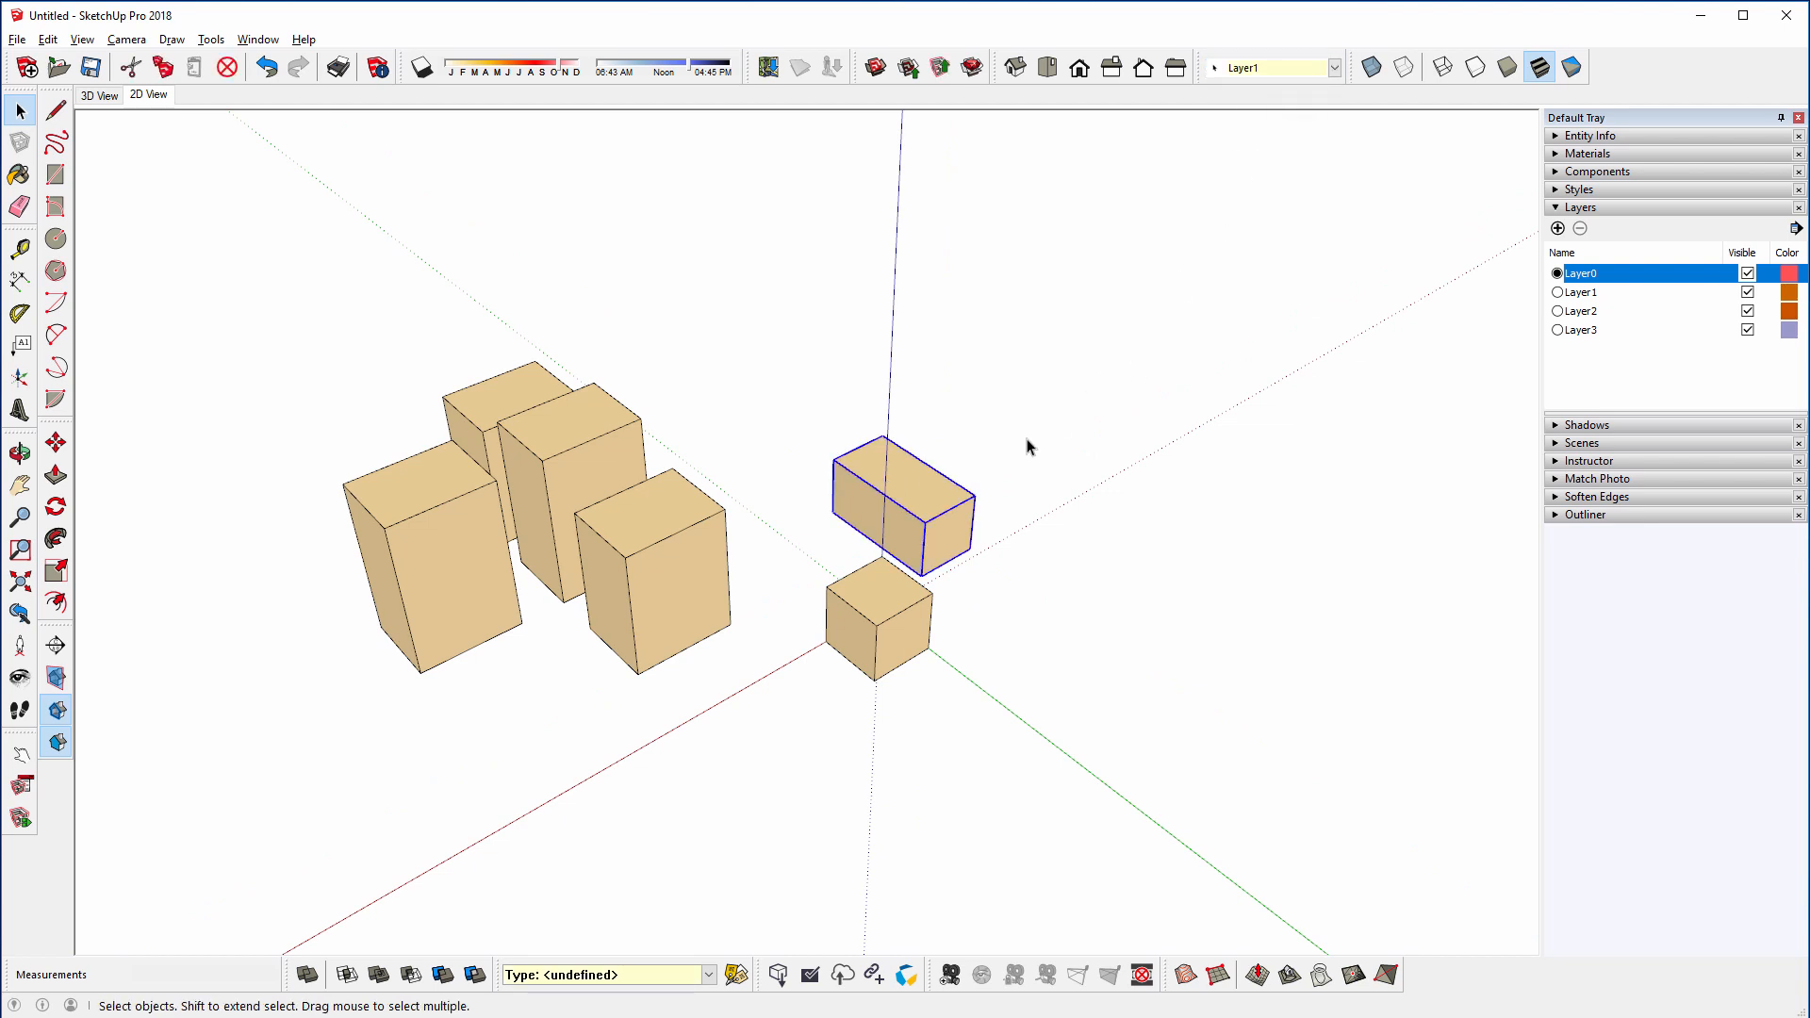
- Hide and show Layer1 once more, and select the long box to check which layer it is on
left_click(1749, 293)
left_click(1749, 293)
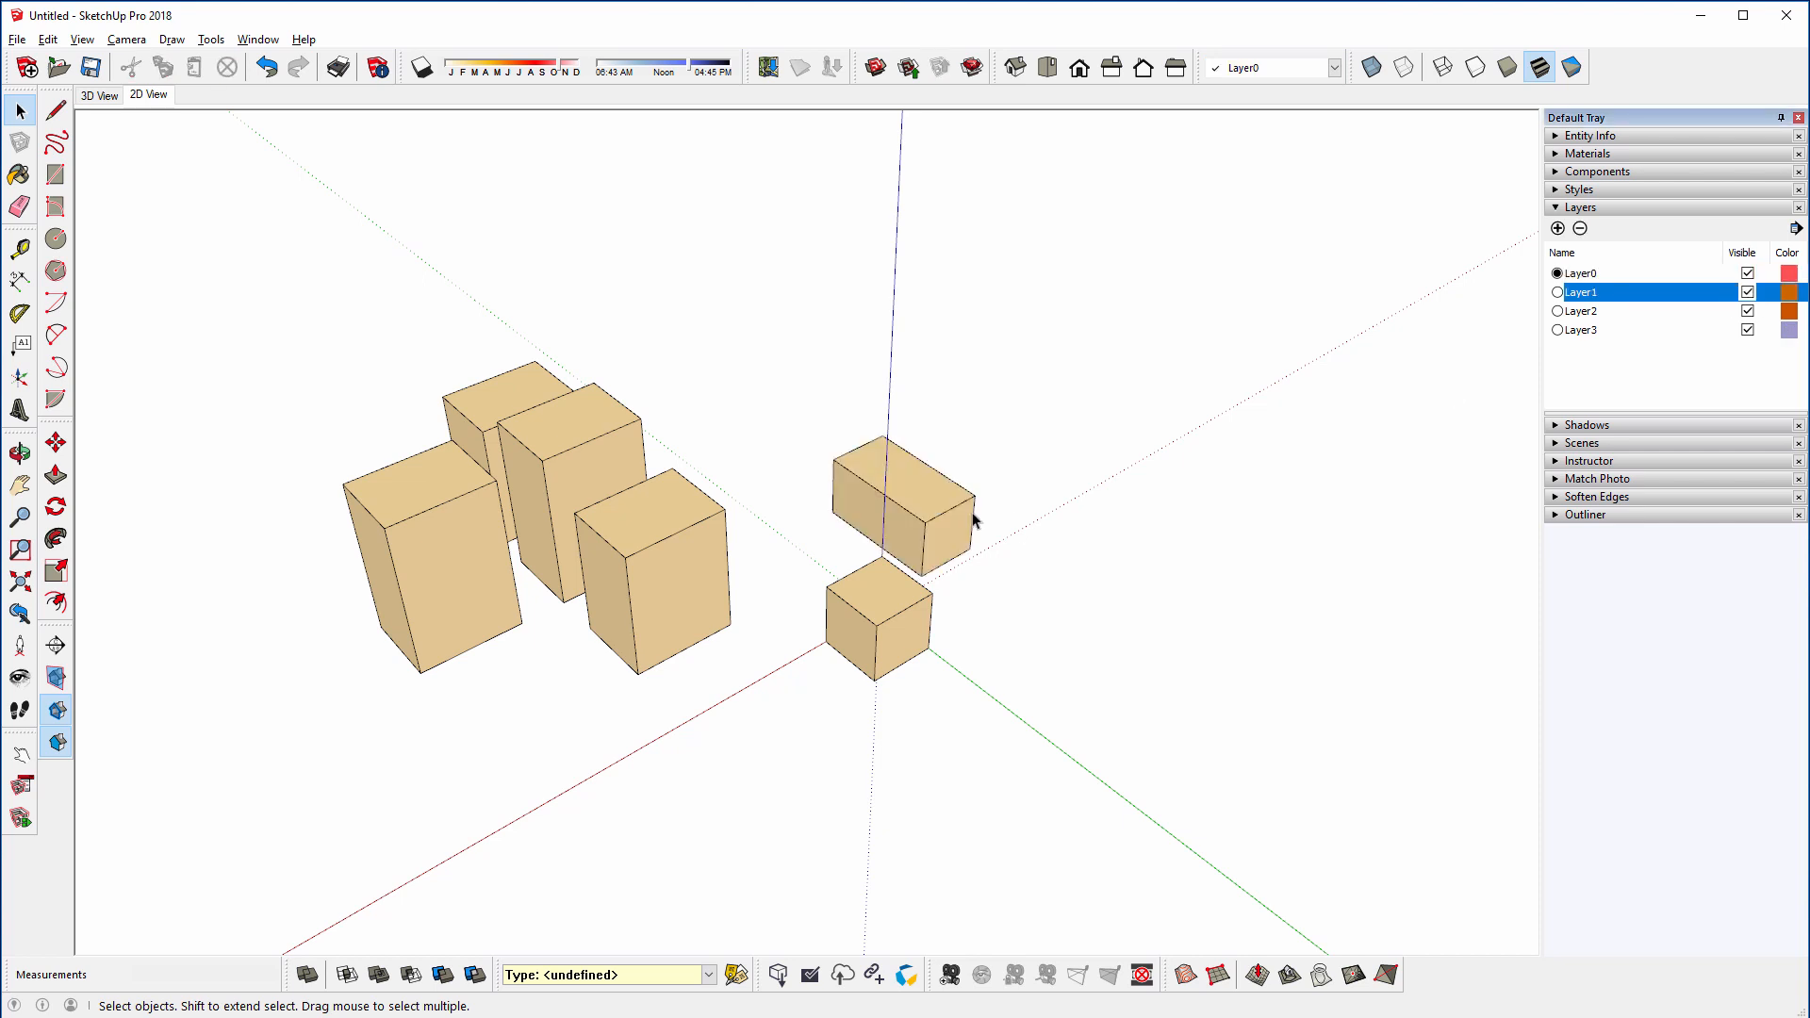
left_click(913, 512)
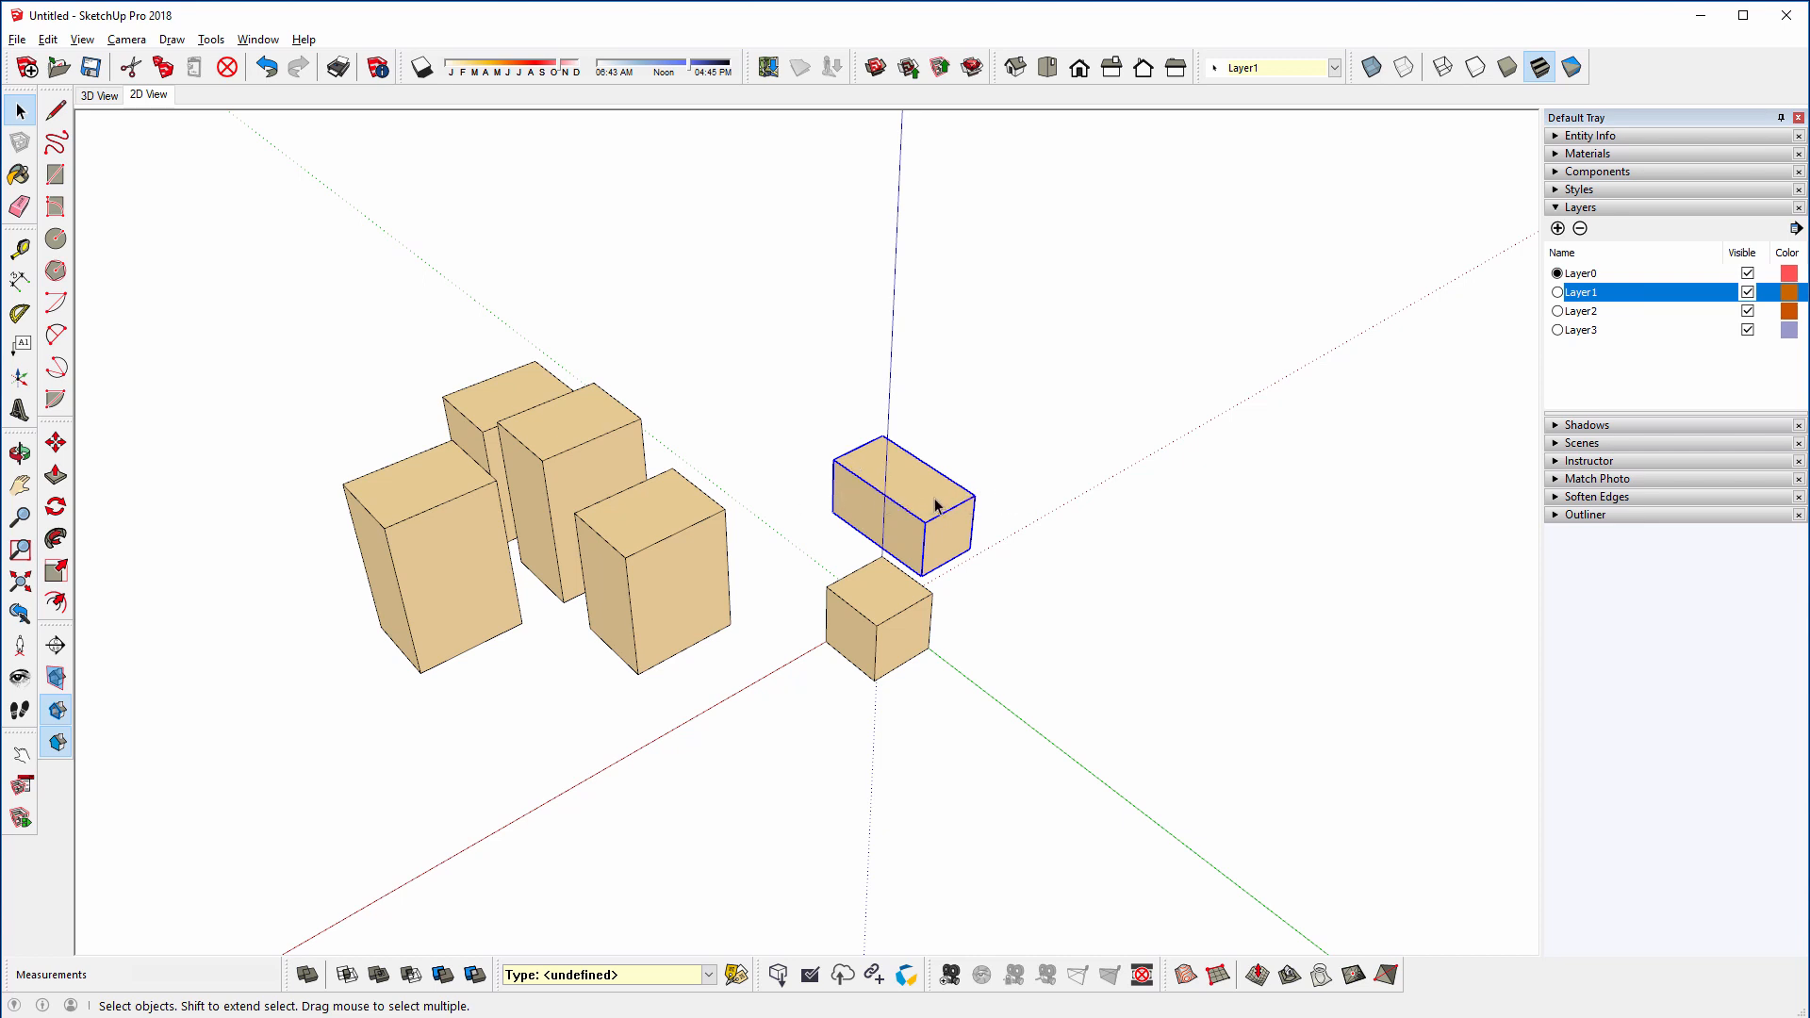
left_click(1028, 506)
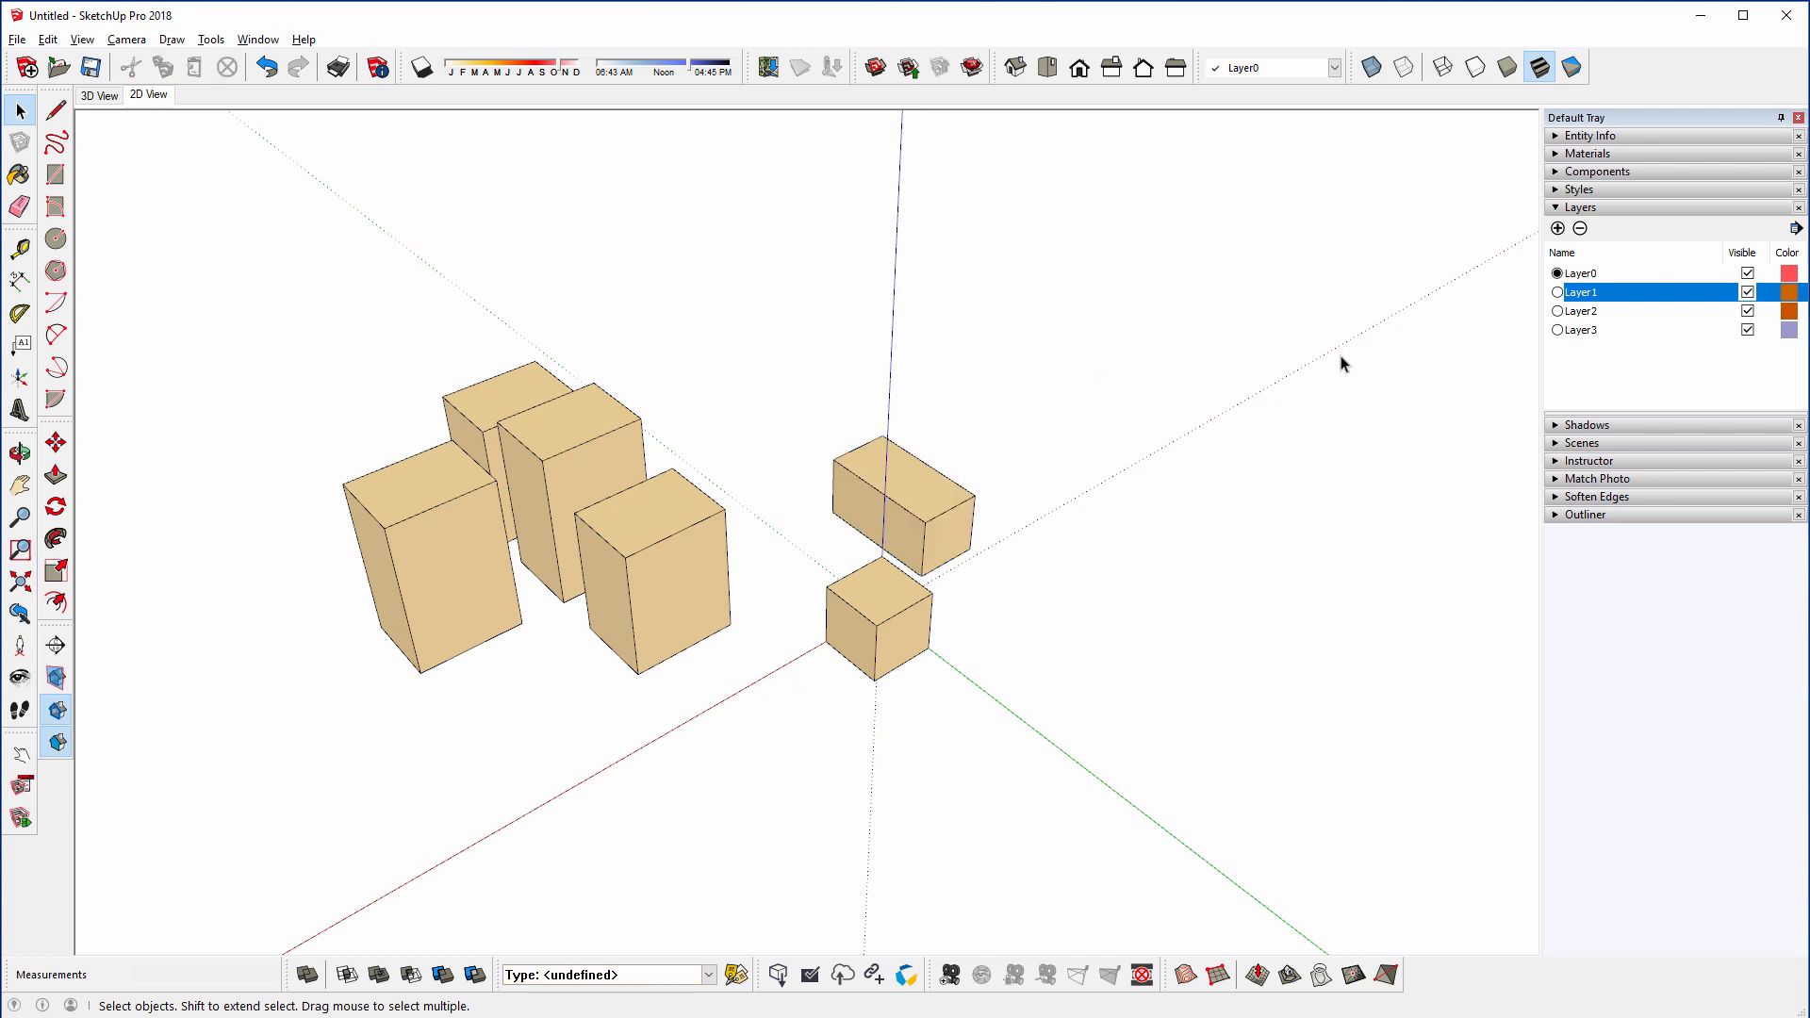
- Keep Layer0 as the active layer and check the long box's assignment in the layer selector, clearing the selection
left_click(1560, 274)
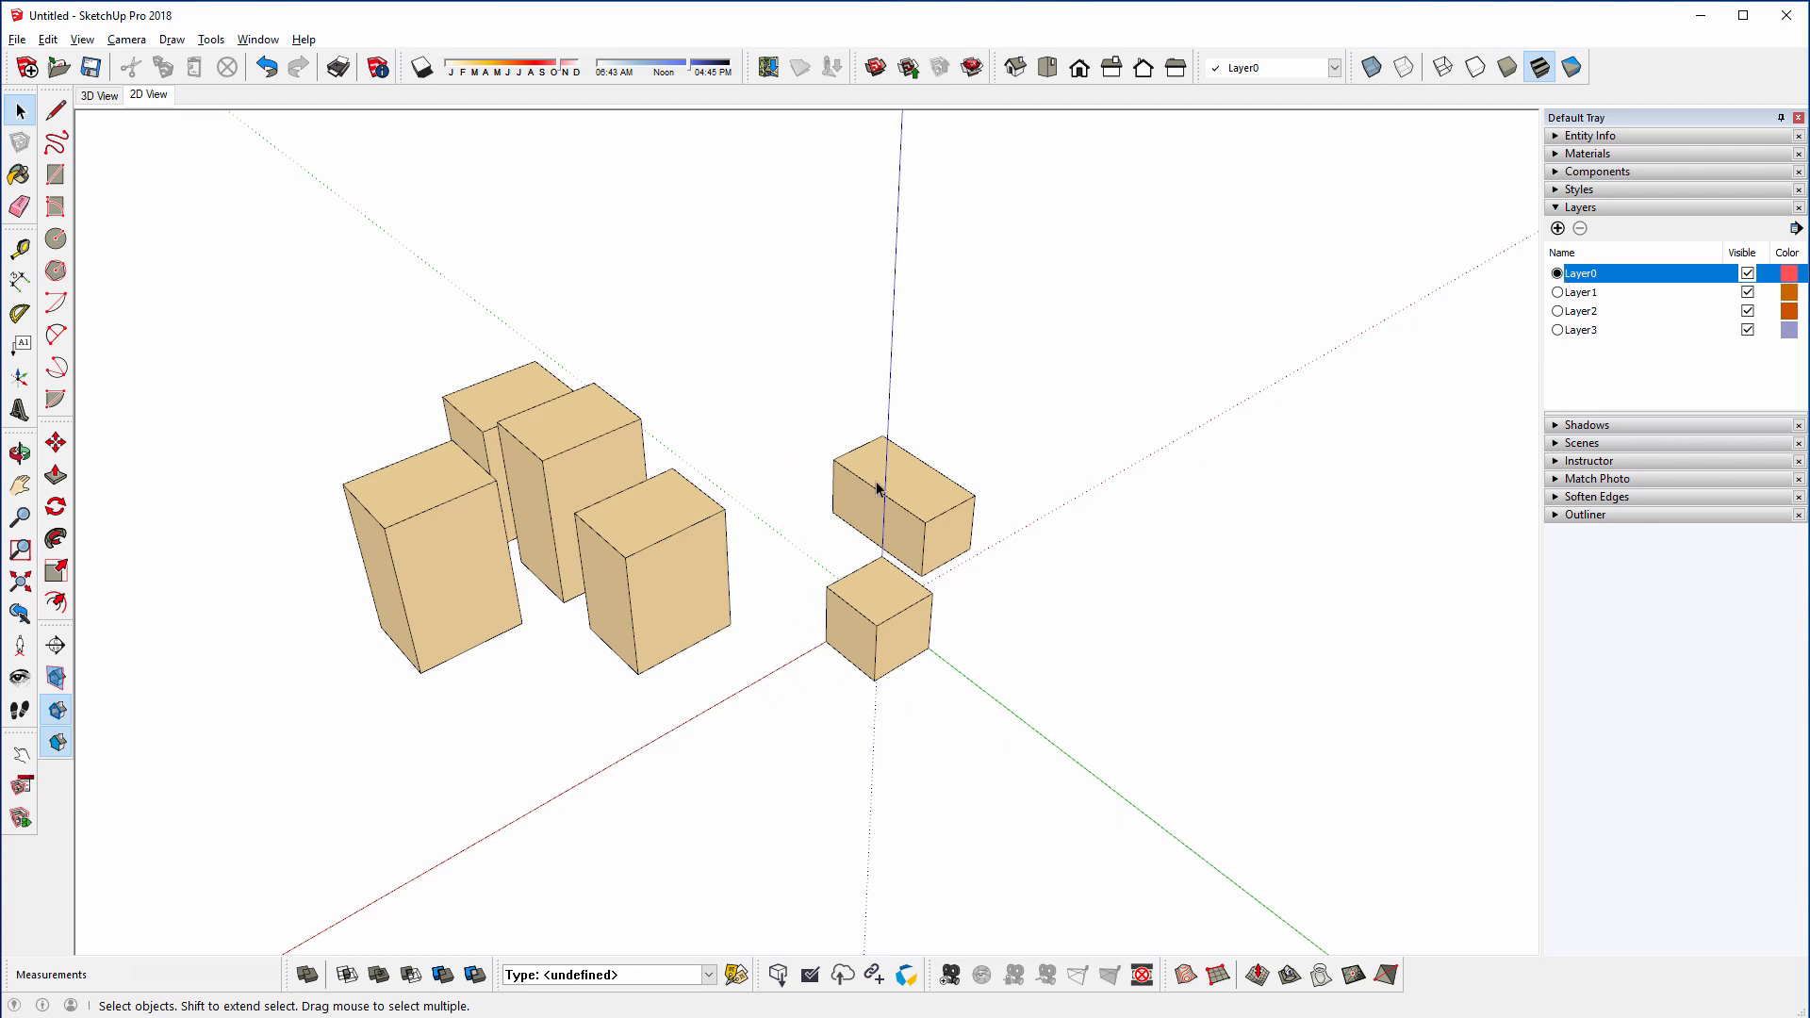
left_click(928, 505)
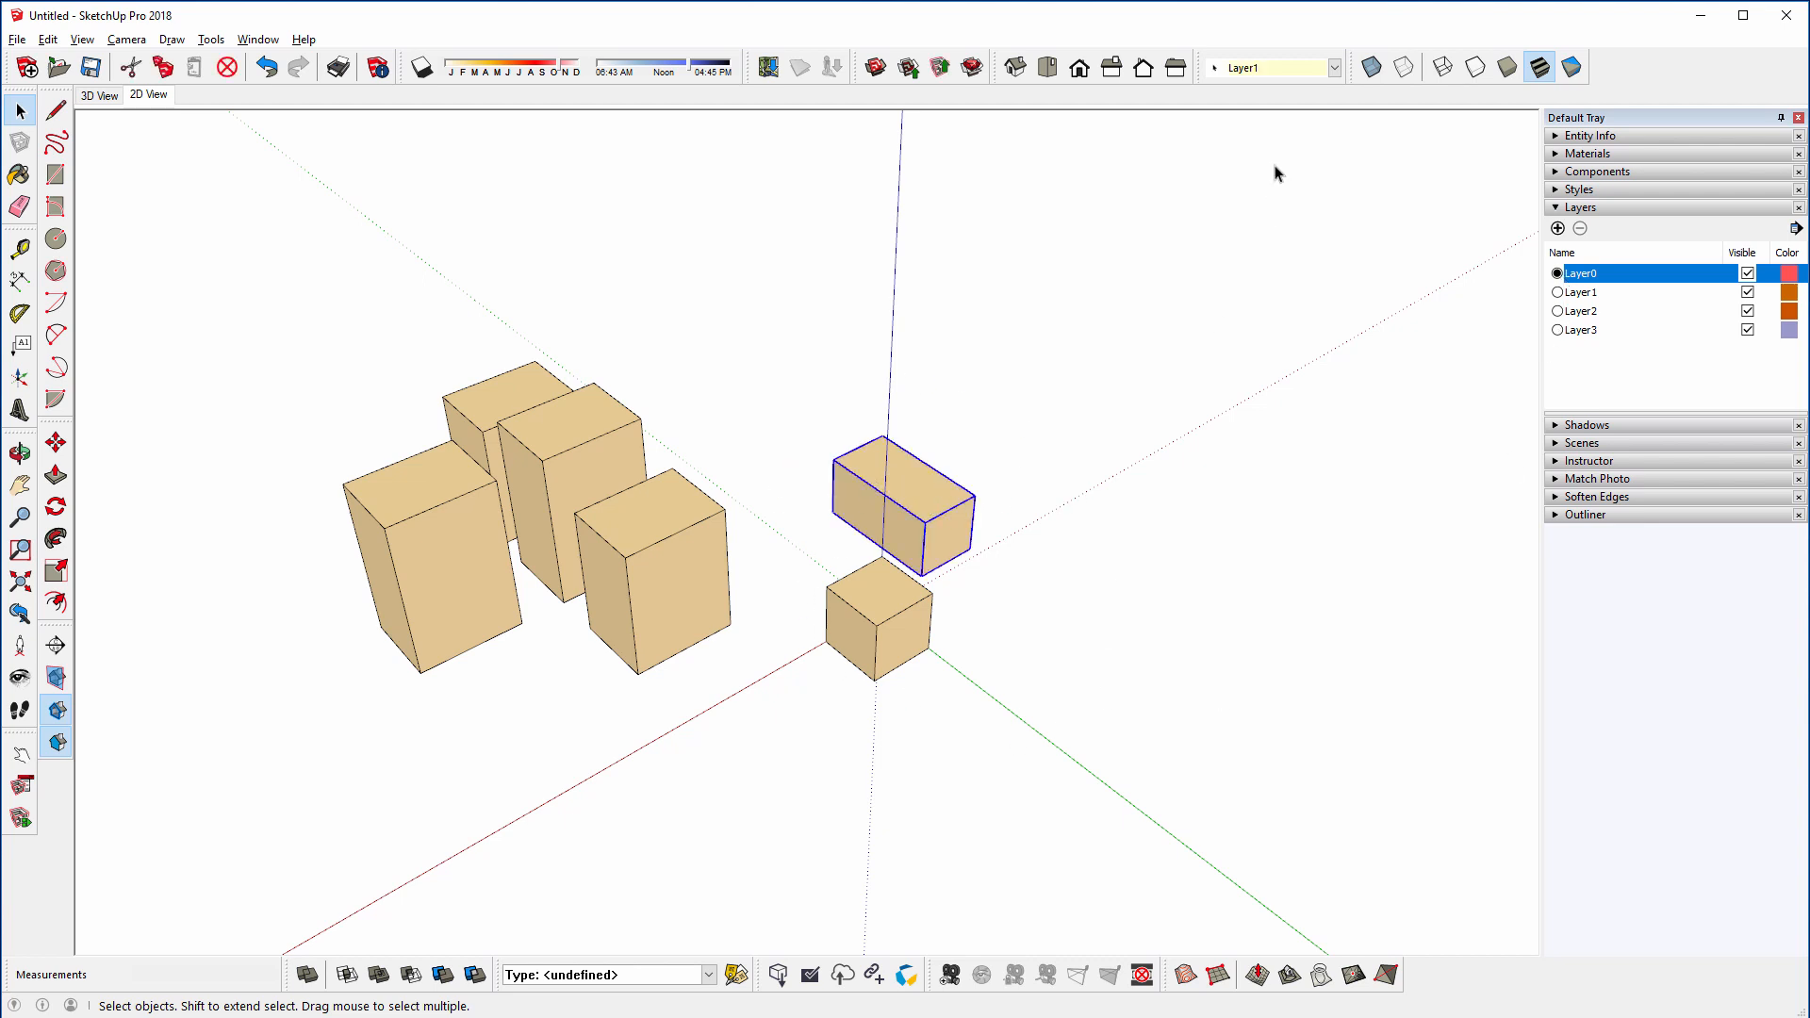
left_click(1296, 68)
left_click(1297, 68)
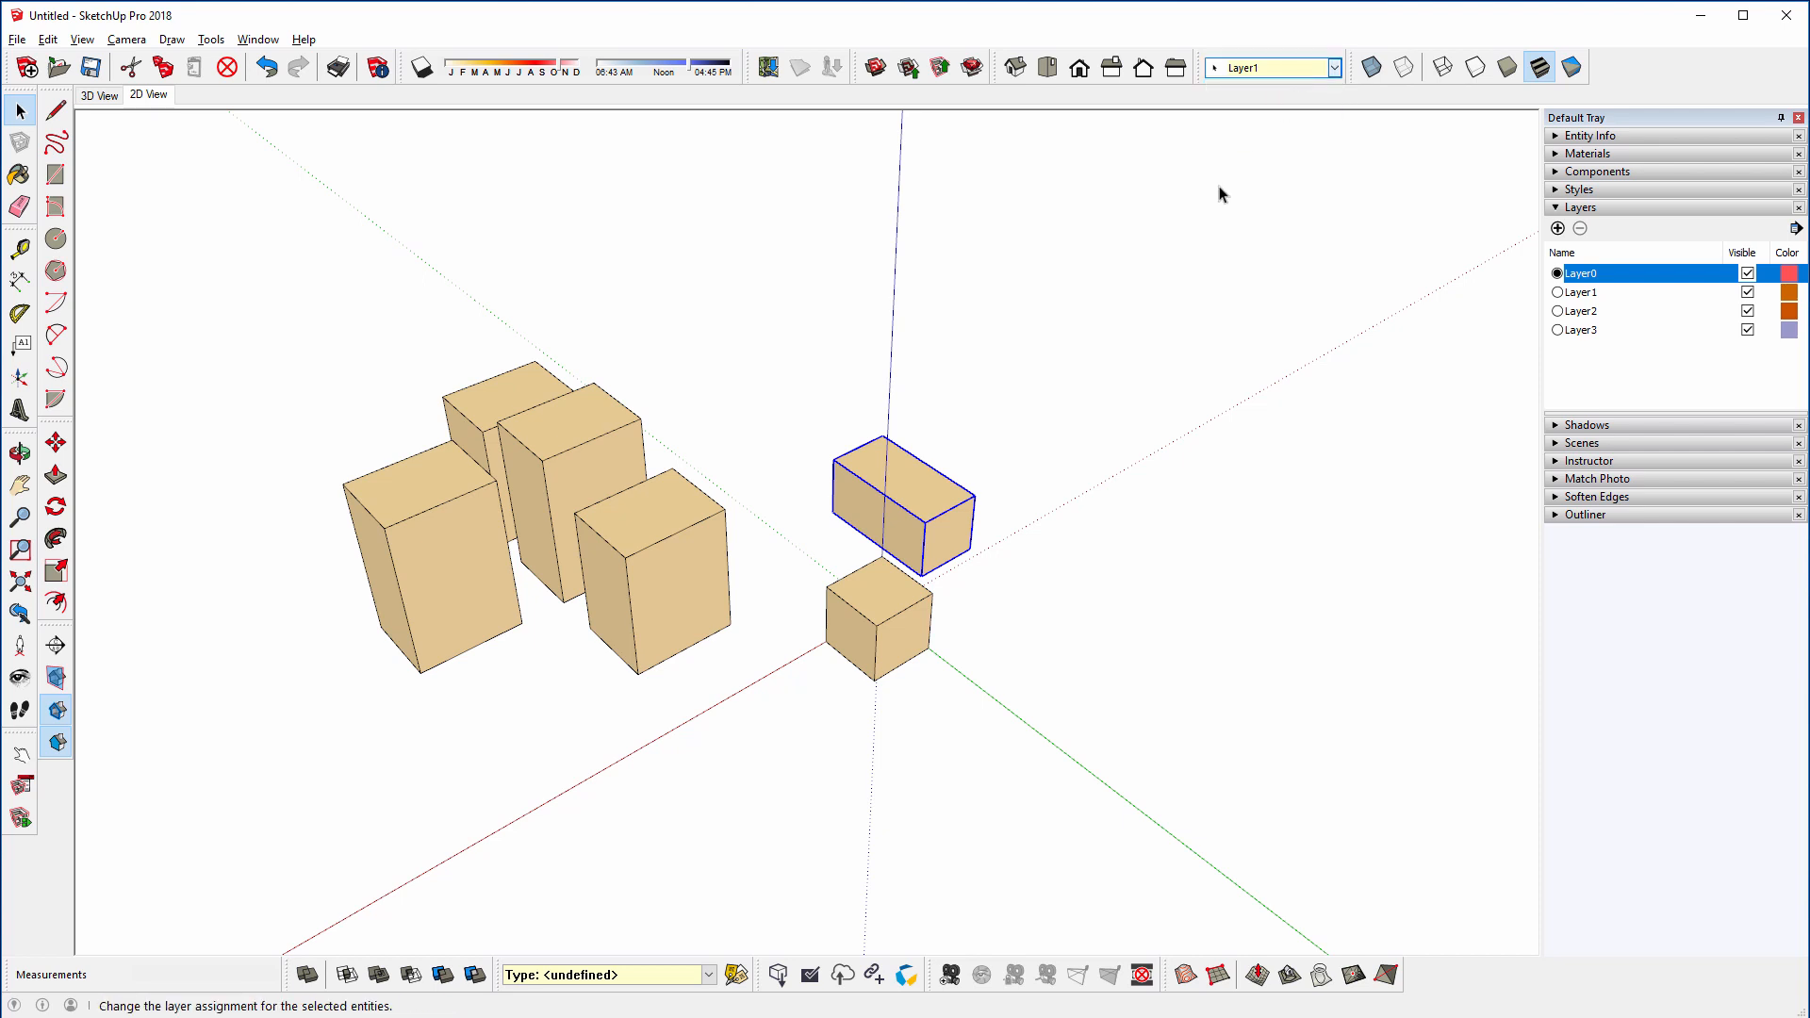
left_click(1004, 551)
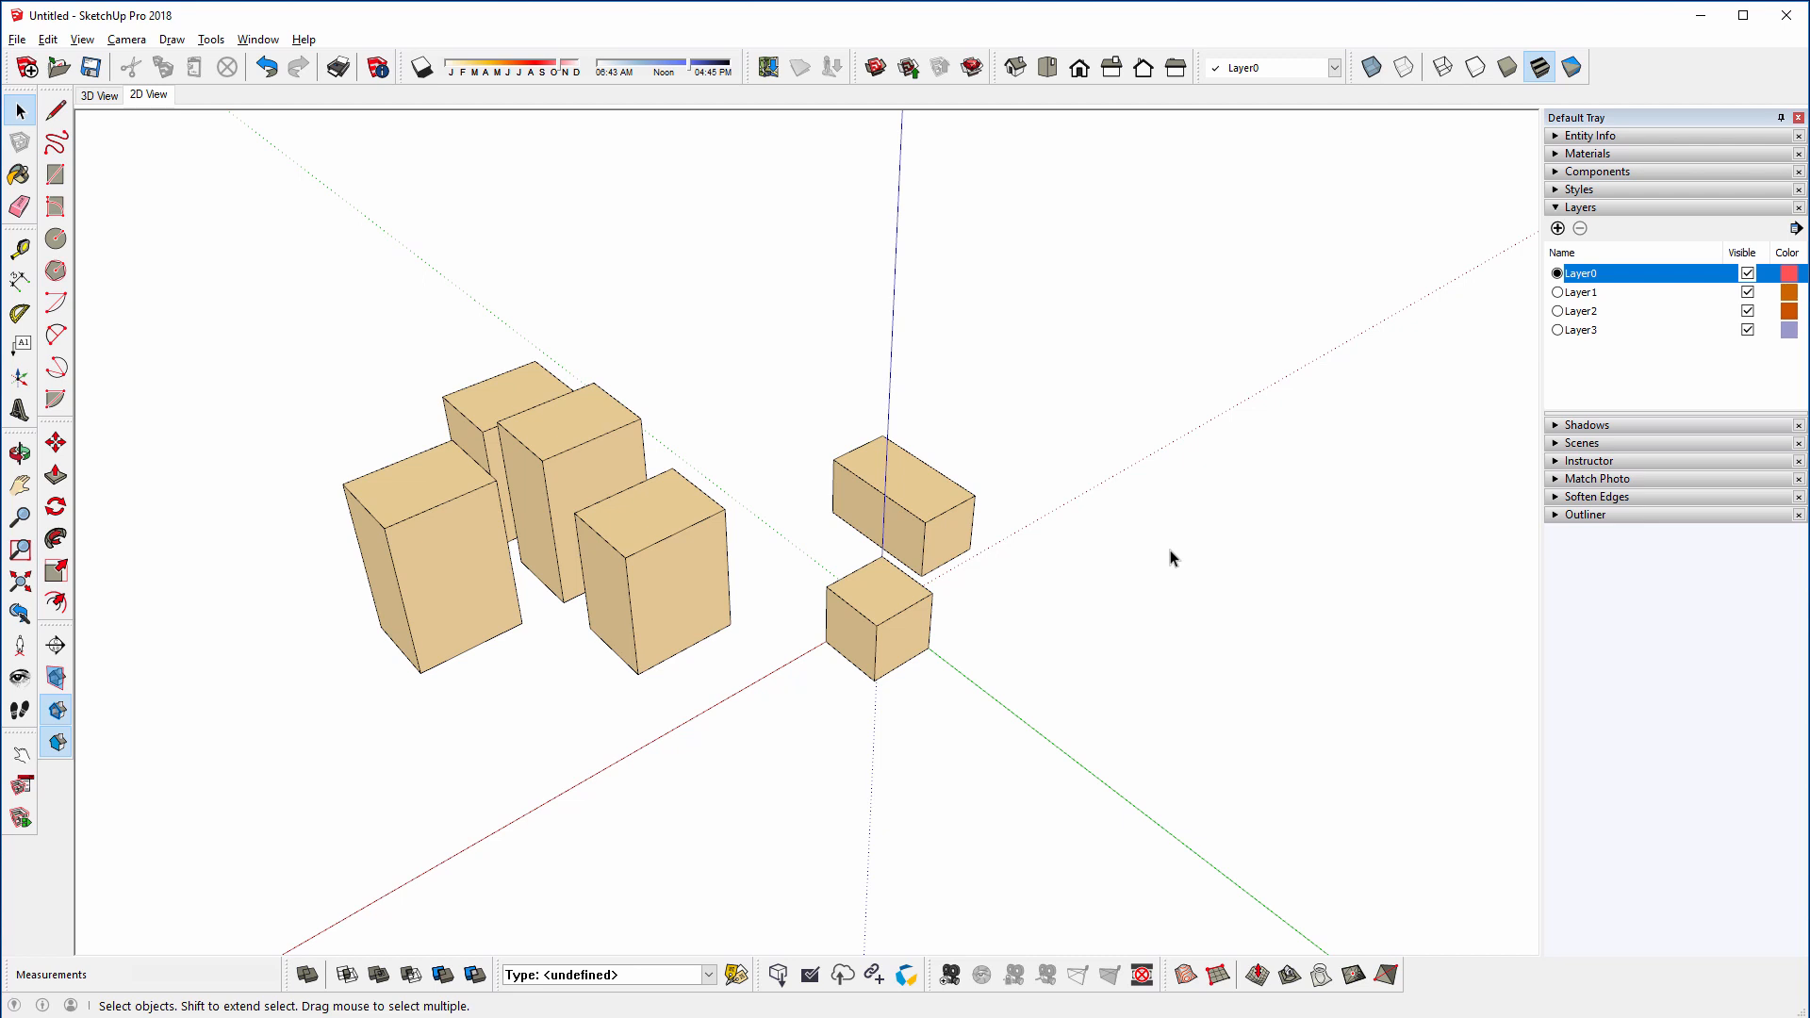
- Set all geometry inside the long box to Layer0, and check the layer assignment of the box as a whole
double_click(927, 526)
left_click_drag(811, 394, 1004, 575)
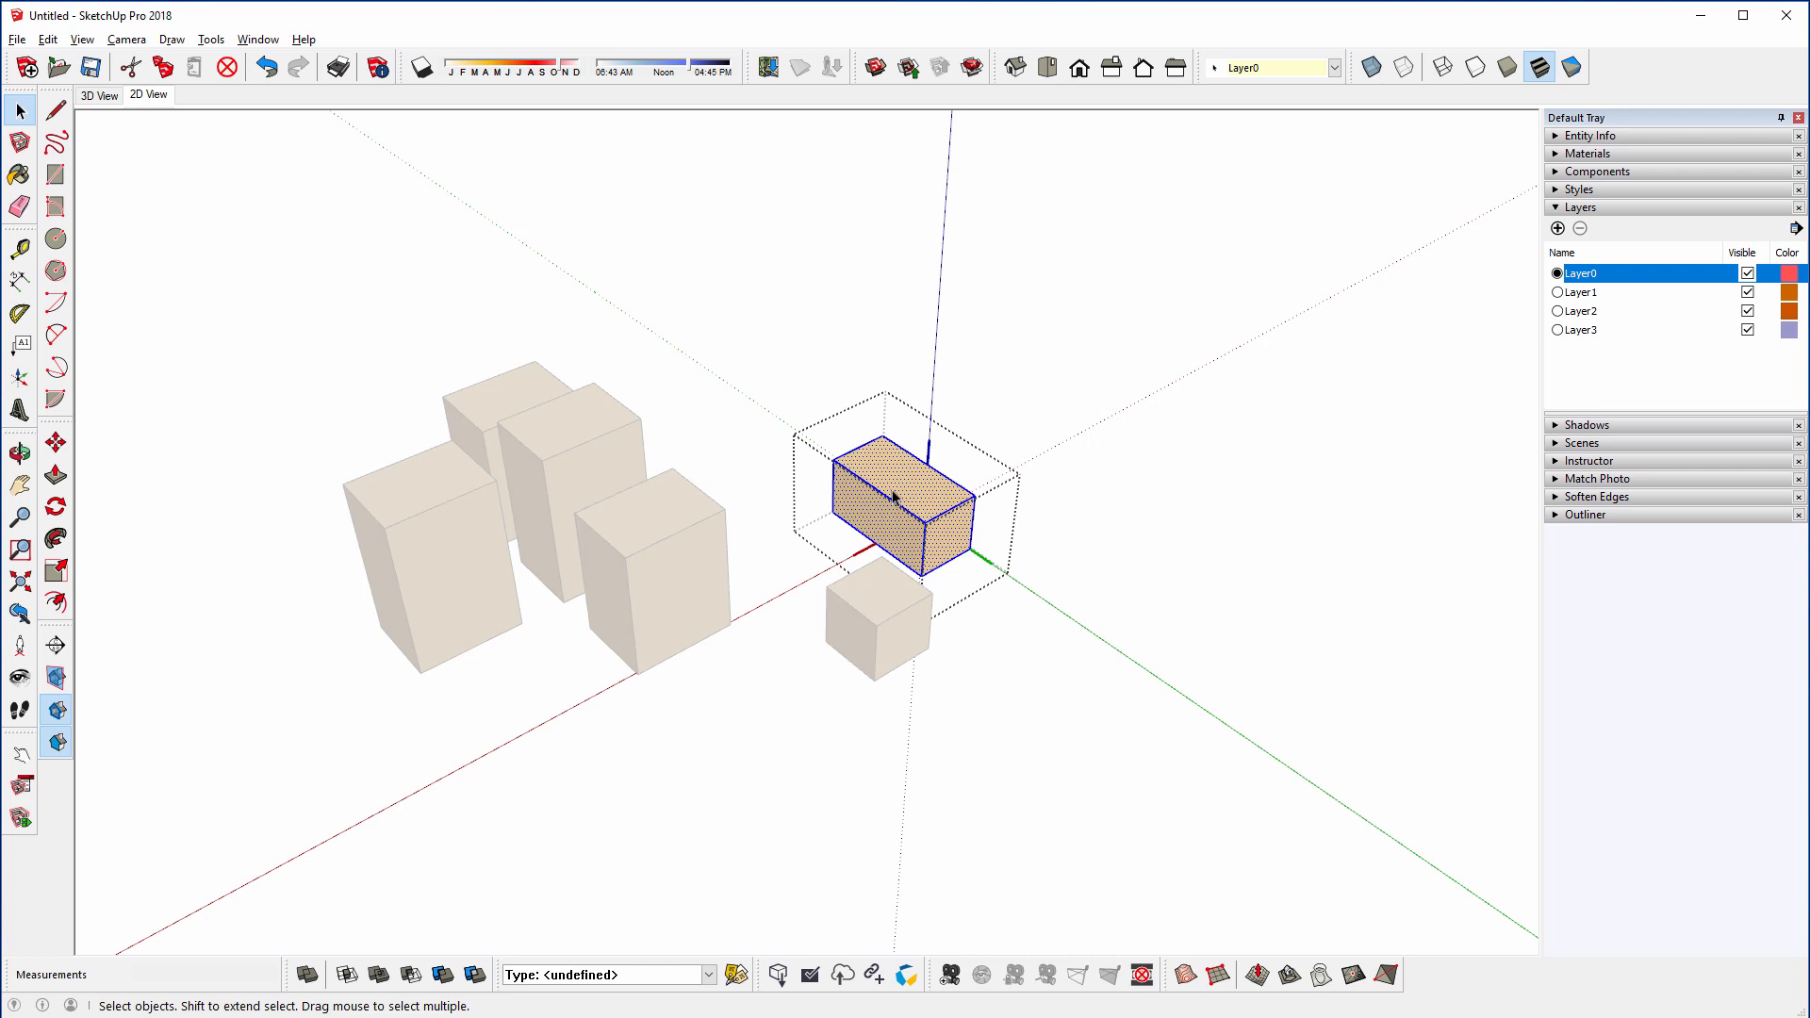
left_click(1301, 72)
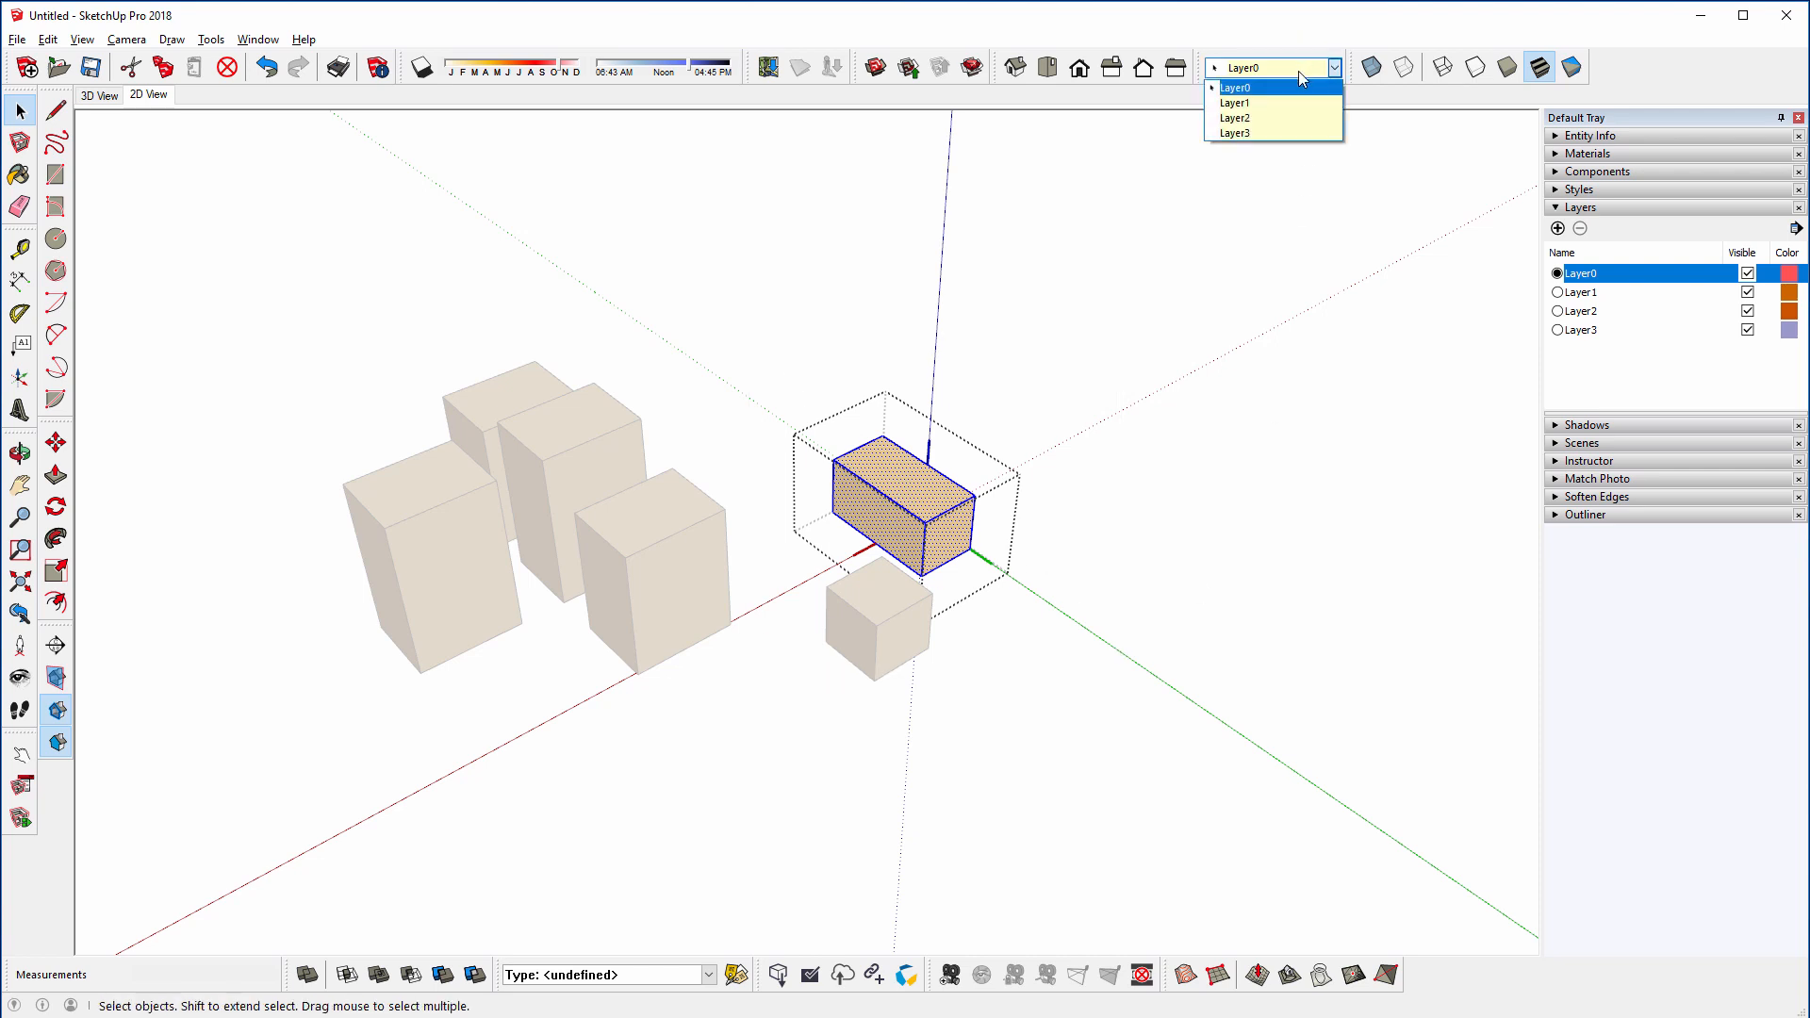
left_click(1293, 88)
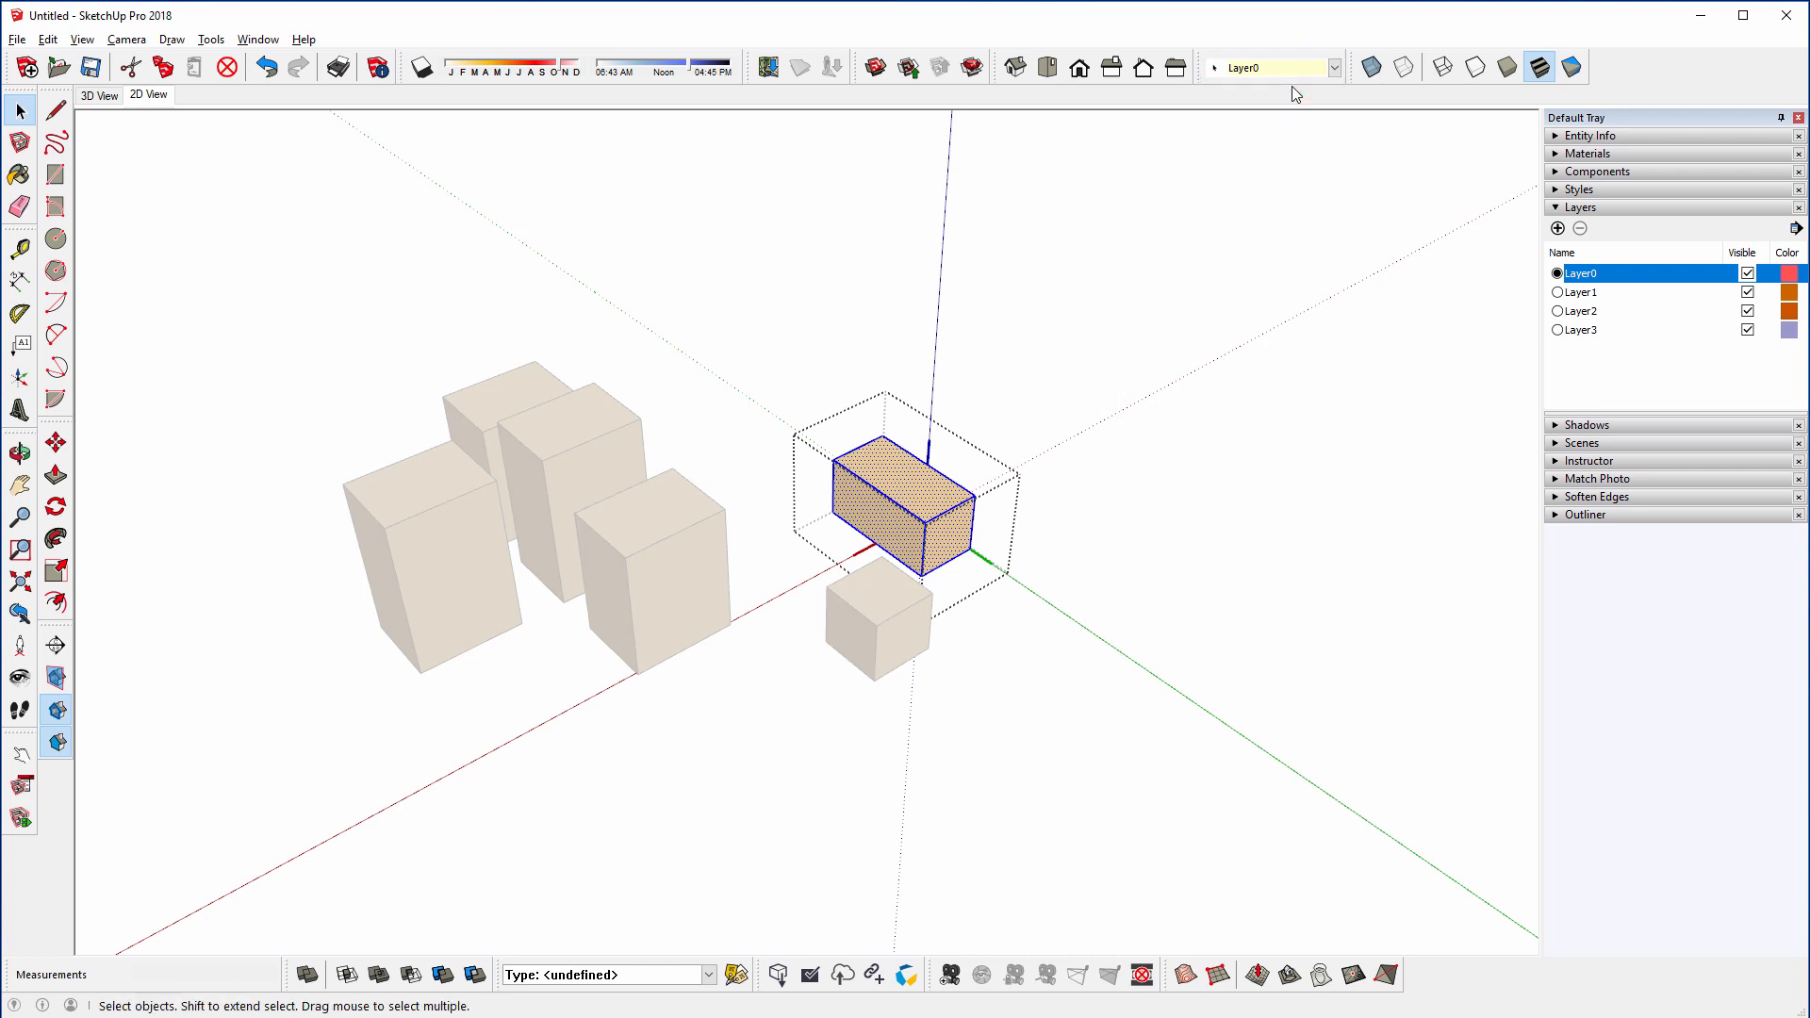
left_click(1225, 341)
left_click(920, 492)
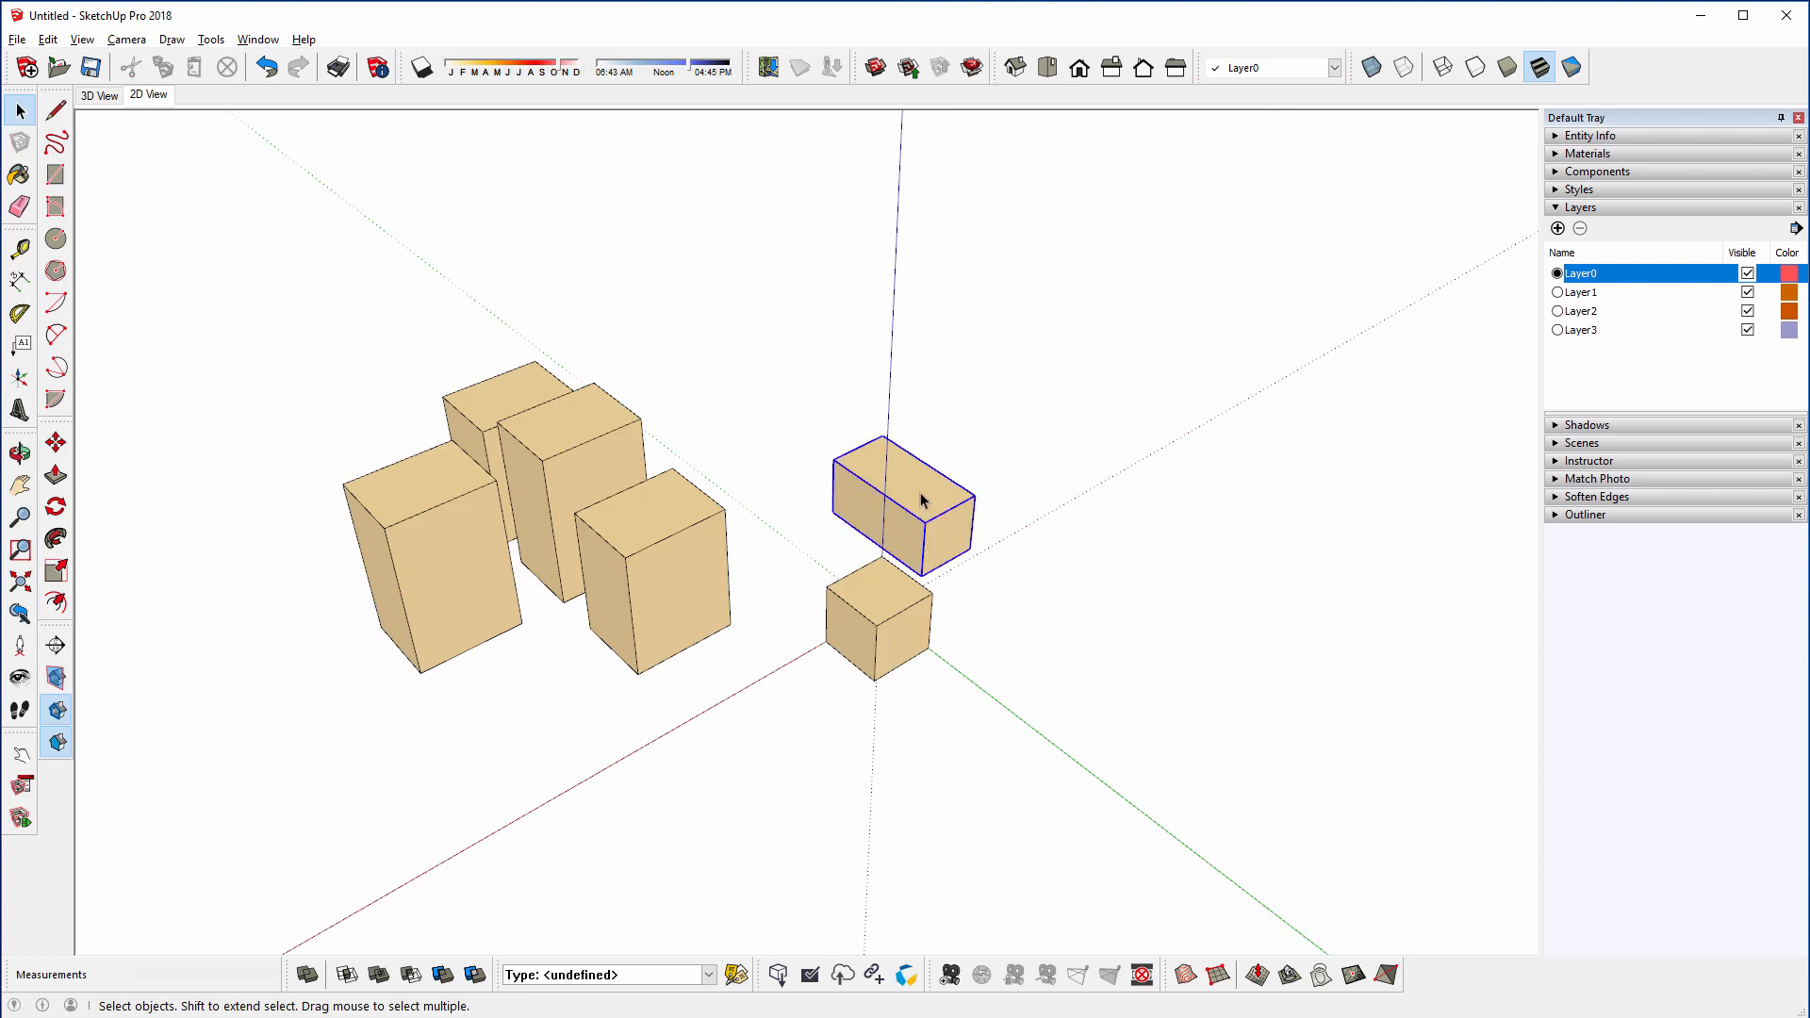
left_click(1260, 68)
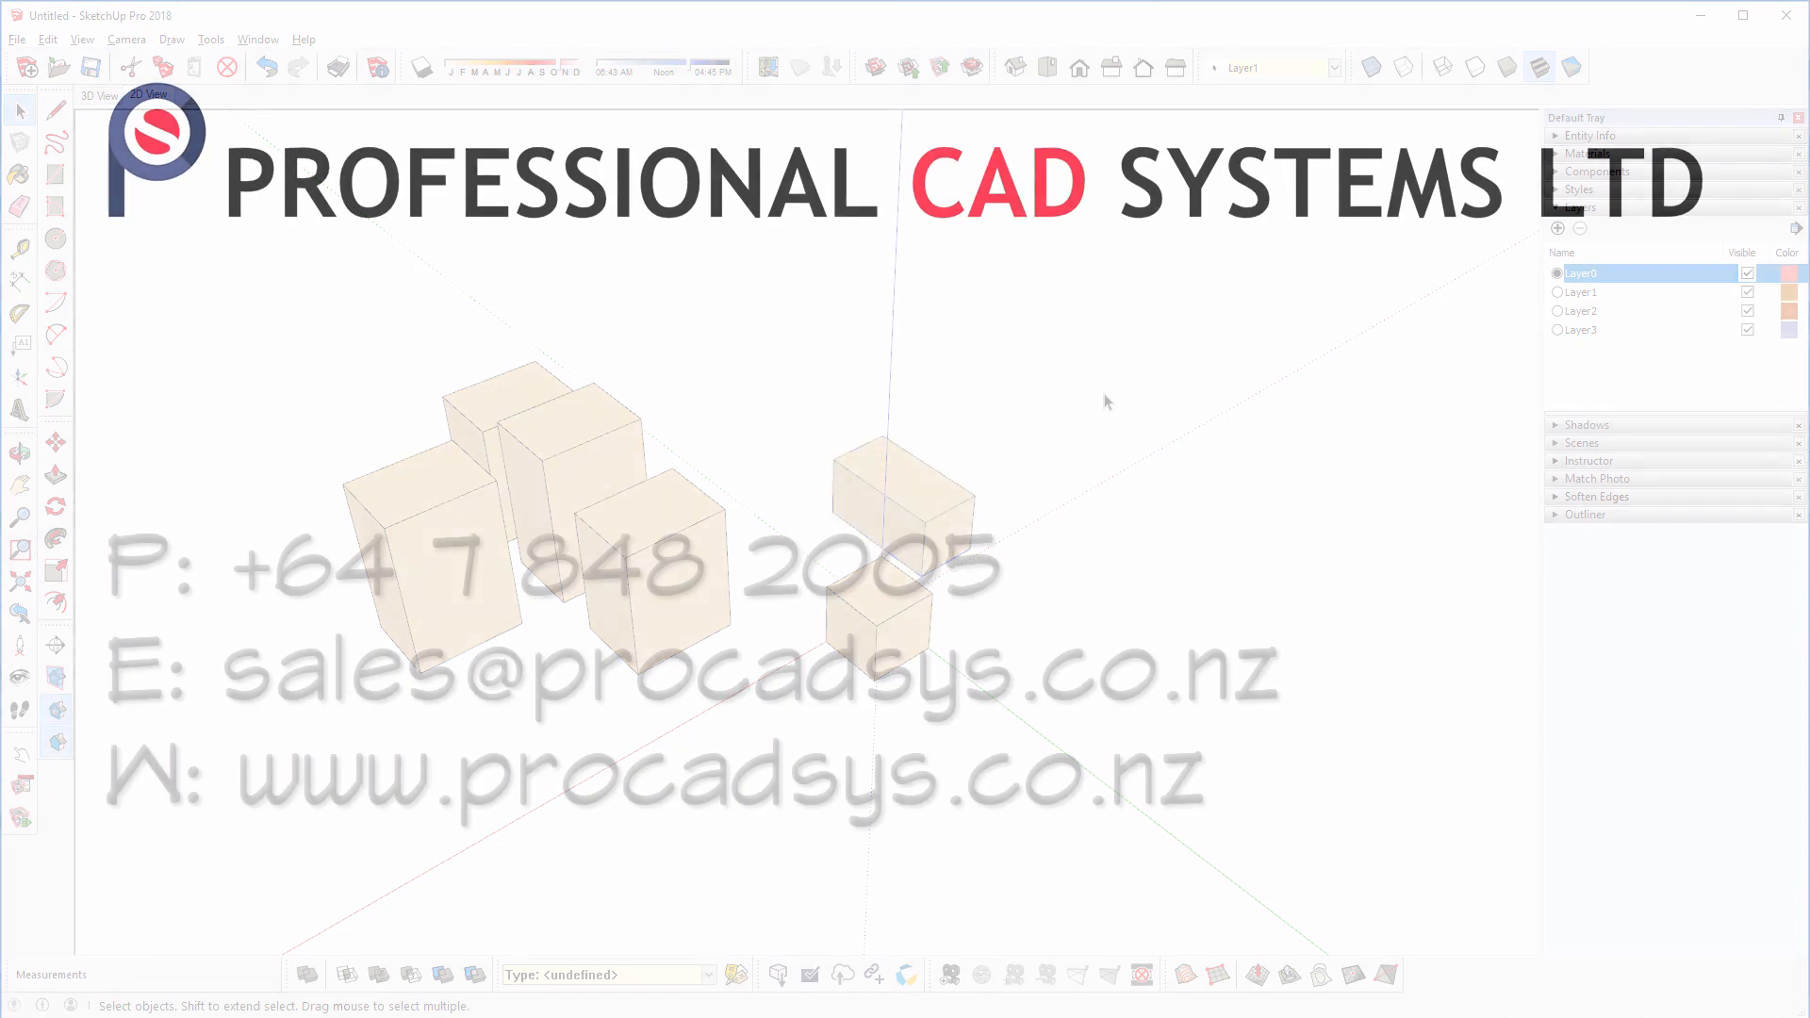